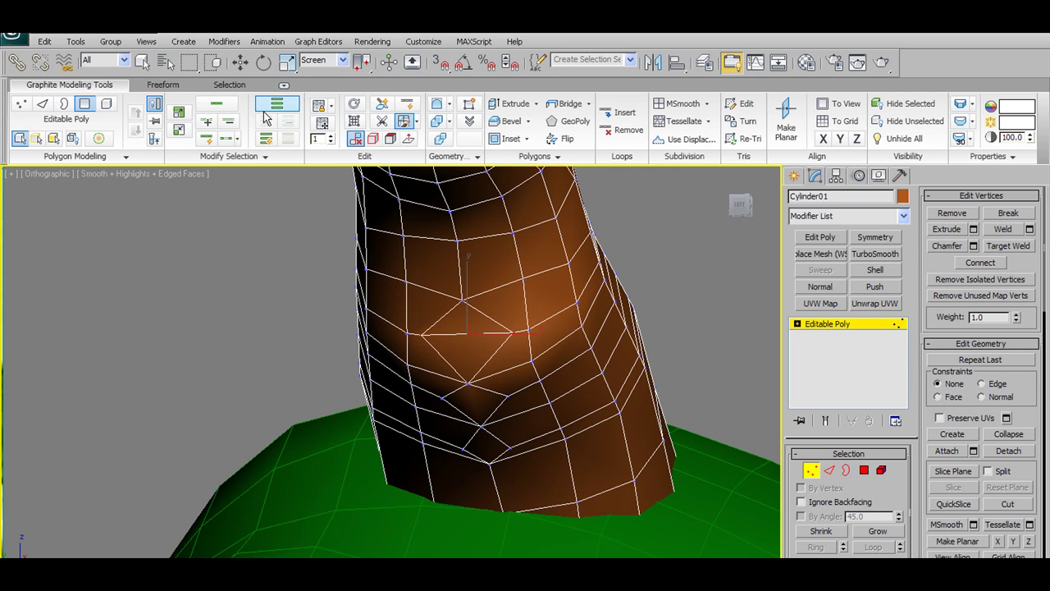
Weld the selected vertices on the trunk bulge with a threshold of 6.076 and adjust the merged vertex's position.
{"action": "left_click", "coordinate": [21, 104]}
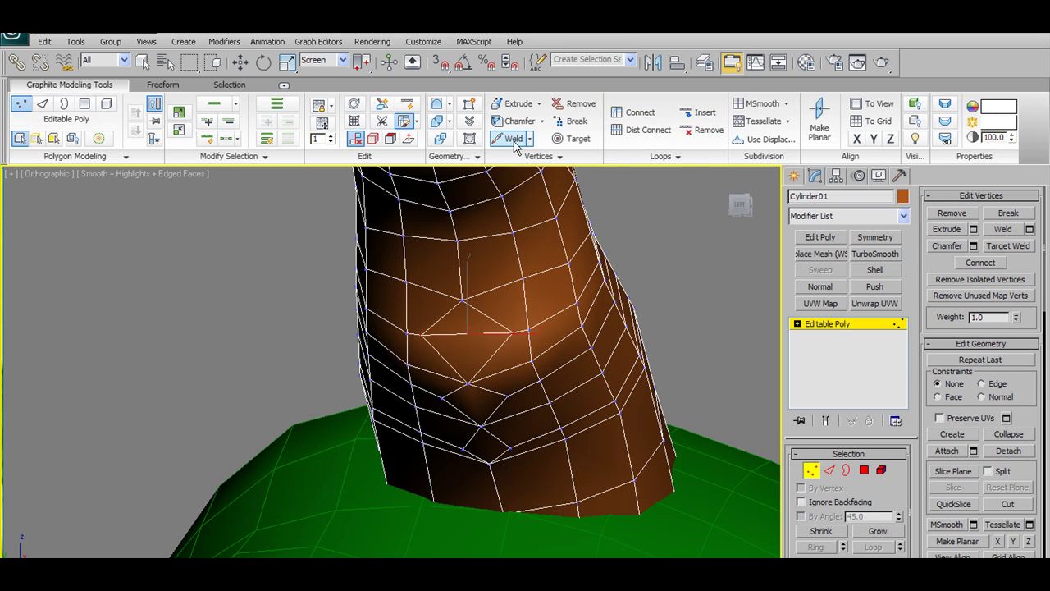
{"action": "left_click", "coordinate": [510, 139]}
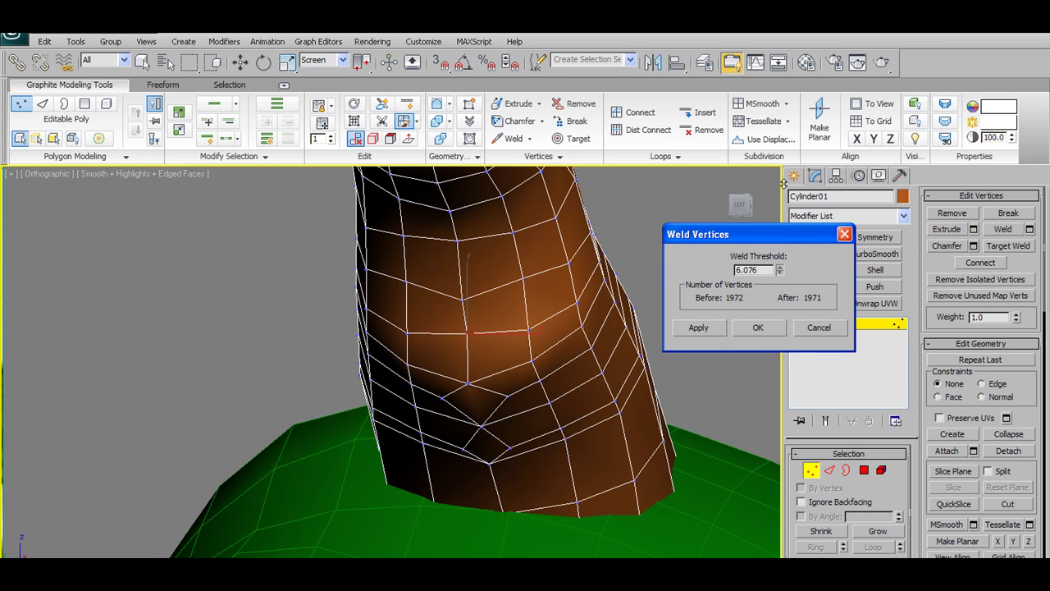
{"action": "left_click", "coordinate": [743, 328]}
{"action": "middle_click_drag", "start_coordinate": [722, 329], "coordinate": [549, 337], "text": "alt"}
{"action": "key", "text": "w"}
{"action": "left_click_drag", "start_coordinate": [489, 314], "coordinate": [466, 320]}
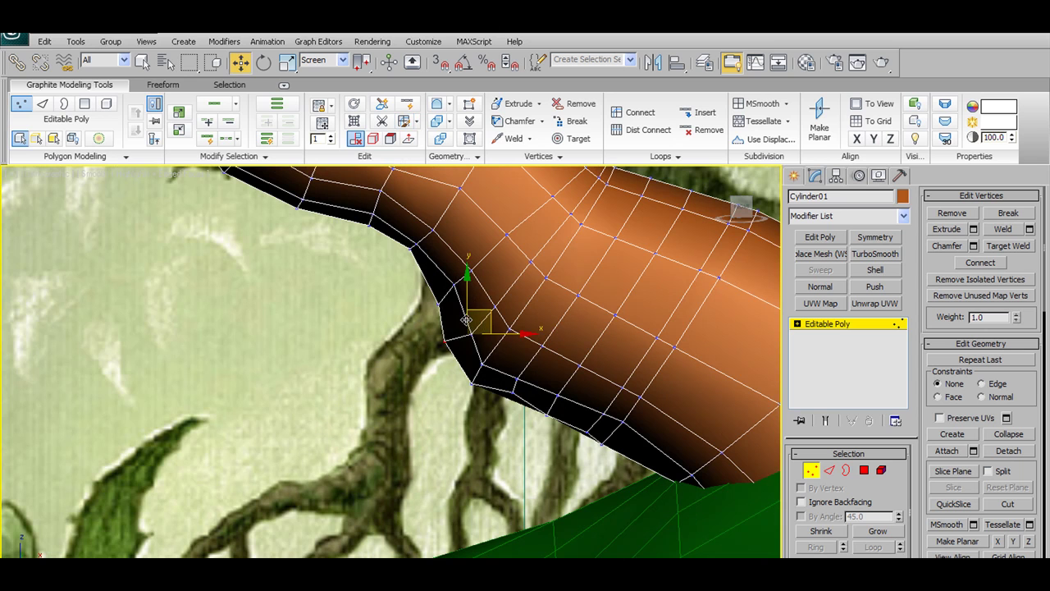
Set the Edge constraint and slide the vertex above the centre of the trunk bulge along its edge.
{"action": "scroll", "coordinate": [508, 332], "scroll_direction": "down", "scroll_amount": 6}
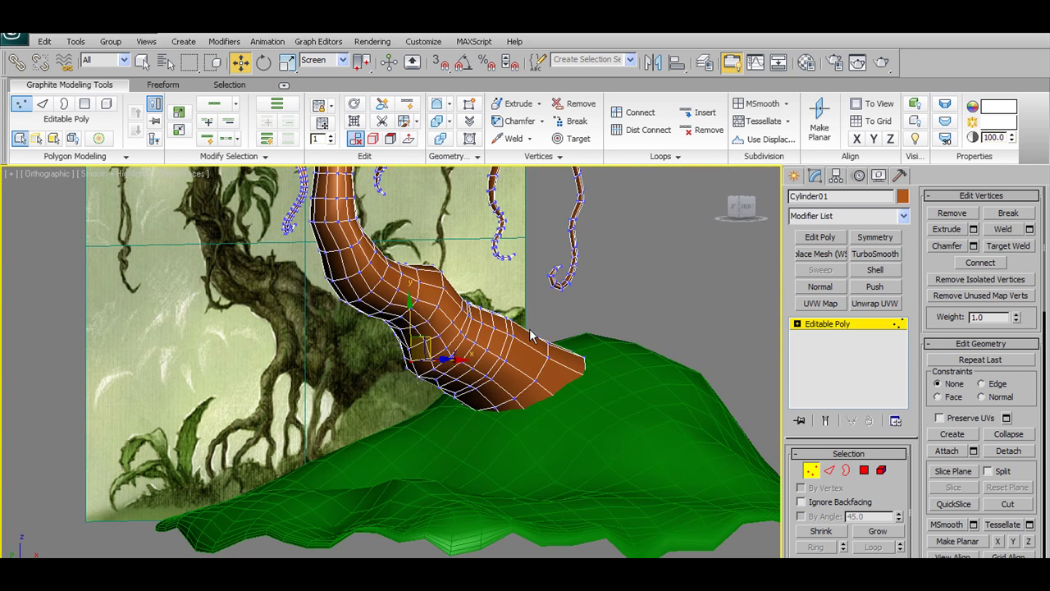
{"action": "middle_click_drag", "start_coordinate": [526, 334], "coordinate": [593, 328], "text": "alt"}
{"action": "scroll", "coordinate": [592, 328], "scroll_direction": "up", "scroll_amount": 4}
{"action": "left_click", "coordinate": [479, 344]}
{"action": "middle_click_drag", "start_coordinate": [478, 345], "coordinate": [474, 310], "text": "alt"}
{"action": "left_click", "coordinate": [479, 365]}
{"action": "middle_click_drag", "start_coordinate": [478, 365], "coordinate": [489, 342], "text": "alt"}
{"action": "left_click", "coordinate": [374, 139]}
{"action": "left_click", "coordinate": [468, 308]}
{"action": "left_click", "coordinate": [470, 307]}
{"action": "left_click_drag", "start_coordinate": [489, 283], "coordinate": [488, 295]}
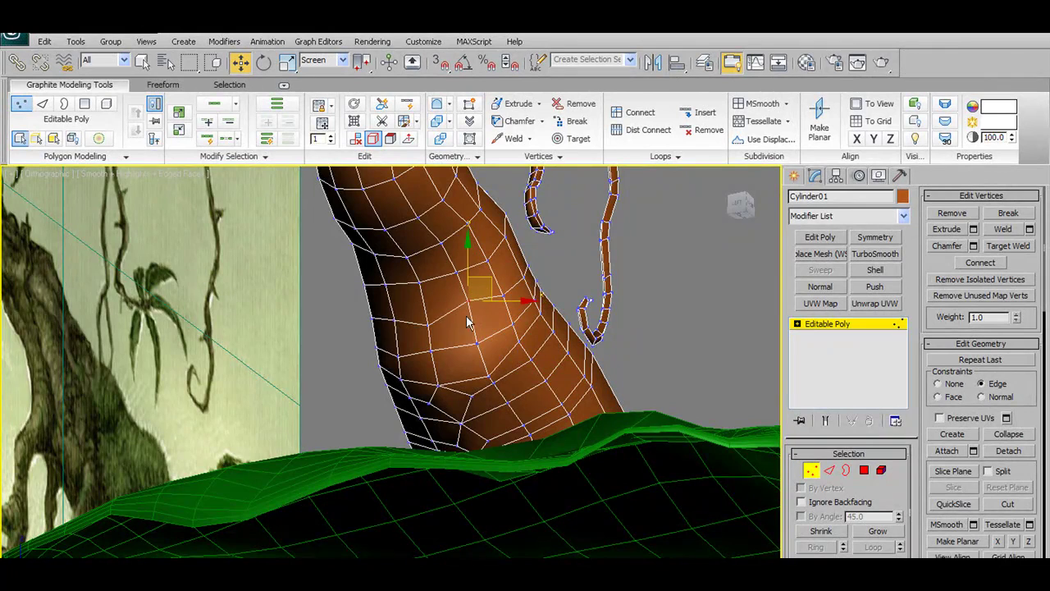
Slide the vertices on both sides of the bulge along their edges to shape a rounder outline.
{"action": "left_click", "coordinate": [429, 350]}
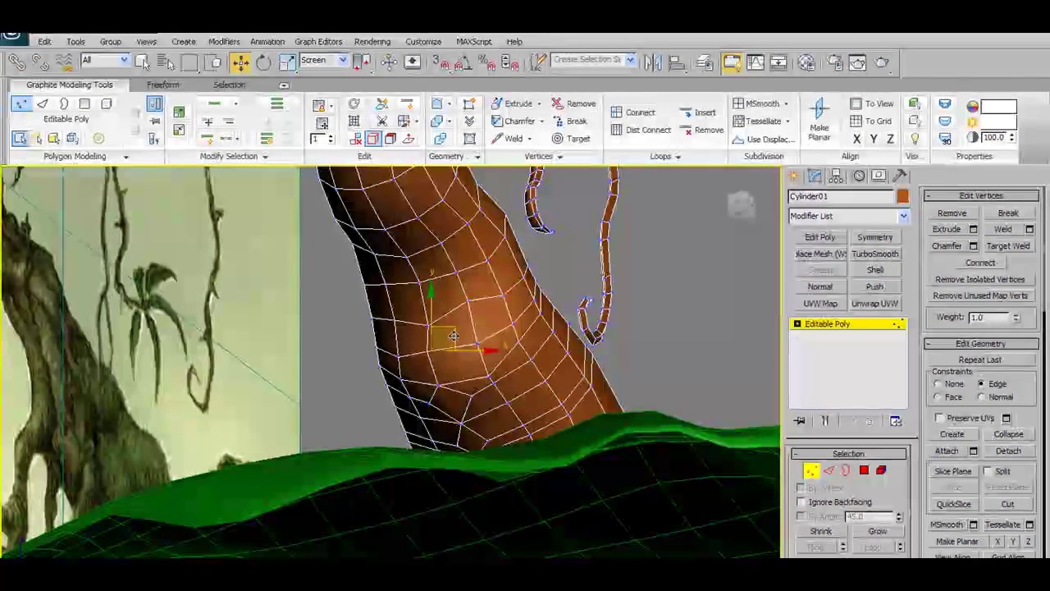
{"action": "left_click", "coordinate": [511, 323]}
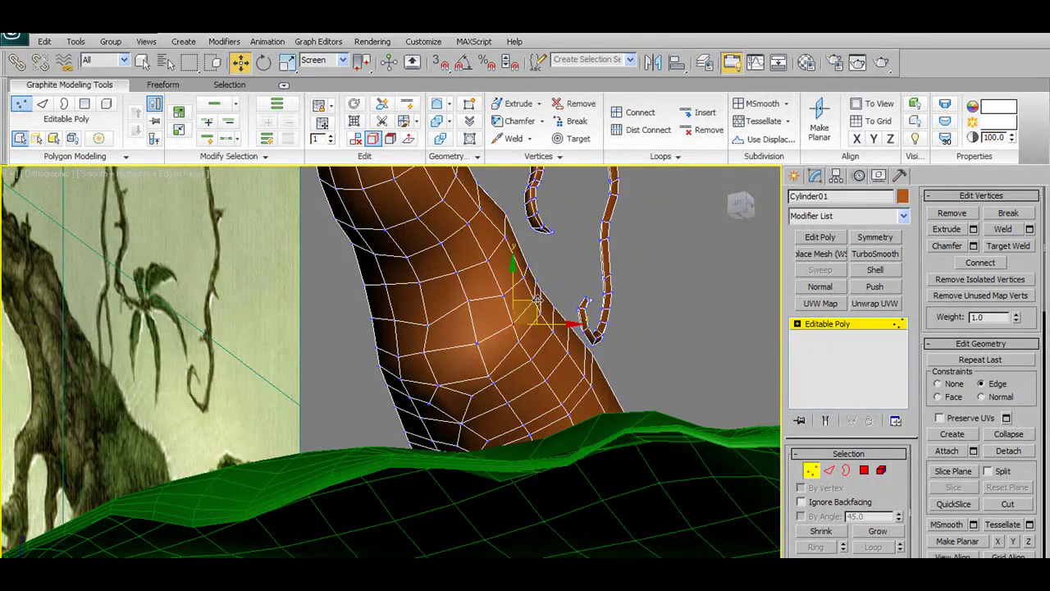
{"action": "left_click_drag", "start_coordinate": [543, 297], "coordinate": [517, 326]}
{"action": "left_click", "coordinate": [479, 344]}
Remove the edge constraint and freely reposition the vertex at the lower outer edge of the bulge.
{"action": "middle_click_drag", "start_coordinate": [549, 327], "coordinate": [701, 364], "text": "alt"}
{"action": "left_click", "coordinate": [465, 383]}
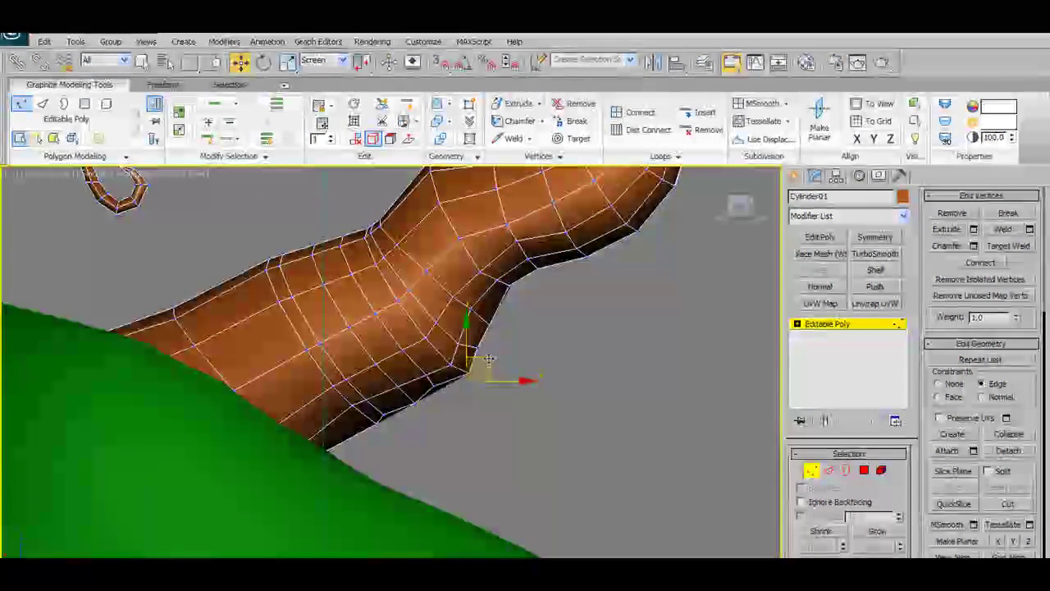
{"action": "left_click", "coordinate": [370, 140]}
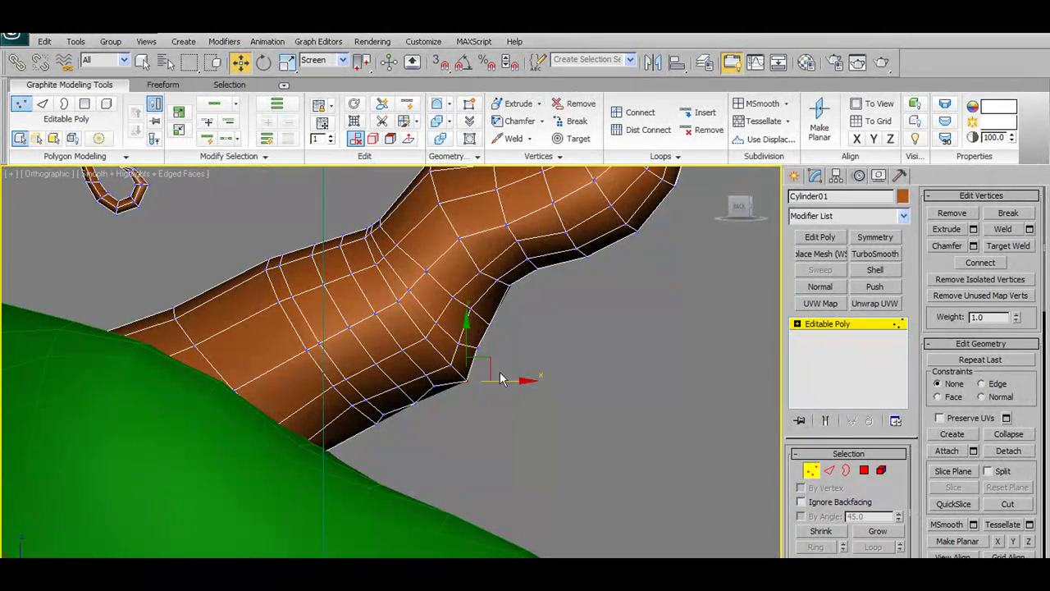
{"action": "left_click_drag", "start_coordinate": [490, 368], "coordinate": [486, 362]}
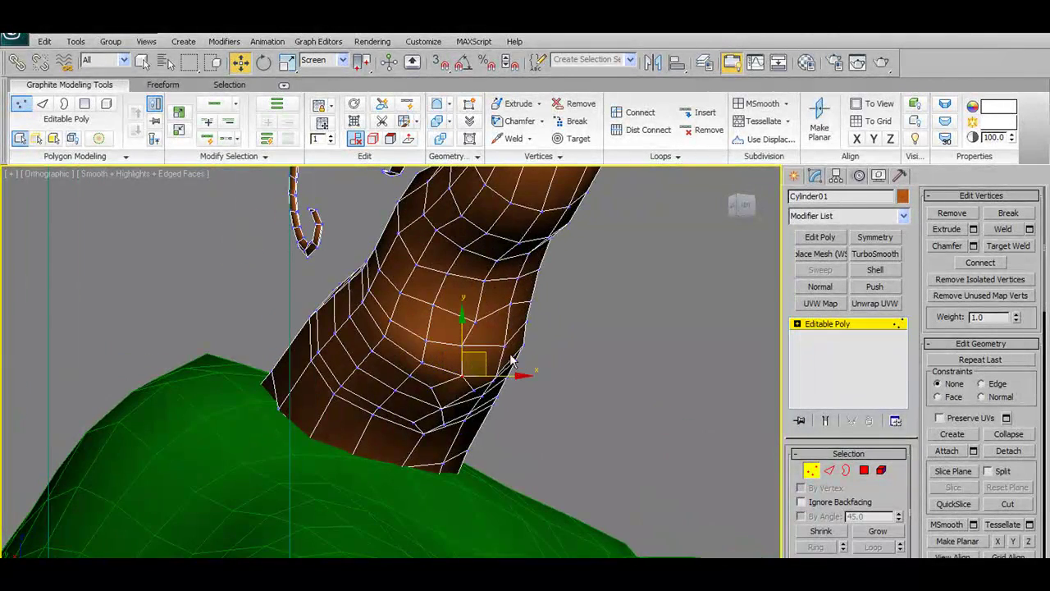
{"action": "left_click", "coordinate": [505, 345]}
Select the rounded cluster of polygons on the trunk bulge and inset it as a group by 0.26.
{"action": "left_click", "coordinate": [865, 471]}
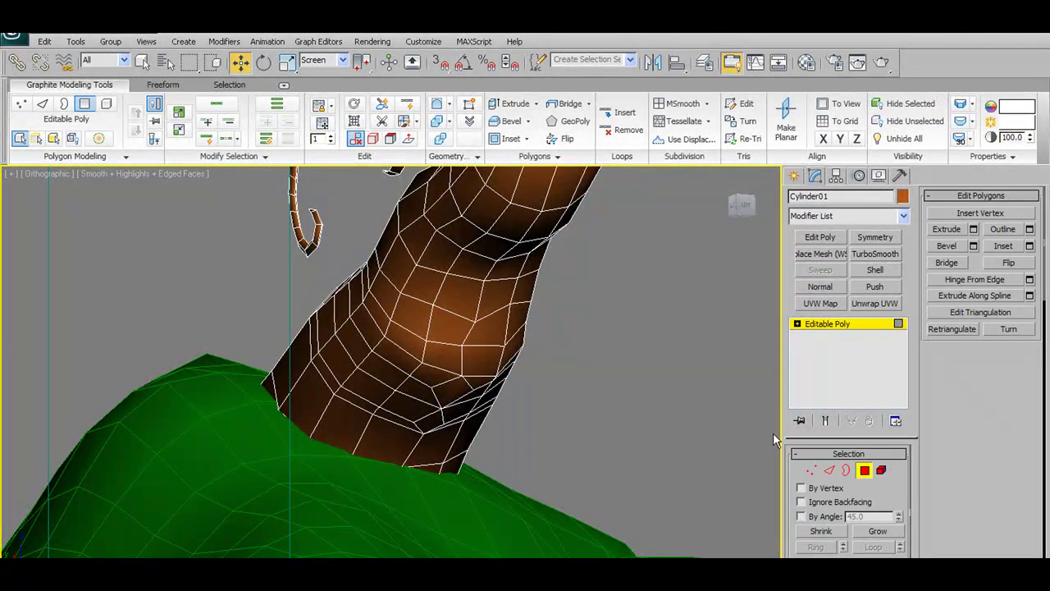
{"action": "left_click", "coordinate": [488, 330]}
{"action": "left_click", "coordinate": [507, 324], "text": "ctrl"}
{"action": "left_click", "coordinate": [513, 326], "text": "ctrl"}
{"action": "left_click", "coordinate": [497, 330], "text": "ctrl"}
{"action": "left_click", "coordinate": [493, 357], "text": "ctrl"}
{"action": "left_click", "coordinate": [515, 348], "text": "ctrl"}
{"action": "middle_click_drag", "start_coordinate": [569, 349], "coordinate": [492, 349], "text": "alt"}
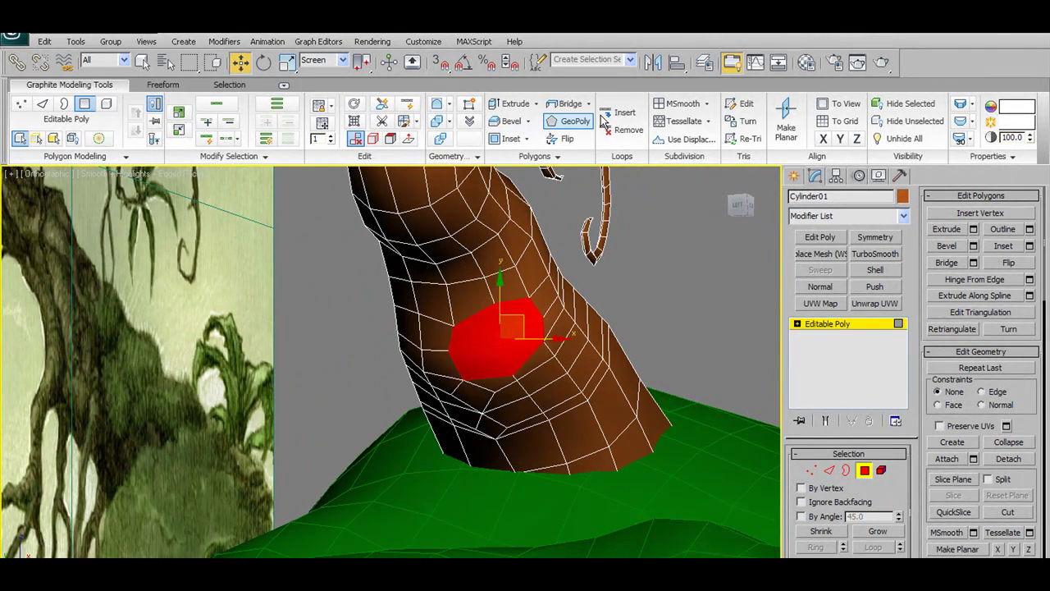
{"action": "left_click", "coordinate": [511, 139], "text": "shift"}
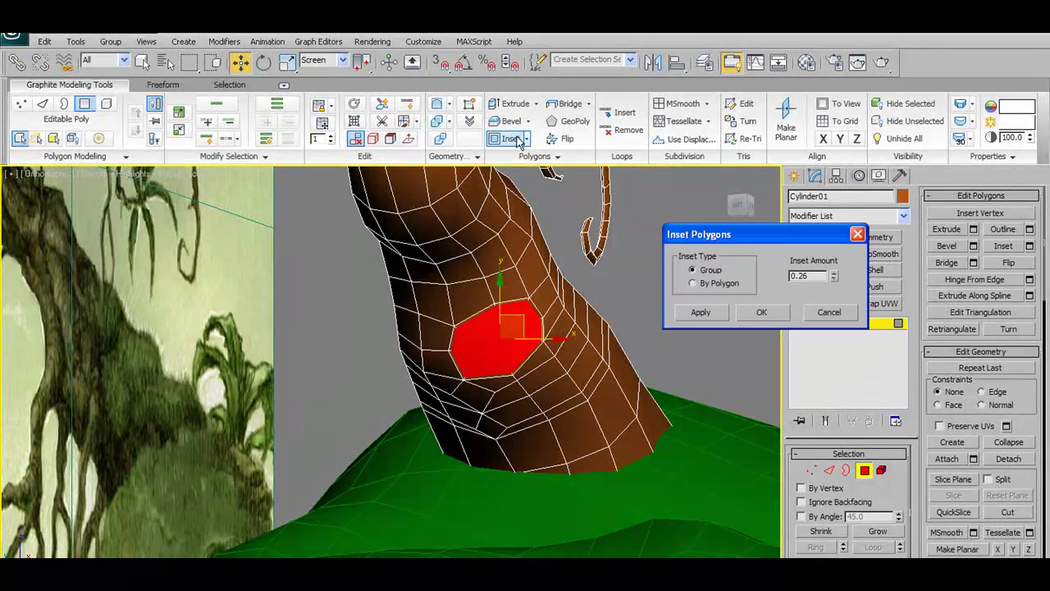
{"action": "left_click", "coordinate": [749, 314]}
Switch to the front view of the trunk base and leave polygon editing.
{"action": "middle_click_drag", "start_coordinate": [710, 322], "coordinate": [566, 329], "text": "alt"}
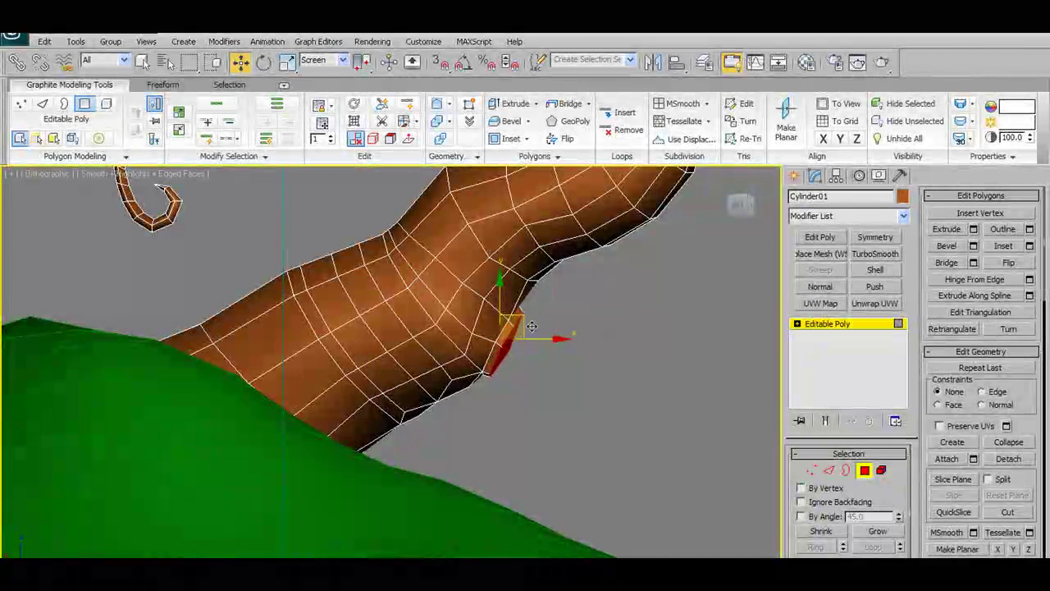
{"action": "middle_click_drag", "start_coordinate": [531, 322], "coordinate": [541, 336], "text": "alt"}
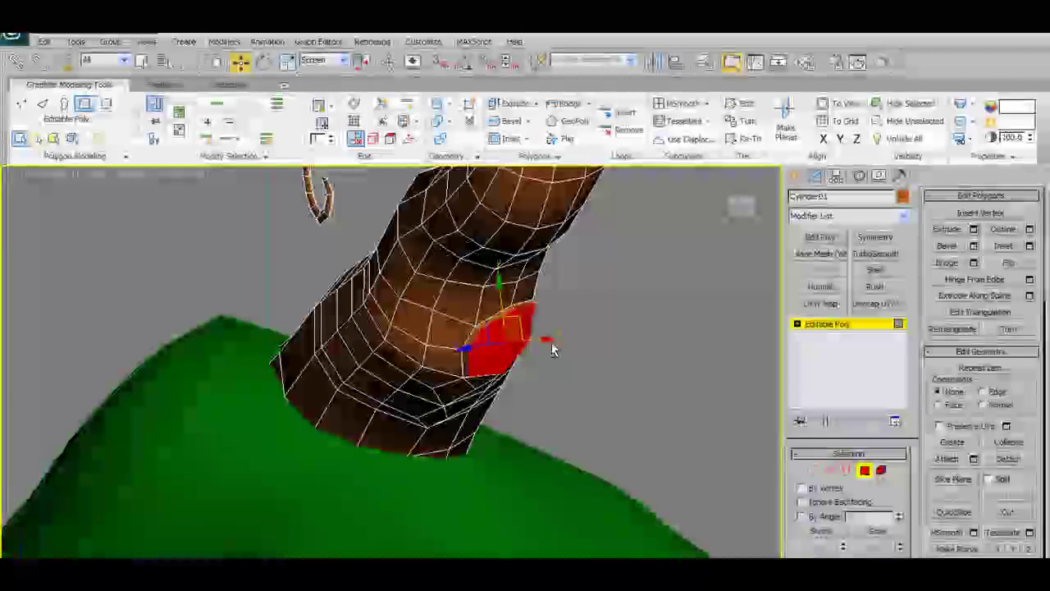
{"action": "middle_click_drag", "start_coordinate": [552, 349], "coordinate": [614, 344], "text": "alt"}
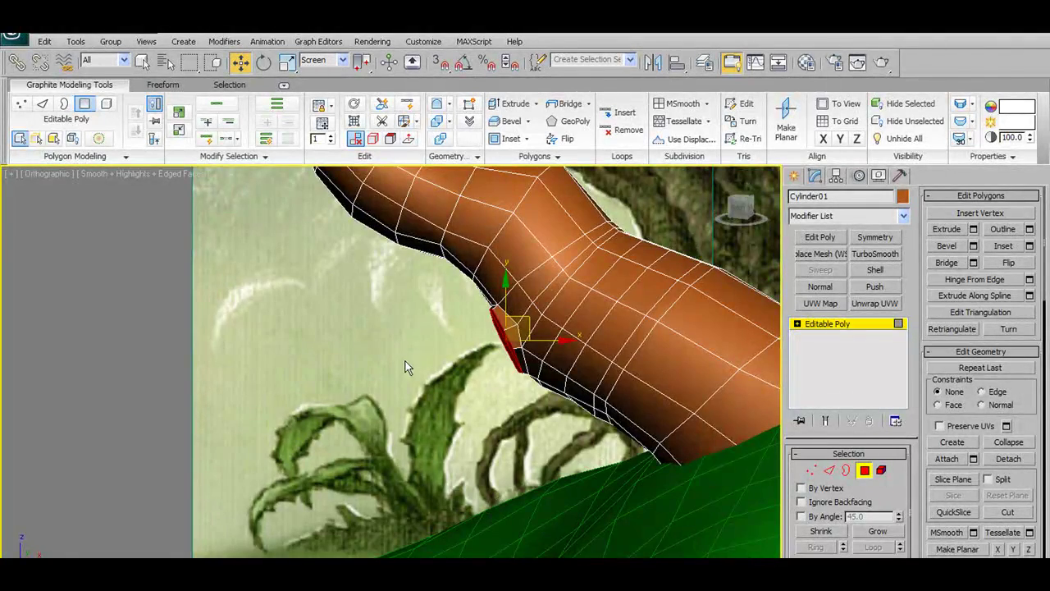
{"action": "scroll", "coordinate": [403, 358], "scroll_direction": "down", "scroll_amount": 3}
{"action": "key", "text": "f"}
{"action": "middle_click_drag", "start_coordinate": [519, 320], "coordinate": [529, 346]}
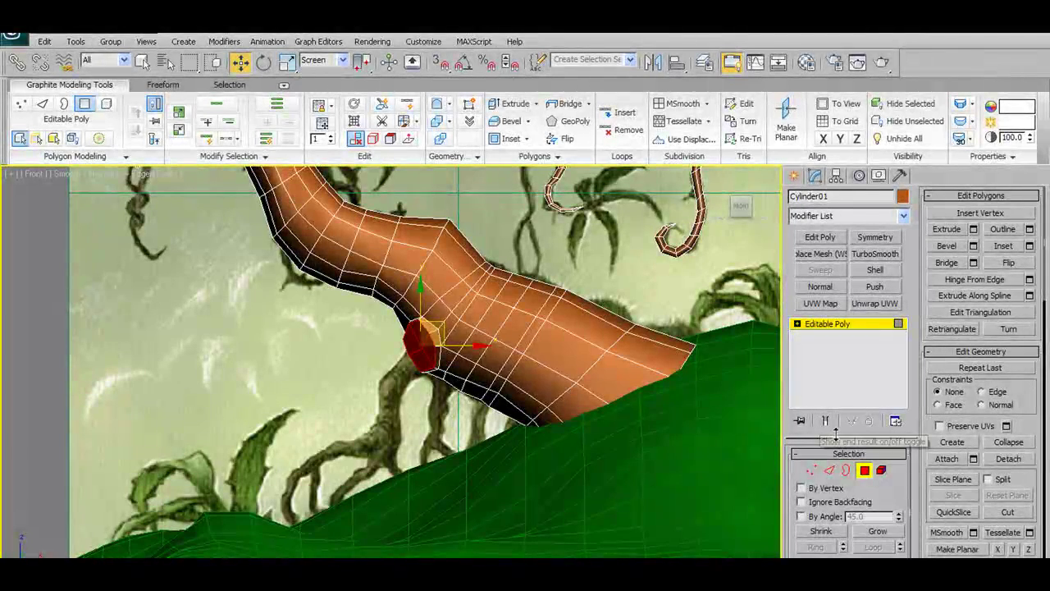
{"action": "left_click", "coordinate": [864, 470]}
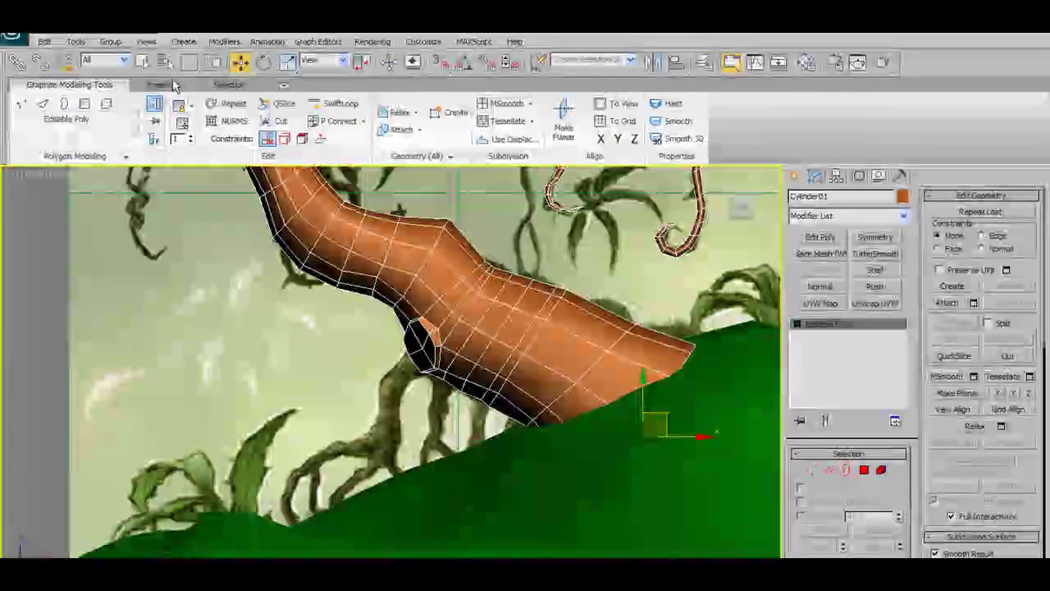
{"action": "left_click", "coordinate": [163, 85]}
{"action": "left_click", "coordinate": [223, 121]}
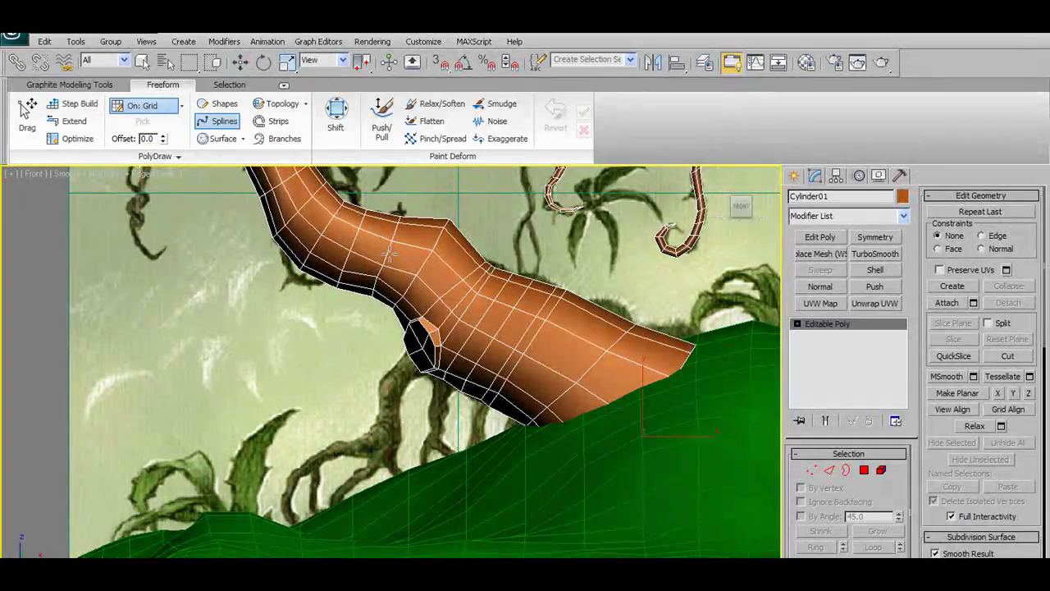
{"action": "key", "text": "w"}
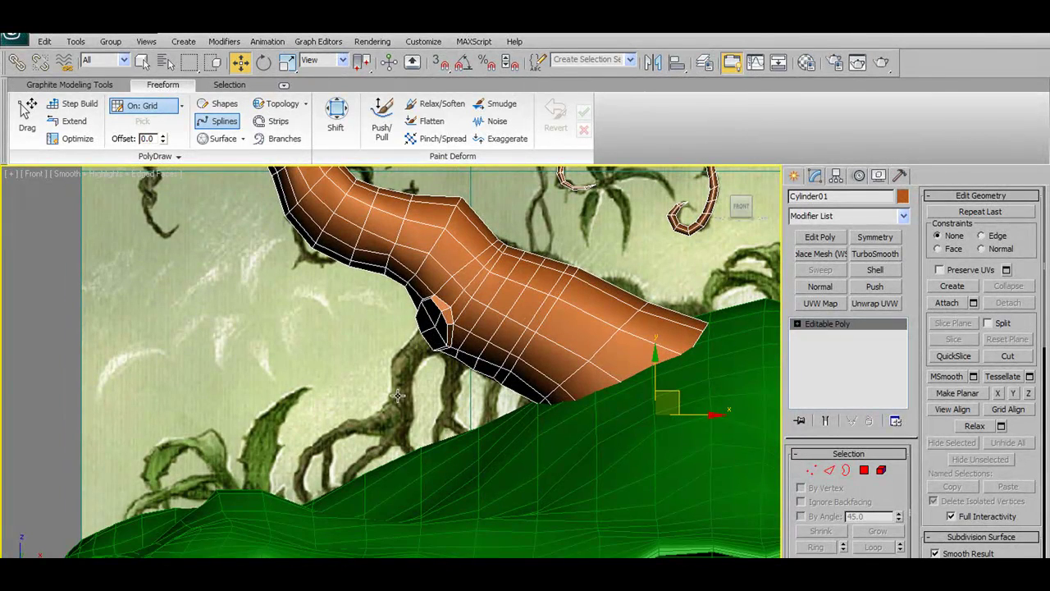
{"action": "left_click", "coordinate": [224, 122]}
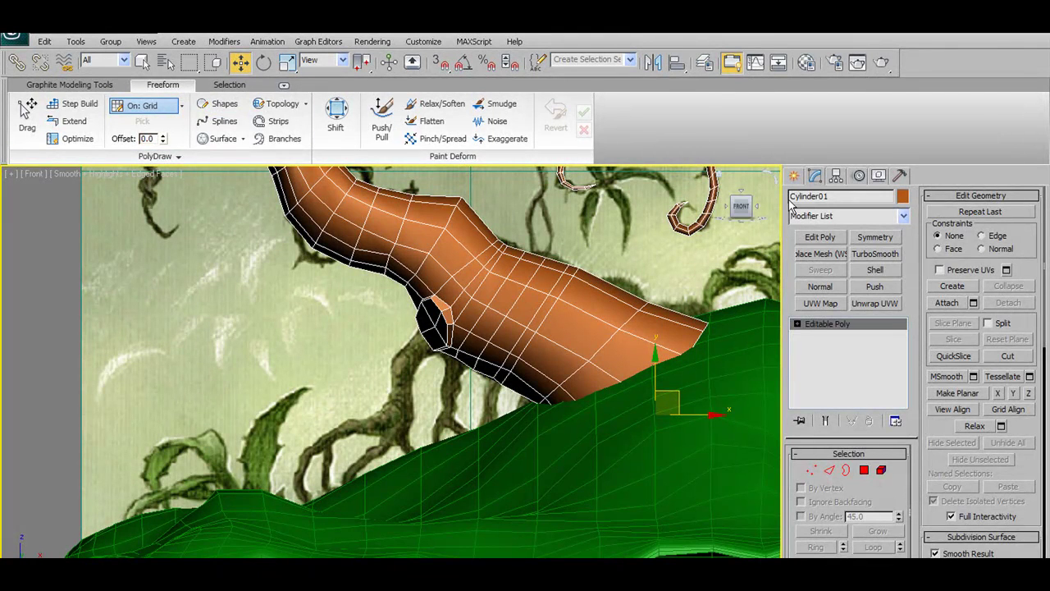
Draw a curved spline line from the trunk bulge down to the ground, following the leftmost root in the reference image.
{"action": "left_click", "coordinate": [795, 177]}
{"action": "left_click", "coordinate": [822, 282]}
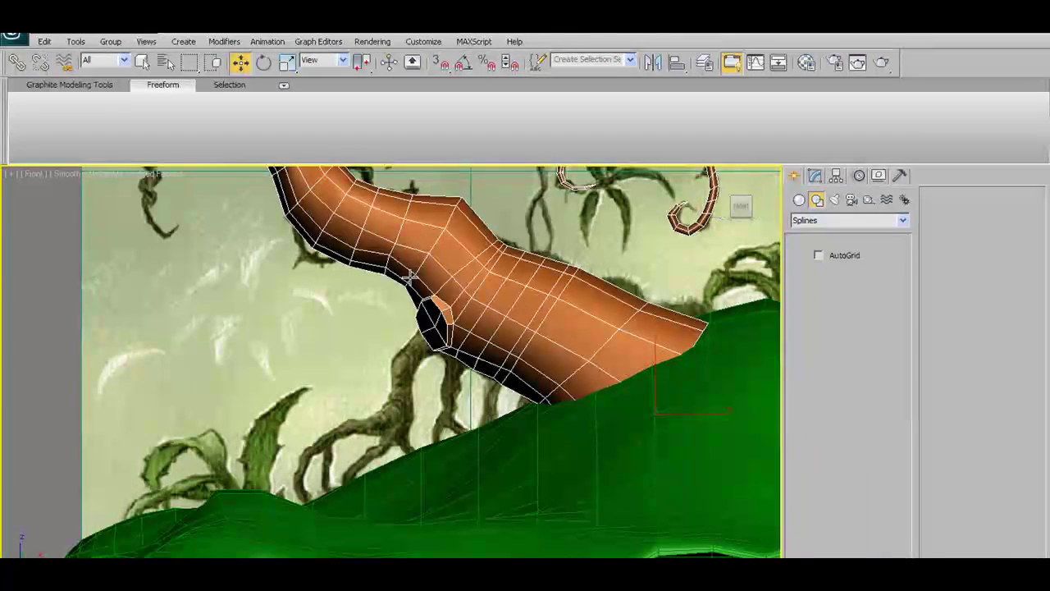
{"action": "left_click", "coordinate": [418, 343]}
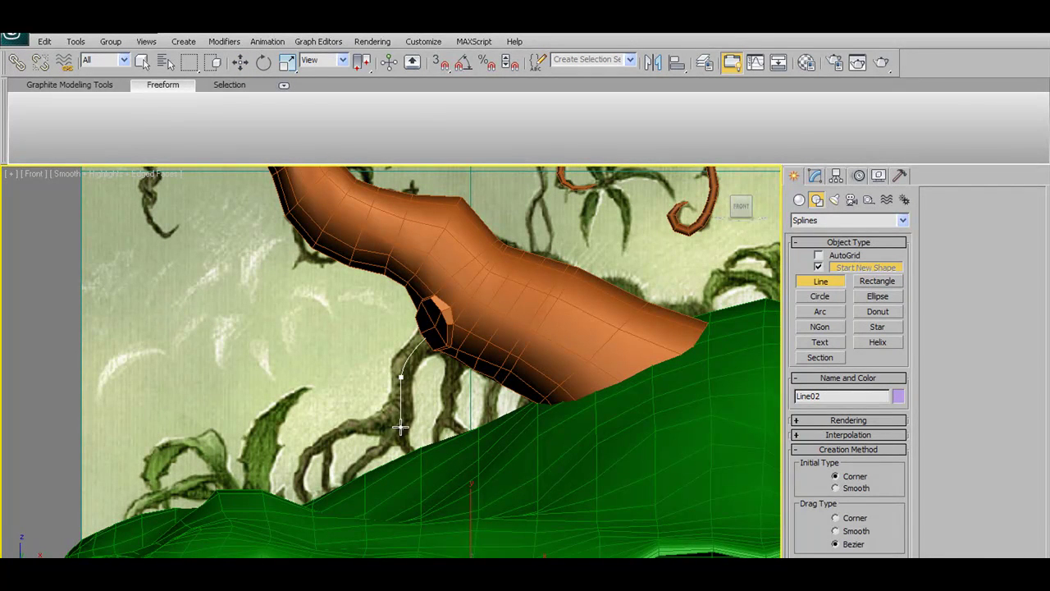
{"action": "left_click_drag", "start_coordinate": [379, 429], "coordinate": [347, 430]}
{"action": "right_click", "coordinate": [327, 519]}
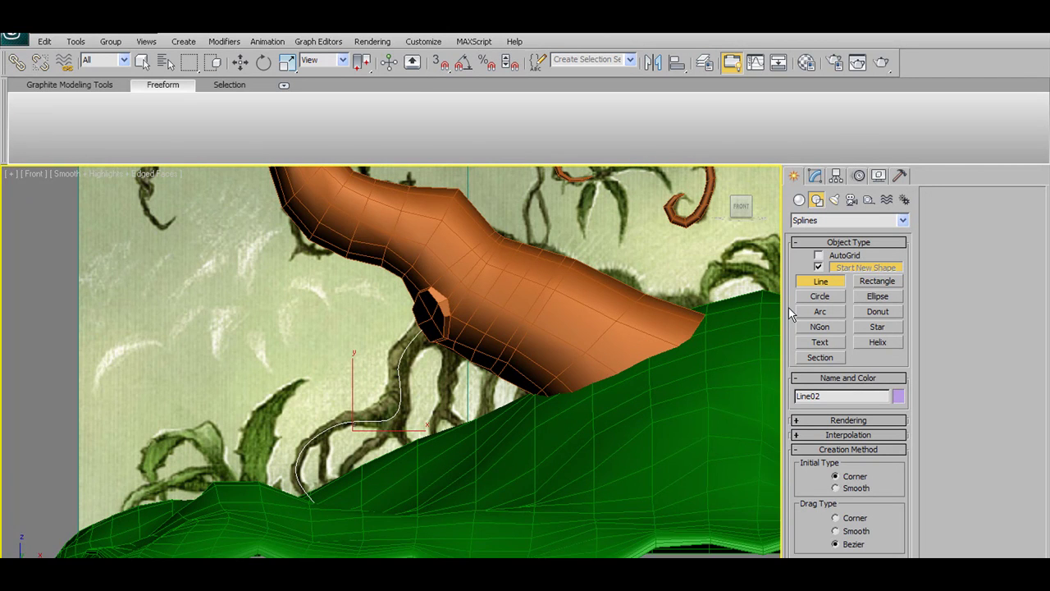
{"action": "left_click", "coordinate": [821, 283]}
{"action": "left_click", "coordinate": [824, 286]}
Enter vertex editing on the new root line and select its second vertex from the top.
{"action": "left_click", "coordinate": [239, 62]}
{"action": "middle_click_drag", "start_coordinate": [435, 393], "coordinate": [389, 435], "text": "alt"}
{"action": "scroll", "coordinate": [432, 347], "scroll_direction": "up", "scroll_amount": 3}
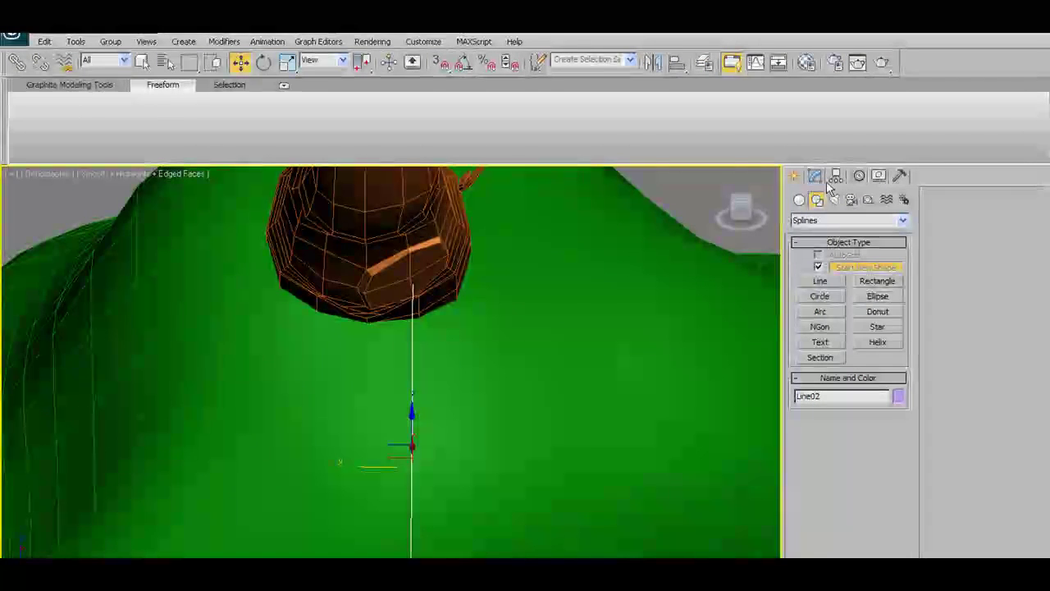
{"action": "left_click", "coordinate": [800, 198]}
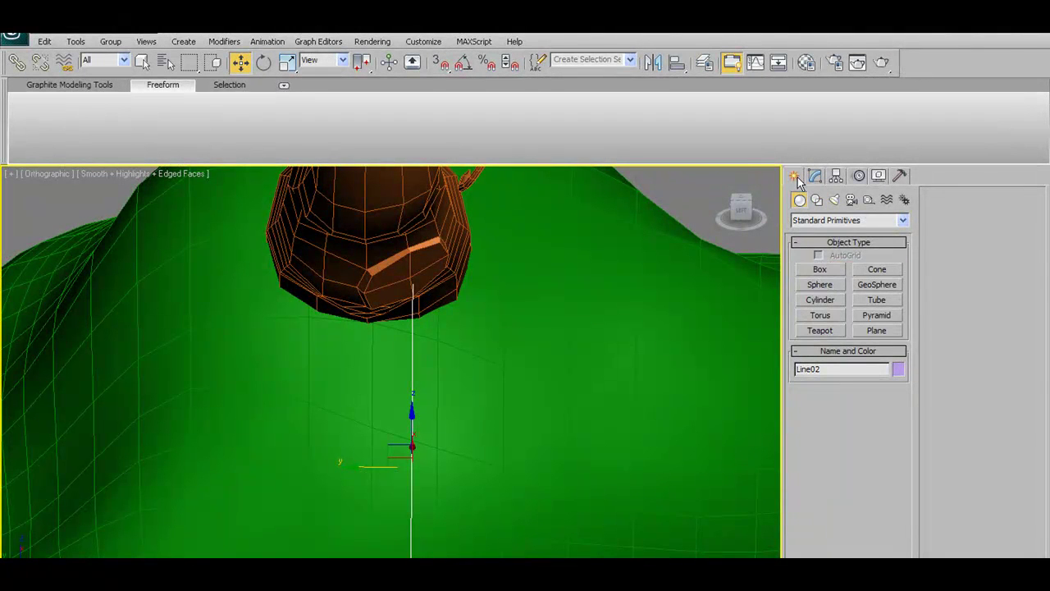
{"action": "left_click", "coordinate": [815, 175]}
{"action": "left_click", "coordinate": [962, 217]}
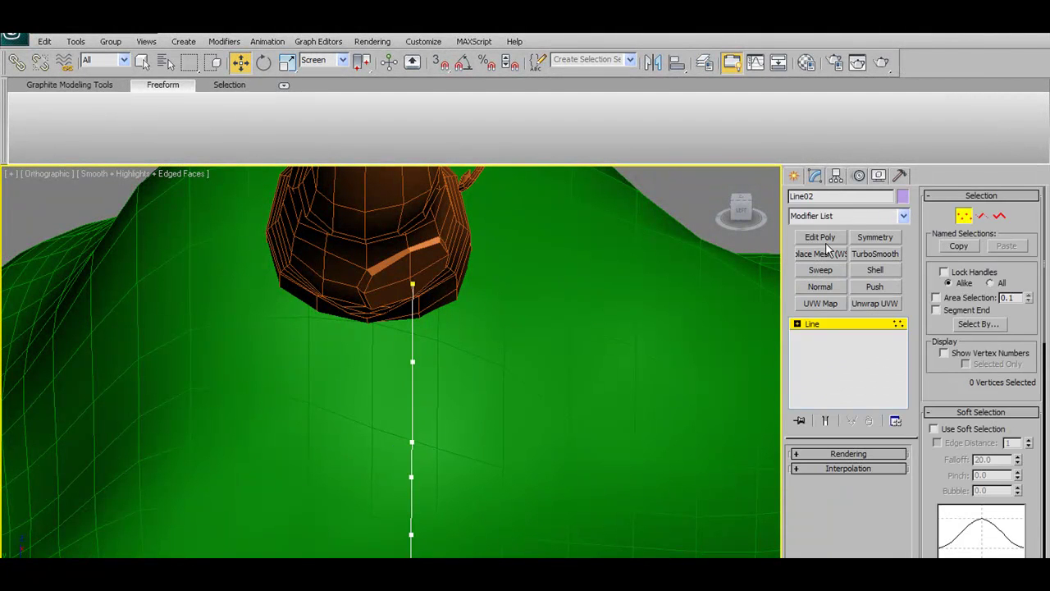
{"action": "left_click", "coordinate": [413, 284]}
{"action": "middle_click_drag", "start_coordinate": [552, 319], "coordinate": [556, 297], "text": "alt"}
{"action": "left_click_drag", "start_coordinate": [413, 358], "coordinate": [439, 356]}
{"action": "mouse_move", "coordinate": [405, 425]}
{"action": "middle_mouse_down", "text": "alt"}
{"action": "mouse_move", "coordinate": [402, 397]}
{"action": "mouse_move", "coordinate": [473, 417]}
{"action": "mouse_move", "coordinate": [418, 421]}
{"action": "middle_mouse_up", "text": "alt"}
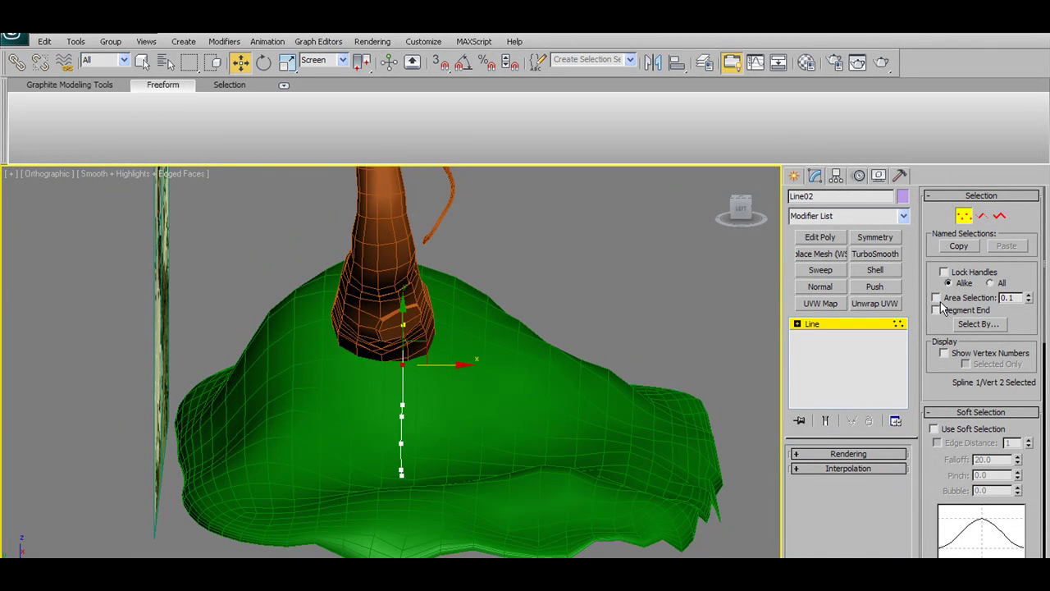
Enable soft selection with a falloff of 20 and move the root line's lower vertices sideways to bend it away from the trunk.
{"action": "left_click", "coordinate": [936, 429]}
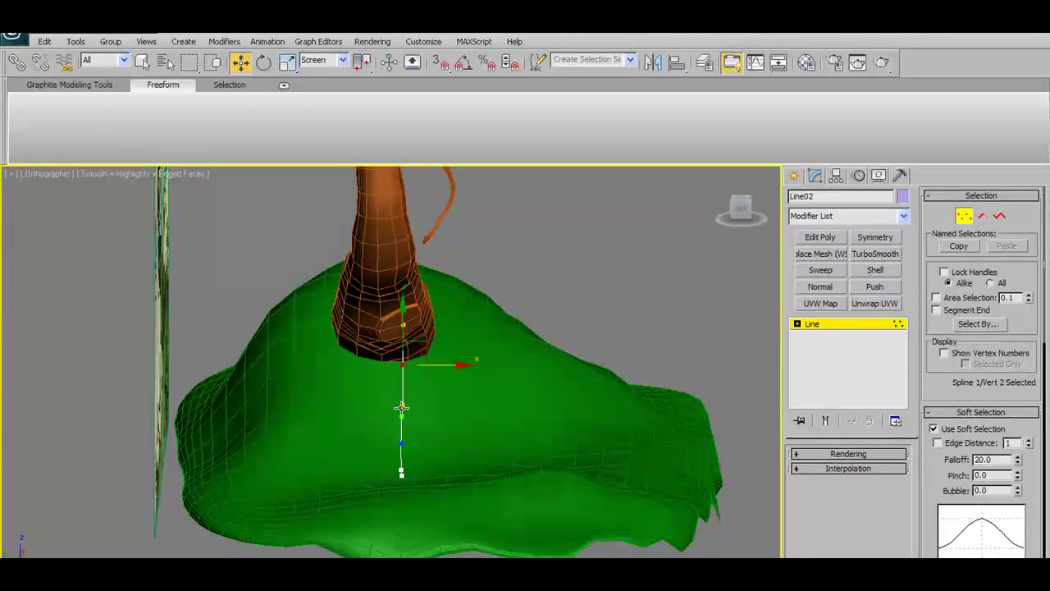
{"action": "left_click_drag", "start_coordinate": [468, 552], "coordinate": [366, 391]}
{"action": "left_click_drag", "start_coordinate": [453, 404], "coordinate": [508, 396]}
{"action": "middle_click_drag", "start_coordinate": [509, 396], "coordinate": [496, 408], "text": "alt"}
{"action": "left_click", "coordinate": [416, 322]}
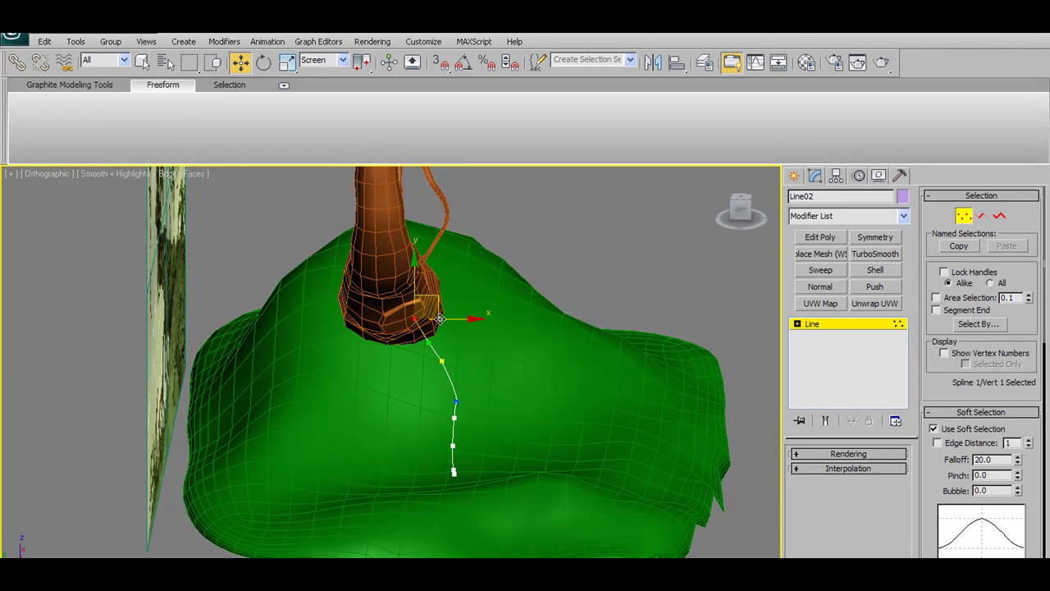
{"action": "middle_click_drag", "start_coordinate": [443, 361], "coordinate": [458, 389], "text": "alt"}
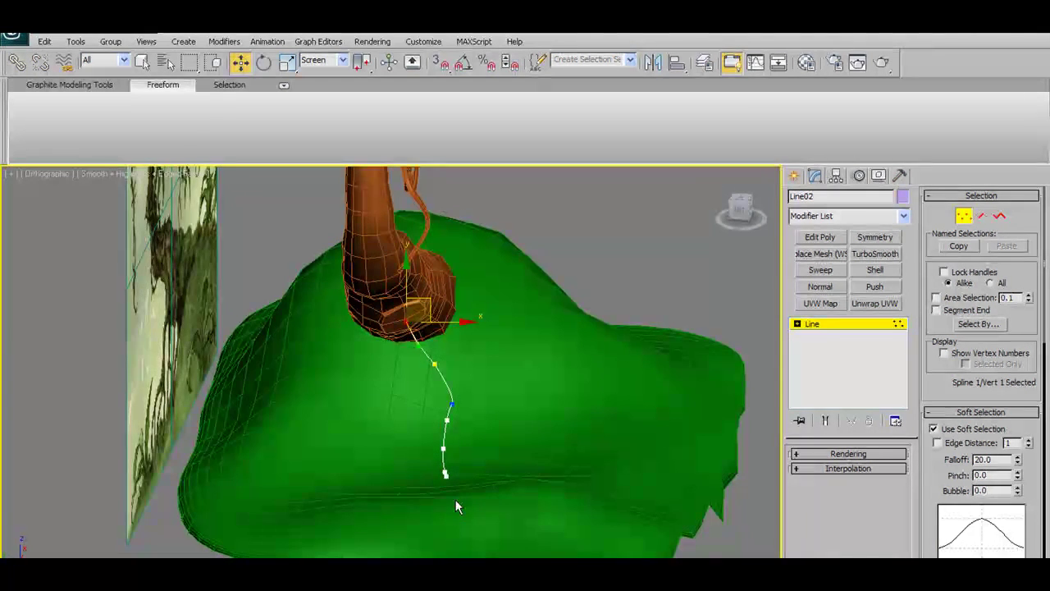
Select the root line's two lowest vertices, nudge them horizontally in the front view, and leave vertex editing.
{"action": "left_click_drag", "start_coordinate": [435, 466], "coordinate": [499, 479]}
{"action": "middle_click_drag", "start_coordinate": [497, 479], "coordinate": [421, 476], "text": "alt"}
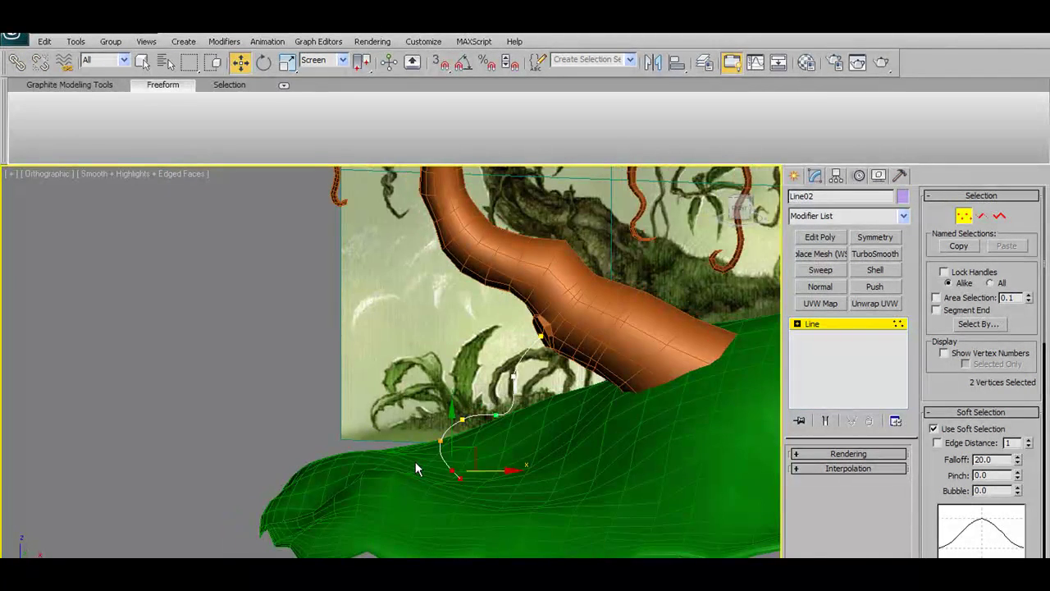
{"action": "key", "text": "f"}
{"action": "scroll", "coordinate": [416, 345], "scroll_direction": "up", "scroll_amount": 5}
{"action": "middle_click_drag", "start_coordinate": [373, 321], "coordinate": [393, 361]}
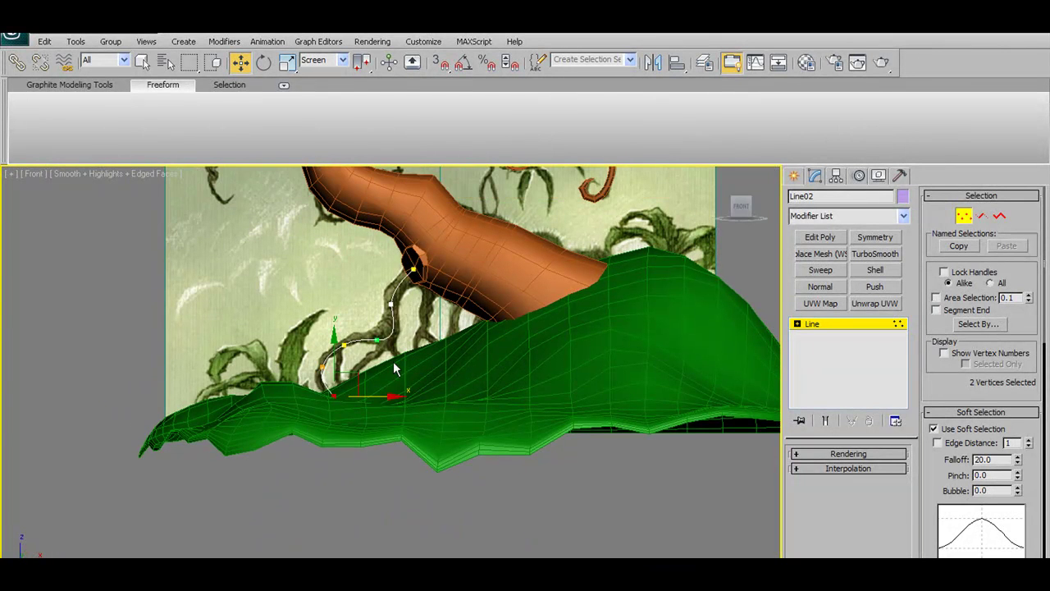
{"action": "left_click_drag", "start_coordinate": [380, 397], "coordinate": [378, 397]}
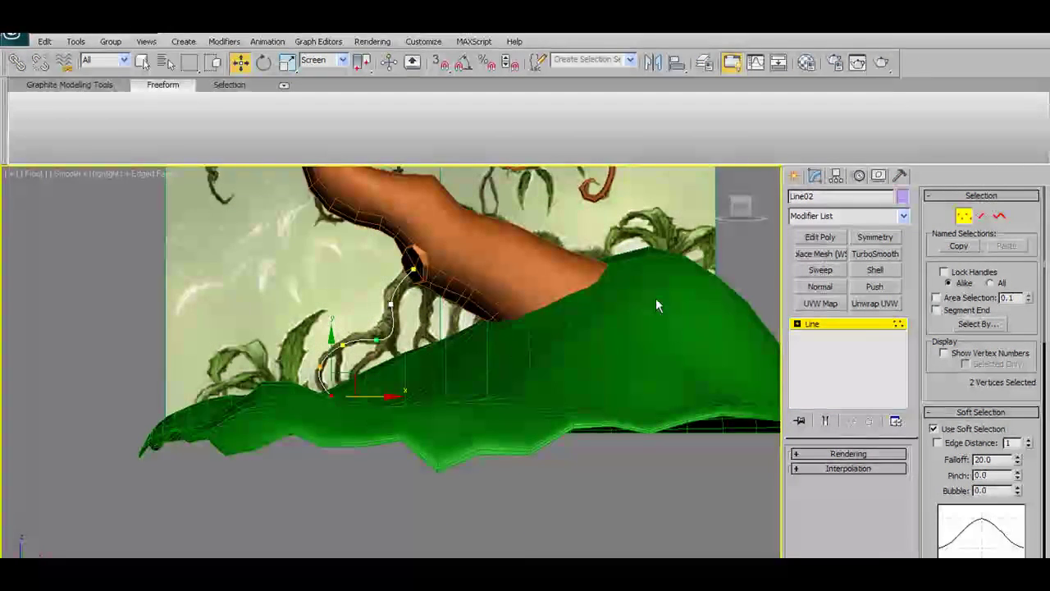
{"action": "left_click", "coordinate": [964, 217]}
{"action": "scroll", "coordinate": [520, 307], "scroll_direction": "up", "scroll_amount": 2}
{"action": "scroll", "coordinate": [458, 272], "scroll_direction": "down", "scroll_amount": 2}
{"action": "middle_click_drag", "start_coordinate": [455, 275], "coordinate": [467, 340]}
{"action": "scroll", "coordinate": [467, 339], "scroll_direction": "up", "scroll_amount": 3}
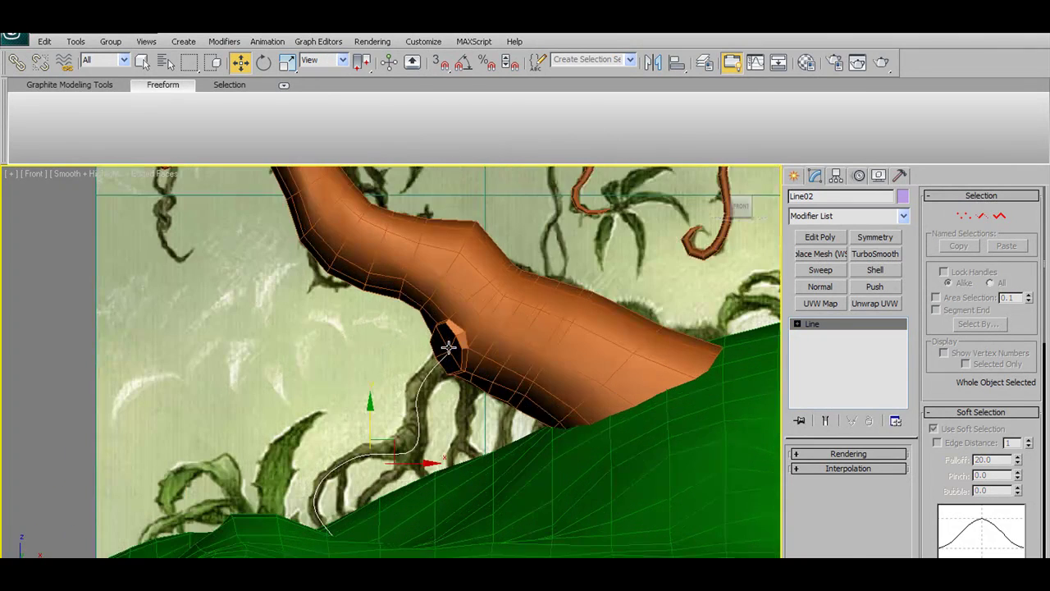
Extrude the trunk bulge's end polygons along the new root spline, Line02, using Extrude on Spline.
{"action": "left_click", "coordinate": [445, 347]}
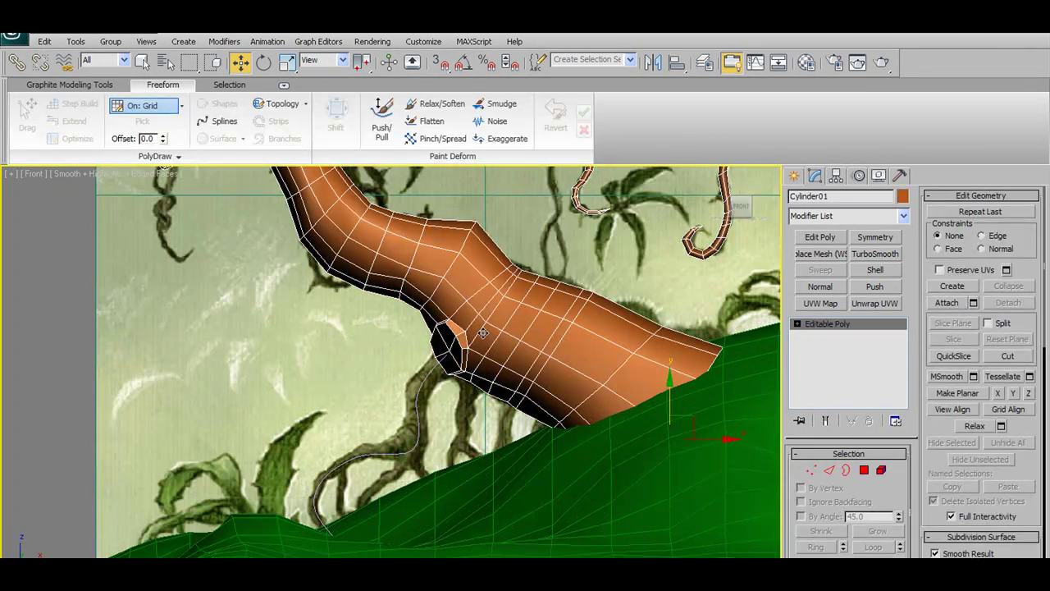
{"action": "left_click", "coordinate": [864, 472]}
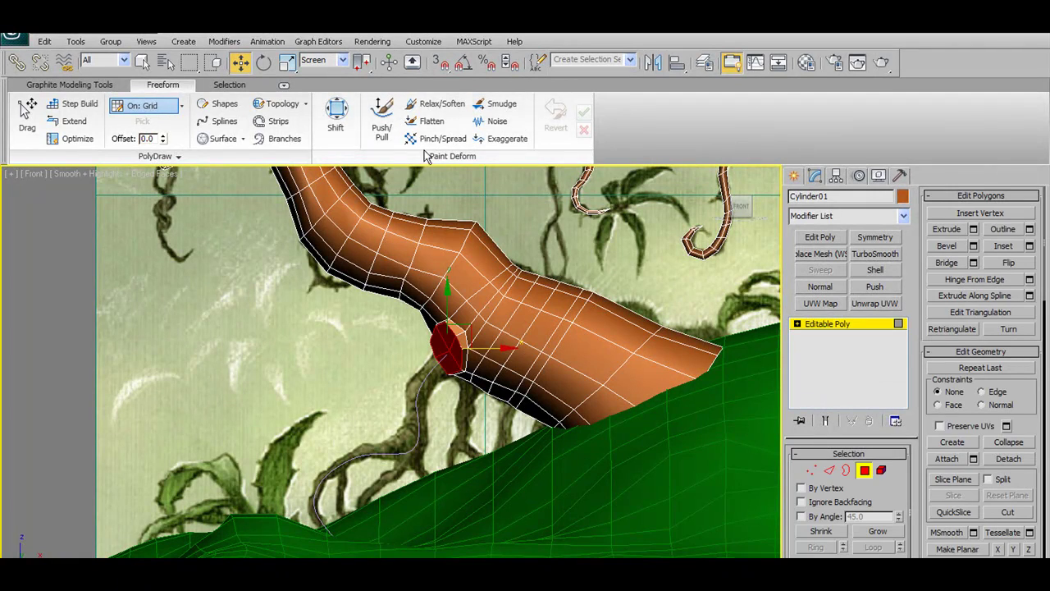
{"action": "left_click", "coordinate": [114, 87]}
{"action": "left_click", "coordinate": [534, 156]}
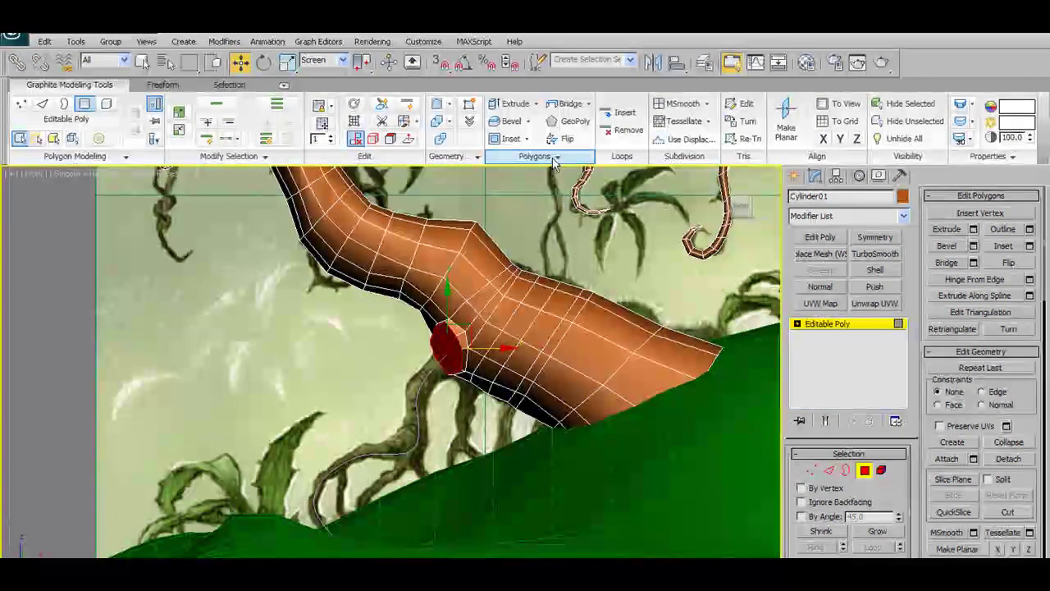
{"action": "left_click", "coordinate": [541, 194]}
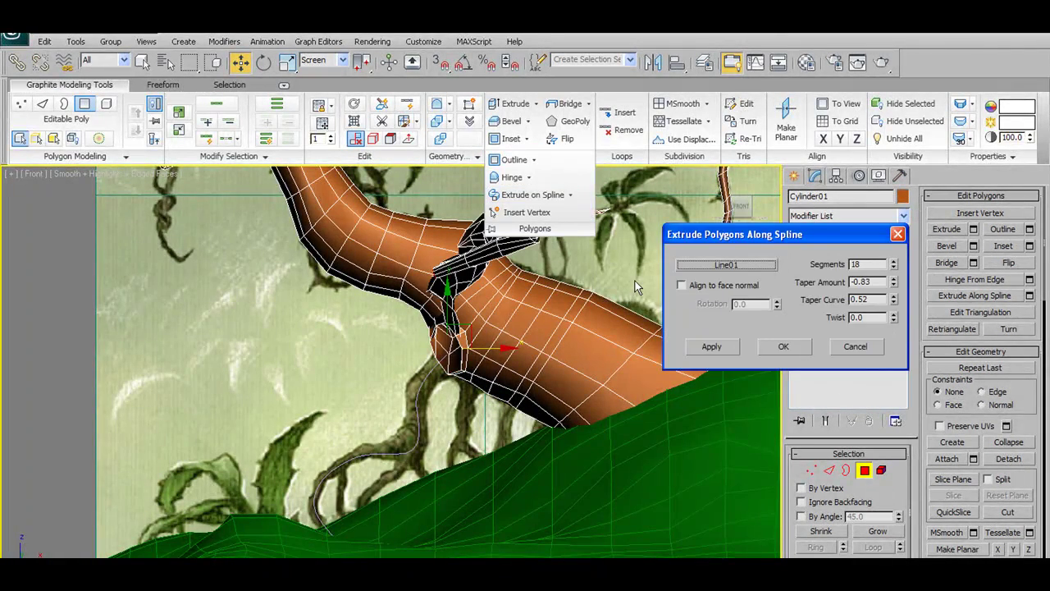
{"action": "left_click", "coordinate": [707, 268]}
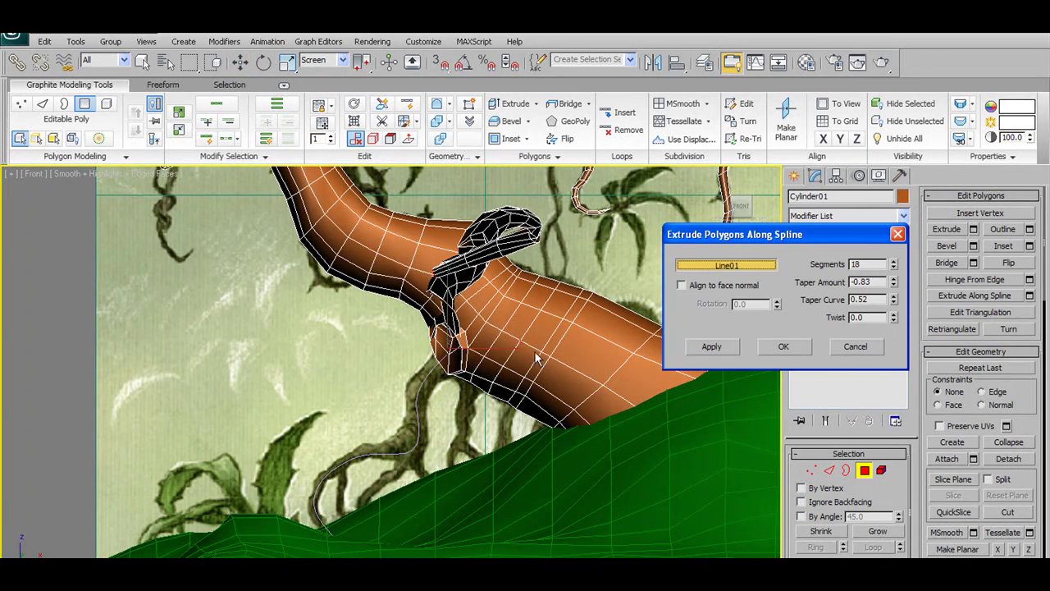
{"action": "left_click", "coordinate": [397, 454]}
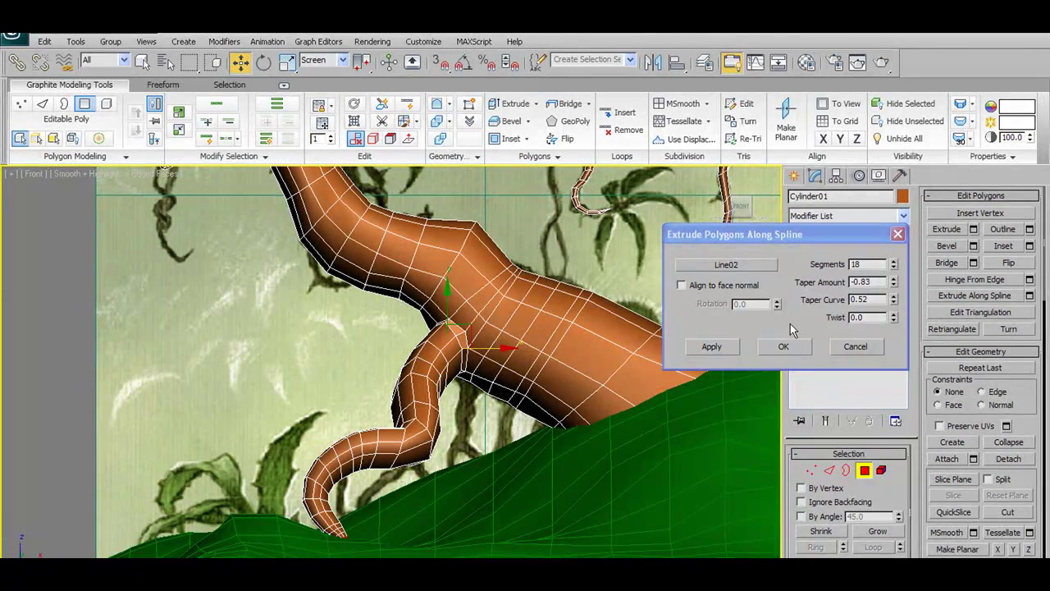
Adjust the root extrusion's thickness by setting its taper amount to -0.79 and taper curve to -0.55.
{"action": "left_click_drag", "start_coordinate": [894, 282], "coordinate": [887, 291]}
{"action": "key", "text": "alt+z"}
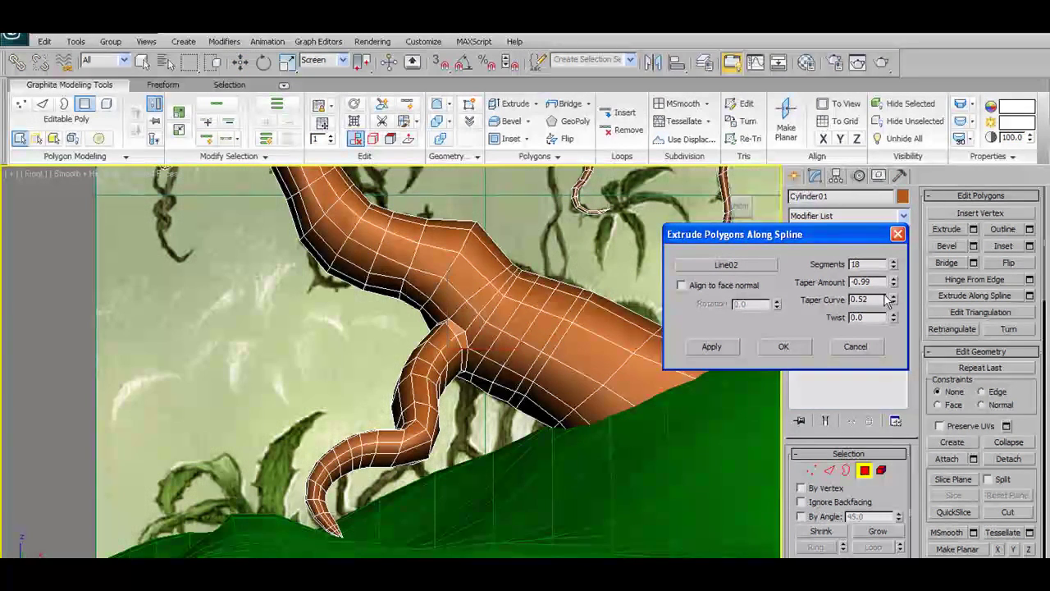
{"action": "key", "text": "alt+x"}
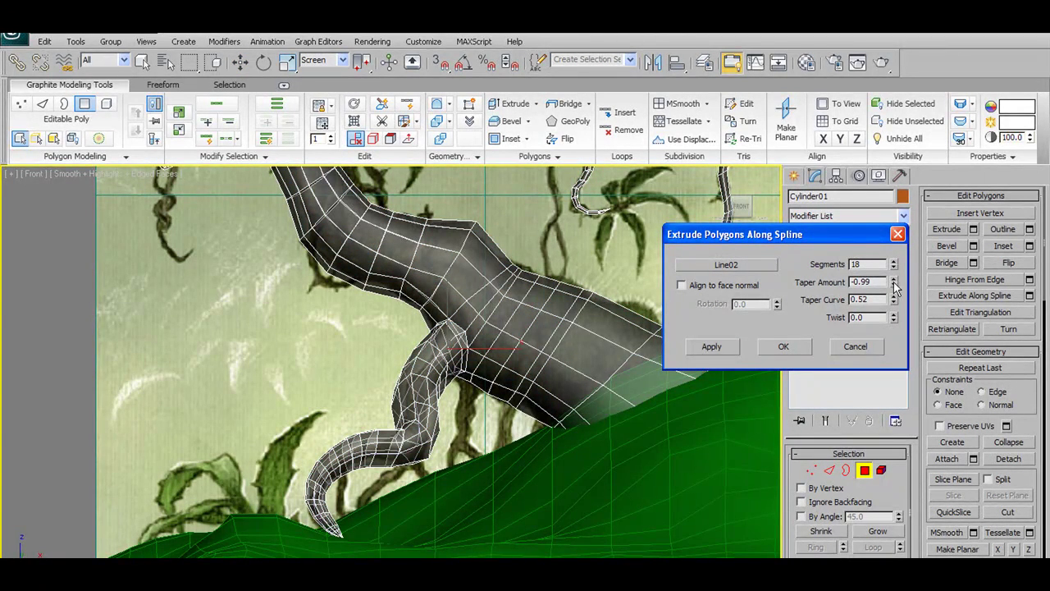
{"action": "left_click_drag", "start_coordinate": [894, 299], "coordinate": [894, 312]}
{"action": "right_click", "coordinate": [892, 301]}
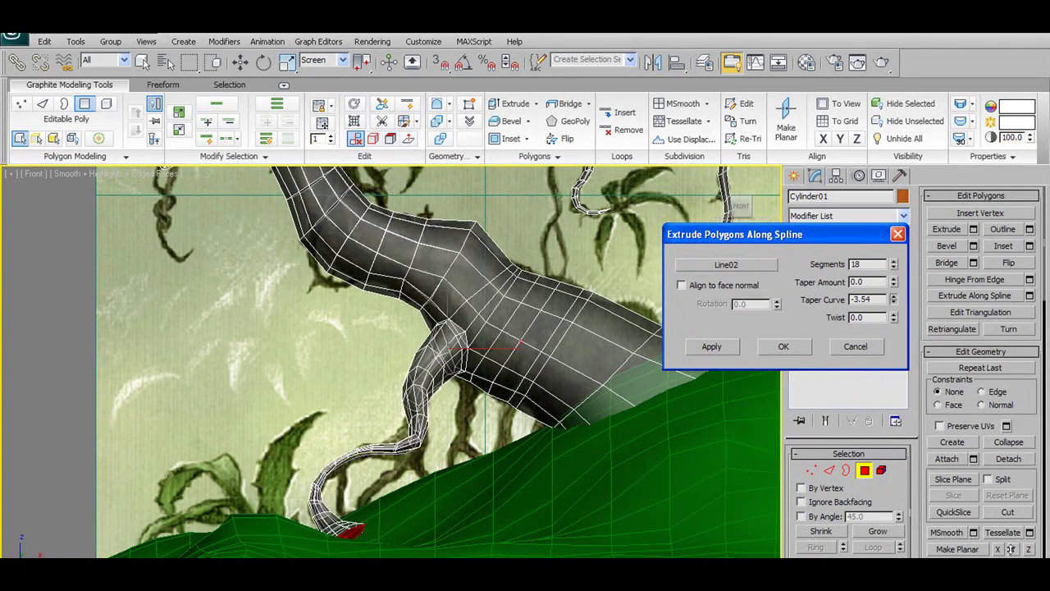
{"action": "left_click_drag", "start_coordinate": [1004, 496], "coordinate": [1010, 483]}
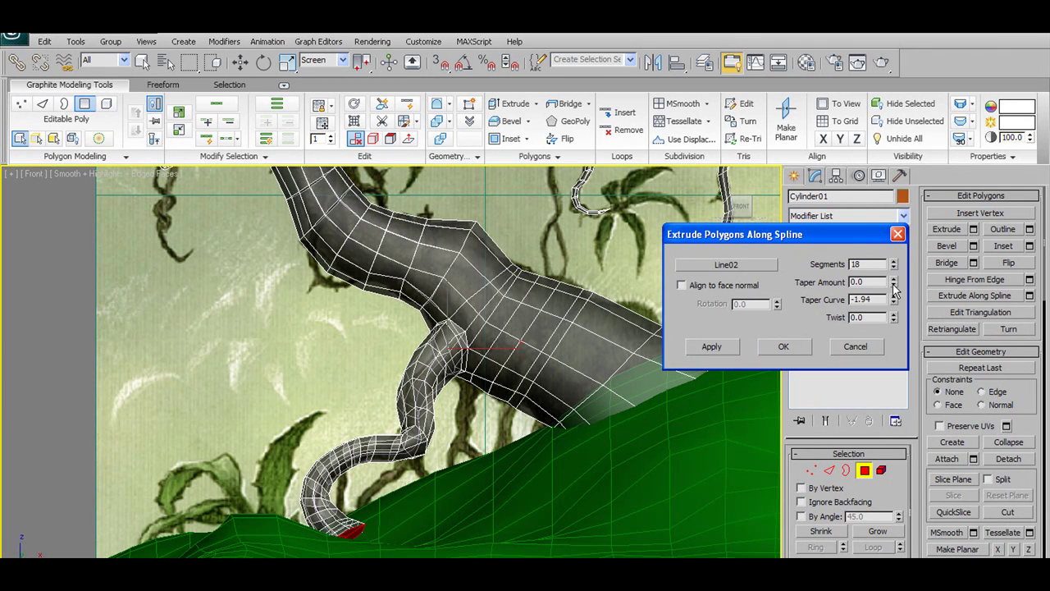
{"action": "left_click_drag", "start_coordinate": [895, 284], "coordinate": [893, 362]}
{"action": "left_click_drag", "start_coordinate": [894, 300], "coordinate": [905, 335]}
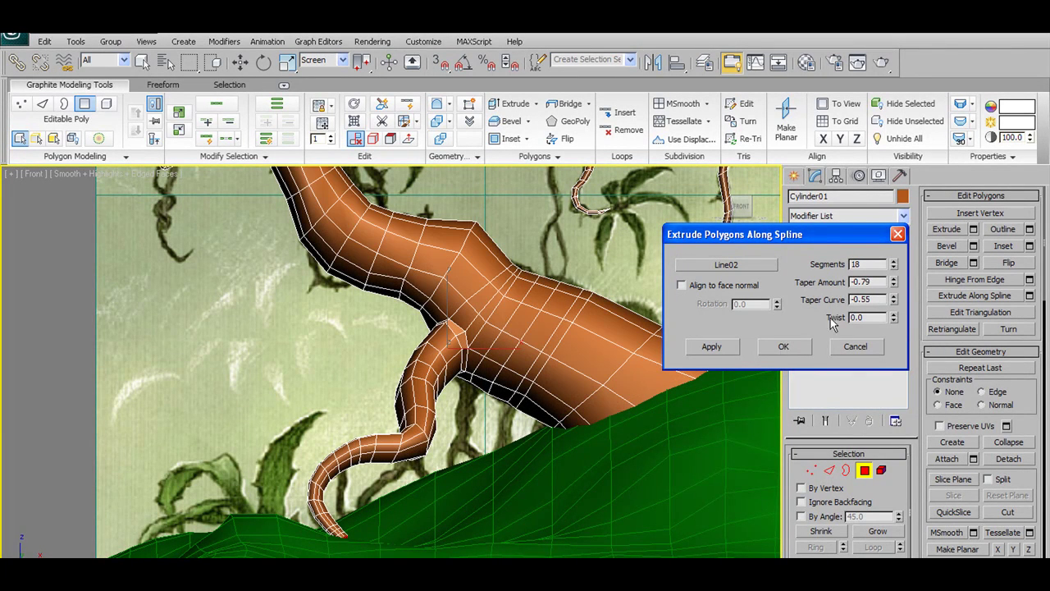
Set the root extrusion to 25 segments and accept it.
{"action": "left_click", "coordinate": [893, 261]}
{"action": "left_click", "coordinate": [894, 260]}
{"action": "left_click", "coordinate": [893, 261]}
{"action": "left_click", "coordinate": [893, 261]}
{"action": "left_click", "coordinate": [894, 261]}
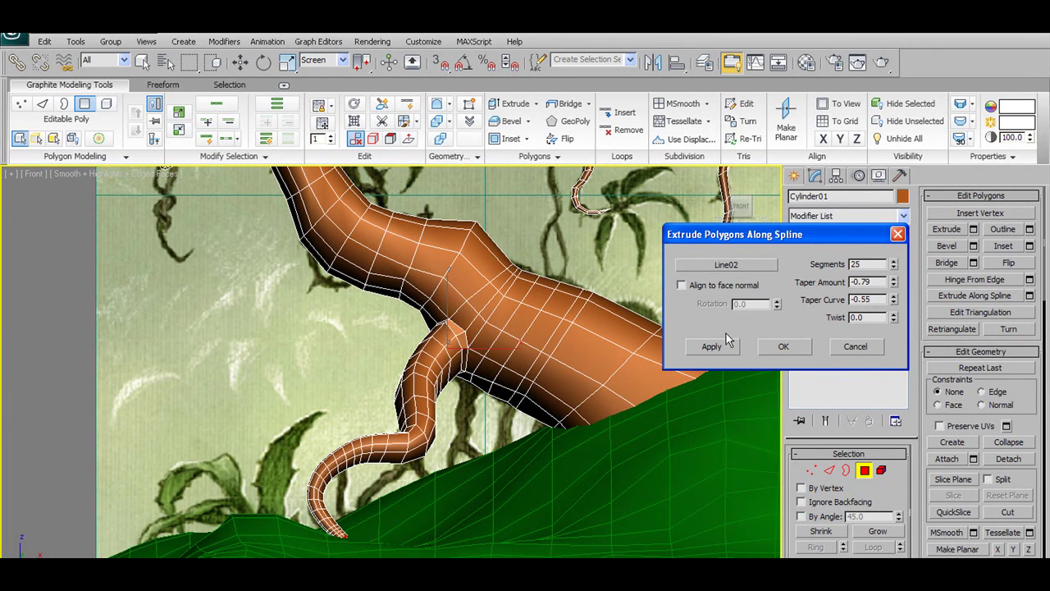
{"action": "left_click", "coordinate": [780, 346]}
Examine the extruded root in wireframe and shaded display, checking its bends, tip and ground contact from several angles.
{"action": "scroll", "coordinate": [426, 519], "scroll_direction": "up", "scroll_amount": 3}
{"action": "key", "text": "F3"}
{"action": "middle_click_drag", "start_coordinate": [449, 398], "coordinate": [457, 319]}
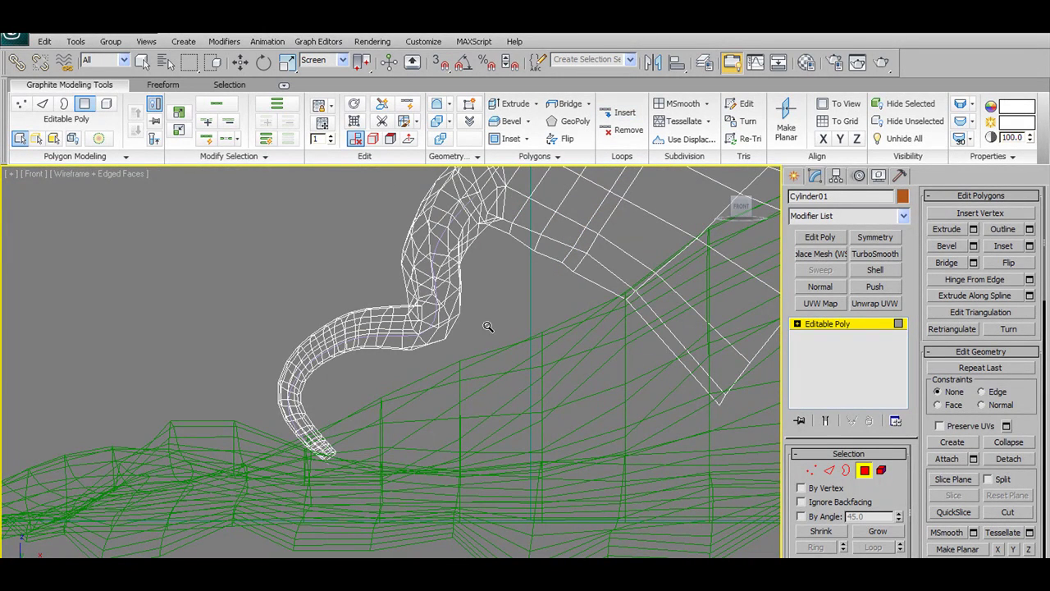
{"action": "left_click", "coordinate": [403, 121]}
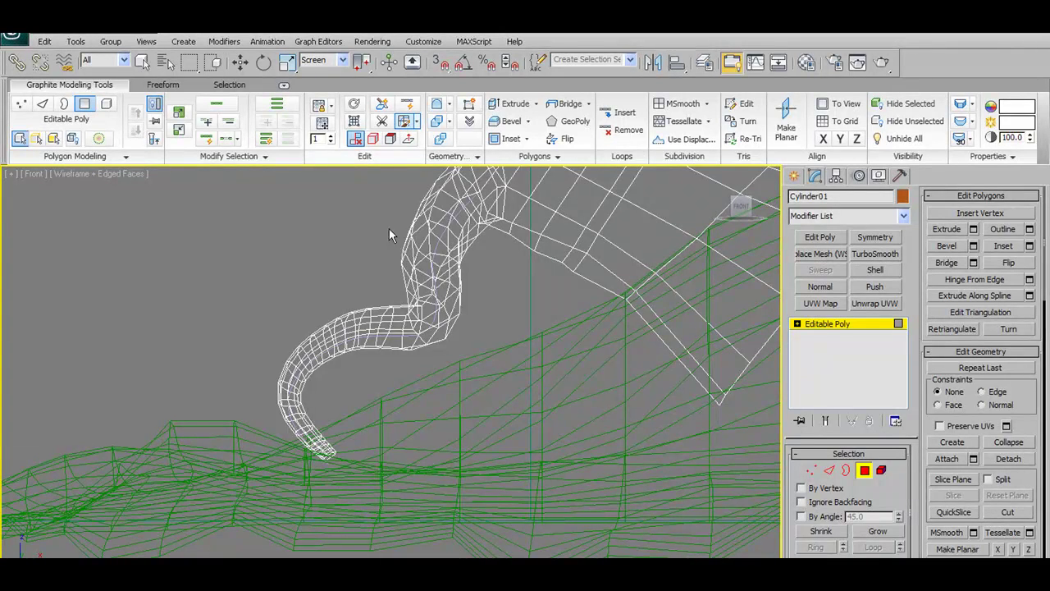
{"action": "scroll", "coordinate": [446, 415], "scroll_direction": "up", "scroll_amount": 3}
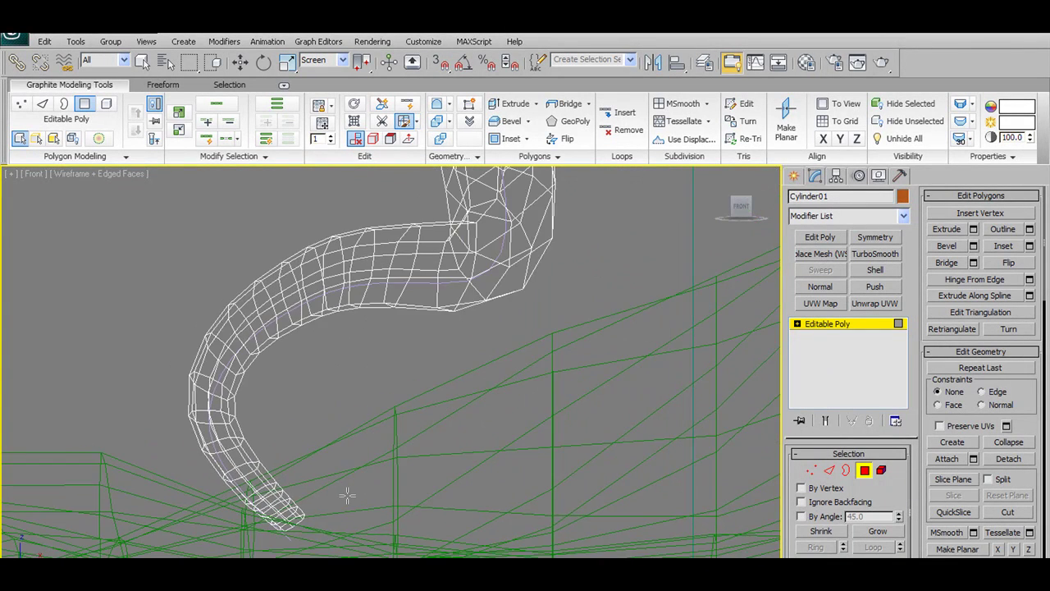
{"action": "key", "text": "F3"}
{"action": "middle_click_drag", "start_coordinate": [306, 509], "coordinate": [300, 514], "text": "alt"}
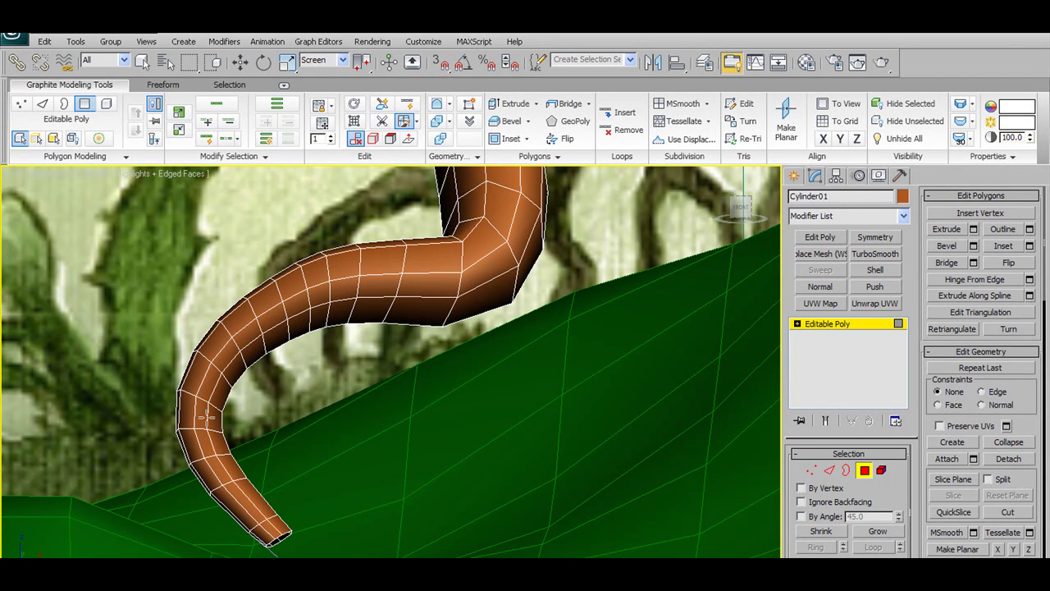
{"action": "middle_click_drag", "start_coordinate": [252, 391], "coordinate": [283, 336], "text": "alt"}
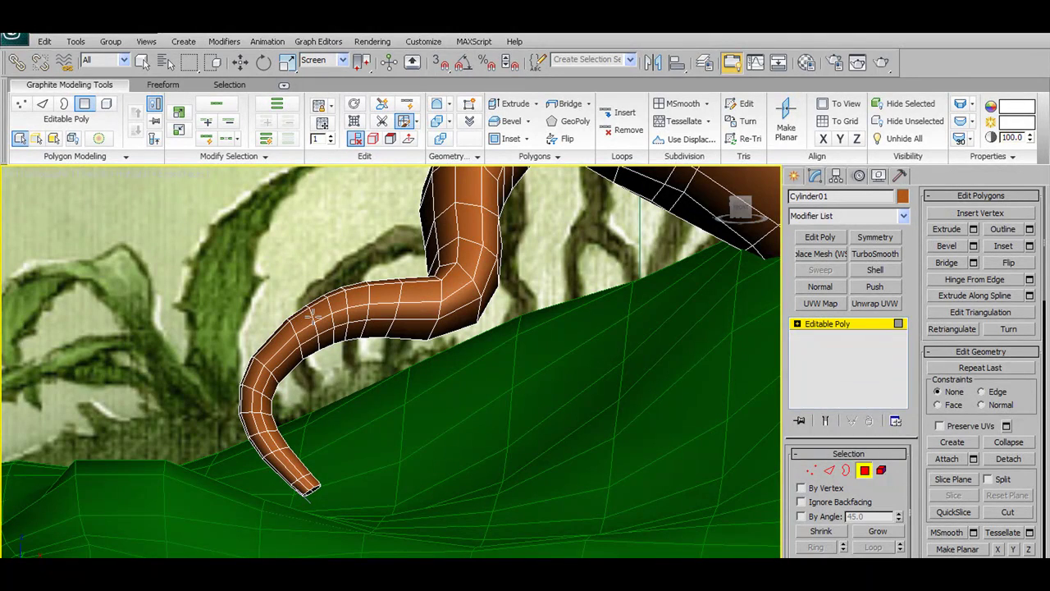
{"action": "scroll", "coordinate": [424, 289], "scroll_direction": "down", "scroll_amount": 2}
{"action": "middle_click_drag", "start_coordinate": [423, 288], "coordinate": [362, 383], "text": "alt"}
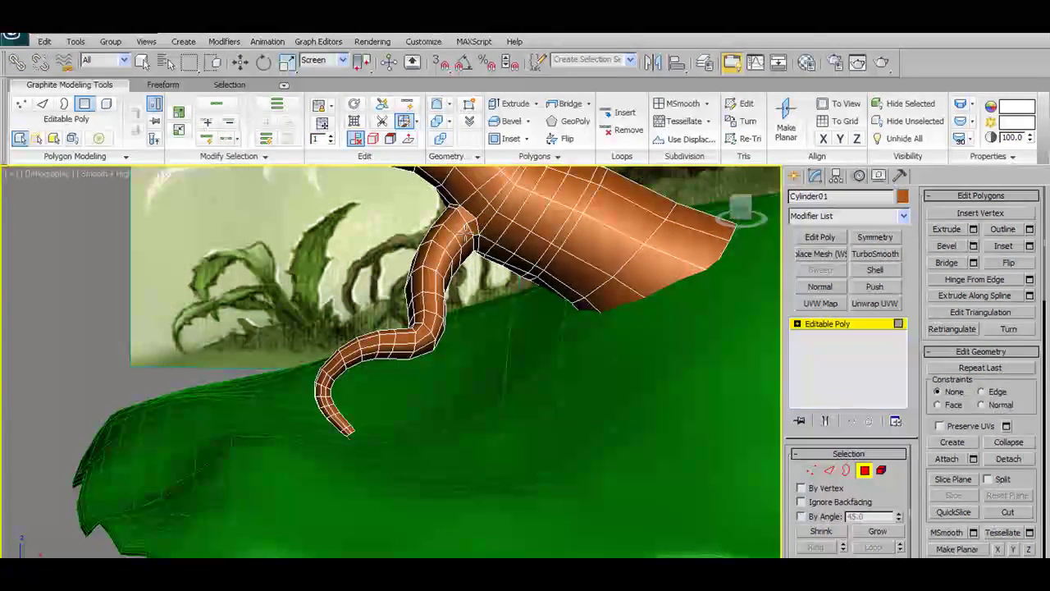
{"action": "scroll", "coordinate": [477, 235], "scroll_direction": "down", "scroll_amount": 3}
{"action": "scroll", "coordinate": [459, 340], "scroll_direction": "down", "scroll_amount": 2}
{"action": "middle_click_drag", "start_coordinate": [460, 340], "coordinate": [550, 313], "text": "alt"}
{"action": "scroll", "coordinate": [482, 454], "scroll_direction": "up", "scroll_amount": 5}
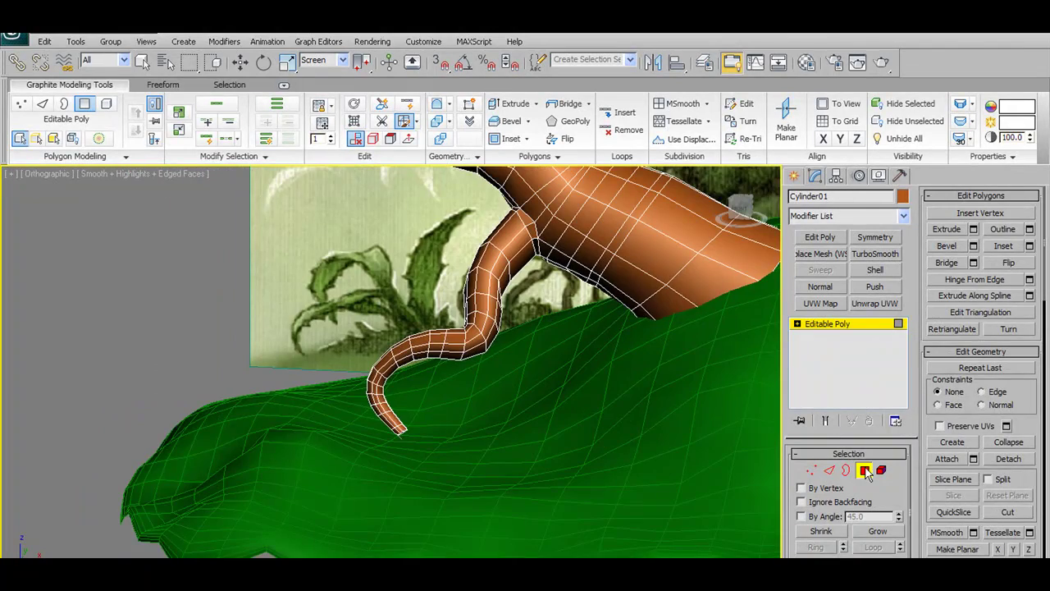
Try to select the open border at the root's tip.
{"action": "left_click", "coordinate": [867, 473]}
{"action": "scroll", "coordinate": [485, 440], "scroll_direction": "up", "scroll_amount": 5}
{"action": "middle_click_drag", "start_coordinate": [489, 438], "coordinate": [520, 421], "text": "alt"}
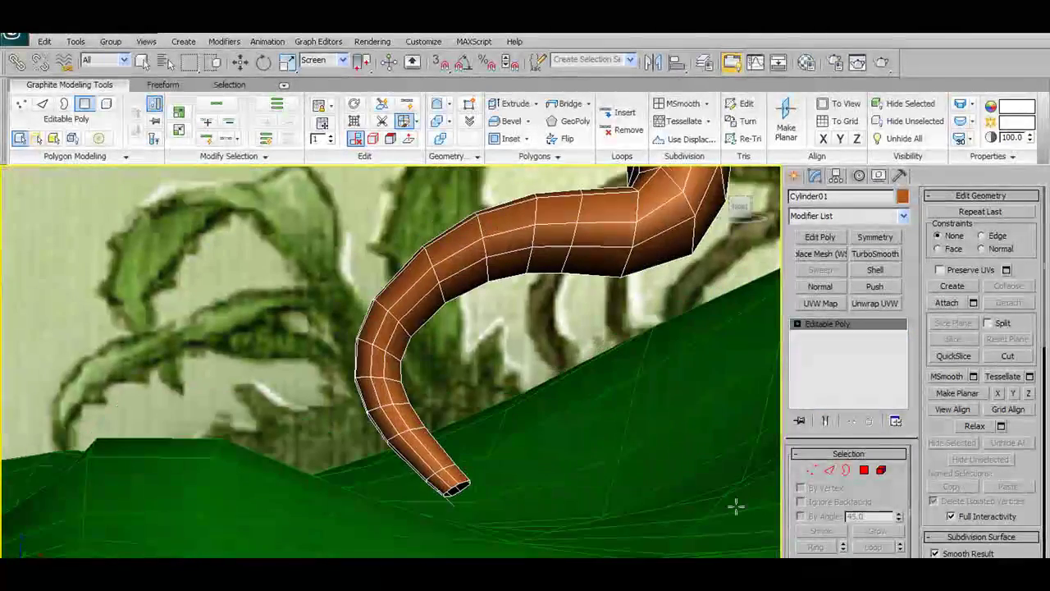
{"action": "left_click", "coordinate": [829, 471]}
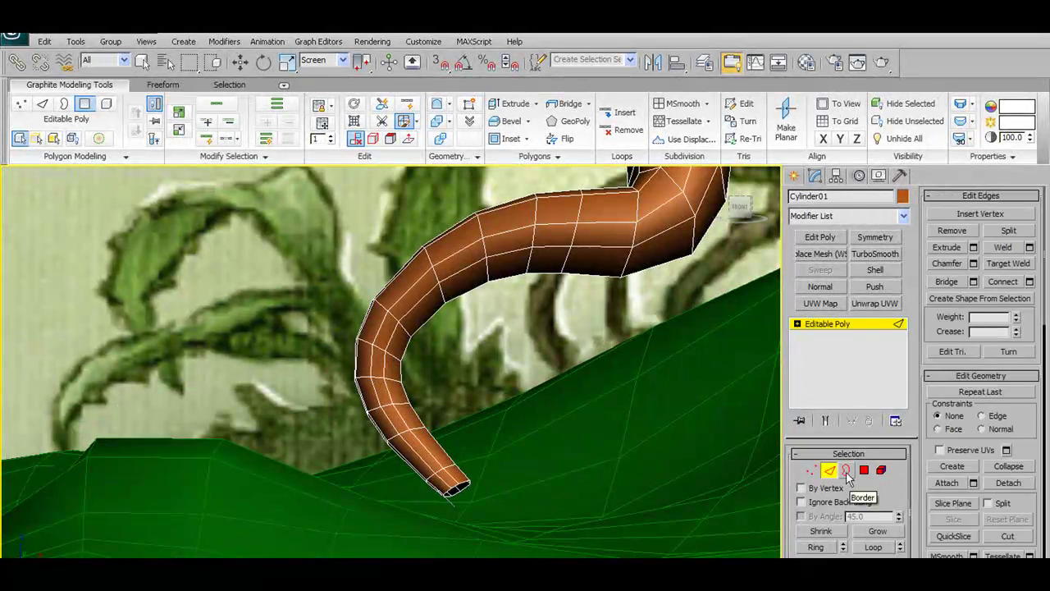
{"action": "left_click", "coordinate": [848, 474]}
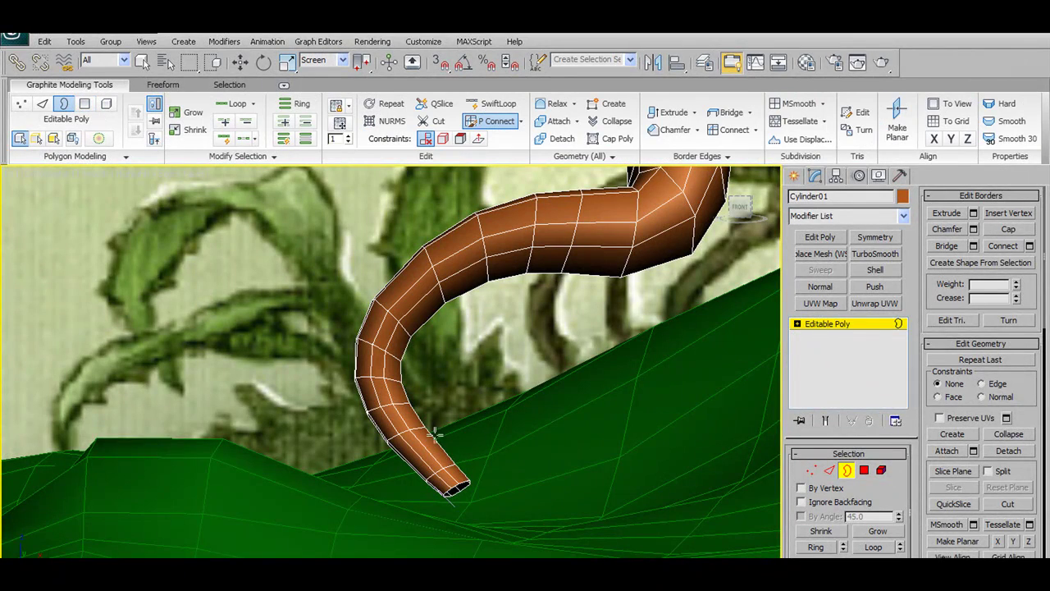
{"action": "middle_click_drag", "start_coordinate": [458, 486], "coordinate": [458, 433], "text": "alt"}
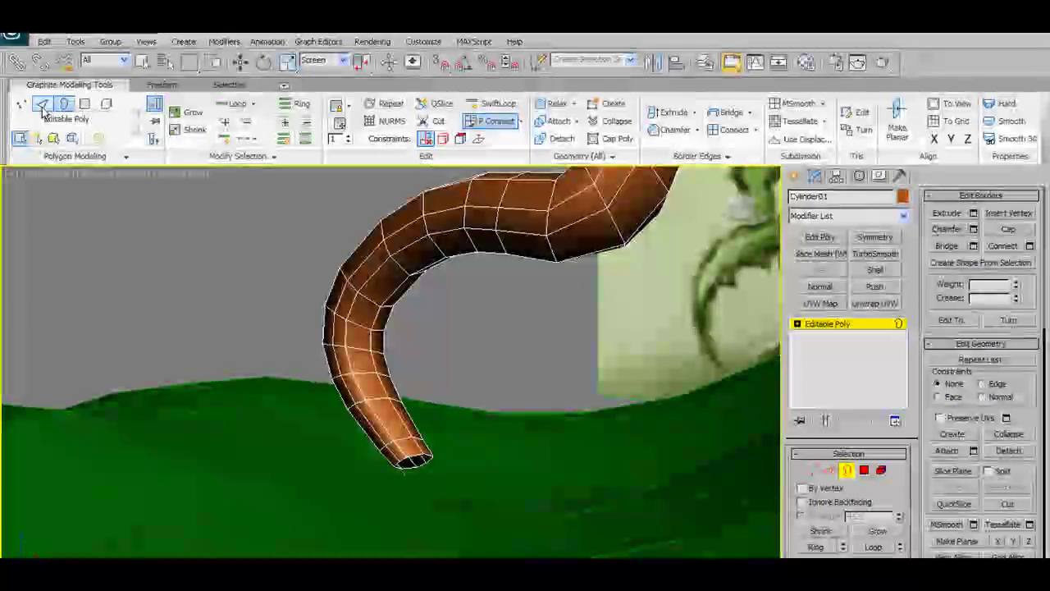
{"action": "left_click", "coordinate": [42, 105]}
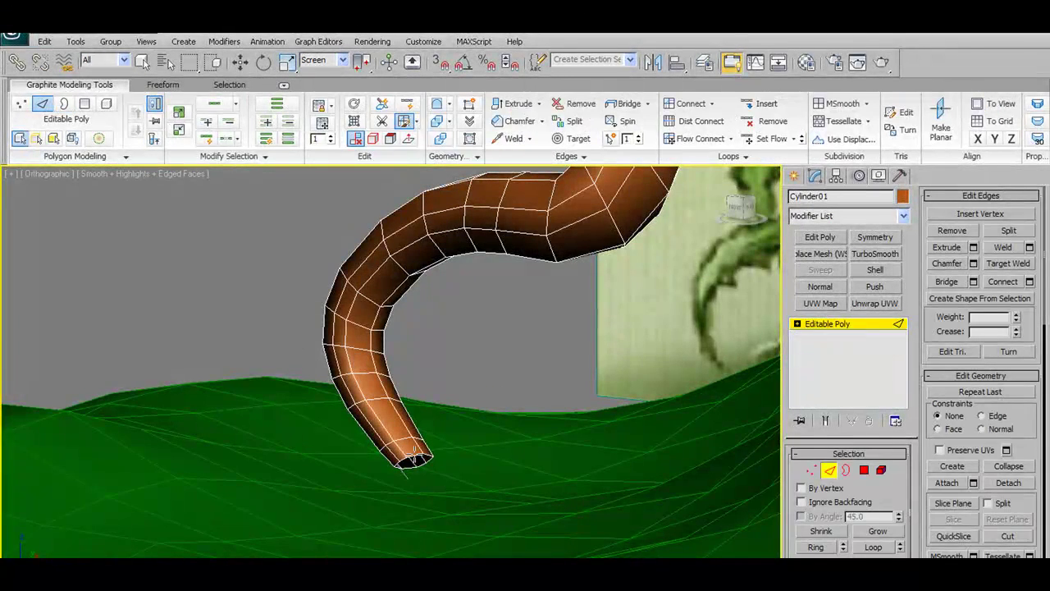
{"action": "middle_click_drag", "start_coordinate": [408, 460], "coordinate": [435, 427], "text": "alt"}
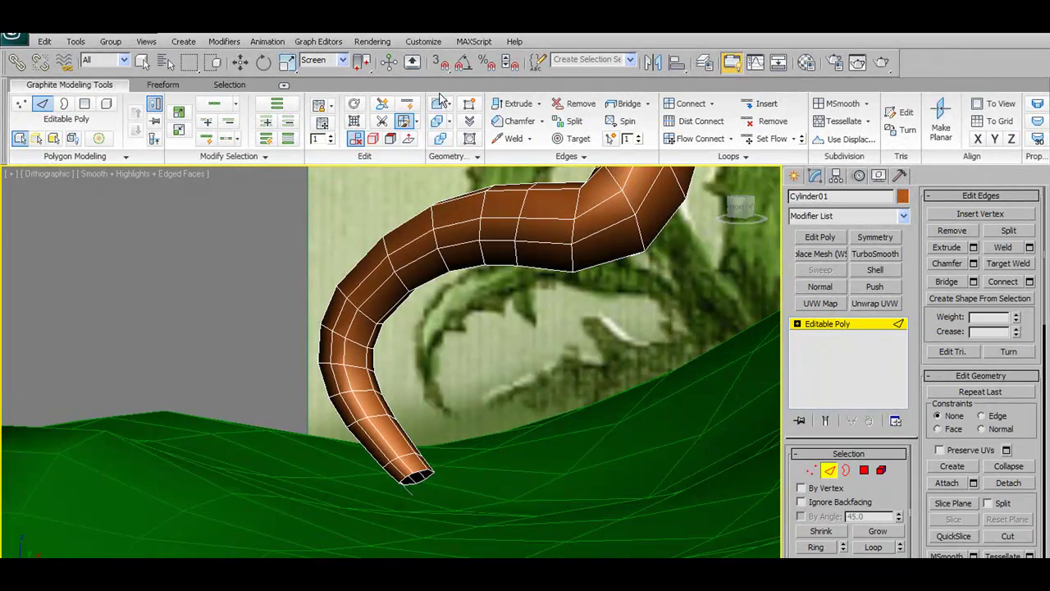
Turn off P Connect, select the open border at the root's tip, and extend it with new faces down into the ground.
{"action": "left_click", "coordinate": [407, 123]}
{"action": "left_click", "coordinate": [64, 105]}
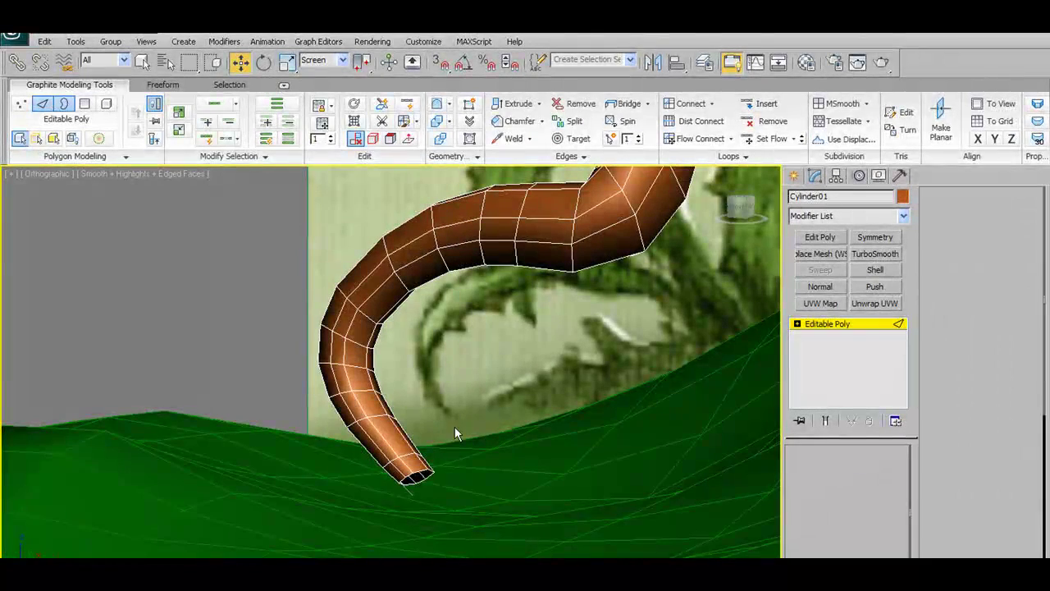
{"action": "key", "text": "3"}
{"action": "middle_click_drag", "start_coordinate": [468, 500], "coordinate": [511, 501], "text": "alt"}
{"action": "left_click_drag", "start_coordinate": [439, 466], "coordinate": [475, 509], "text": "shift"}
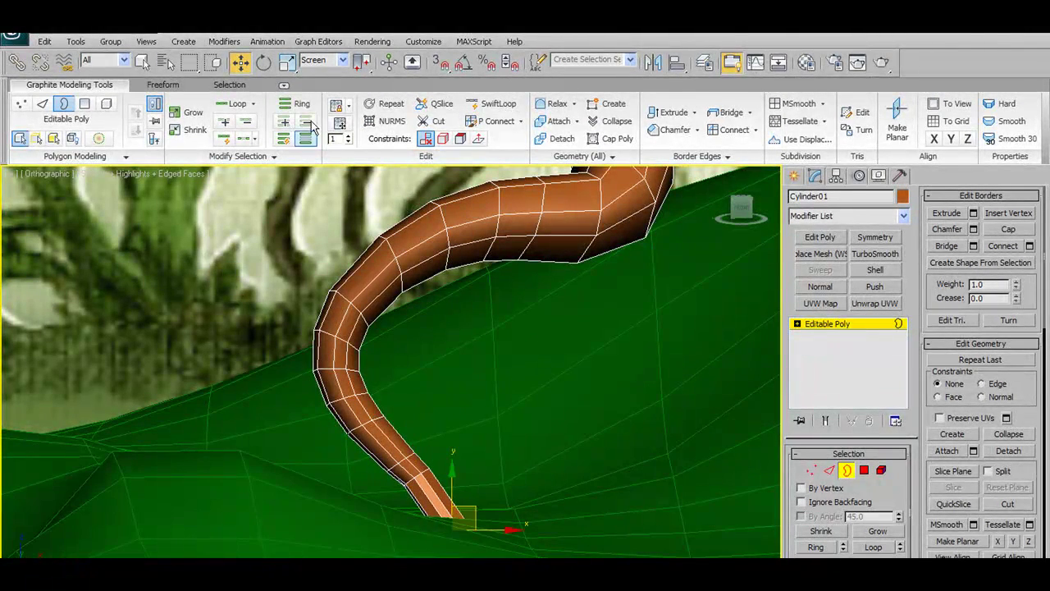
Scale down the extended open border at the root's tip to make the end narrower.
{"action": "right_click", "coordinate": [288, 69]}
{"action": "left_click_drag", "start_coordinate": [210, 511], "coordinate": [220, 544]}
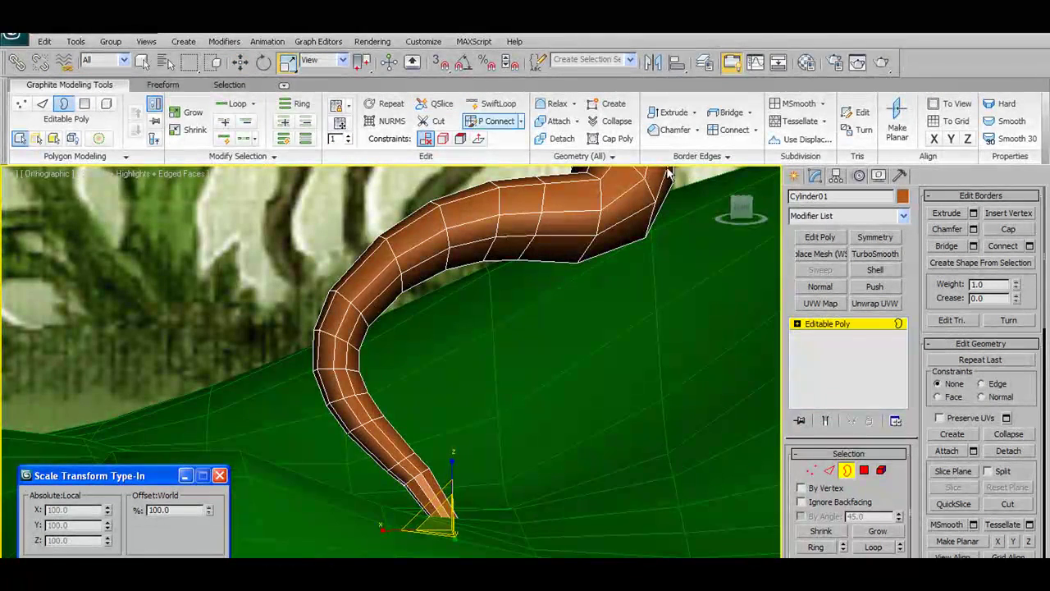
{"action": "left_click", "coordinate": [238, 62]}
Examine the root against the reference image in the front view, and inspect its joint with the trunk up close.
{"action": "middle_click_drag", "start_coordinate": [497, 270], "coordinate": [486, 295], "text": "alt"}
{"action": "scroll", "coordinate": [484, 289], "scroll_direction": "down", "scroll_amount": 8}
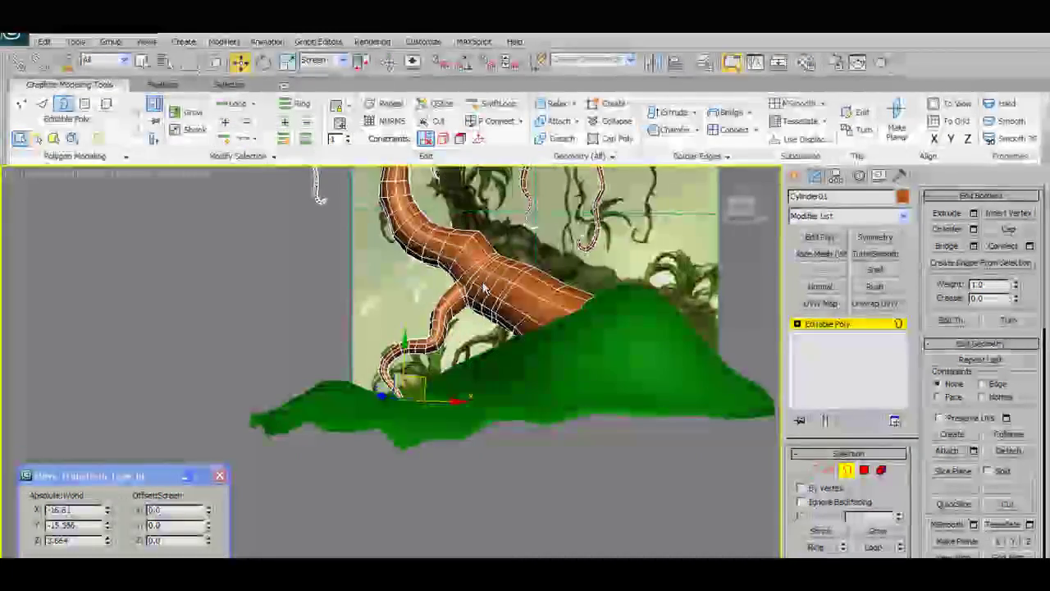
{"action": "key", "text": "f"}
{"action": "scroll", "coordinate": [490, 251], "scroll_direction": "up", "scroll_amount": 2}
{"action": "middle_click_drag", "start_coordinate": [489, 251], "coordinate": [482, 313]}
{"action": "scroll", "coordinate": [483, 310], "scroll_direction": "up", "scroll_amount": 8}
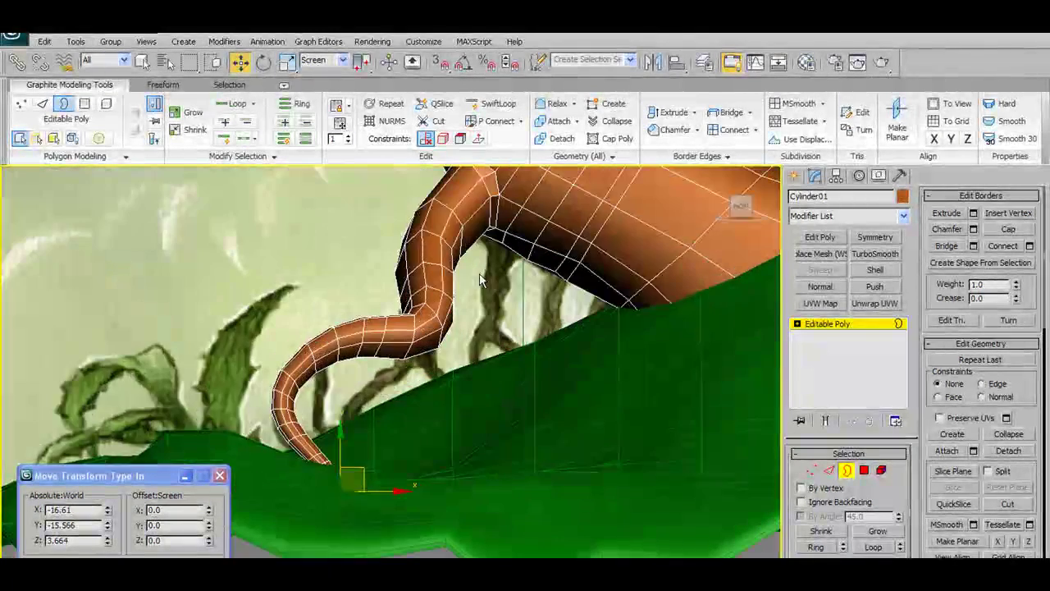
{"action": "scroll", "coordinate": [470, 311], "scroll_direction": "down", "scroll_amount": 3}
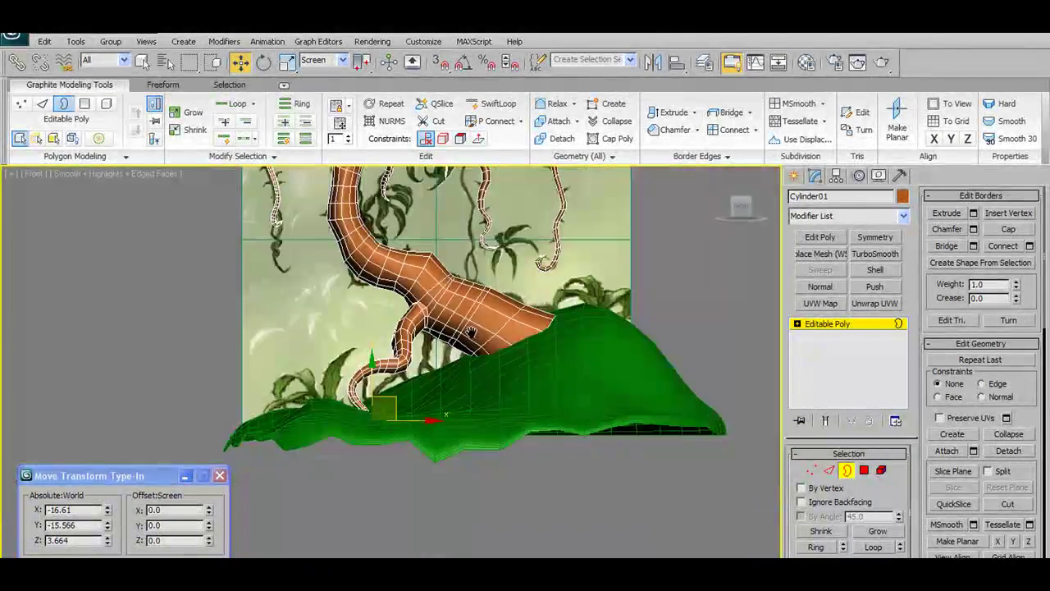
{"action": "scroll", "coordinate": [443, 279], "scroll_direction": "up", "scroll_amount": 2}
{"action": "middle_click_drag", "start_coordinate": [444, 259], "coordinate": [397, 351]}
{"action": "scroll", "coordinate": [429, 290], "scroll_direction": "down", "scroll_amount": 2}
{"action": "scroll", "coordinate": [432, 310], "scroll_direction": "up", "scroll_amount": 1}
{"action": "scroll", "coordinate": [330, 355], "scroll_direction": "up", "scroll_amount": 5}
{"action": "middle_click_drag", "start_coordinate": [425, 389], "coordinate": [380, 419], "text": "alt"}
Weld the two neighbouring vertices on the trunk just beneath the root's joint into a single vertex.
{"action": "key", "text": "1"}
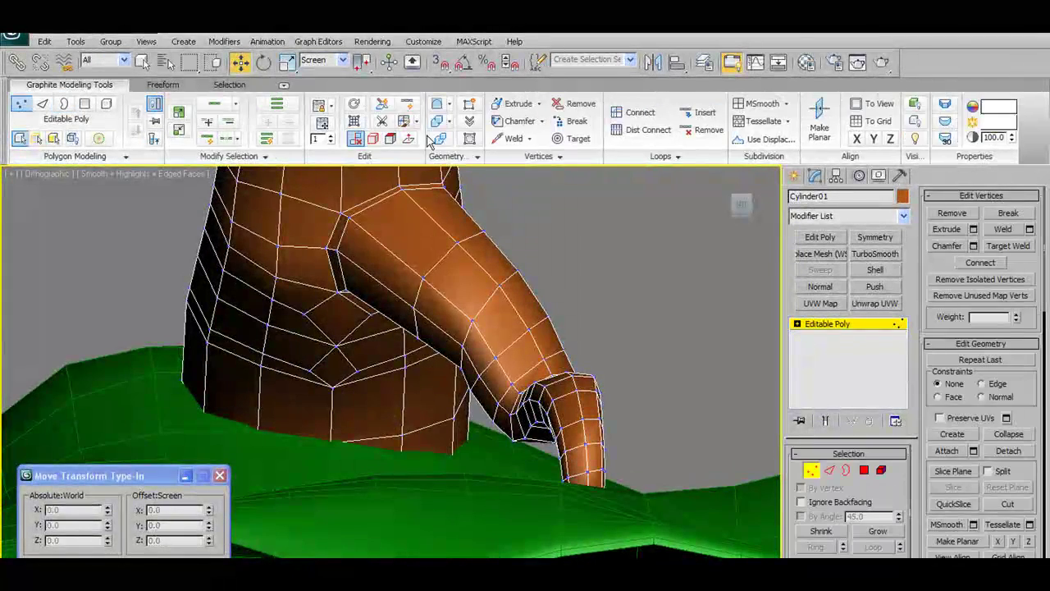
{"action": "middle_click_drag", "start_coordinate": [520, 319], "coordinate": [393, 299], "text": "alt"}
{"action": "middle_click_drag", "start_coordinate": [319, 300], "coordinate": [345, 303], "text": "alt"}
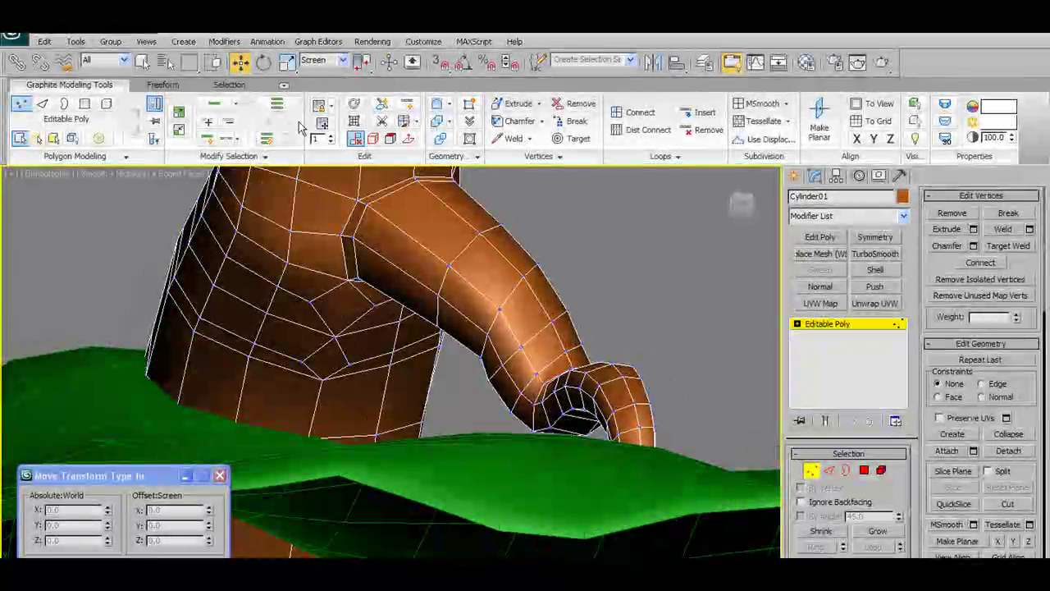
{"action": "key", "text": "q"}
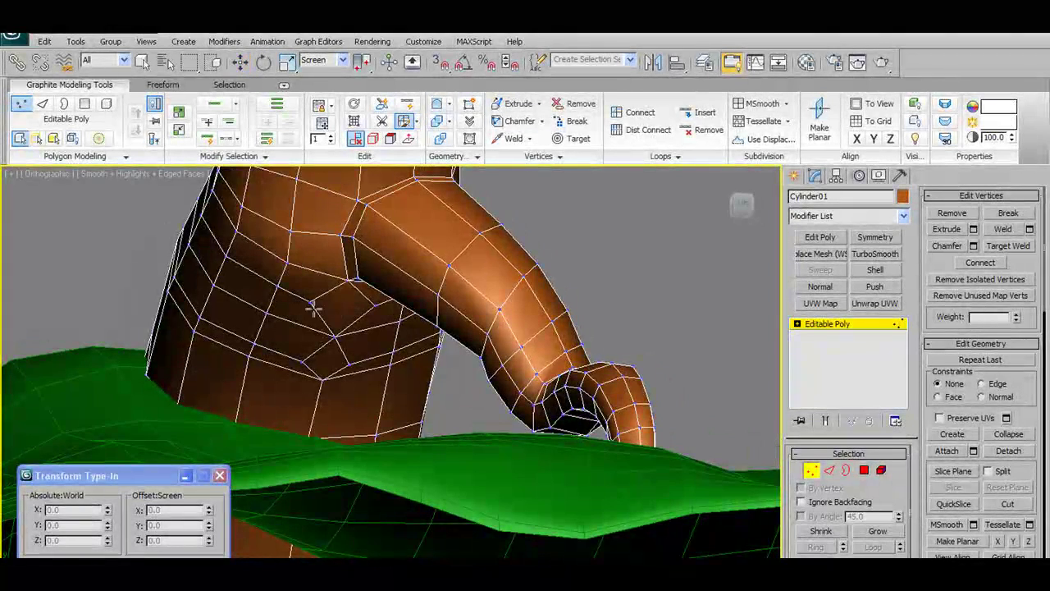
{"action": "left_click", "coordinate": [374, 306]}
{"action": "left_click_drag", "start_coordinate": [337, 306], "coordinate": [308, 306], "text": "ctrl"}
{"action": "mouse_move", "coordinate": [406, 347]}
{"action": "middle_mouse_down", "text": "alt"}
{"action": "mouse_move", "coordinate": [422, 348]}
{"action": "mouse_move", "coordinate": [410, 351]}
{"action": "middle_mouse_up", "text": "alt"}
{"action": "left_click", "coordinate": [515, 138], "text": "shift"}
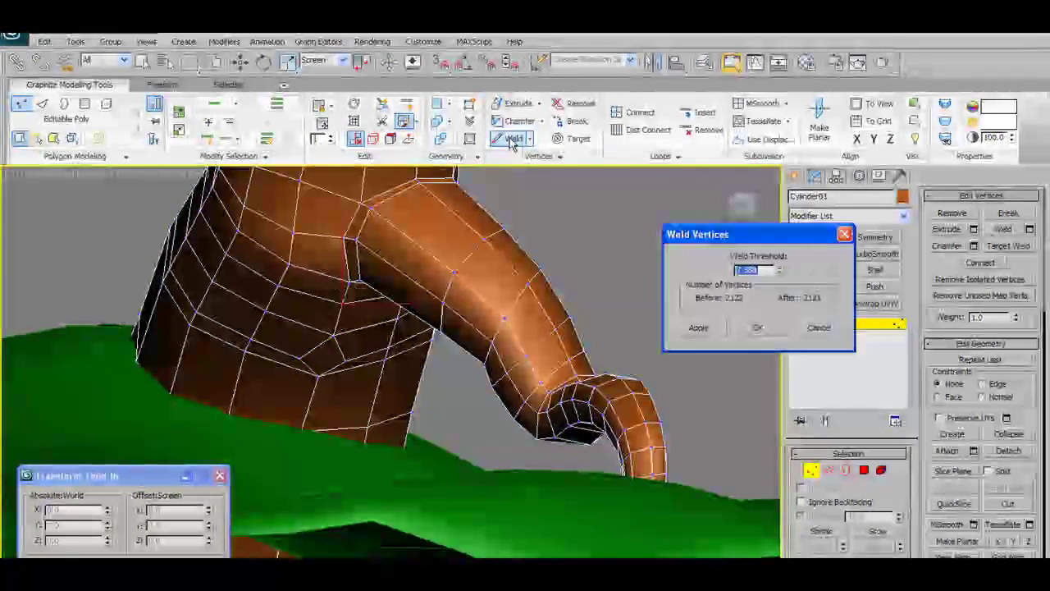
{"action": "left_click", "coordinate": [746, 331]}
Chamfer the trunk vertex next to the welded one under the root by an amount of 2.169.
{"action": "mouse_move", "coordinate": [428, 333]}
{"action": "middle_mouse_down", "text": "alt"}
{"action": "mouse_move", "coordinate": [468, 351]}
{"action": "mouse_move", "coordinate": [394, 333]}
{"action": "mouse_move", "coordinate": [382, 311]}
{"action": "mouse_move", "coordinate": [401, 326]}
{"action": "mouse_move", "coordinate": [389, 318]}
{"action": "mouse_move", "coordinate": [369, 333]}
{"action": "mouse_move", "coordinate": [419, 330]}
{"action": "middle_mouse_up", "text": "alt"}
{"action": "key", "text": "w"}
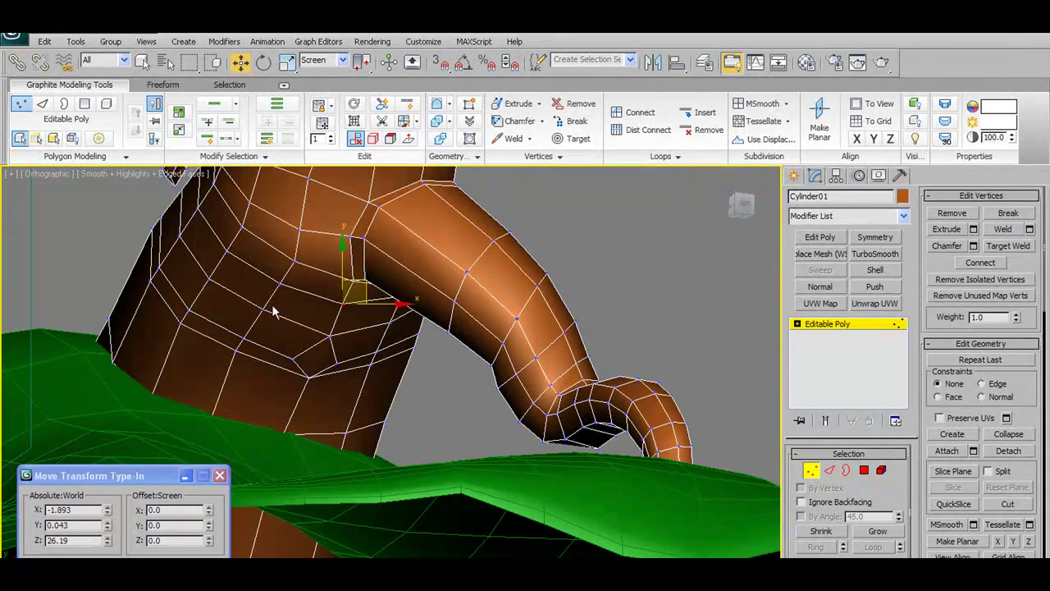
{"action": "left_click", "coordinate": [280, 284]}
{"action": "middle_click_drag", "start_coordinate": [293, 300], "coordinate": [300, 291], "text": "alt"}
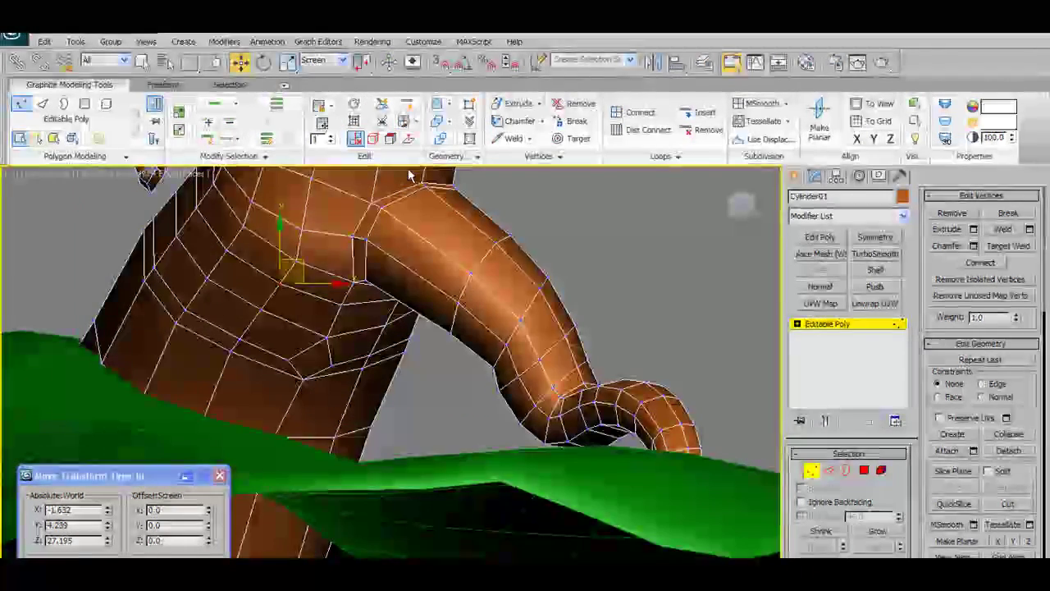
{"action": "left_click", "coordinate": [518, 121], "text": "shift"}
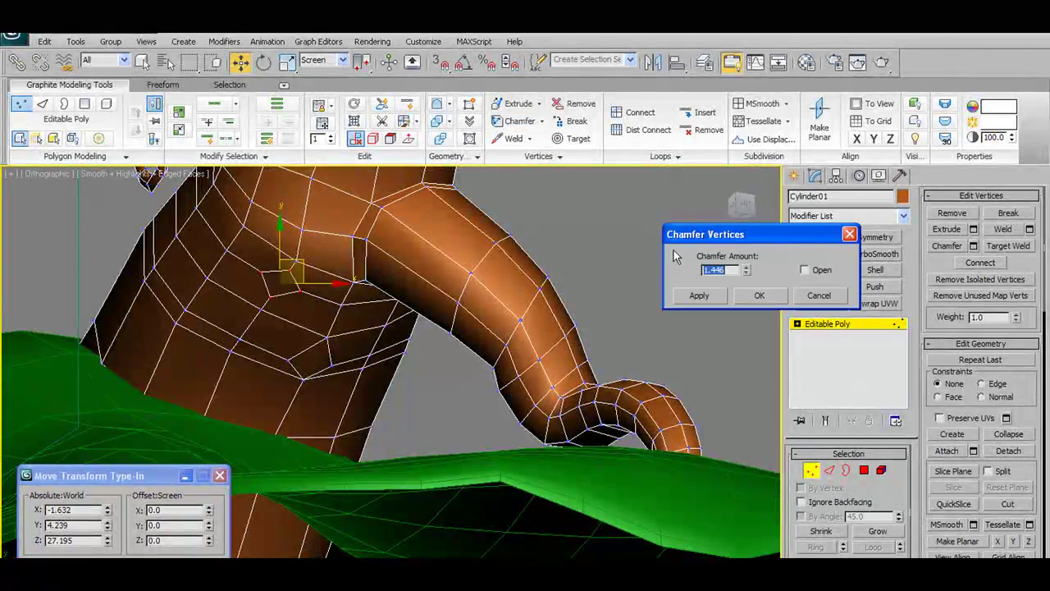
{"action": "left_click_drag", "start_coordinate": [743, 271], "coordinate": [770, 238]}
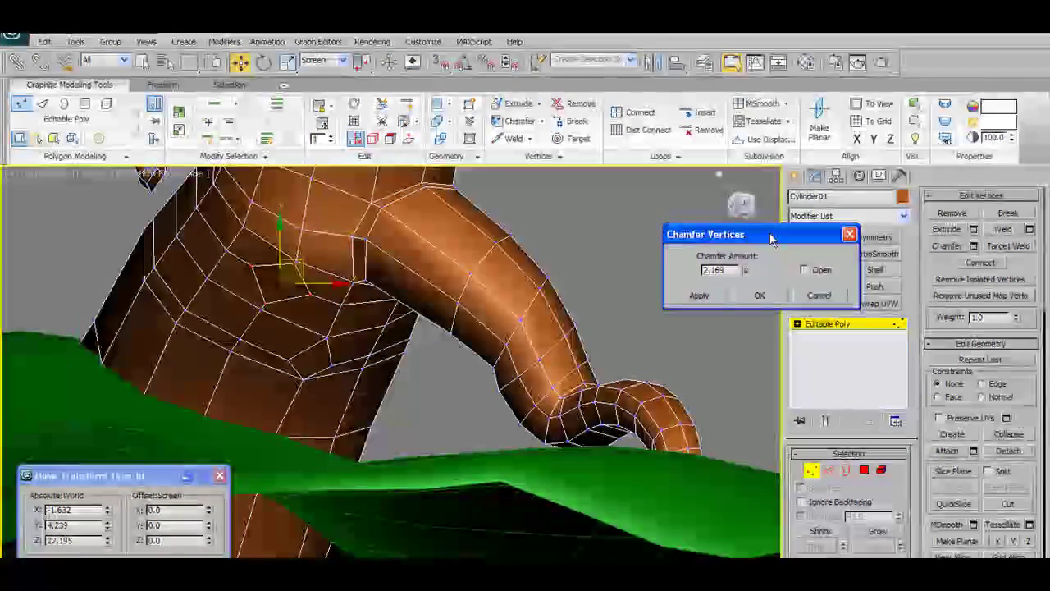
{"action": "left_click", "coordinate": [770, 298]}
{"action": "middle_click_drag", "start_coordinate": [406, 312], "coordinate": [425, 311], "text": "alt"}
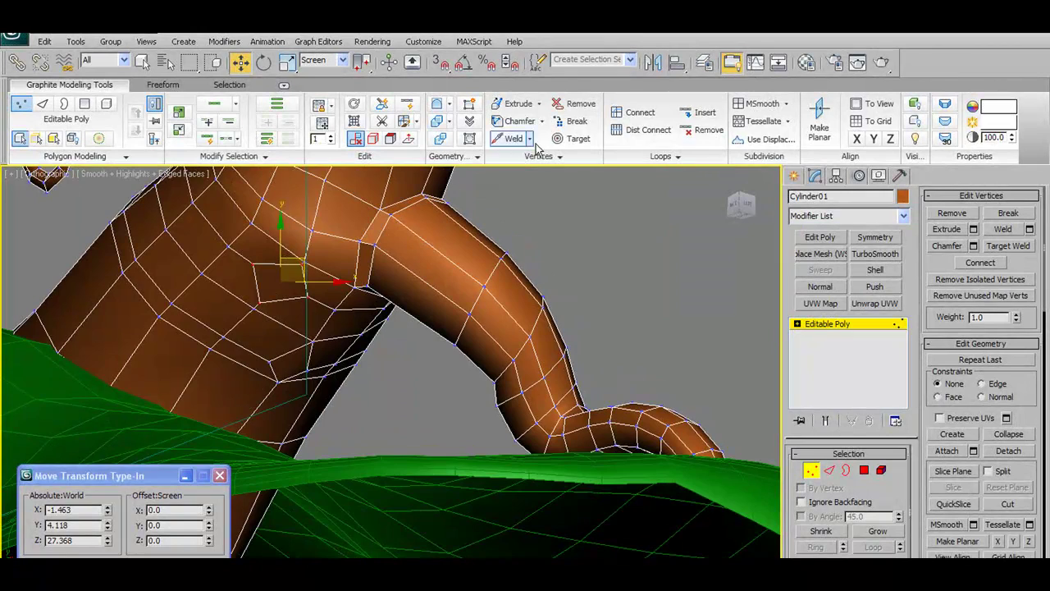
Use Target Weld to merge two corners of the chamfered patch with the adjacent trunk vertices.
{"action": "left_click", "coordinate": [574, 138]}
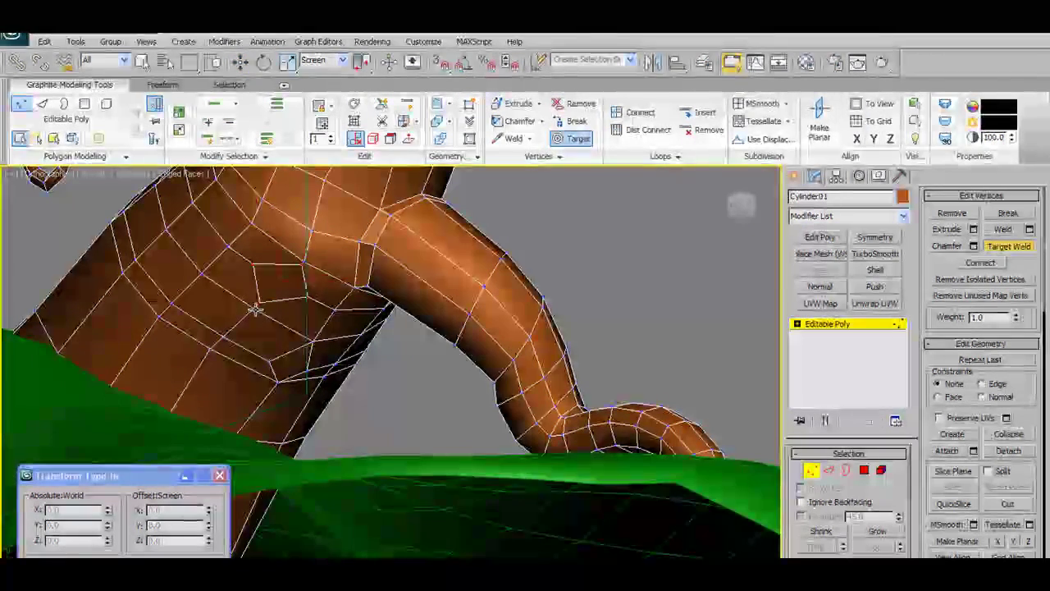
{"action": "left_click", "coordinate": [303, 262]}
{"action": "mouse_move", "coordinate": [315, 317]}
{"action": "middle_mouse_down", "text": "alt"}
{"action": "mouse_move", "coordinate": [294, 286]}
{"action": "mouse_move", "coordinate": [303, 320]}
{"action": "middle_mouse_up", "text": "alt"}
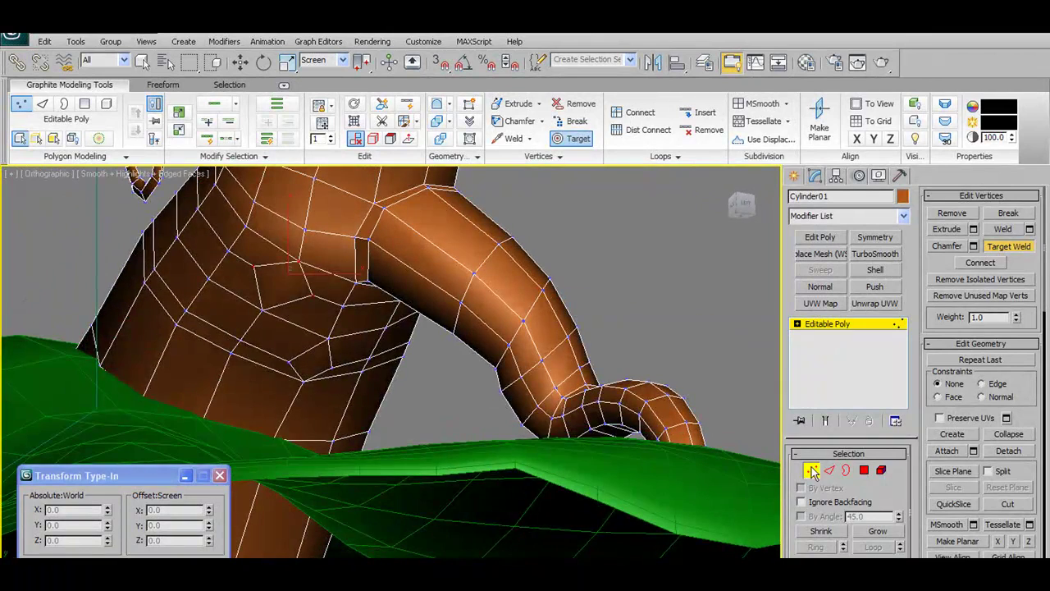
{"action": "left_click", "coordinate": [814, 470]}
{"action": "left_click", "coordinate": [811, 470]}
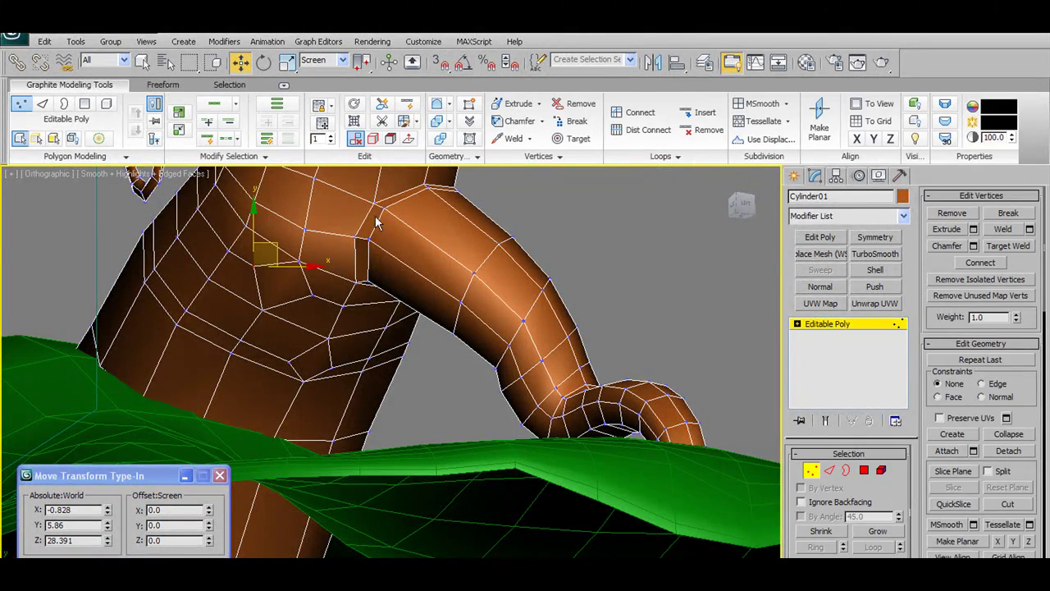
Constrain movement to edges and slide two opposite corner vertices of the patch along their edges to widen it.
{"action": "left_click", "coordinate": [374, 138]}
{"action": "left_click_drag", "start_coordinate": [270, 245], "coordinate": [326, 317]}
{"action": "left_click", "coordinate": [312, 297]}
{"action": "left_click_drag", "start_coordinate": [334, 279], "coordinate": [341, 283]}
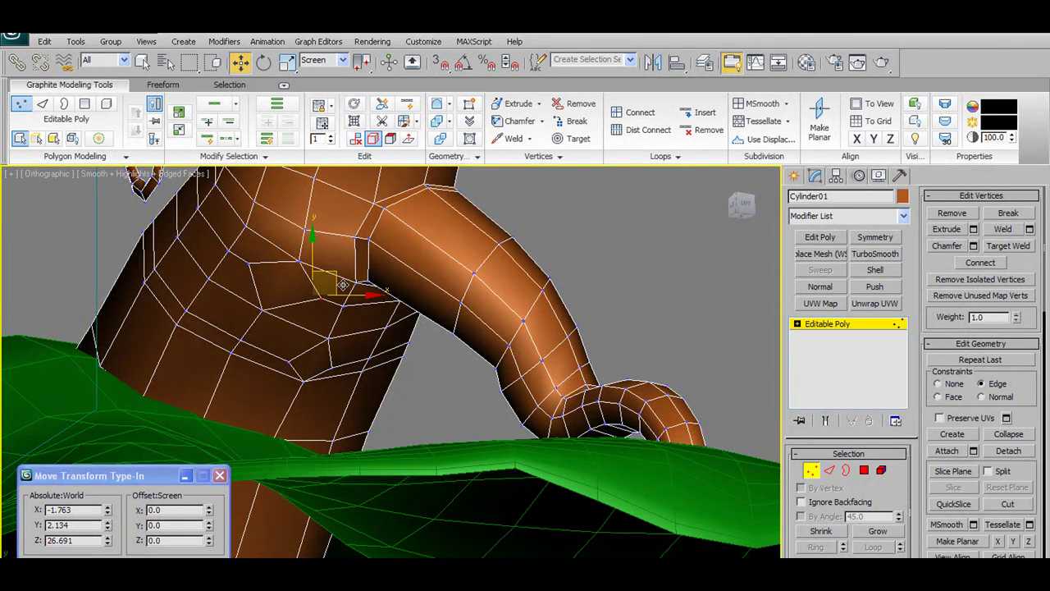
Connect opposite corner vertices across the widened patch on the trunk's underside.
{"action": "left_click", "coordinate": [249, 265], "text": "ctrl"}
{"action": "left_click", "coordinate": [656, 117]}
{"action": "middle_click_drag", "start_coordinate": [490, 325], "coordinate": [433, 297], "text": "alt"}
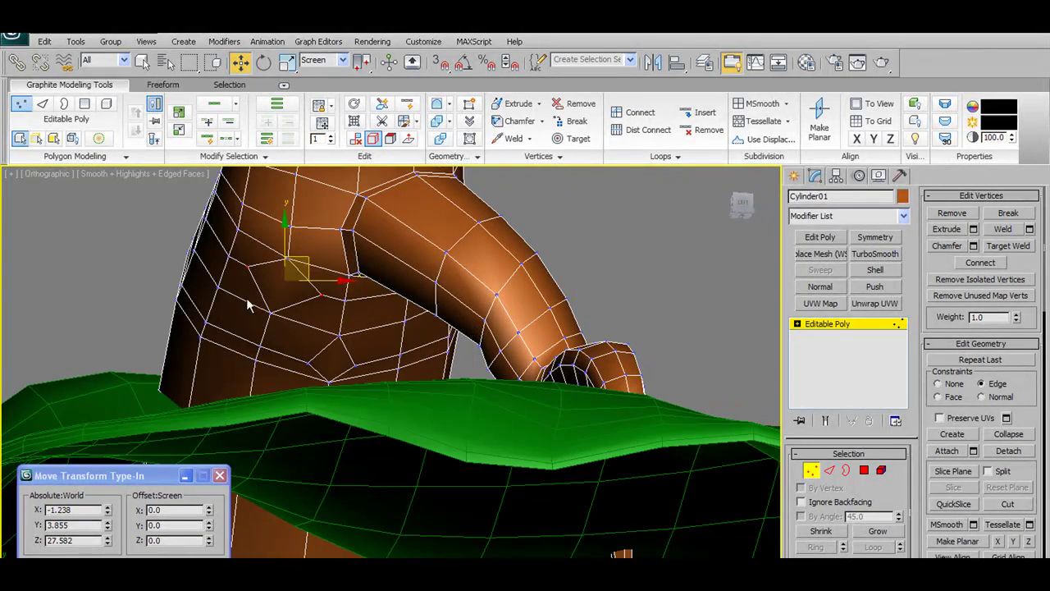
{"action": "left_click", "coordinate": [270, 310]}
{"action": "left_click", "coordinate": [288, 259], "text": "ctrl"}
{"action": "middle_click_drag", "start_coordinate": [325, 283], "coordinate": [300, 309], "text": "alt"}
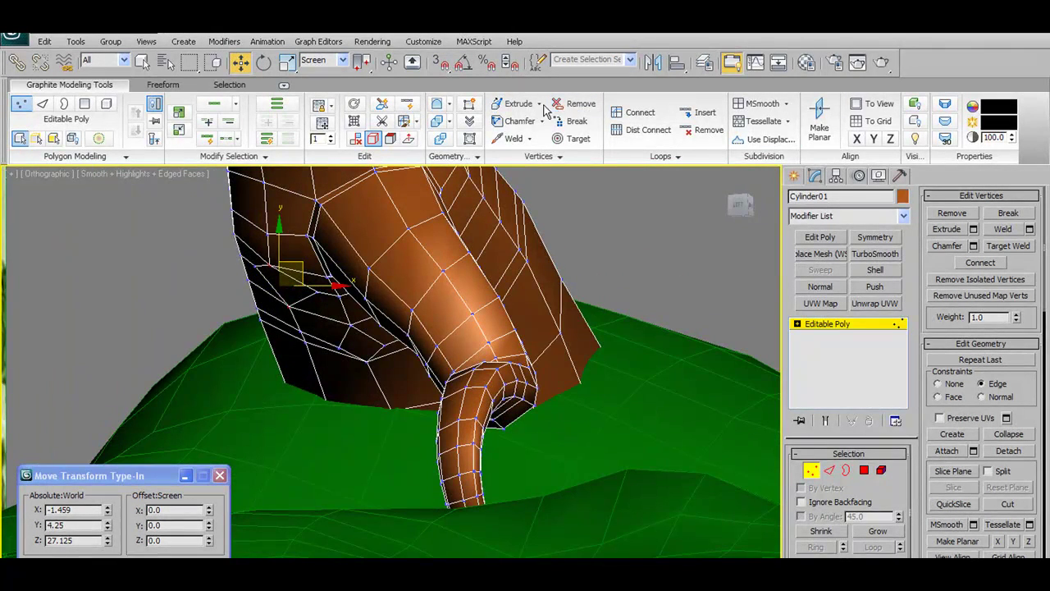
{"action": "middle_click_drag", "start_coordinate": [527, 223], "coordinate": [569, 341], "text": "alt"}
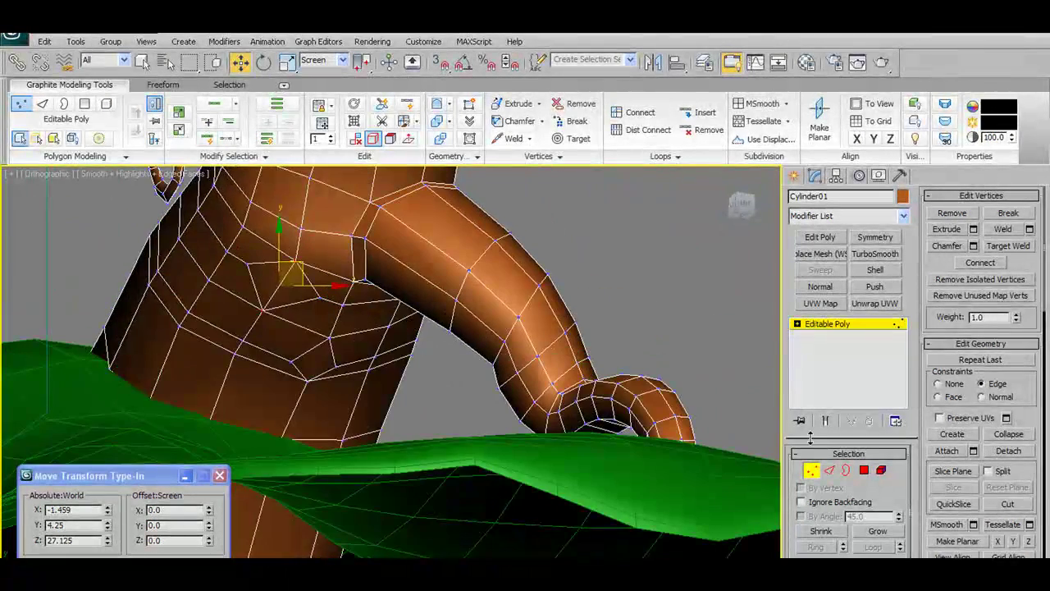
Select the two adjoining polygons that make up the patch on the trunk's underside.
{"action": "left_click", "coordinate": [863, 469]}
{"action": "left_click", "coordinate": [299, 288]}
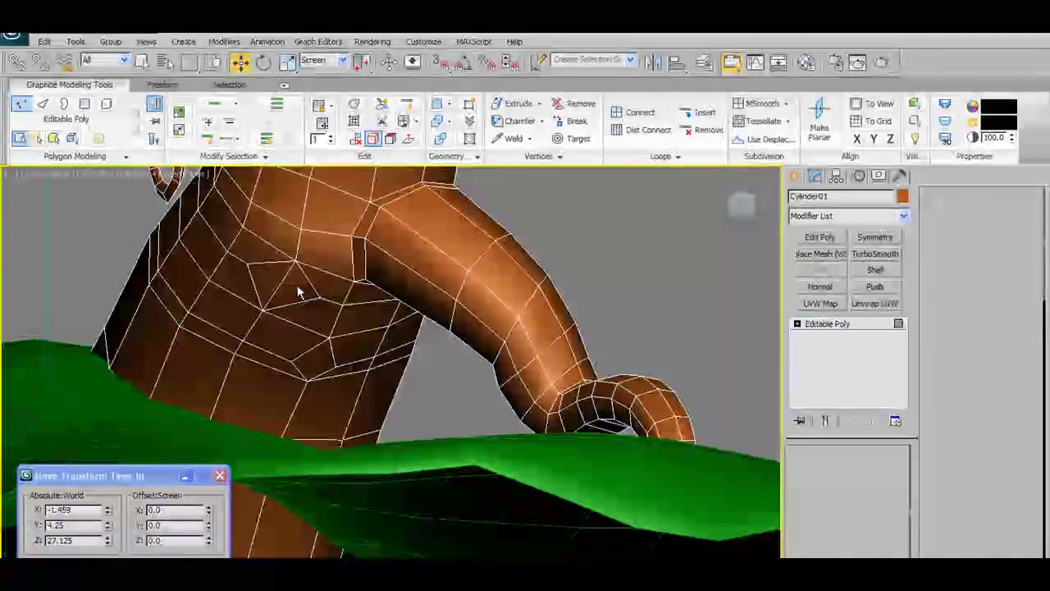
{"action": "left_click", "coordinate": [276, 280], "text": "ctrl"}
{"action": "middle_click_drag", "start_coordinate": [374, 275], "coordinate": [276, 332], "text": "alt"}
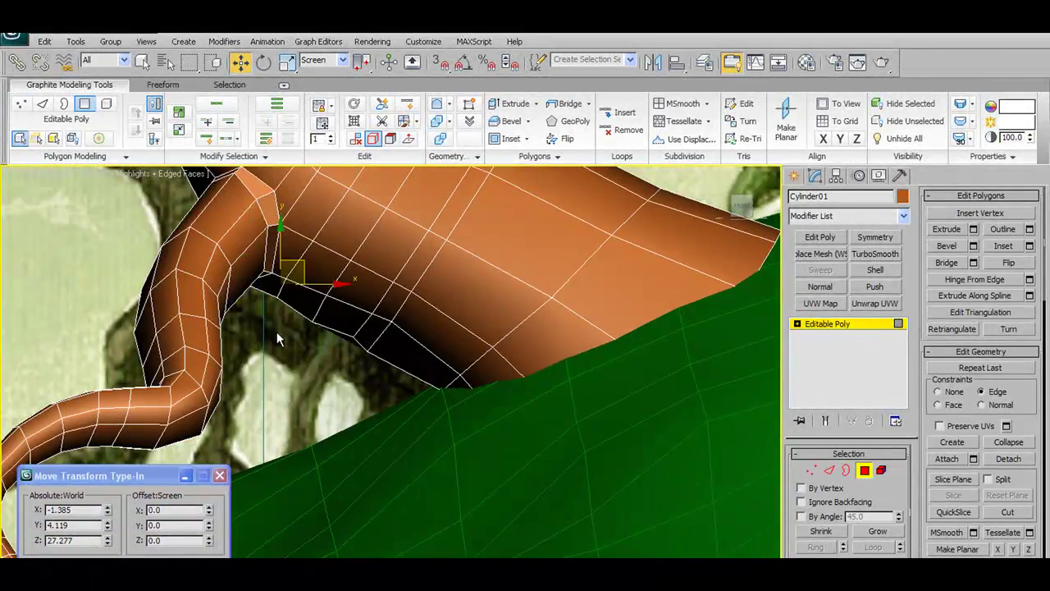
Draw a curved line spline in the front view from the trunk's underside down the reference root to the ground.
{"action": "key", "text": "f"}
{"action": "scroll", "coordinate": [369, 326], "scroll_direction": "up", "scroll_amount": 8}
{"action": "scroll", "coordinate": [493, 321], "scroll_direction": "up", "scroll_amount": 2}
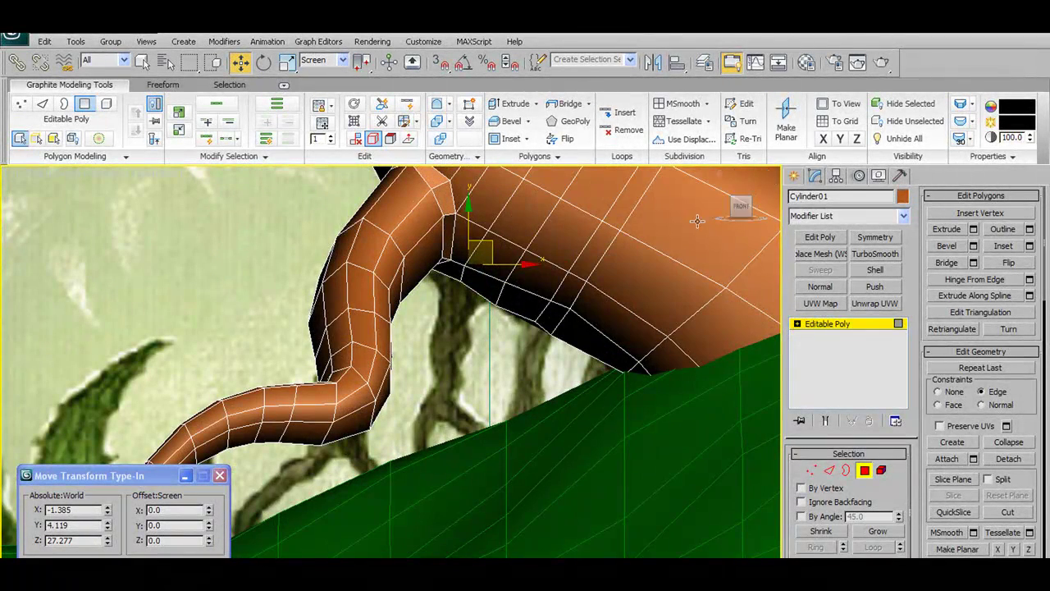
{"action": "left_click", "coordinate": [796, 177]}
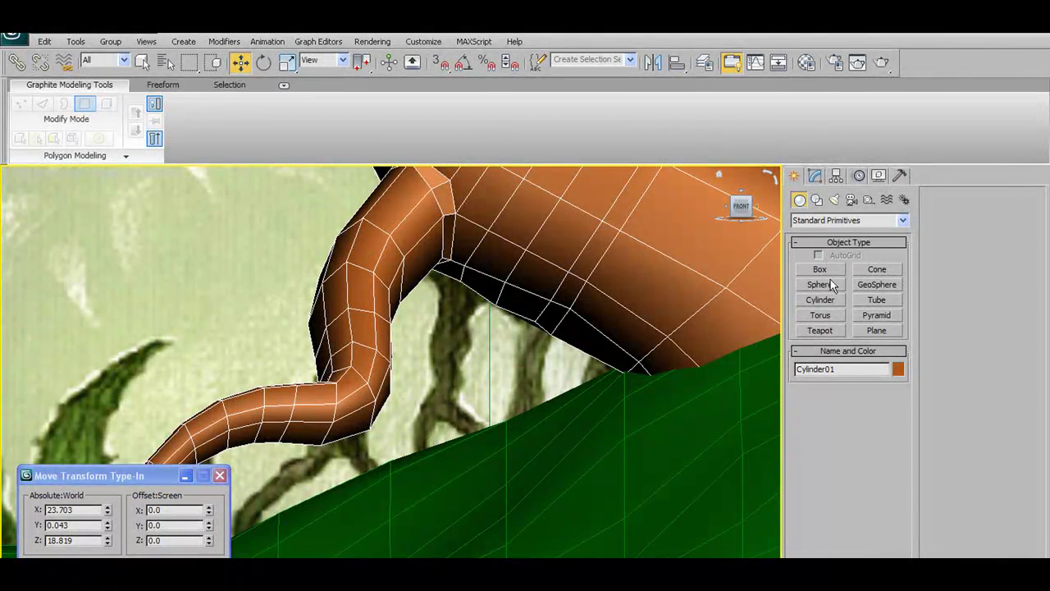
{"action": "left_click", "coordinate": [817, 200]}
{"action": "left_click", "coordinate": [821, 281]}
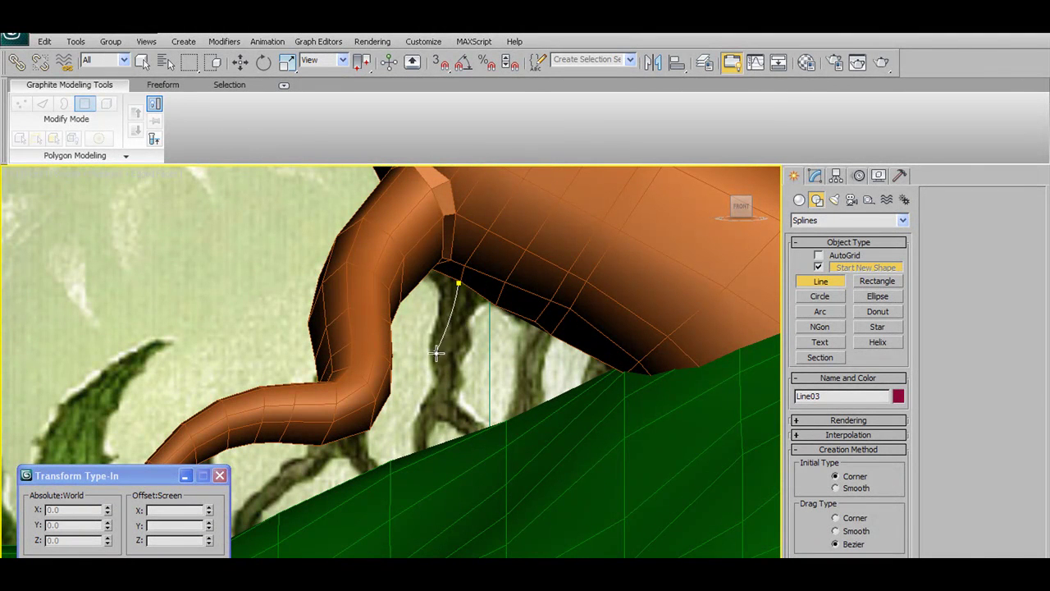
{"action": "left_click", "coordinate": [442, 385]}
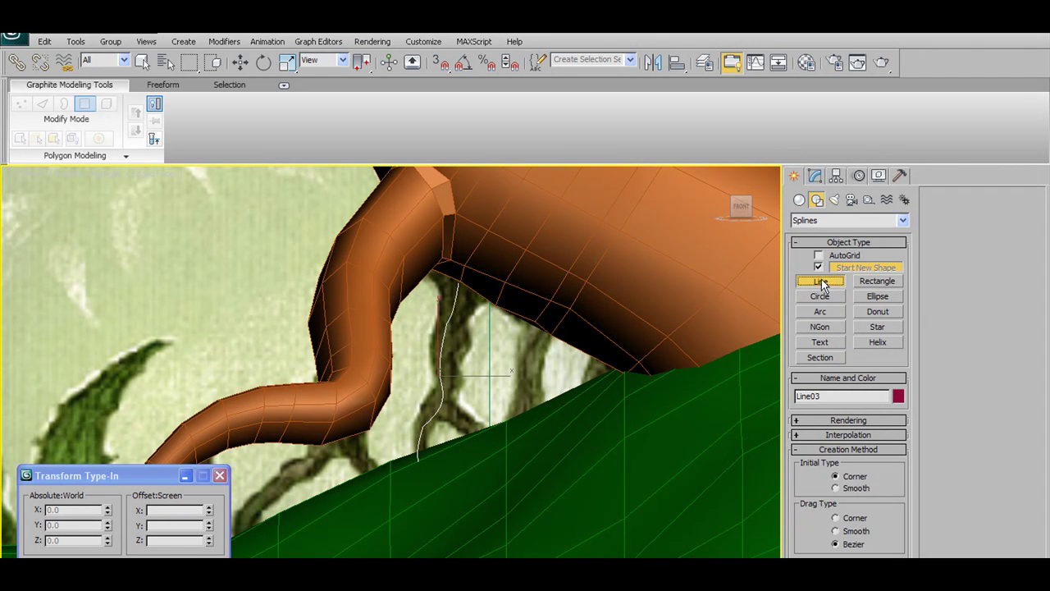
Move the new spline sideways and up beneath the trunk patch, to about Y 4.5 and Z 21.4.
{"action": "middle_click_drag", "start_coordinate": [530, 299], "coordinate": [660, 299], "text": "alt"}
{"action": "left_click", "coordinate": [240, 62]}
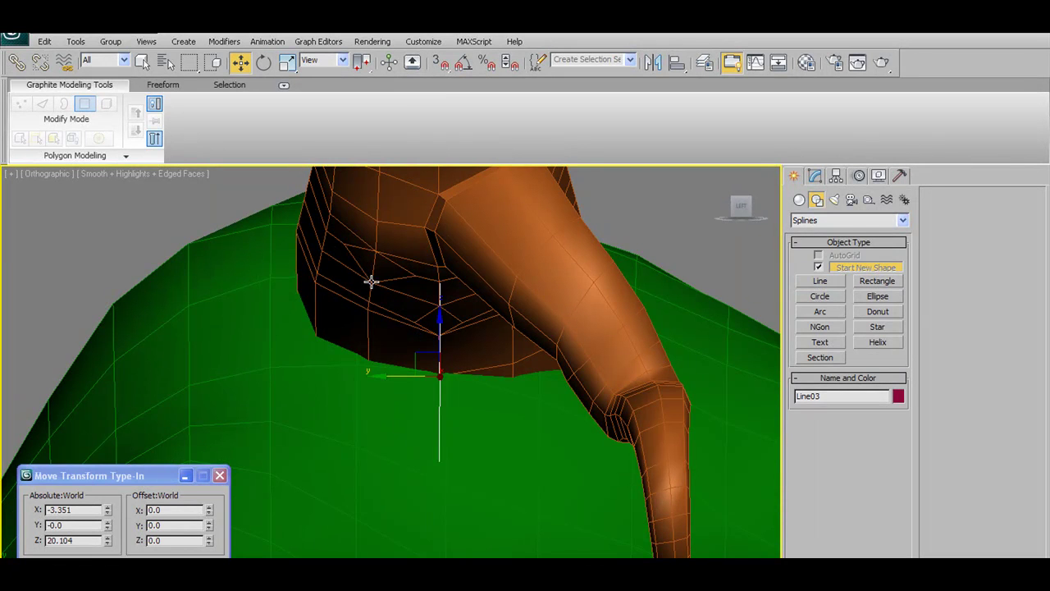
{"action": "left_click_drag", "start_coordinate": [393, 368], "coordinate": [324, 370]}
{"action": "middle_click_drag", "start_coordinate": [323, 370], "coordinate": [384, 313], "text": "alt"}
{"action": "left_click_drag", "start_coordinate": [372, 319], "coordinate": [371, 297]}
{"action": "middle_click_drag", "start_coordinate": [370, 298], "coordinate": [350, 278], "text": "alt"}
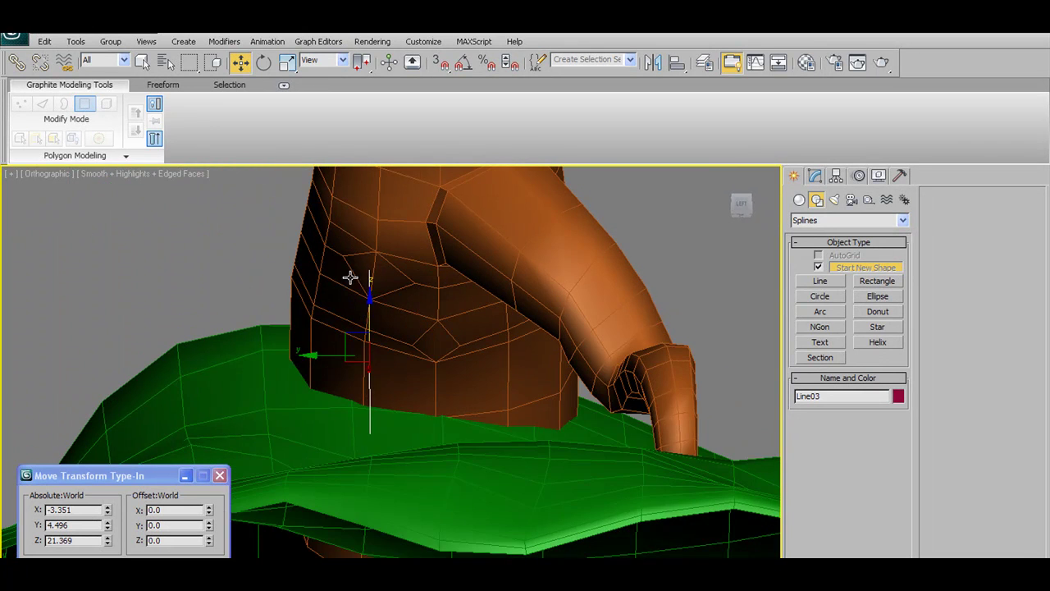
Rotate the spline slightly so that it tilts away from vertical beneath the trunk, using wireframe display to check it.
{"action": "left_click", "coordinate": [263, 62]}
{"action": "middle_click_drag", "start_coordinate": [417, 293], "coordinate": [401, 236], "text": "alt"}
{"action": "key", "text": "F3"}
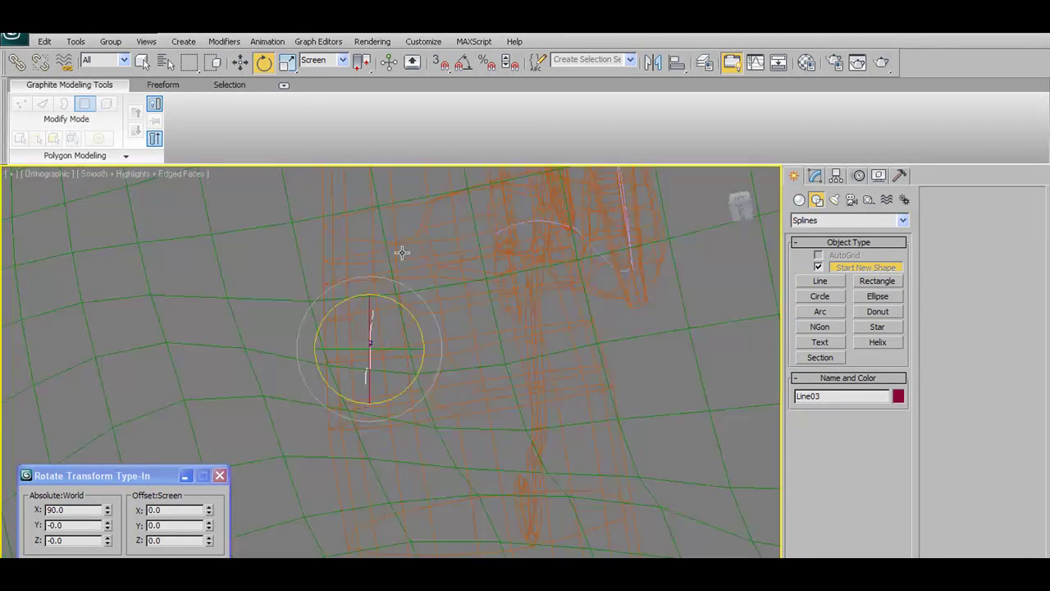
{"action": "middle_click_drag", "start_coordinate": [413, 276], "coordinate": [397, 338], "text": "alt"}
{"action": "left_click_drag", "start_coordinate": [398, 343], "coordinate": [385, 345]}
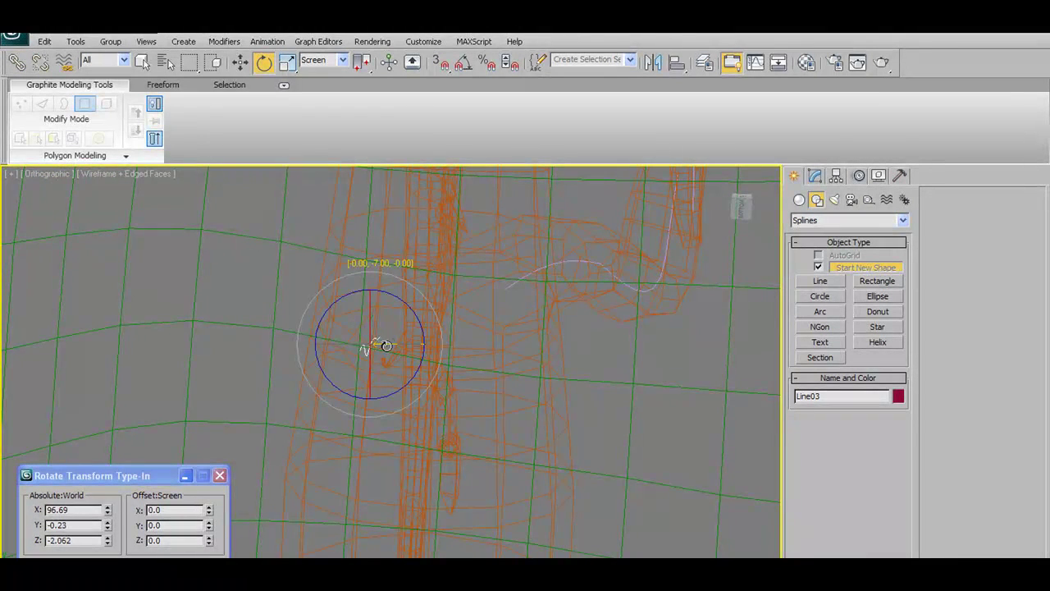
{"action": "mouse_move", "coordinate": [388, 345]}
{"action": "middle_mouse_down", "text": "alt"}
{"action": "mouse_move", "coordinate": [400, 365]}
{"action": "mouse_move", "coordinate": [446, 271]}
{"action": "mouse_move", "coordinate": [429, 270]}
{"action": "mouse_move", "coordinate": [445, 223]}
{"action": "mouse_move", "coordinate": [403, 320]}
{"action": "middle_mouse_up", "text": "alt"}
{"action": "key", "text": "F3"}
Rotate the spline further in the Local coordinate system and move it to about Y 5.43 and Z 21.7.
{"action": "left_click", "coordinate": [343, 61]}
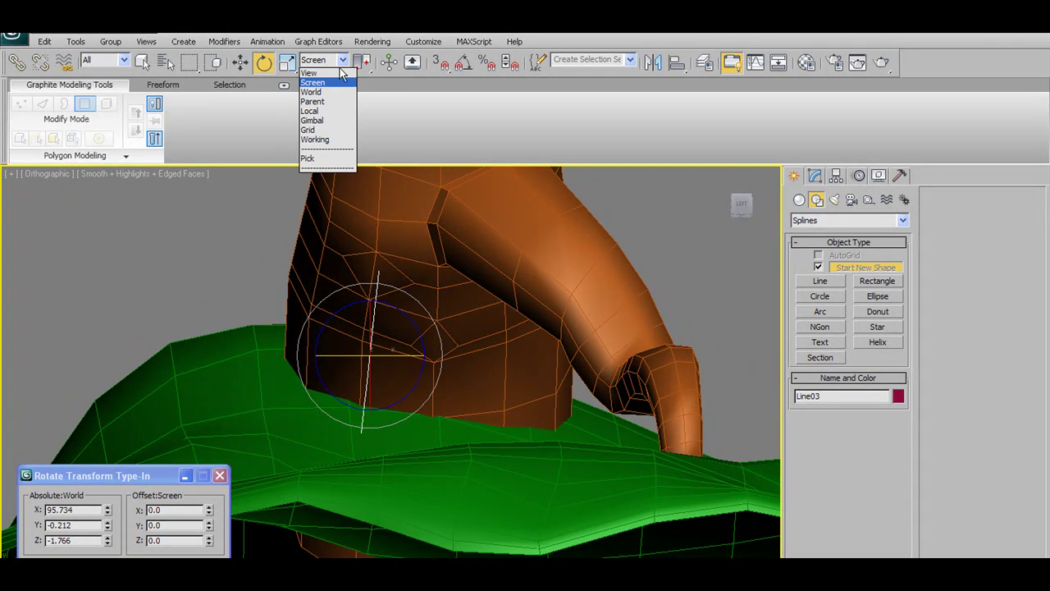
{"action": "left_click", "coordinate": [324, 111]}
{"action": "middle_click_drag", "start_coordinate": [391, 299], "coordinate": [391, 294], "text": "alt"}
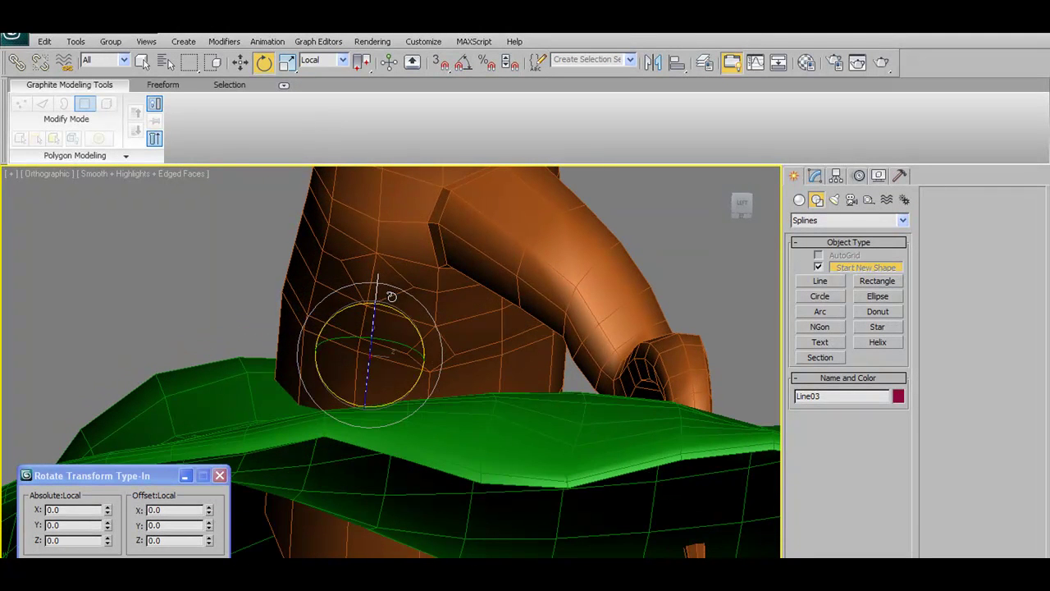
{"action": "left_click_drag", "start_coordinate": [343, 395], "coordinate": [326, 392]}
{"action": "middle_click_drag", "start_coordinate": [325, 392], "coordinate": [385, 374], "text": "alt"}
{"action": "left_click", "coordinate": [240, 64]}
{"action": "left_click_drag", "start_coordinate": [357, 330], "coordinate": [340, 329]}
{"action": "middle_click_drag", "start_coordinate": [341, 328], "coordinate": [205, 321], "text": "alt"}
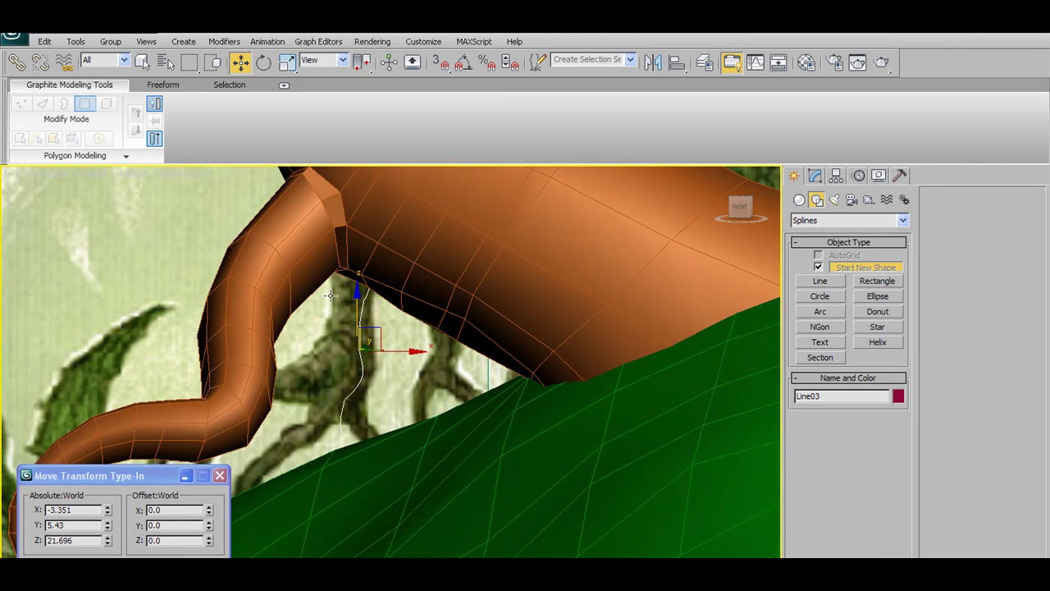
Lower the spline's last two vertices so its end reaches down into the ground.
{"action": "scroll", "coordinate": [331, 296], "scroll_direction": "up", "scroll_amount": 5}
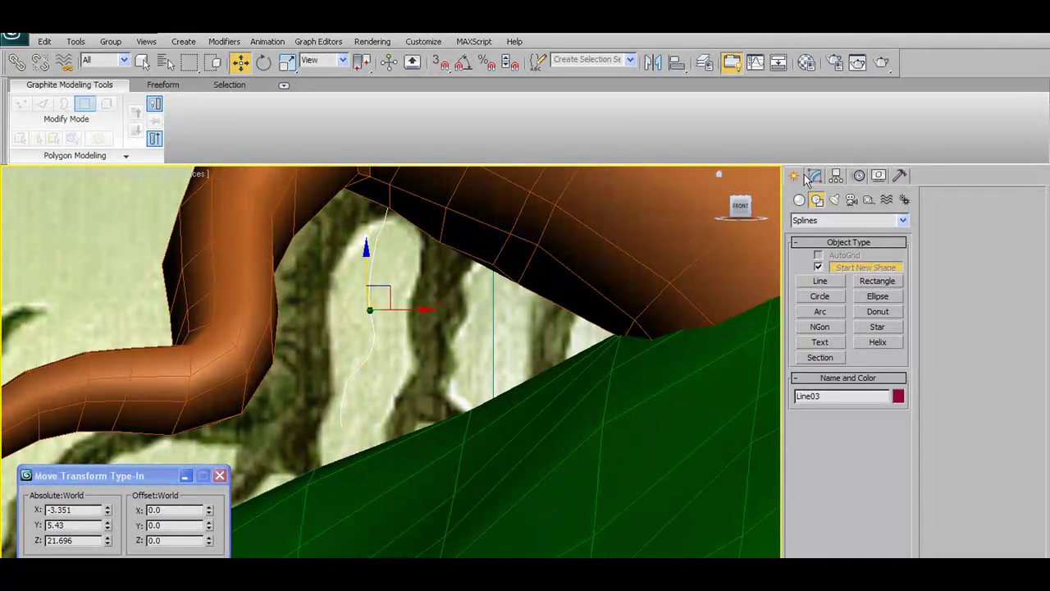
{"action": "left_click", "coordinate": [813, 177]}
{"action": "left_click", "coordinate": [963, 217]}
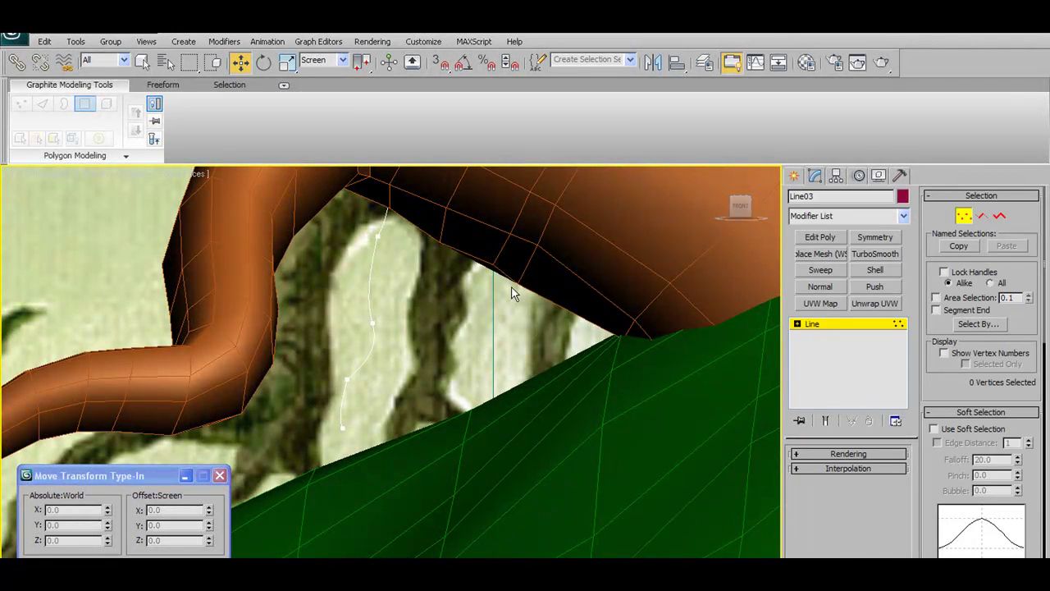
{"action": "left_click", "coordinate": [341, 427]}
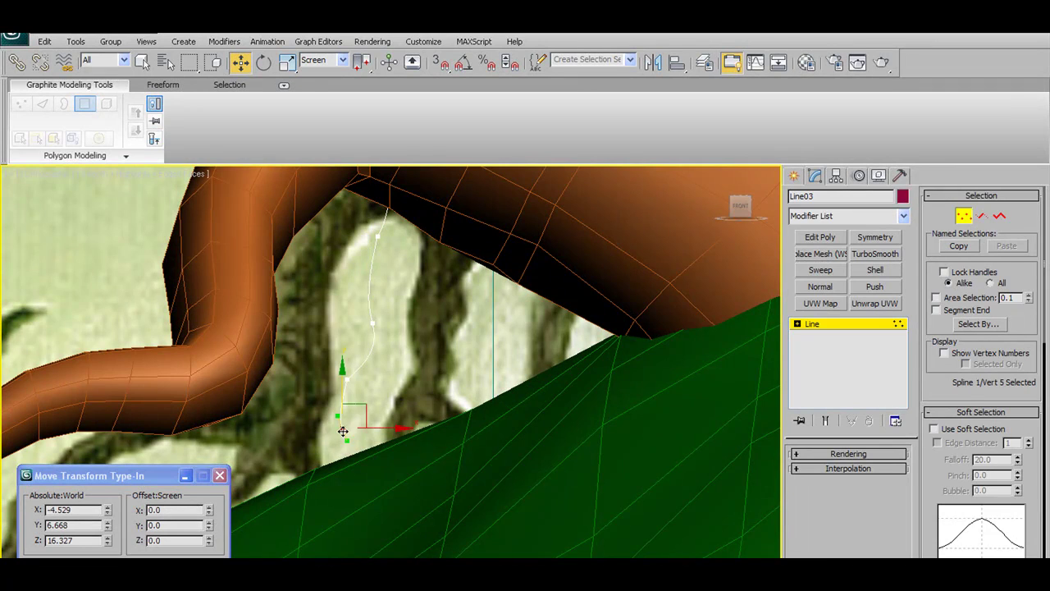
{"action": "left_click_drag", "start_coordinate": [343, 471], "coordinate": [343, 472]}
{"action": "middle_click_drag", "start_coordinate": [343, 472], "coordinate": [362, 387], "text": "alt"}
{"action": "left_click", "coordinate": [345, 386]}
{"action": "left_click_drag", "start_coordinate": [370, 369], "coordinate": [376, 398]}
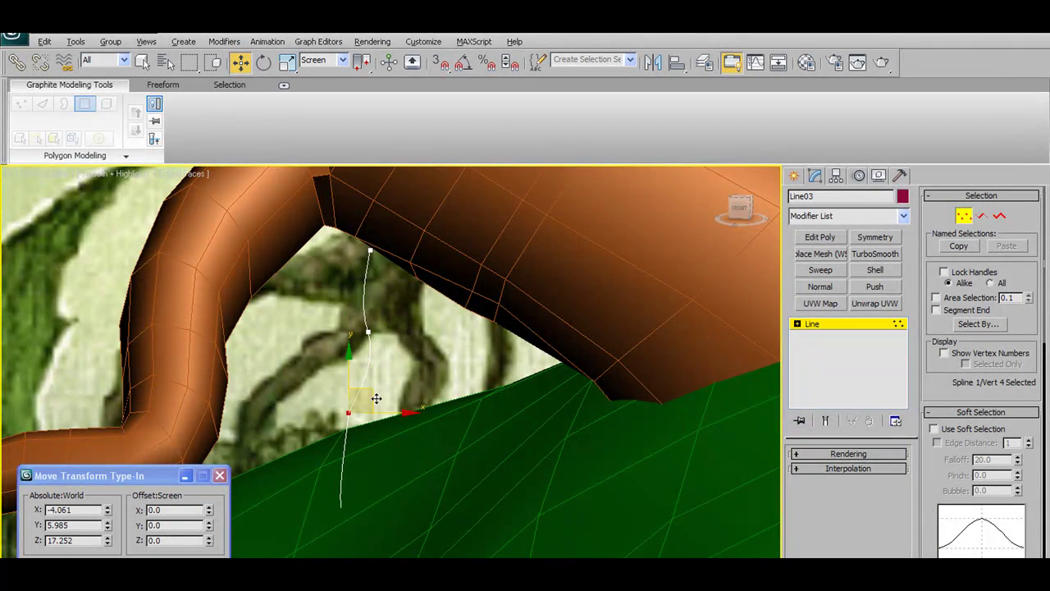
Reposition the spline's middle and upper vertices in the side view to bend the path, and finish editing its vertices.
{"action": "middle_click_drag", "start_coordinate": [369, 389], "coordinate": [434, 368], "text": "alt"}
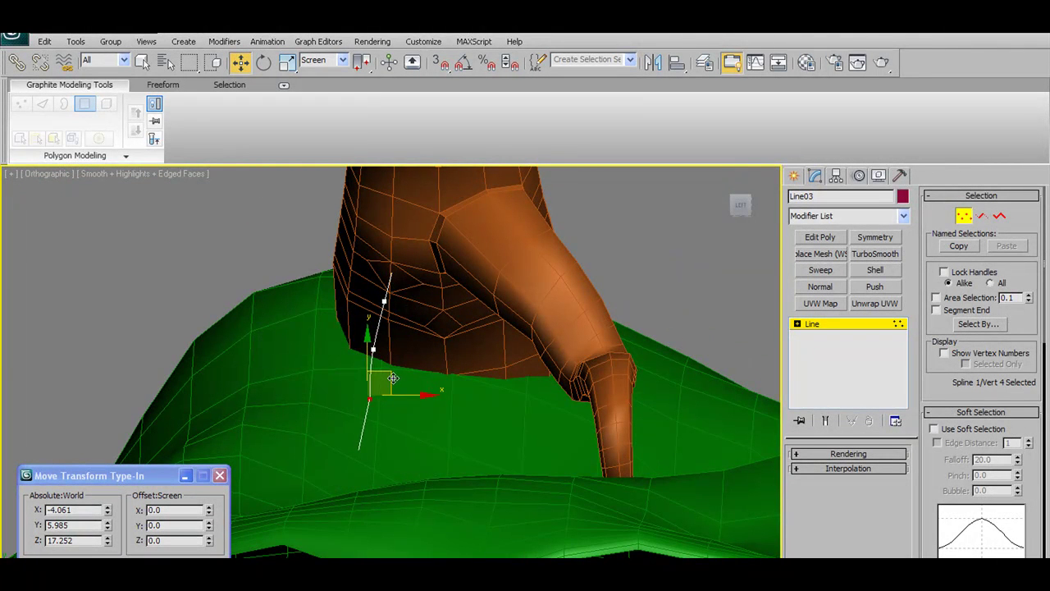
{"action": "left_click_drag", "start_coordinate": [393, 382], "coordinate": [382, 335]}
{"action": "left_click", "coordinate": [385, 303]}
{"action": "left_click_drag", "start_coordinate": [407, 283], "coordinate": [406, 284]}
{"action": "middle_click_drag", "start_coordinate": [406, 284], "coordinate": [550, 369], "text": "alt"}
{"action": "left_click", "coordinate": [968, 216]}
Select the polygon patch beneath the trunk and extrude it along the guide spline Line03.
{"action": "middle_click_drag", "start_coordinate": [542, 275], "coordinate": [382, 245], "text": "alt"}
{"action": "left_click", "coordinate": [398, 246]}
{"action": "key", "text": "4"}
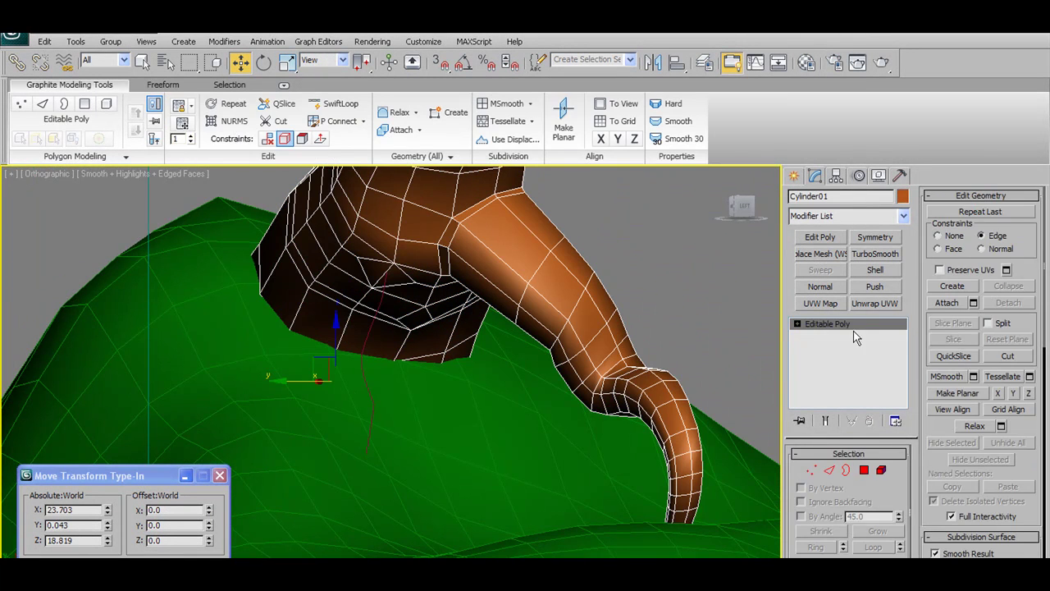
{"action": "left_click", "coordinate": [392, 271]}
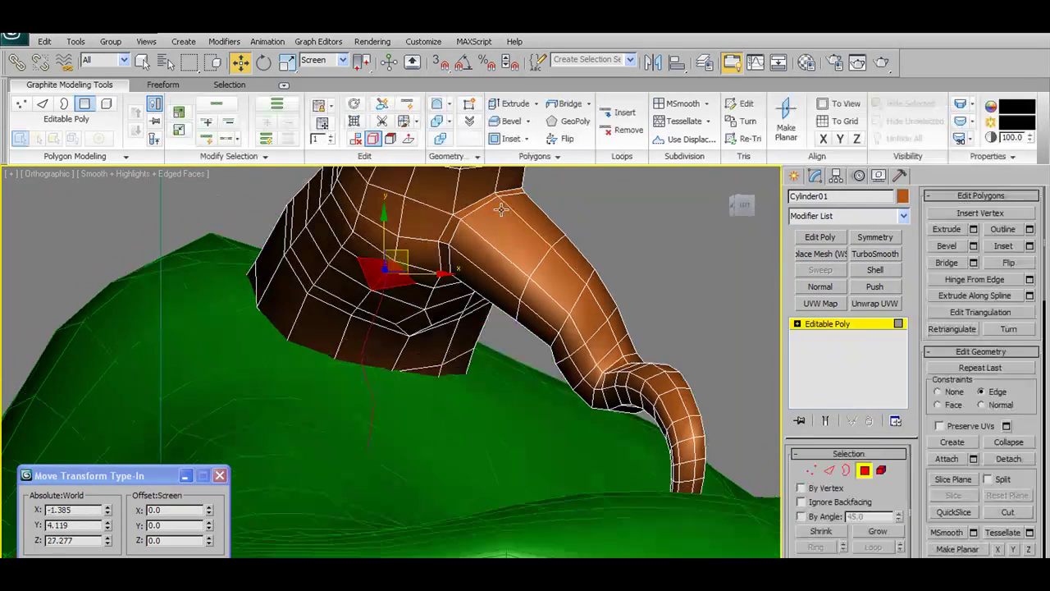
{"action": "left_click", "coordinate": [539, 157]}
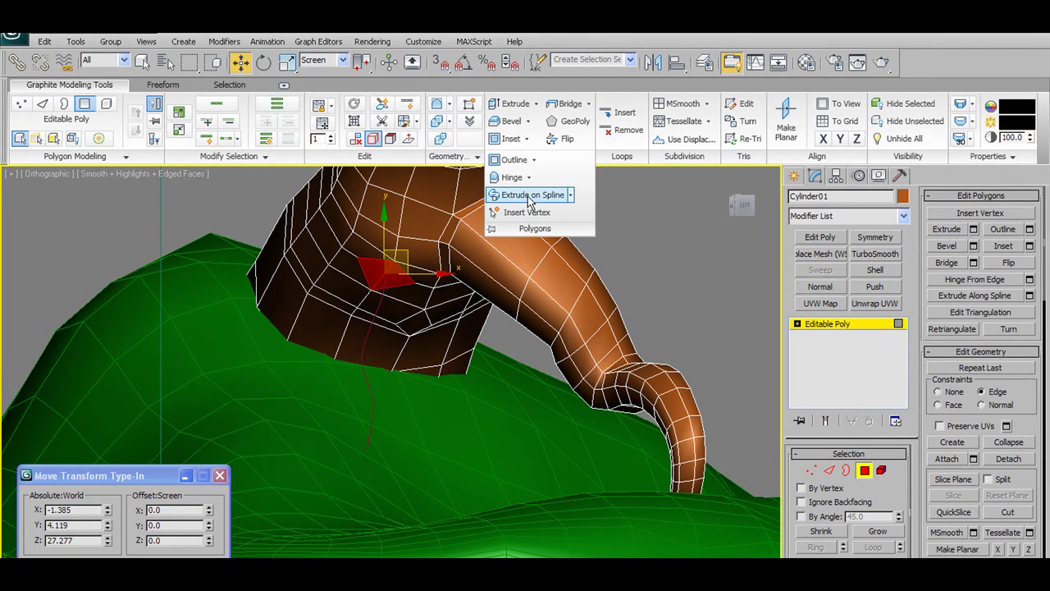
{"action": "left_click", "coordinate": [528, 200], "text": "shift"}
{"action": "left_click", "coordinate": [753, 265]}
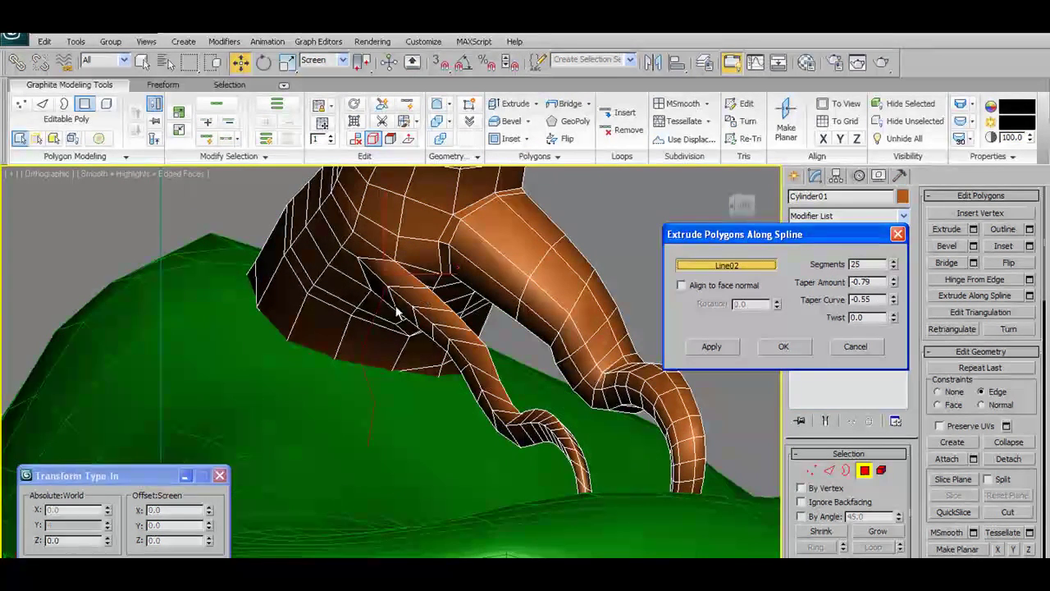
{"action": "left_click", "coordinate": [378, 317]}
Reduce the spline extrusion to 7 segments, keeping taper amount -0.79 and taper curve -0.55, and accept it.
{"action": "middle_click_drag", "start_coordinate": [377, 318], "coordinate": [443, 341], "text": "alt"}
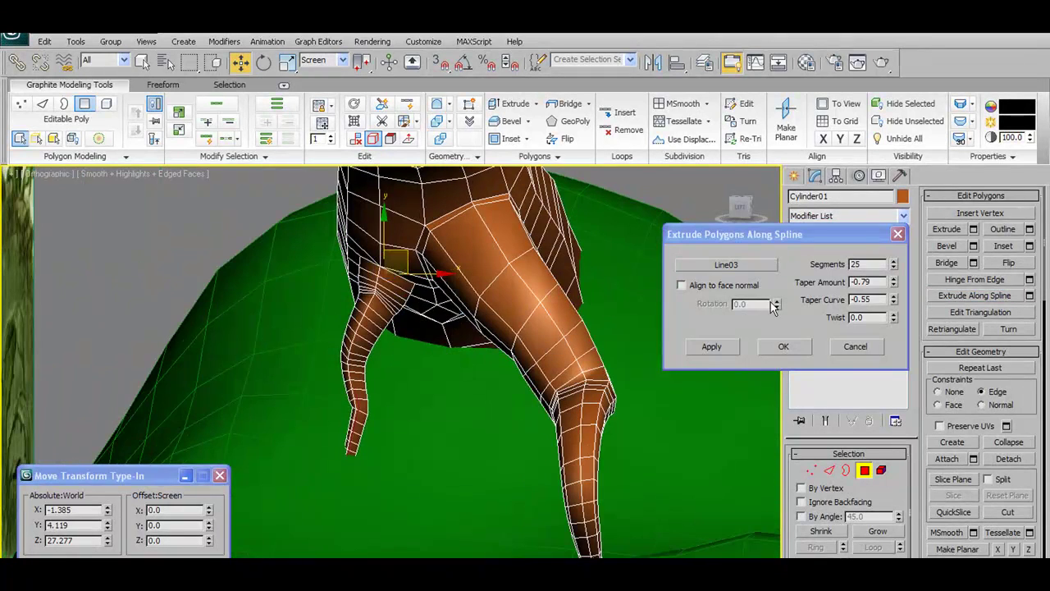
{"action": "left_click_drag", "start_coordinate": [894, 271], "coordinate": [714, 302]}
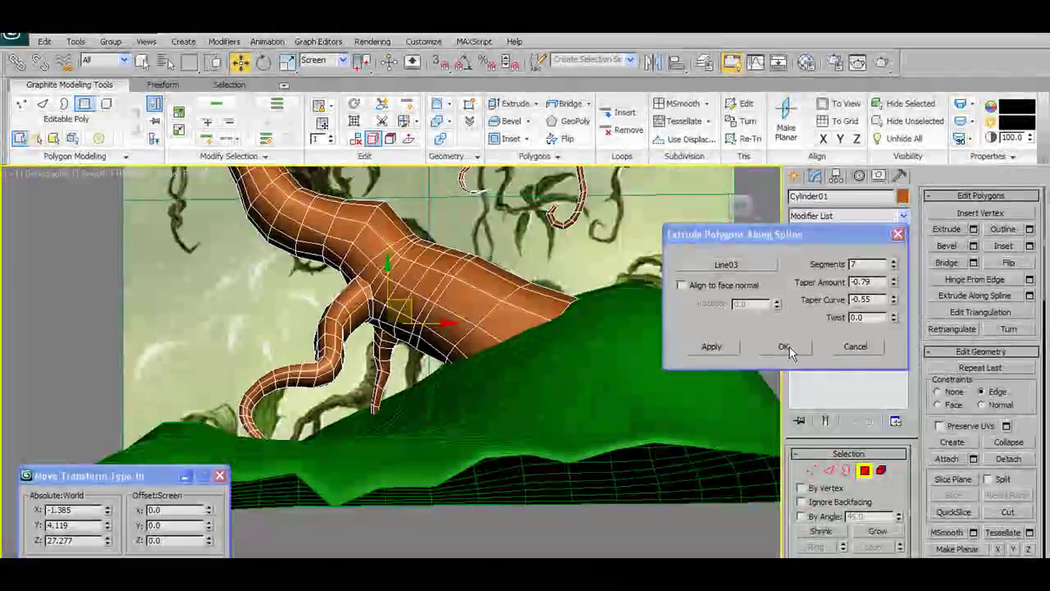
{"action": "left_click", "coordinate": [789, 351]}
Extrude a polygon on the trunk's underside, just behind the second root, by about 6 to start a third root.
{"action": "middle_click_drag", "start_coordinate": [517, 353], "coordinate": [541, 361], "text": "alt"}
{"action": "key", "text": "f"}
{"action": "scroll", "coordinate": [444, 334], "scroll_direction": "up", "scroll_amount": 4}
{"action": "scroll", "coordinate": [444, 334], "scroll_direction": "up", "scroll_amount": 8}
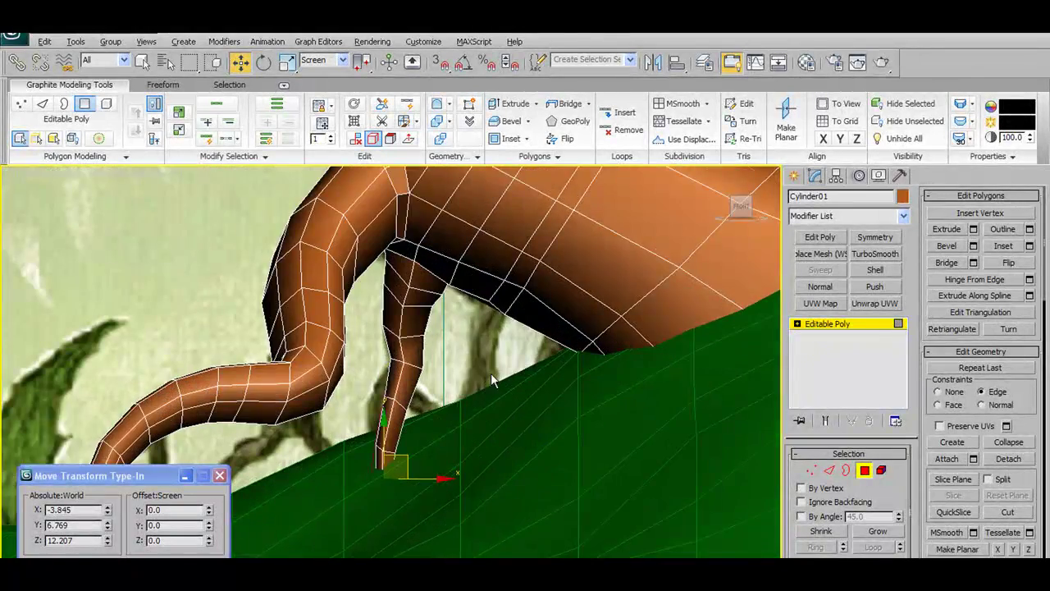
{"action": "middle_click_drag", "start_coordinate": [490, 374], "coordinate": [645, 376], "text": "alt"}
{"action": "middle_click_drag", "start_coordinate": [574, 337], "coordinate": [495, 330], "text": "alt"}
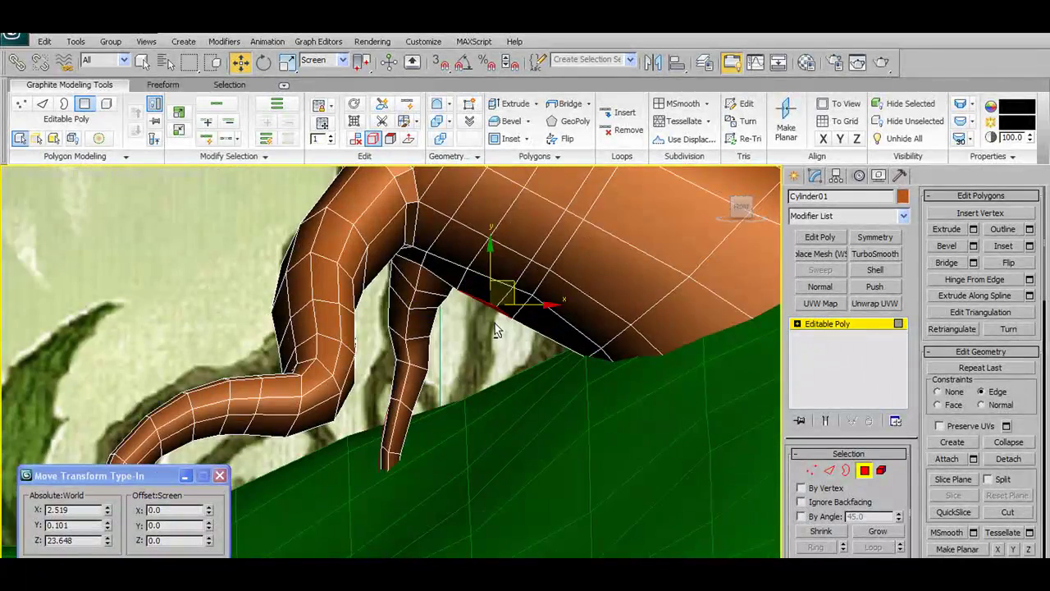
{"action": "key", "text": "f"}
{"action": "scroll", "coordinate": [483, 330], "scroll_direction": "up", "scroll_amount": 10}
{"action": "middle_click_drag", "start_coordinate": [533, 206], "coordinate": [531, 289]}
{"action": "left_click", "coordinate": [524, 105], "text": "shift"}
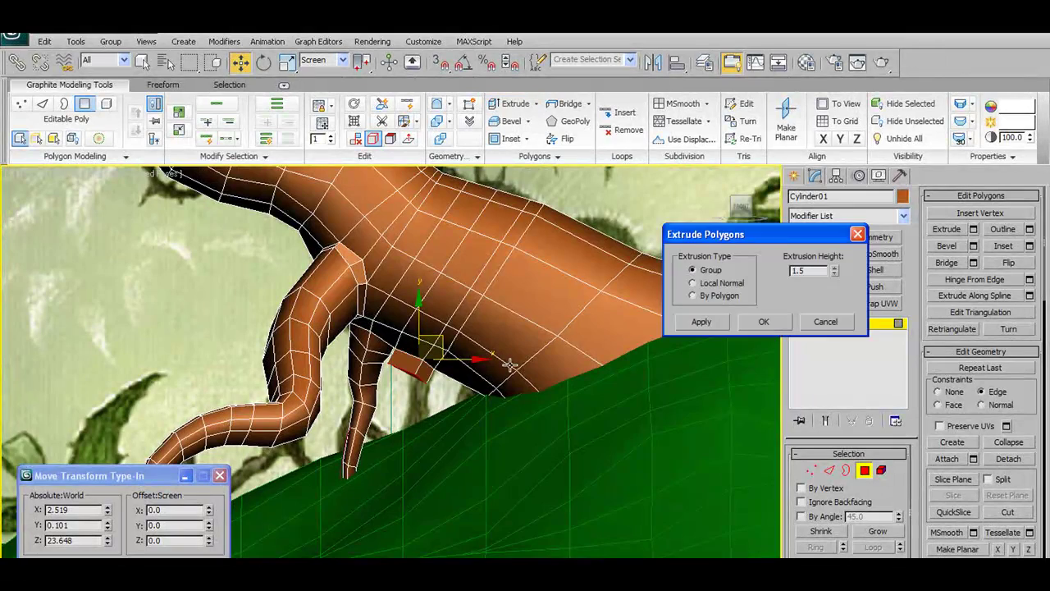
{"action": "left_click_drag", "start_coordinate": [835, 274], "coordinate": [837, 246]}
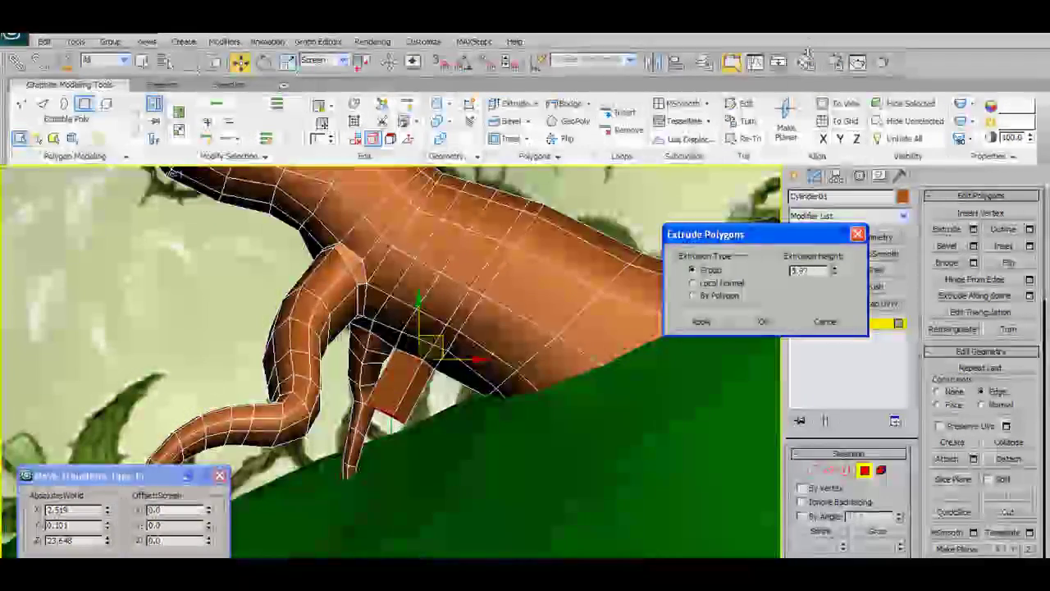
{"action": "left_click", "coordinate": [763, 322]}
Set the editing constraint to None and move the third root's end face down into the ground.
{"action": "left_click_drag", "start_coordinate": [408, 402], "coordinate": [437, 440]}
{"action": "key", "text": "ctrl+z"}
{"action": "left_click", "coordinate": [356, 139]}
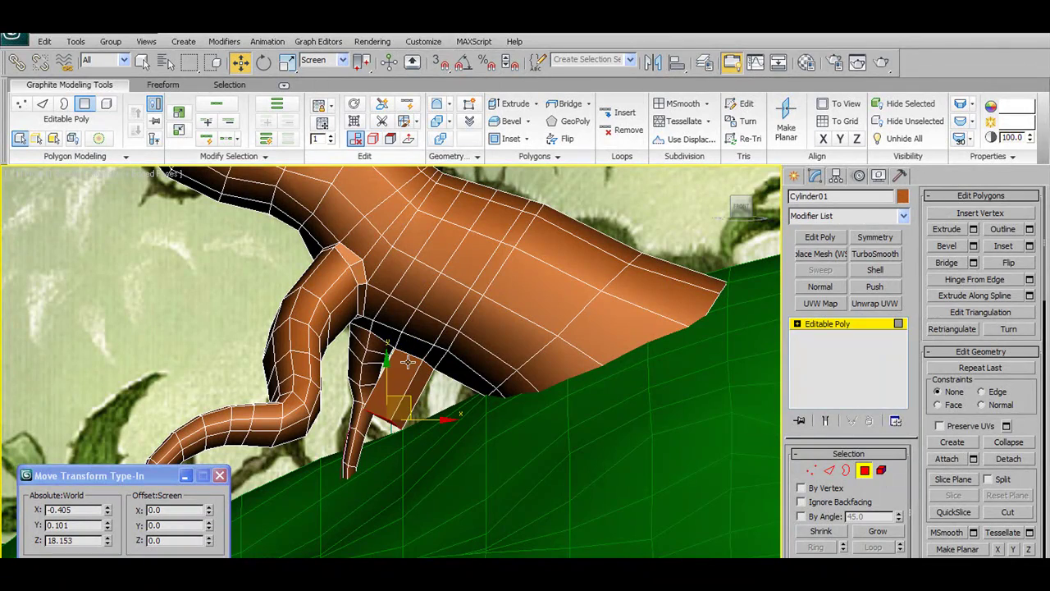
{"action": "left_click_drag", "start_coordinate": [417, 392], "coordinate": [410, 418]}
Scale the third root's end face down to about 50% so the root tapers.
{"action": "key", "text": "e"}
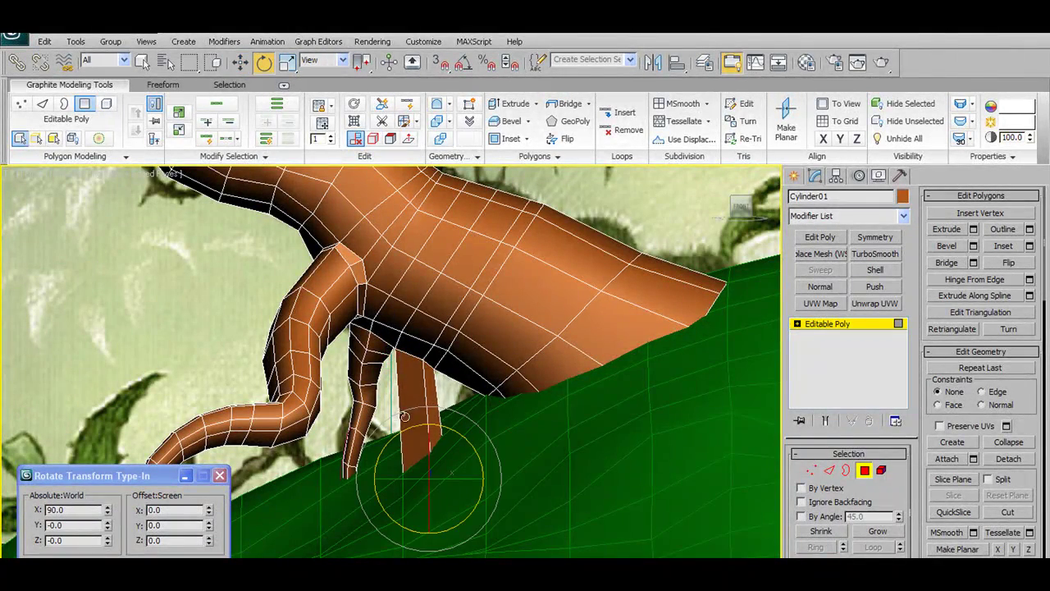
{"action": "left_click", "coordinate": [288, 65]}
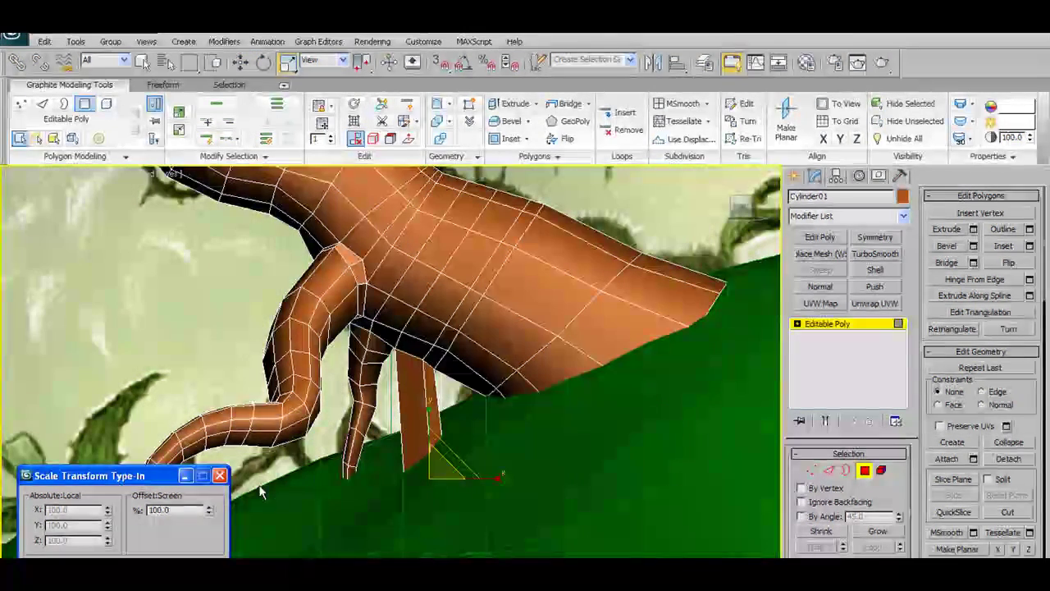
{"action": "left_click_drag", "start_coordinate": [209, 514], "coordinate": [365, 189]}
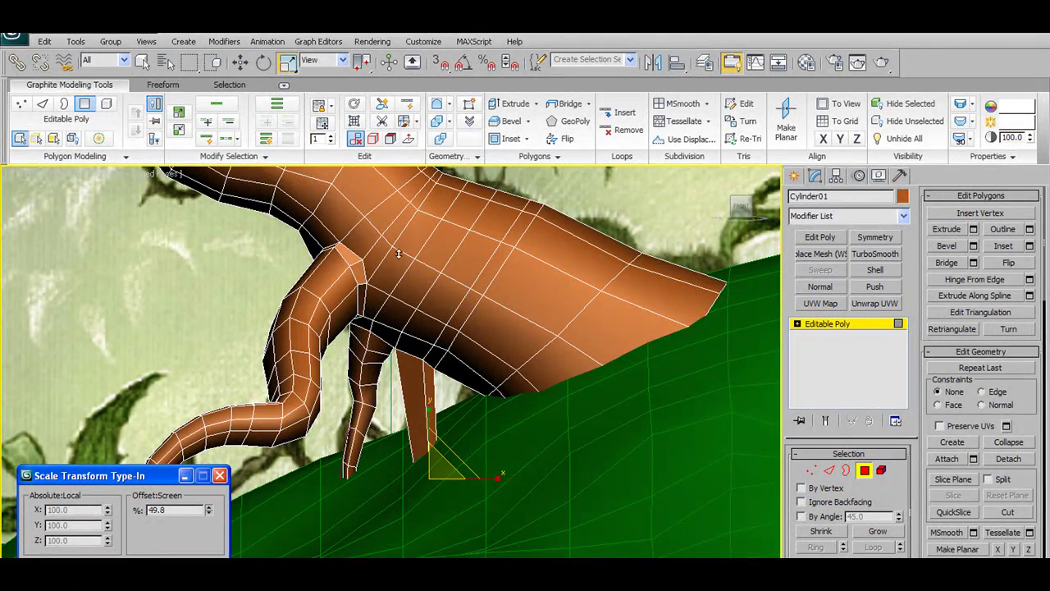
{"action": "key", "text": "alt+x"}
{"action": "key", "text": "alt+x"}
{"action": "key", "text": "alt+x"}
{"action": "key", "text": "alt+x"}
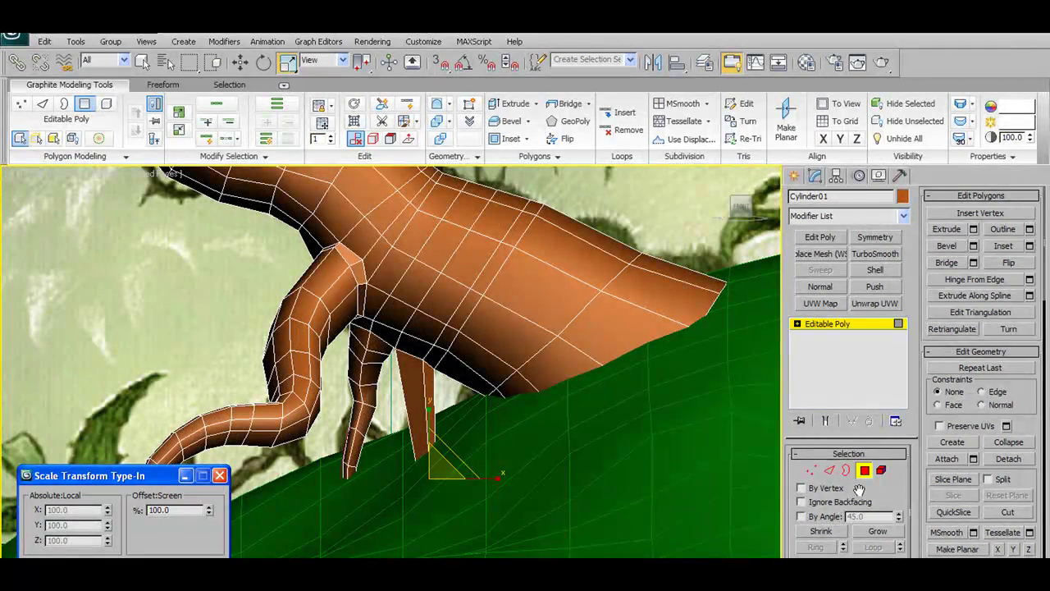
Insert an edge loop across the upper part of the third root with SwiftLoop and shift it slightly towards the second root.
{"action": "left_click", "coordinate": [864, 472]}
{"action": "left_click", "coordinate": [320, 104]}
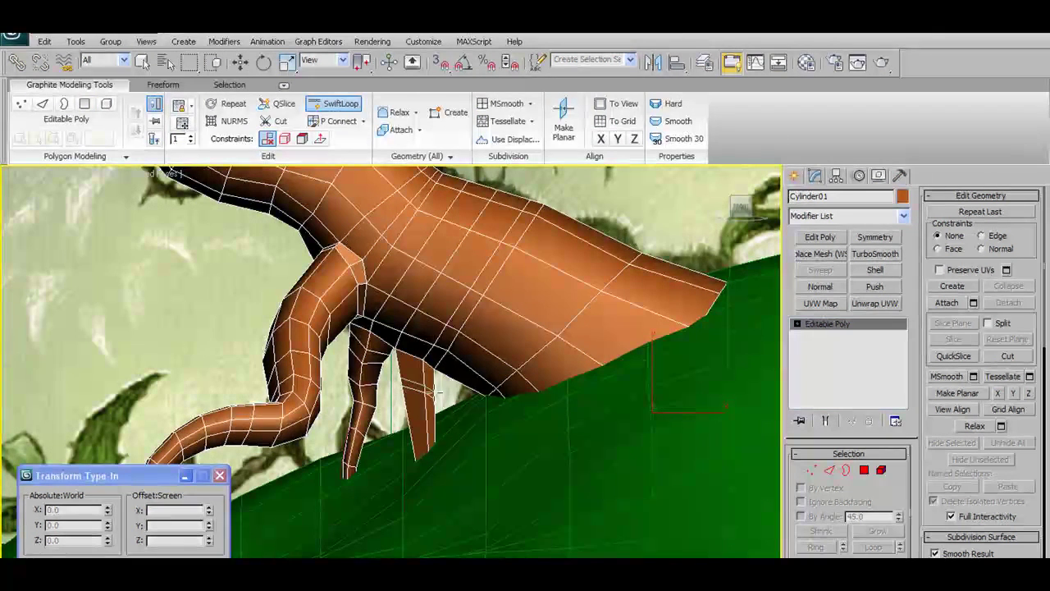
{"action": "key", "text": "w"}
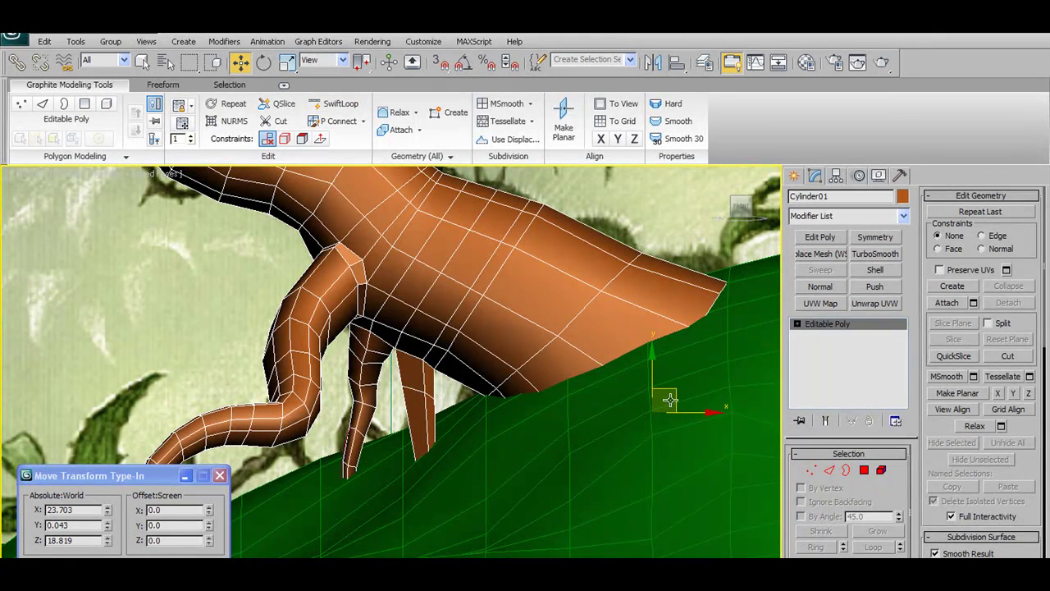
{"action": "left_click", "coordinate": [831, 470]}
{"action": "left_click", "coordinate": [450, 377]}
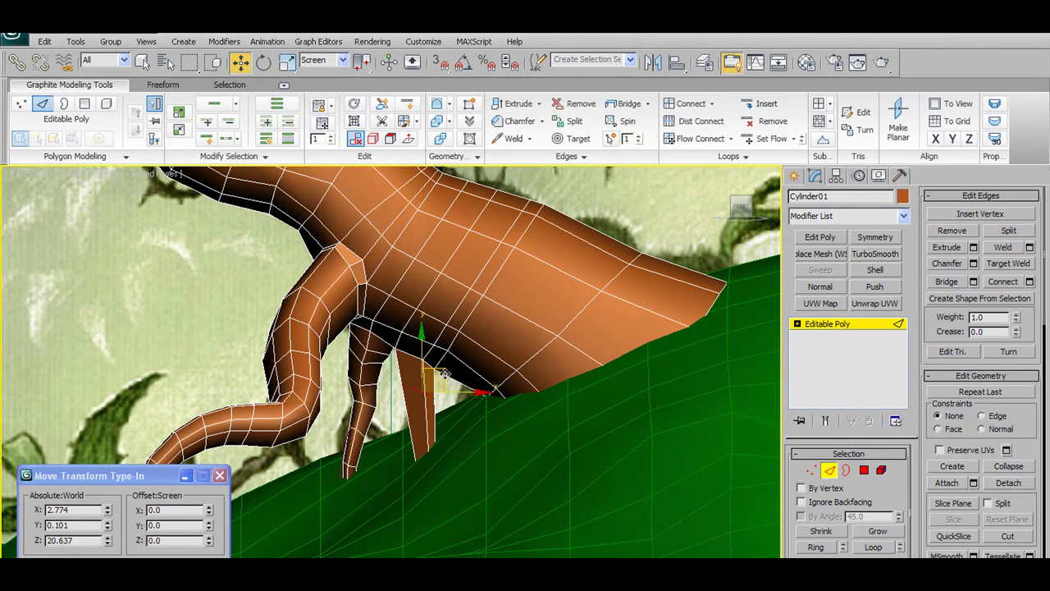
{"action": "left_click_drag", "start_coordinate": [453, 379], "coordinate": [423, 415]}
Add another edge loop lower on the third root and move it to about X 2.24 and Z 17.34.
{"action": "left_click", "coordinate": [408, 104]}
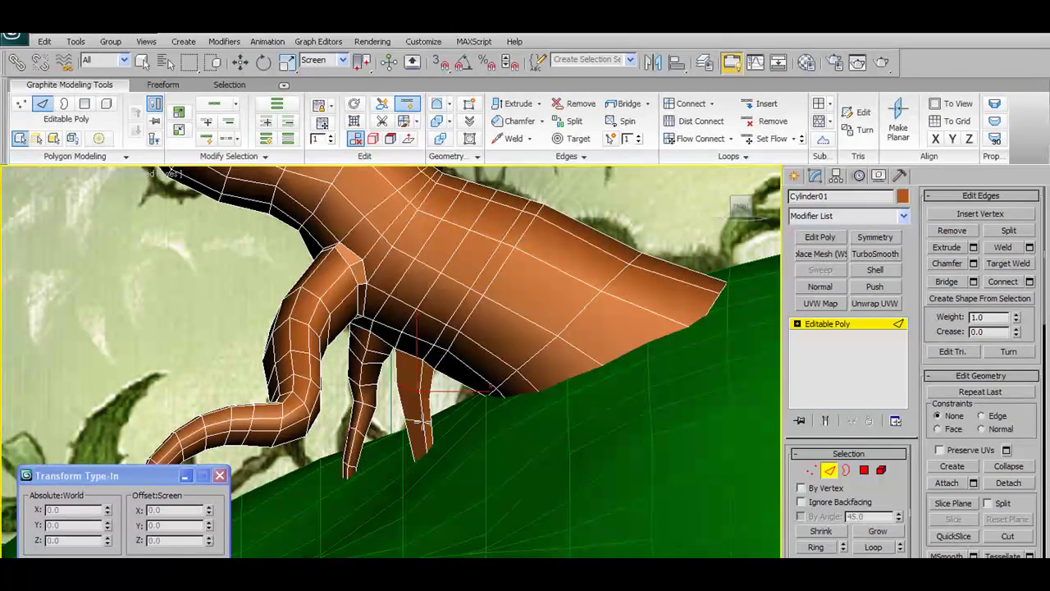
{"action": "key", "text": "w"}
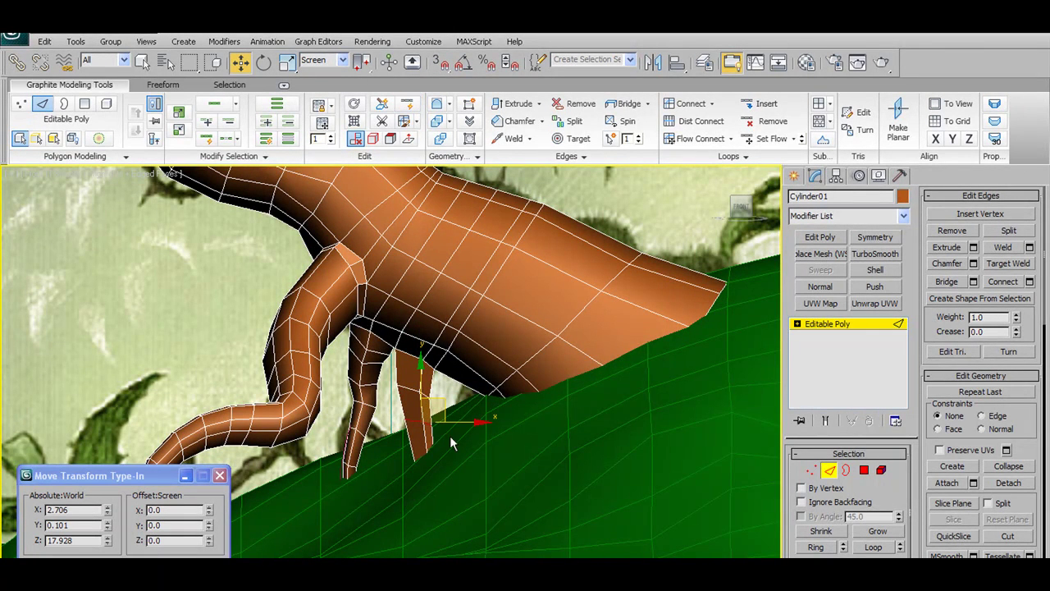
{"action": "left_click_drag", "start_coordinate": [451, 407], "coordinate": [435, 412]}
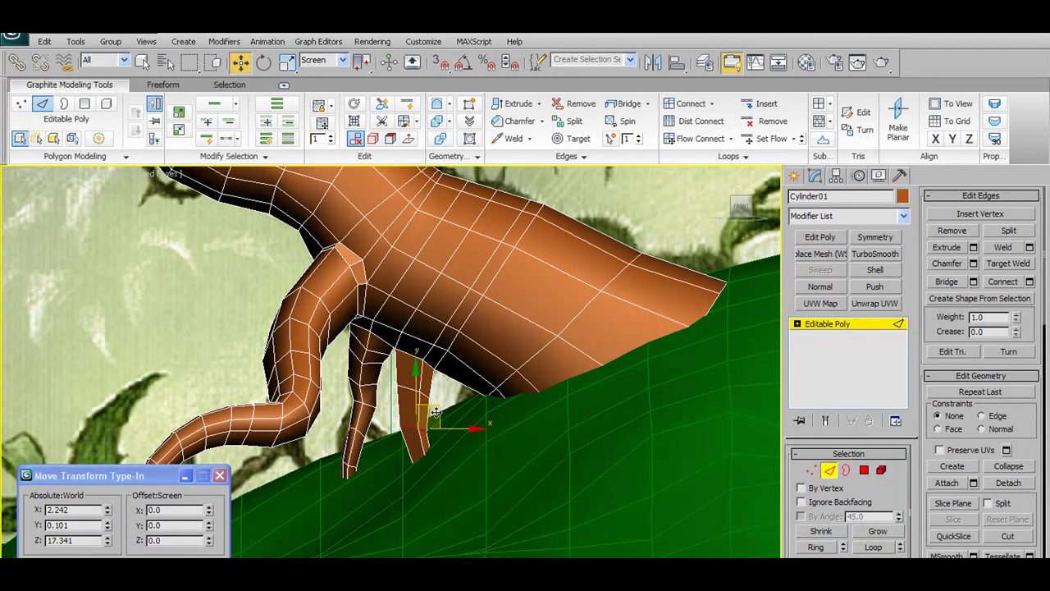
Scale the third root's lower edge loop down slightly and its upper edge loop to about 77.5%.
{"action": "key", "text": "r"}
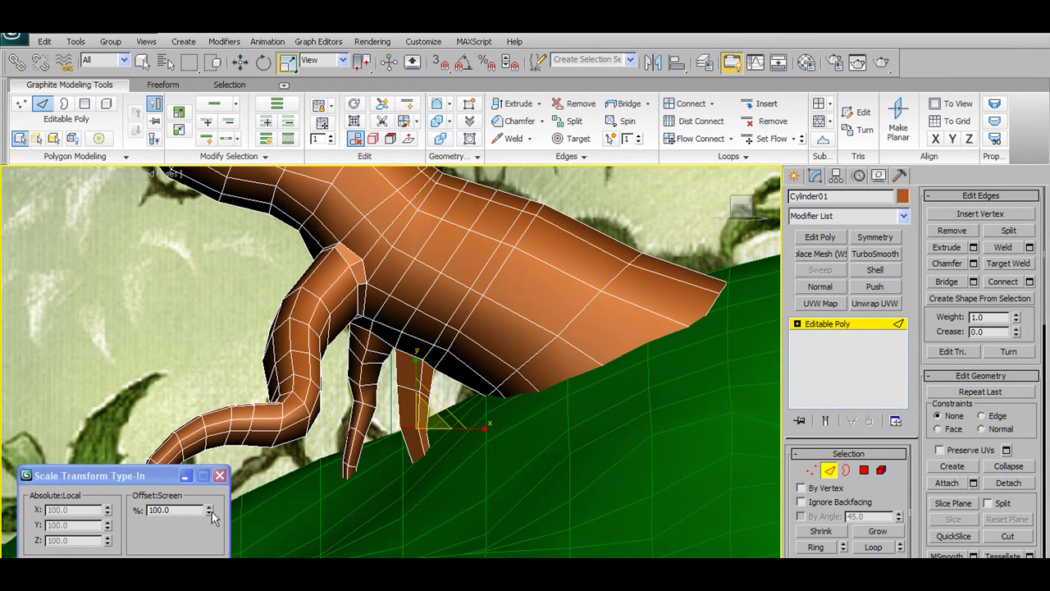
{"action": "left_click_drag", "start_coordinate": [213, 512], "coordinate": [212, 526]}
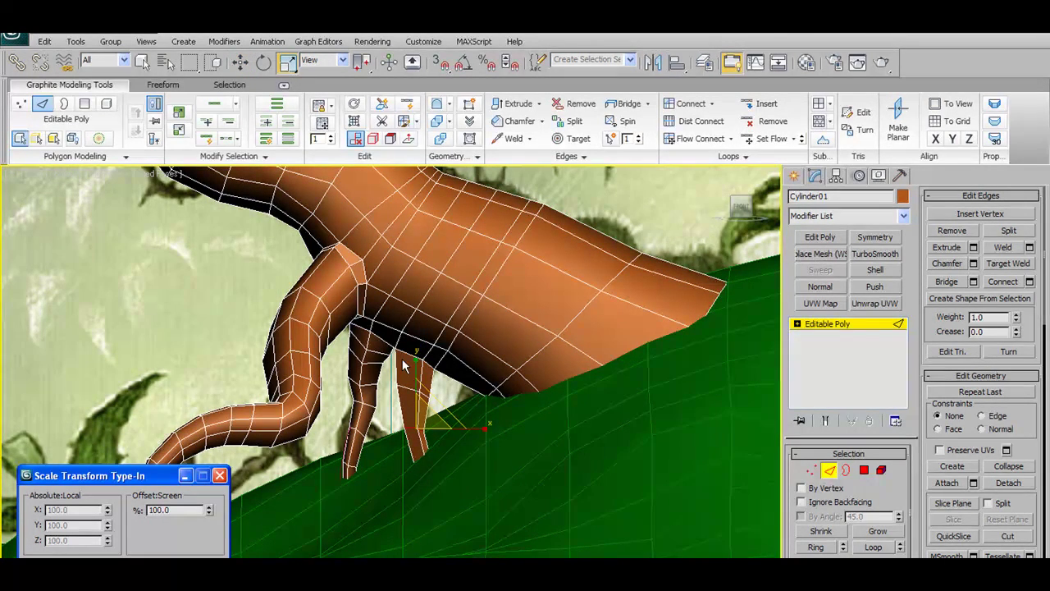
{"action": "double_click", "coordinate": [409, 388]}
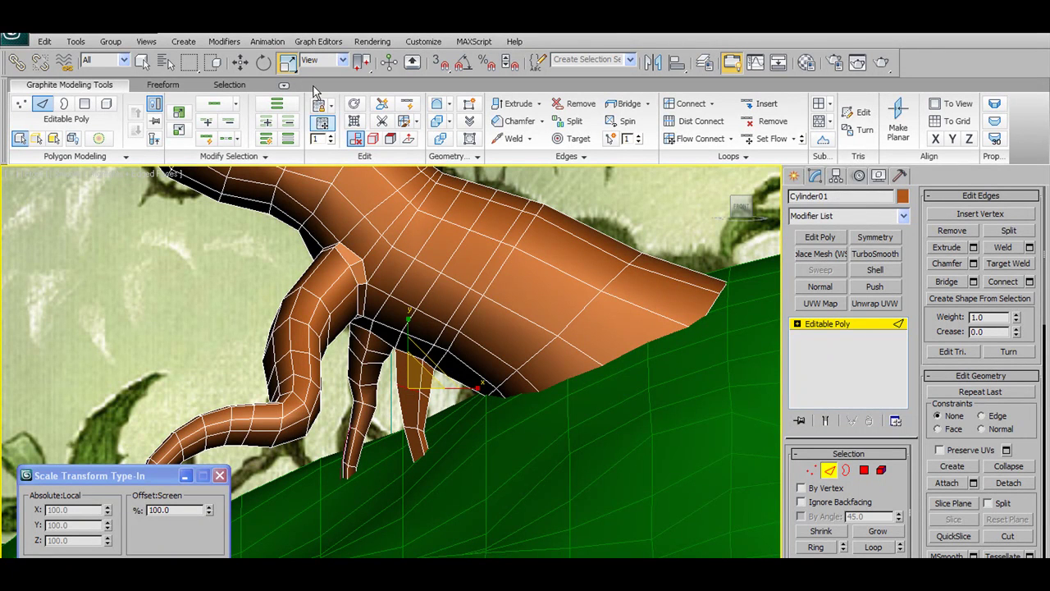
{"action": "double_click", "coordinate": [404, 387]}
{"action": "left_click_drag", "start_coordinate": [209, 512], "coordinate": [209, 542]}
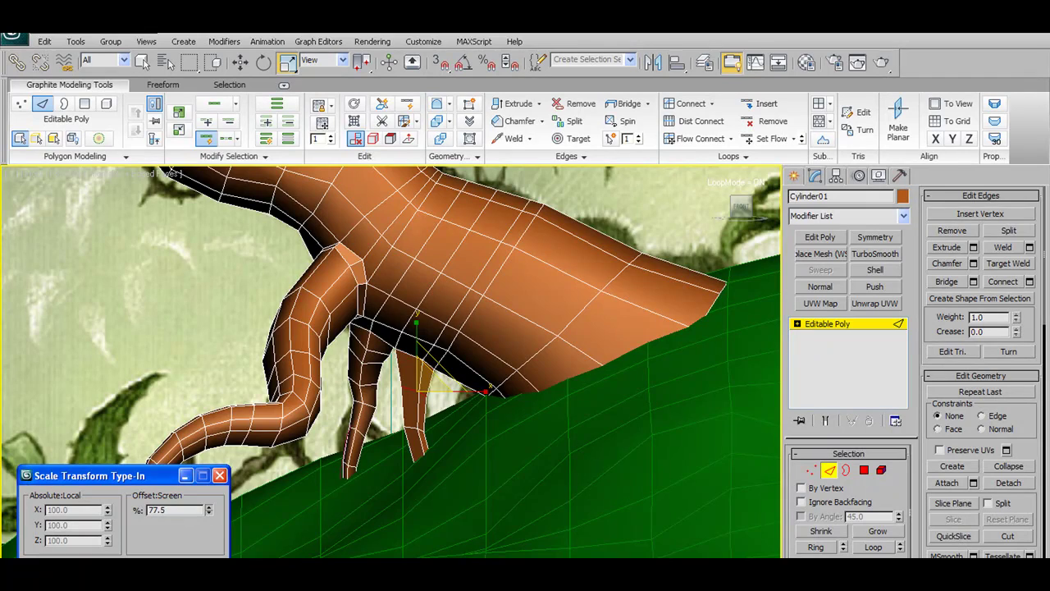
Select the vertices at the third root's lower end and enable soft selection with a falloff of about 3.06.
{"action": "scroll", "coordinate": [483, 464], "scroll_direction": "down", "scroll_amount": 4}
{"action": "middle_click_drag", "start_coordinate": [511, 445], "coordinate": [599, 450], "text": "alt"}
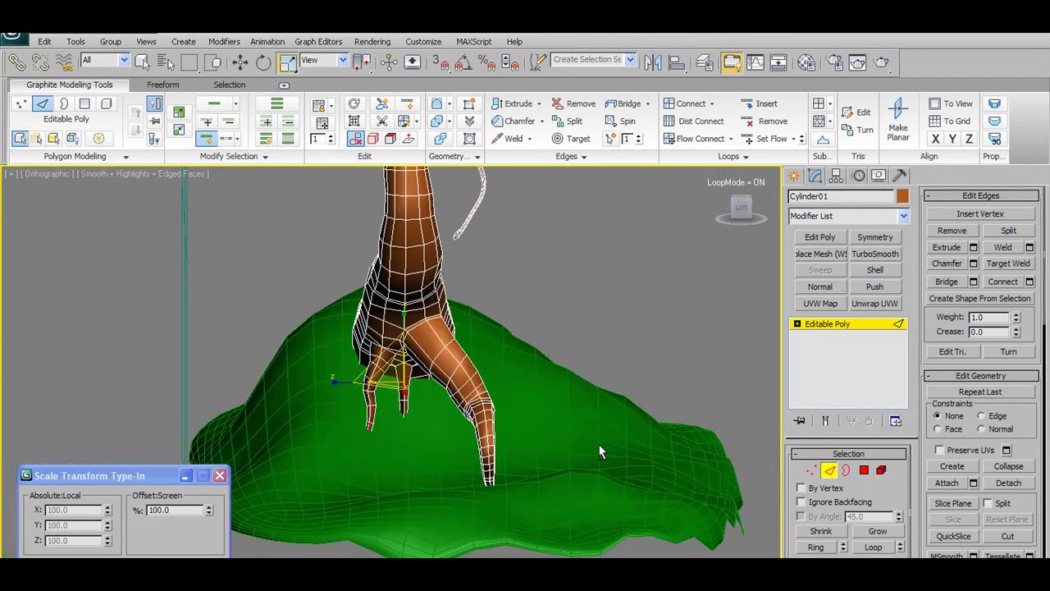
{"action": "scroll", "coordinate": [597, 449], "scroll_direction": "up", "scroll_amount": 4}
{"action": "scroll", "coordinate": [571, 451], "scroll_direction": "up", "scroll_amount": 2}
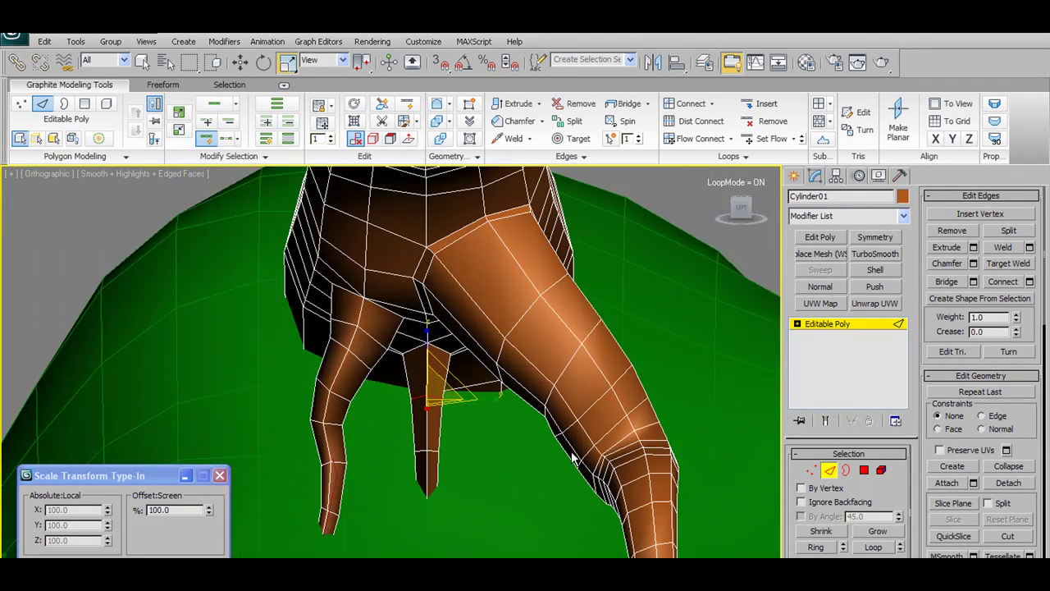
{"action": "left_click", "coordinate": [811, 471]}
{"action": "middle_click_drag", "start_coordinate": [454, 490], "coordinate": [457, 436]}
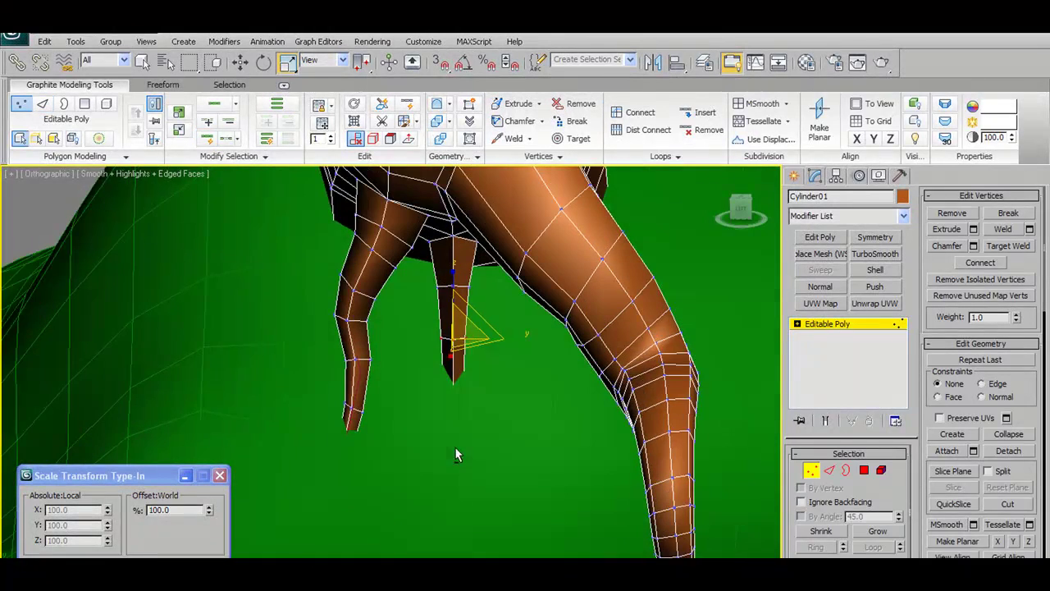
{"action": "left_click_drag", "start_coordinate": [514, 466], "coordinate": [521, 480]}
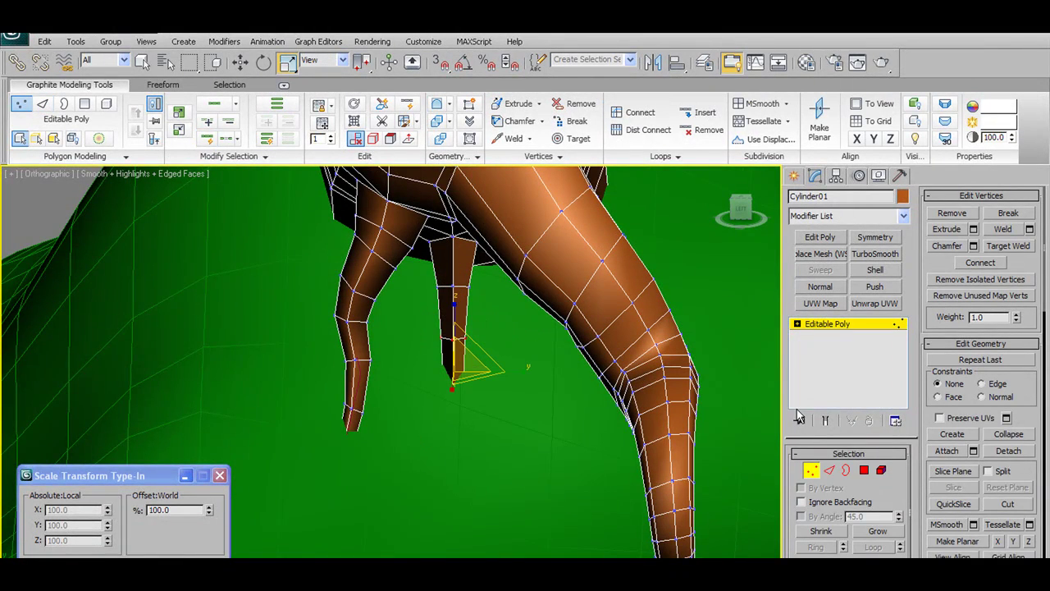
{"action": "left_click", "coordinate": [98, 138]}
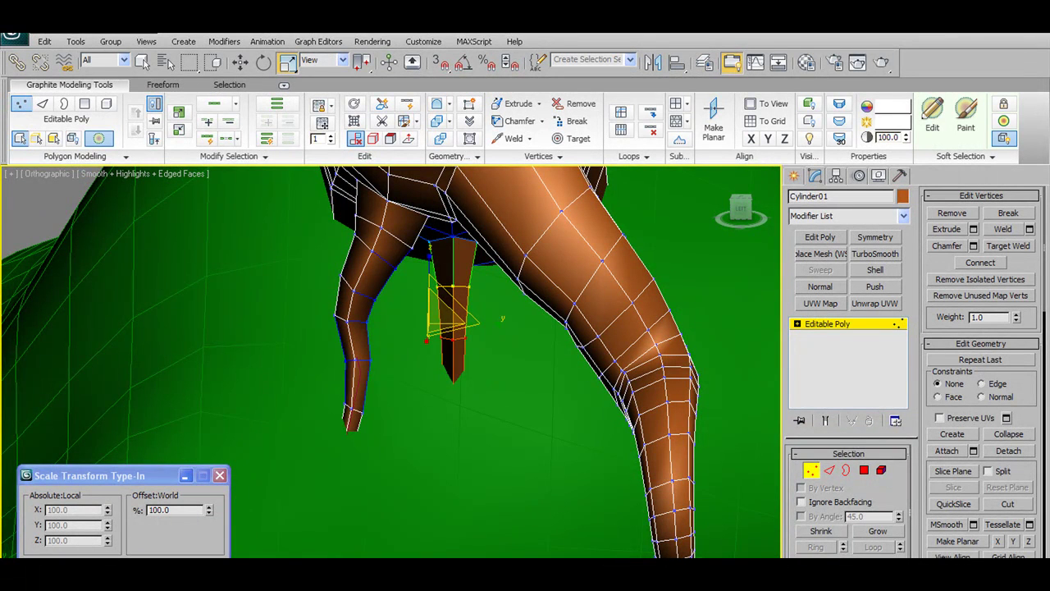
{"action": "scroll", "coordinate": [840, 468], "scroll_direction": "down", "scroll_amount": 2}
{"action": "left_click", "coordinate": [851, 581]}
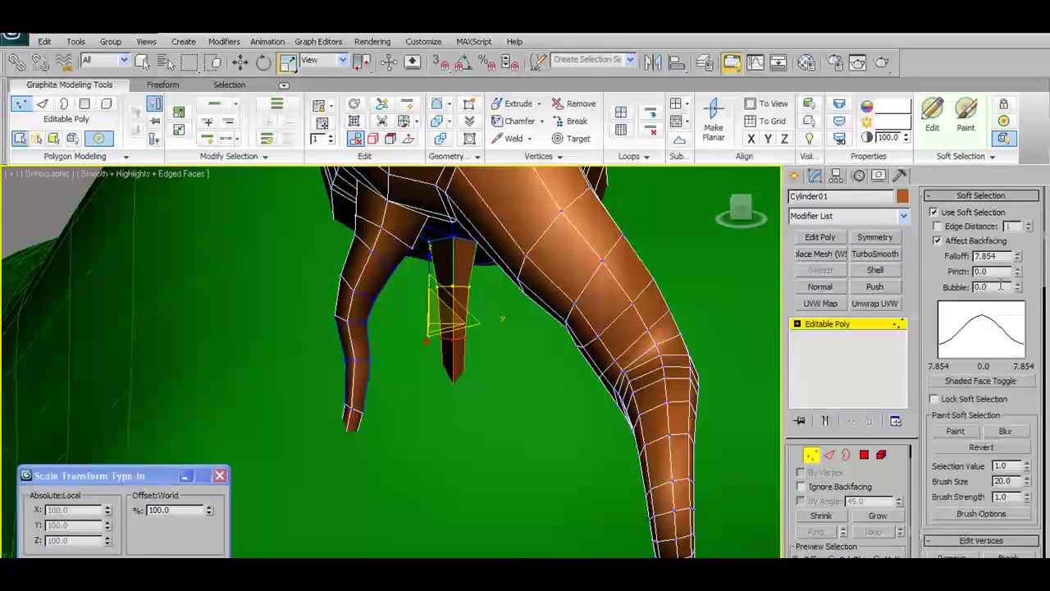
{"action": "left_click_drag", "start_coordinate": [1021, 258], "coordinate": [1018, 302]}
Move the soft-selected vertices to about X 4.34, Y -0.70 and Z 15.14 to bend the third root.
{"action": "key", "text": "w"}
{"action": "left_click_drag", "start_coordinate": [500, 370], "coordinate": [518, 374]}
{"action": "scroll", "coordinate": [518, 374], "scroll_direction": "down", "scroll_amount": 10}
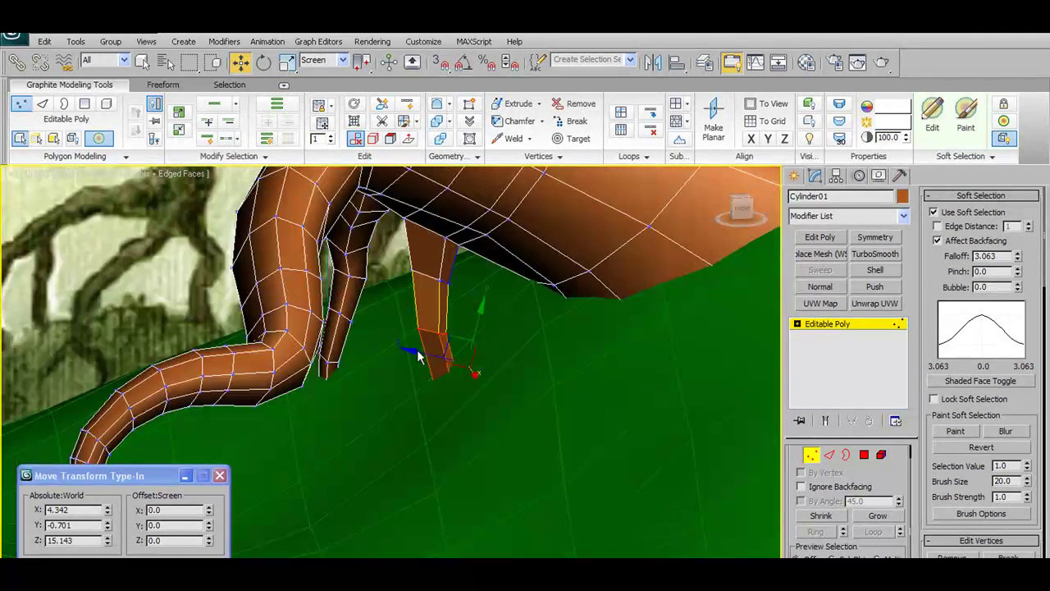
{"action": "key", "text": "f"}
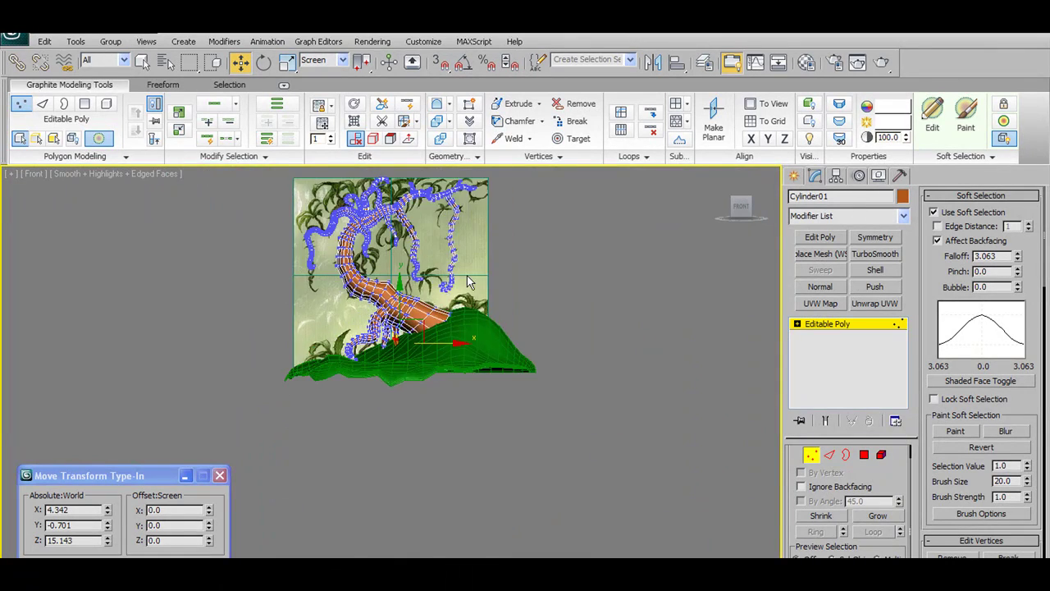
{"action": "scroll", "coordinate": [477, 324], "scroll_direction": "up", "scroll_amount": 4}
{"action": "middle_click_drag", "start_coordinate": [476, 320], "coordinate": [461, 381]}
{"action": "scroll", "coordinate": [462, 382], "scroll_direction": "down", "scroll_amount": 4}
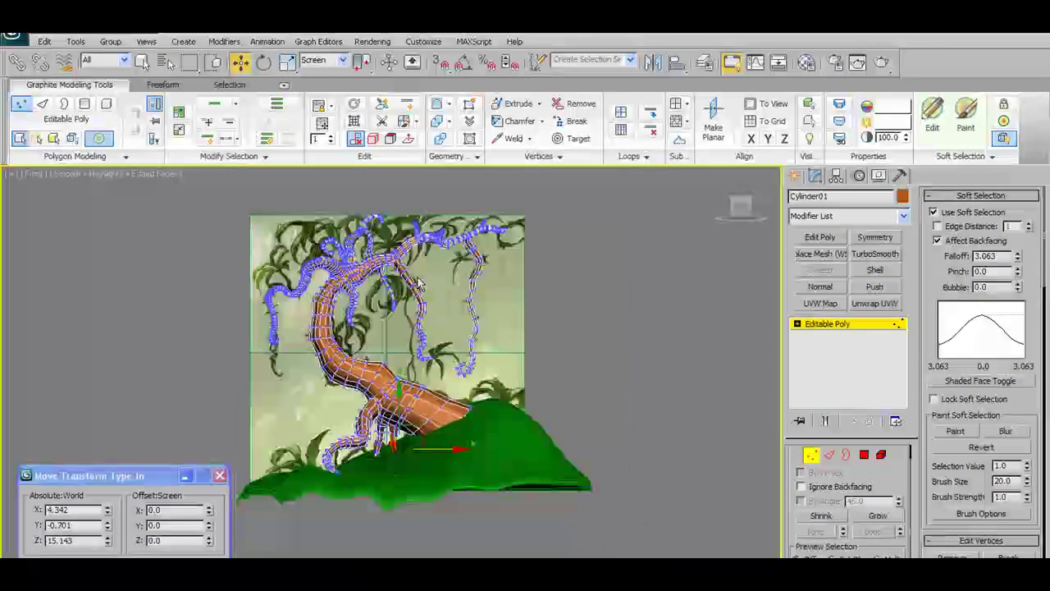
{"action": "scroll", "coordinate": [426, 353], "scroll_direction": "up", "scroll_amount": 4}
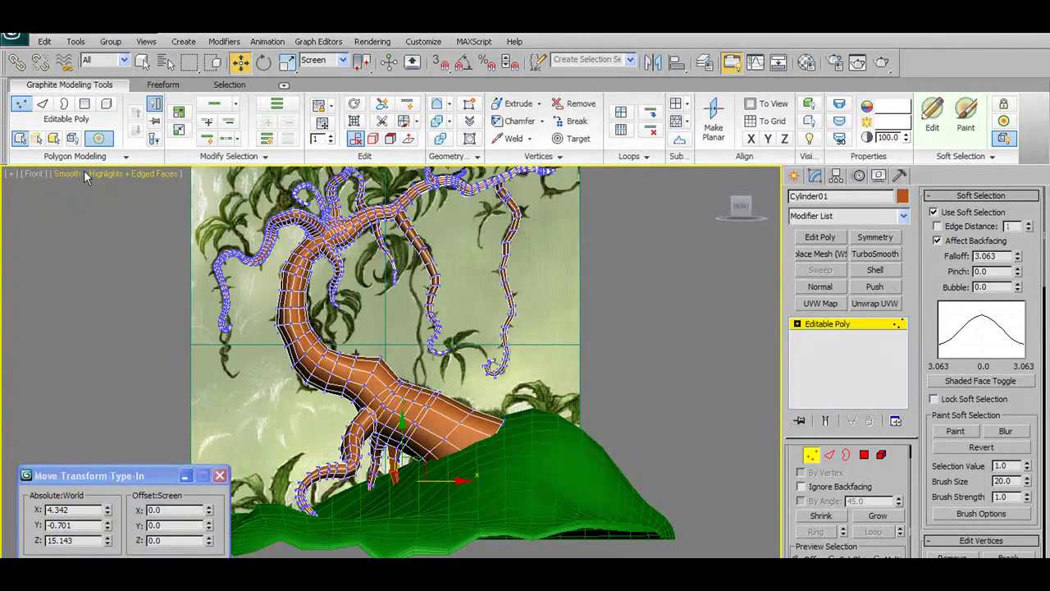
Save a new version of the tree scene as Tree11.max.
{"action": "left_click", "coordinate": [12, 37]}
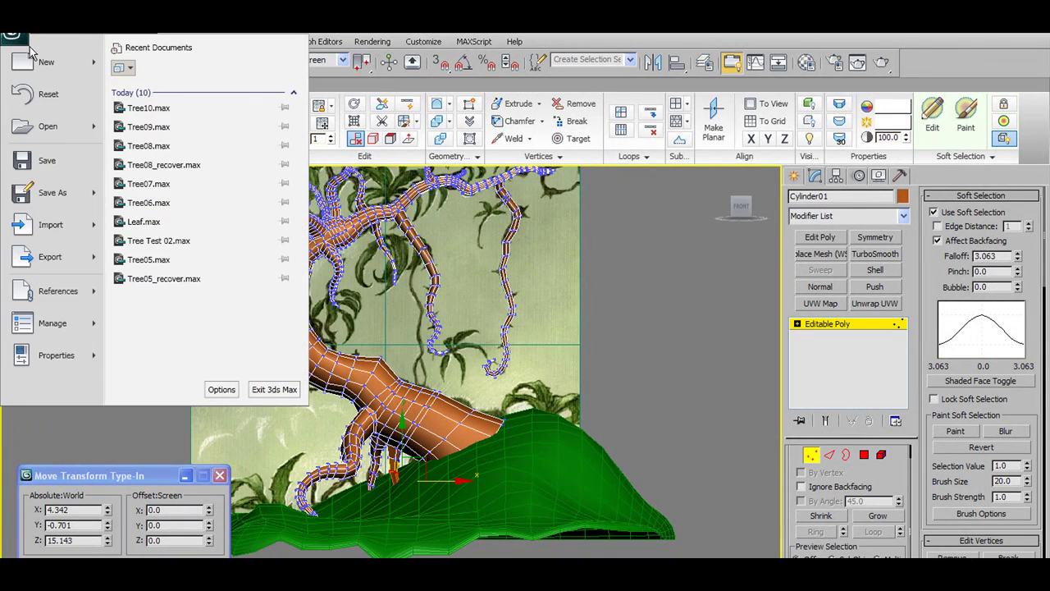
{"action": "left_click", "coordinate": [41, 190]}
{"action": "type", "text": "Tree11.max"}
{"action": "left_click", "coordinate": [374, 199]}
Select the whole tree as an element and smooth its surface shading, including the new roots.
{"action": "left_click", "coordinate": [812, 455]}
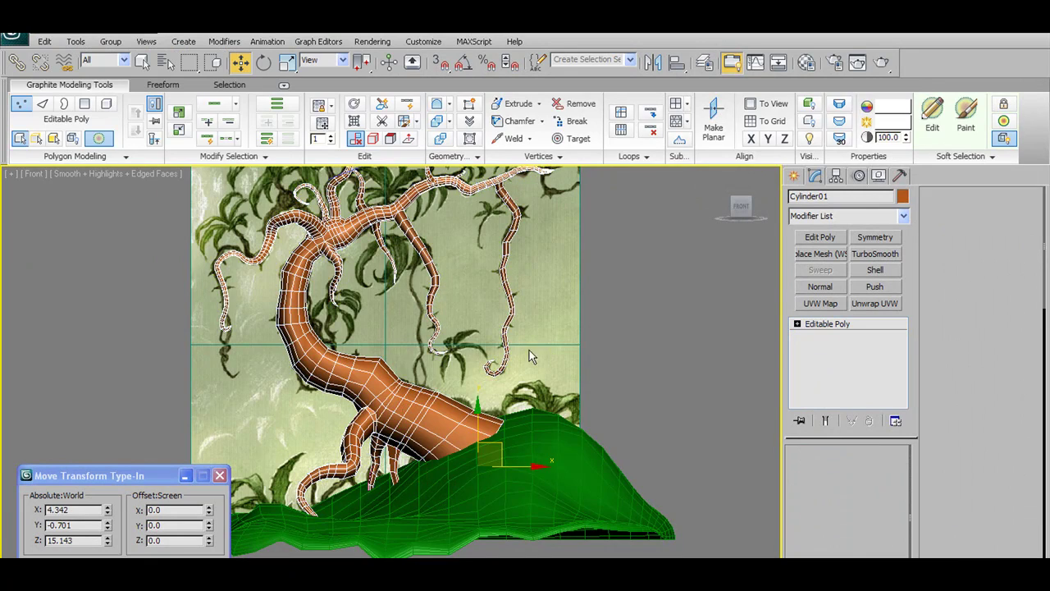
{"action": "scroll", "coordinate": [477, 327], "scroll_direction": "down", "scroll_amount": 2}
{"action": "mouse_move", "coordinate": [471, 325]}
{"action": "middle_mouse_down", "text": "alt"}
{"action": "mouse_move", "coordinate": [600, 328]}
{"action": "mouse_move", "coordinate": [484, 338]}
{"action": "middle_mouse_up", "text": "alt"}
{"action": "scroll", "coordinate": [676, 344], "scroll_direction": "up", "scroll_amount": 4}
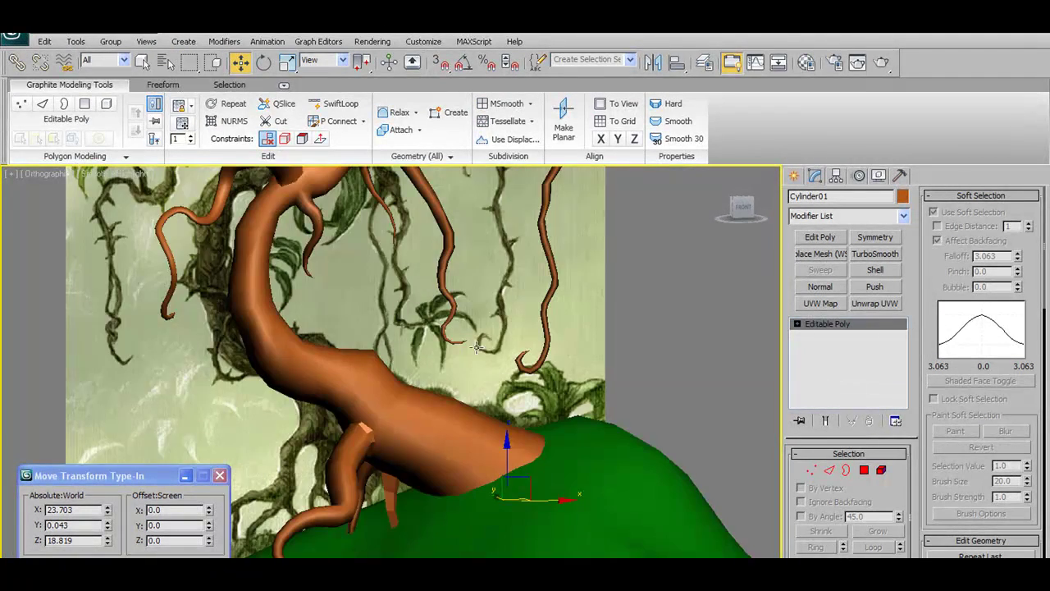
{"action": "left_click", "coordinate": [845, 468]}
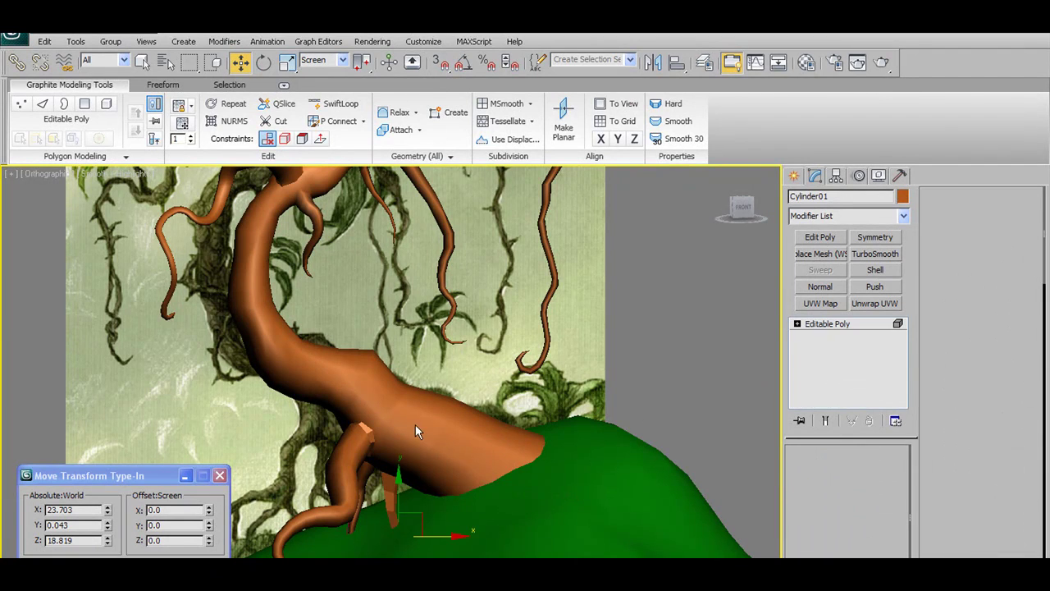
{"action": "key", "text": "5"}
{"action": "left_click", "coordinate": [261, 268]}
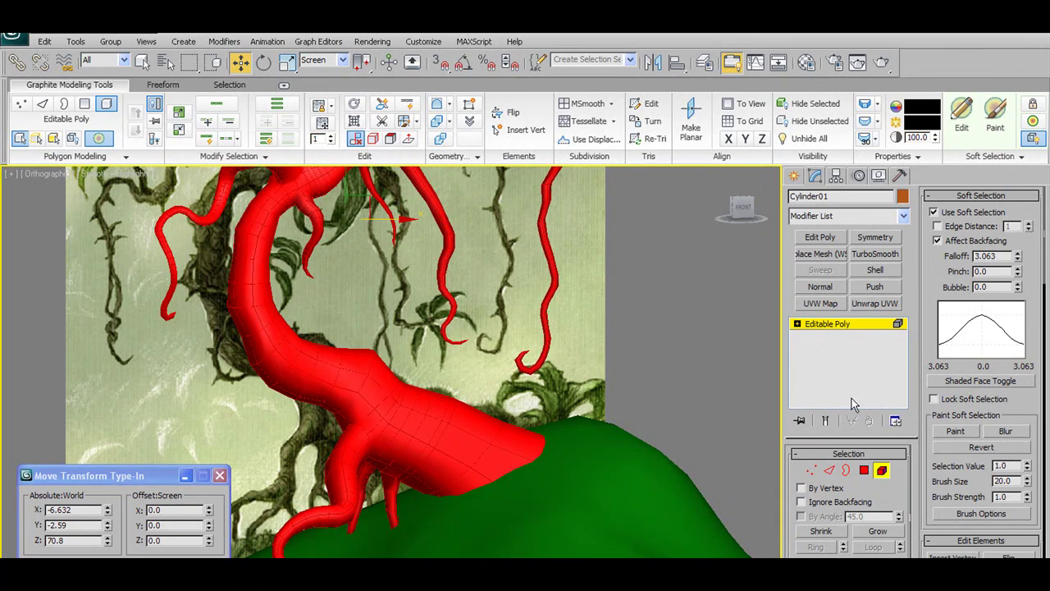
{"action": "left_click", "coordinate": [881, 471]}
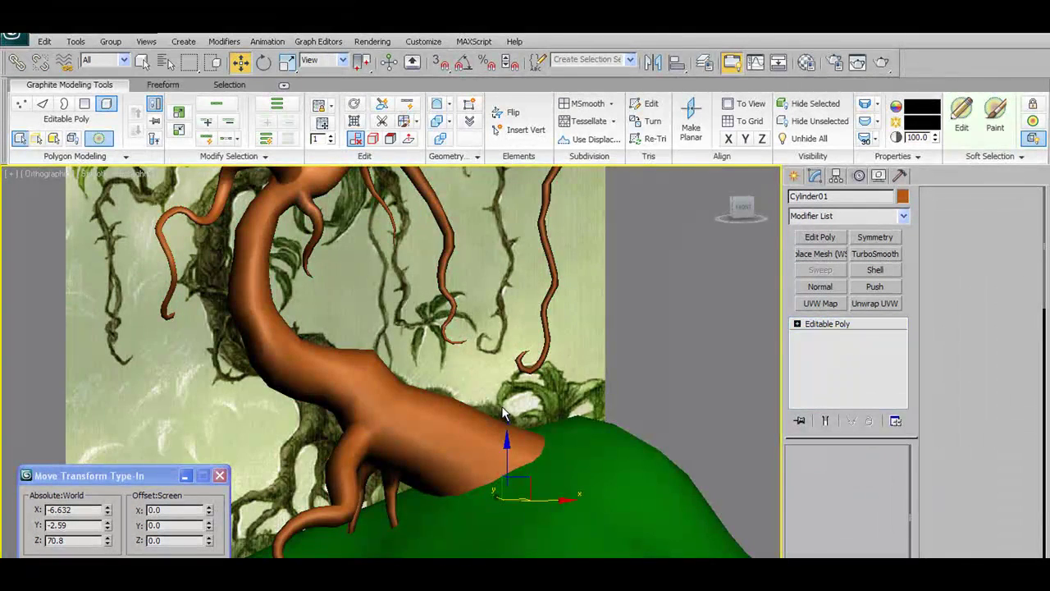
Preview the tree with NURMS subdivision at two iterations and one iteration, and switch the subdivision off again.
{"action": "scroll", "coordinate": [495, 367], "scroll_direction": "down", "scroll_amount": 5}
{"action": "scroll", "coordinate": [494, 366], "scroll_direction": "up", "scroll_amount": 1}
{"action": "middle_click_drag", "start_coordinate": [494, 366], "coordinate": [564, 373]}
{"action": "mouse_move", "coordinate": [564, 373]}
{"action": "middle_mouse_down", "text": "alt"}
{"action": "mouse_move", "coordinate": [529, 376]}
{"action": "mouse_move", "coordinate": [555, 363]}
{"action": "mouse_move", "coordinate": [563, 378]}
{"action": "middle_mouse_up", "text": "alt"}
{"action": "scroll", "coordinate": [563, 377], "scroll_direction": "up", "scroll_amount": 2}
{"action": "scroll", "coordinate": [492, 325], "scroll_direction": "down", "scroll_amount": 1}
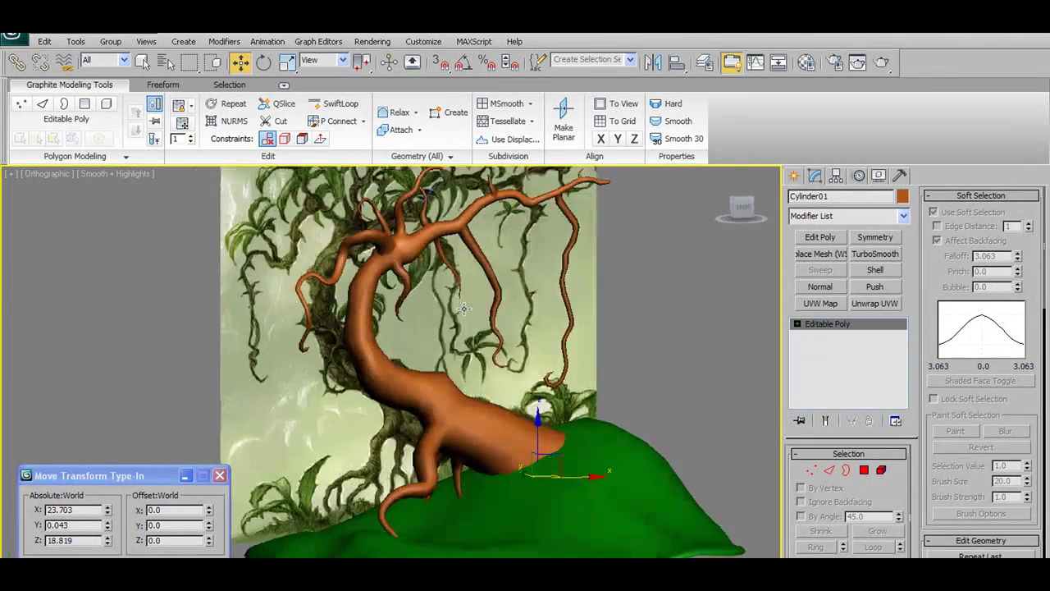
{"action": "middle_click_drag", "start_coordinate": [464, 309], "coordinate": [492, 295], "text": "alt"}
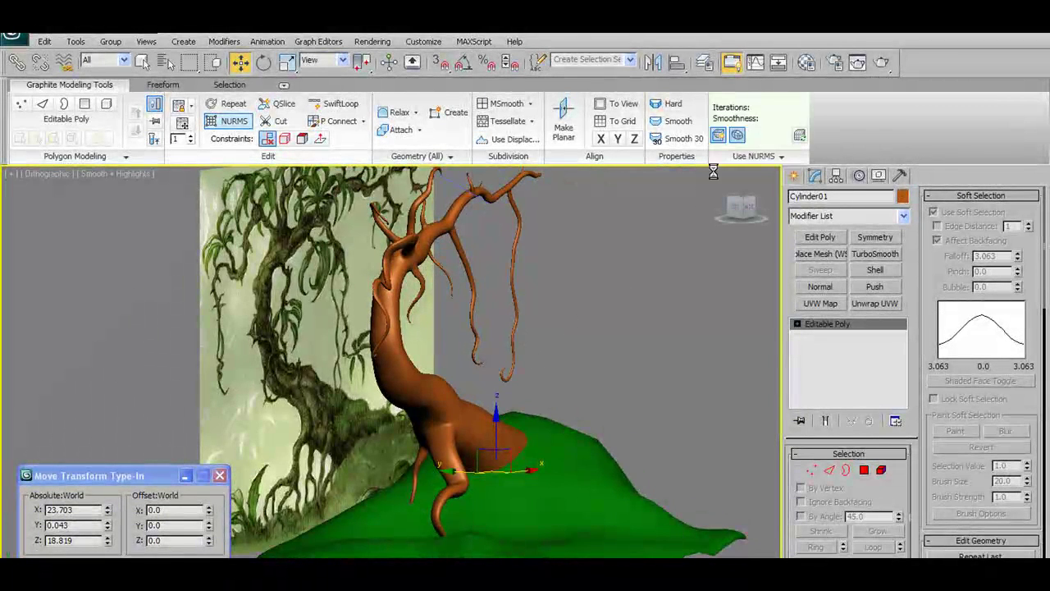
{"action": "middle_click_drag", "start_coordinate": [599, 329], "coordinate": [639, 297], "text": "alt"}
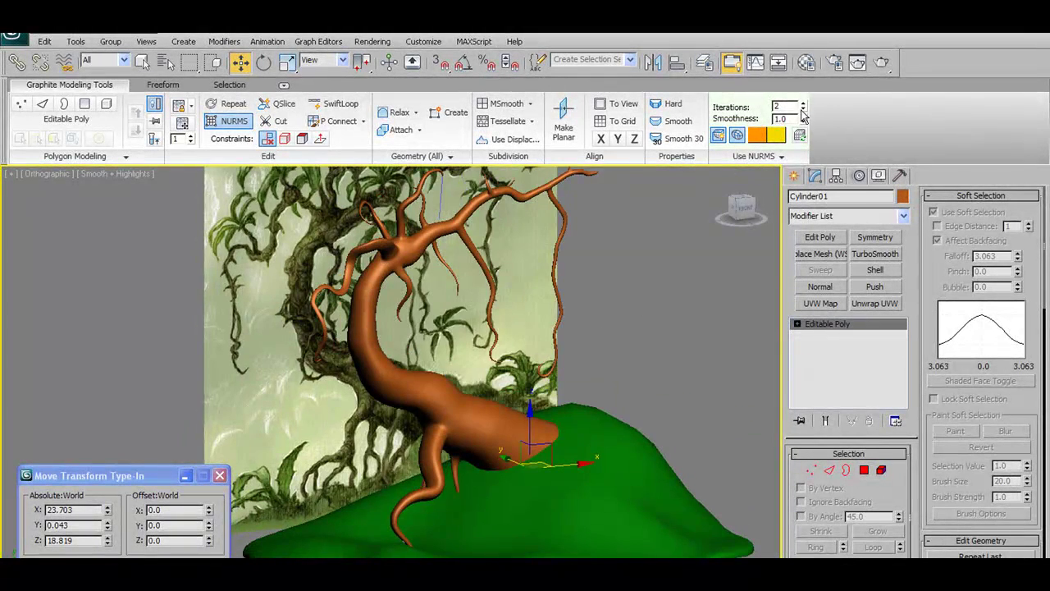
{"action": "middle_click_drag", "start_coordinate": [475, 361], "coordinate": [527, 374], "text": "alt"}
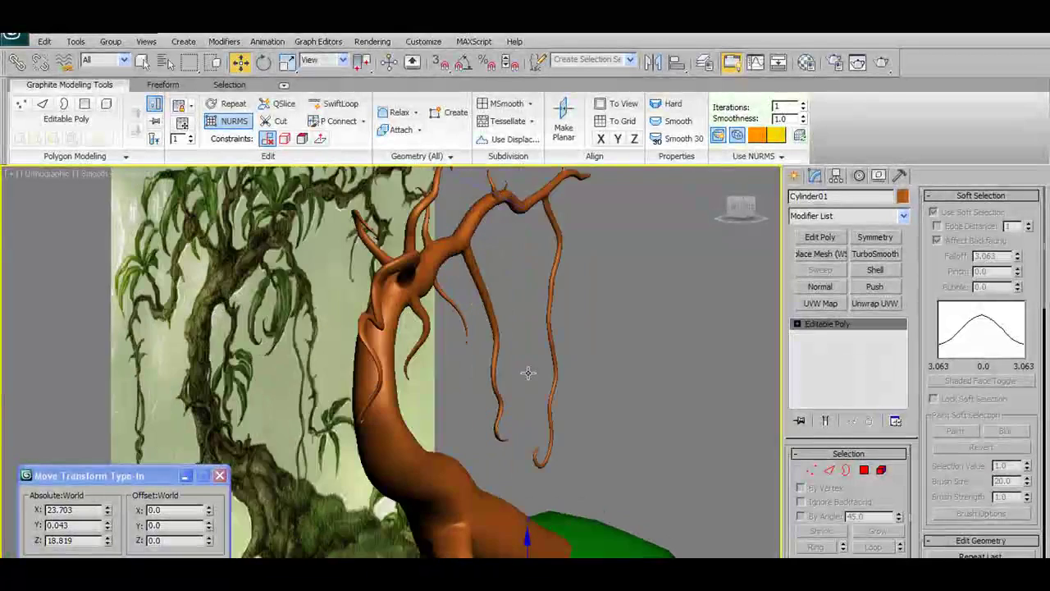
{"action": "left_click", "coordinate": [234, 121]}
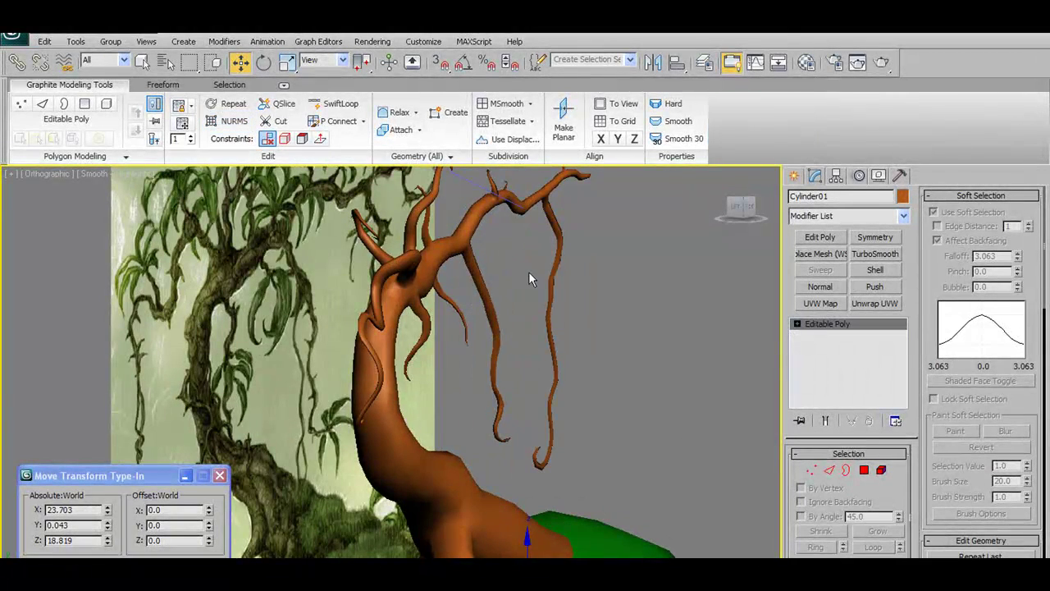
Select the vertices of the long vine hanging near the branch tip, using soft selection with a falloff of about 18.87.
{"action": "left_click", "coordinate": [811, 470]}
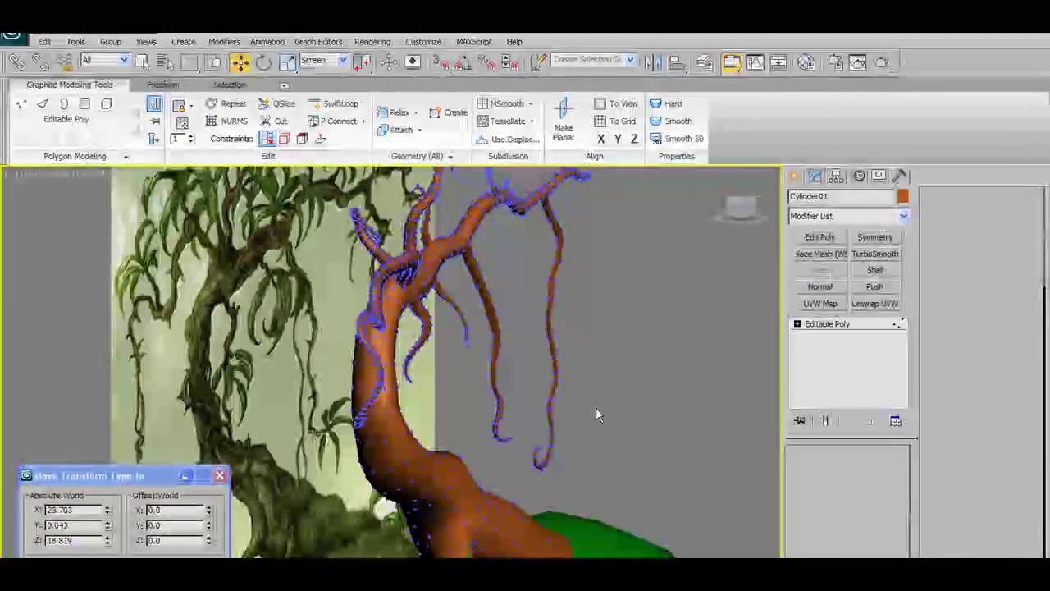
{"action": "middle_click_drag", "start_coordinate": [579, 416], "coordinate": [504, 417], "text": "alt"}
{"action": "scroll", "coordinate": [528, 329], "scroll_direction": "down", "scroll_amount": 5}
{"action": "scroll", "coordinate": [531, 309], "scroll_direction": "up", "scroll_amount": 6}
{"action": "middle_click_drag", "start_coordinate": [567, 213], "coordinate": [463, 495]}
{"action": "scroll", "coordinate": [458, 292], "scroll_direction": "down", "scroll_amount": 3}
{"action": "middle_click_drag", "start_coordinate": [458, 291], "coordinate": [477, 325]}
{"action": "middle_click_drag", "start_coordinate": [440, 363], "coordinate": [478, 361]}
{"action": "scroll", "coordinate": [485, 355], "scroll_direction": "up", "scroll_amount": 2}
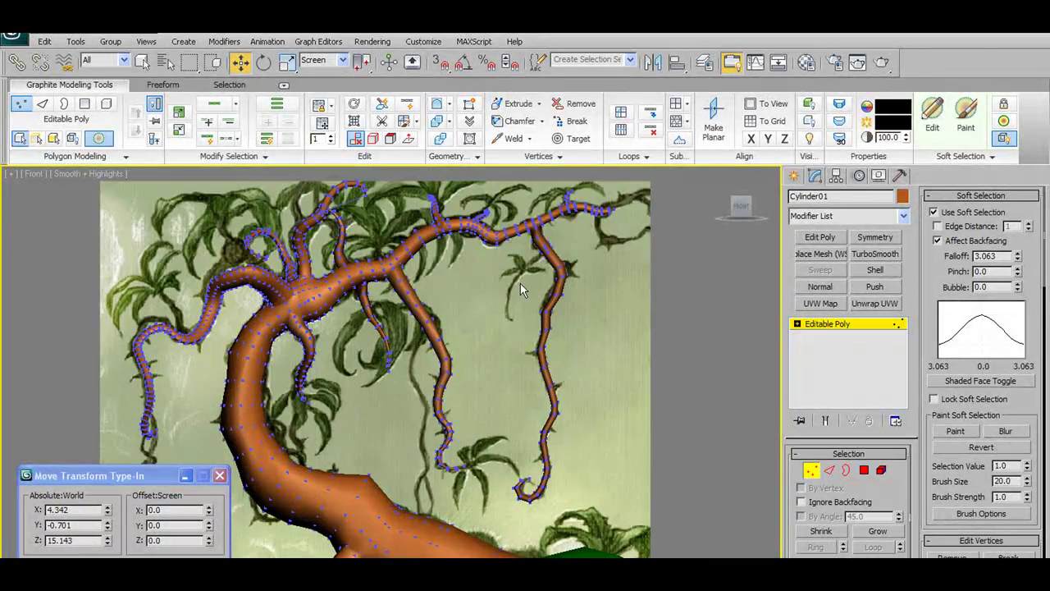
{"action": "left_click_drag", "start_coordinate": [495, 256], "coordinate": [612, 510]}
{"action": "left_click", "coordinate": [95, 139]}
{"action": "left_click", "coordinate": [96, 141]}
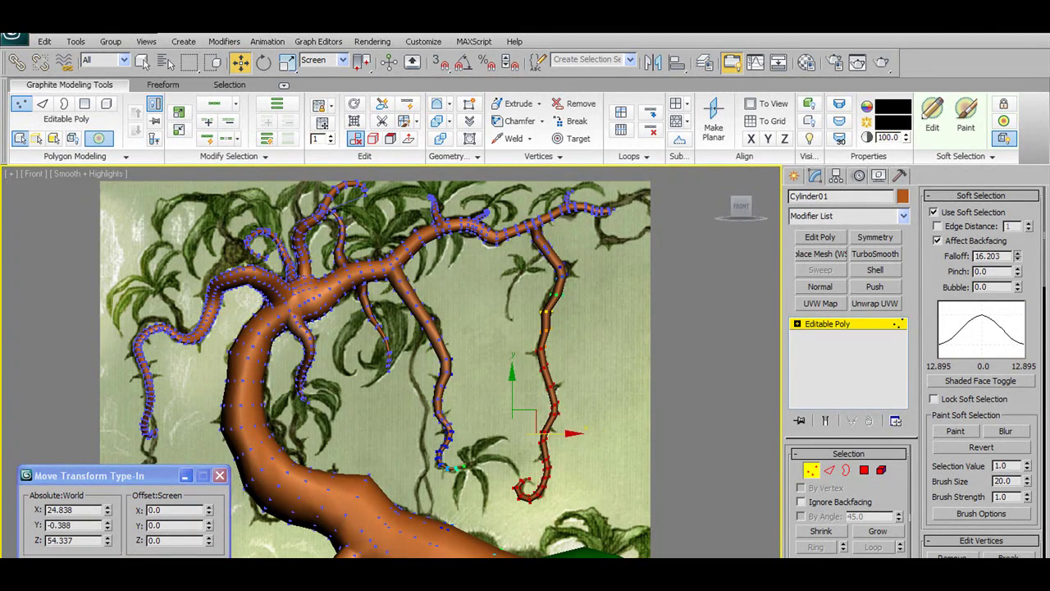
{"action": "left_click_drag", "start_coordinate": [1018, 258], "coordinate": [1048, 66]}
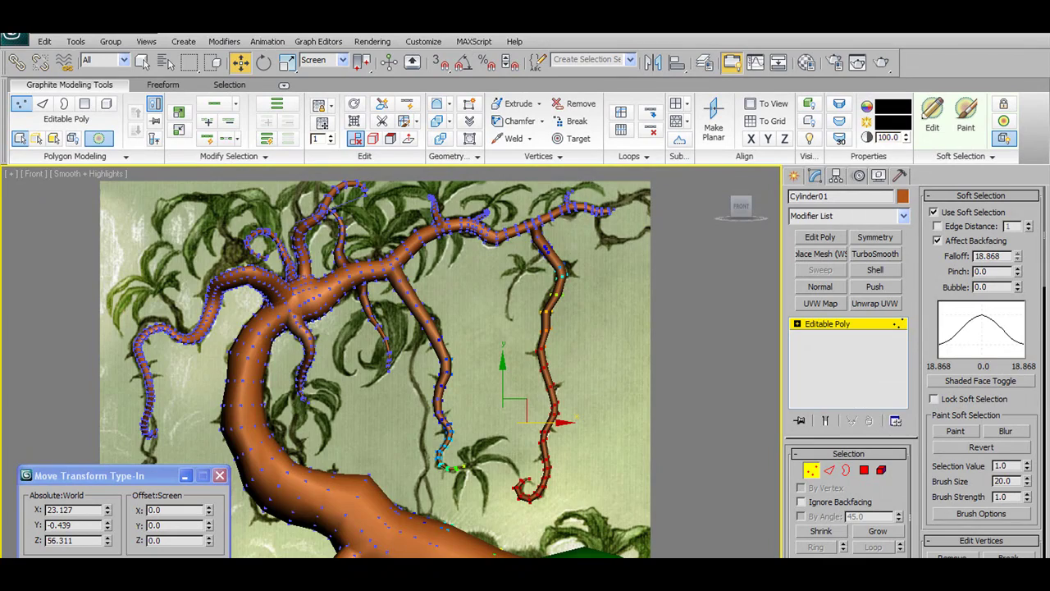
Narrow the vertex selection to the hanging vine's middle section and reduce the soft selection falloff to about 18.11.
{"action": "middle_click_drag", "start_coordinate": [588, 401], "coordinate": [649, 424], "text": "alt"}
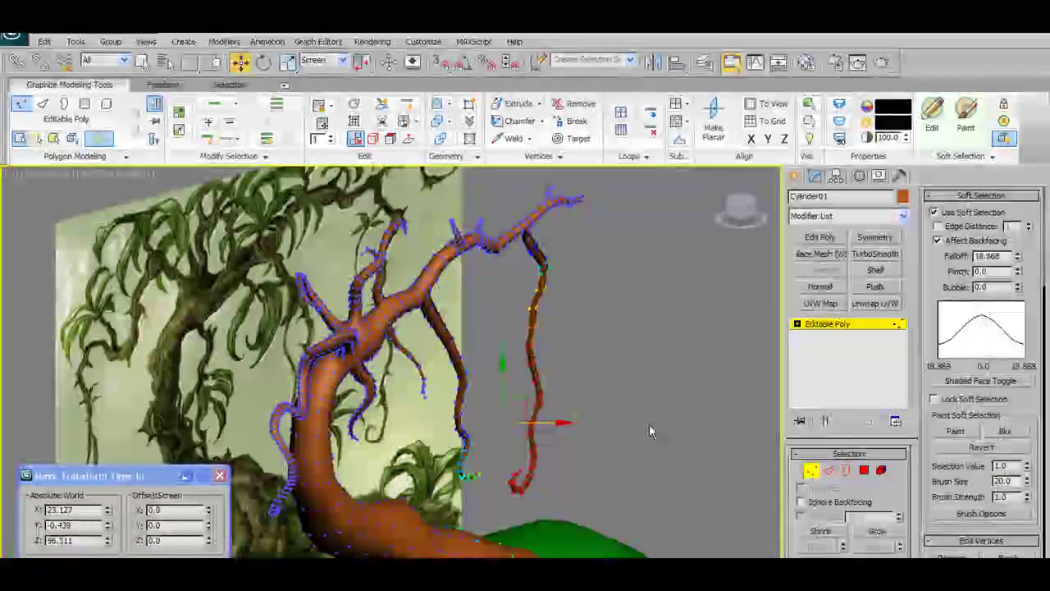
{"action": "middle_click_drag", "start_coordinate": [615, 362], "coordinate": [598, 339], "text": "alt"}
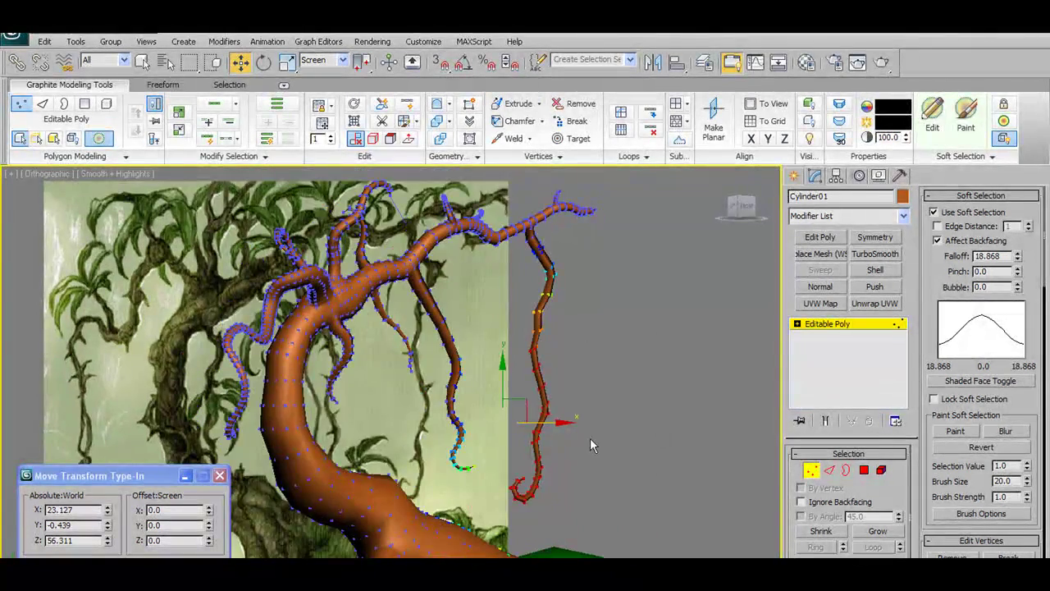
{"action": "middle_click_drag", "start_coordinate": [596, 421], "coordinate": [649, 413], "text": "alt"}
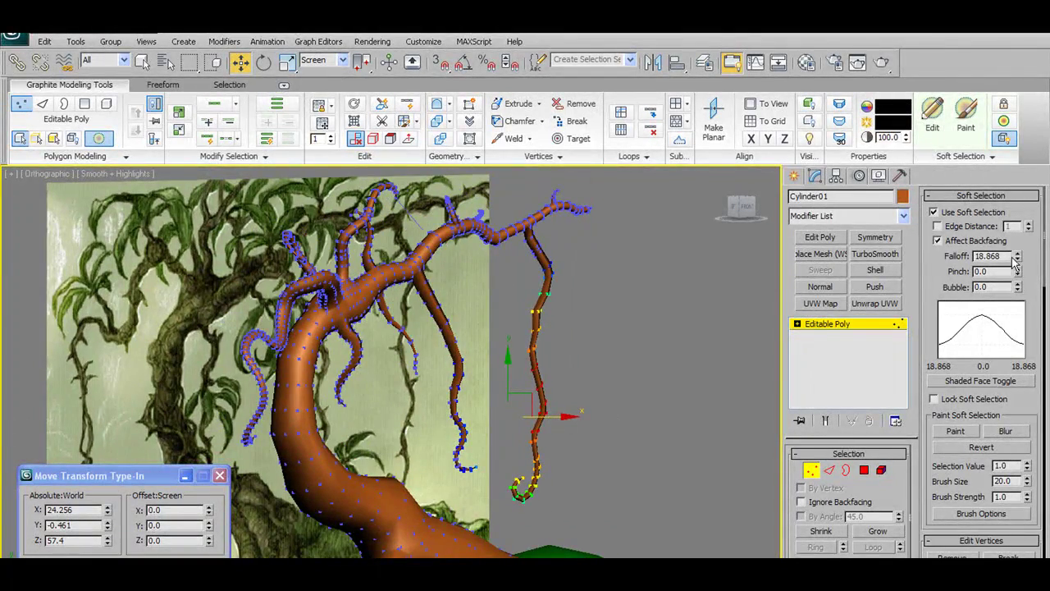
{"action": "left_click_drag", "start_coordinate": [1017, 258], "coordinate": [1016, 269]}
{"action": "middle_click_drag", "start_coordinate": [715, 341], "coordinate": [679, 349], "text": "alt"}
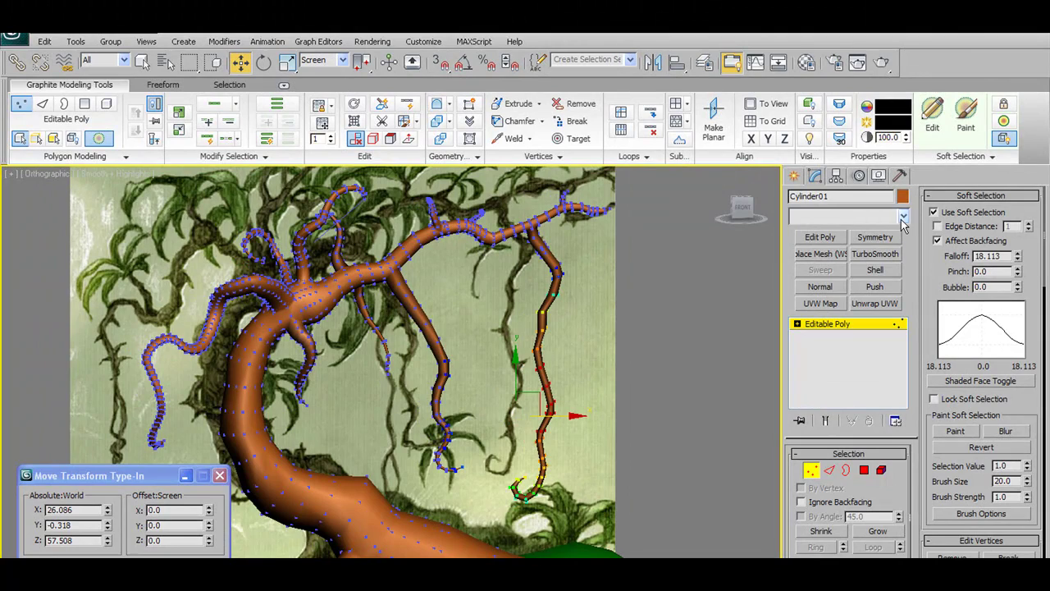
Apply a Bend modifier to the soft-selected vertices of the hanging vine.
{"action": "left_click", "coordinate": [869, 216]}
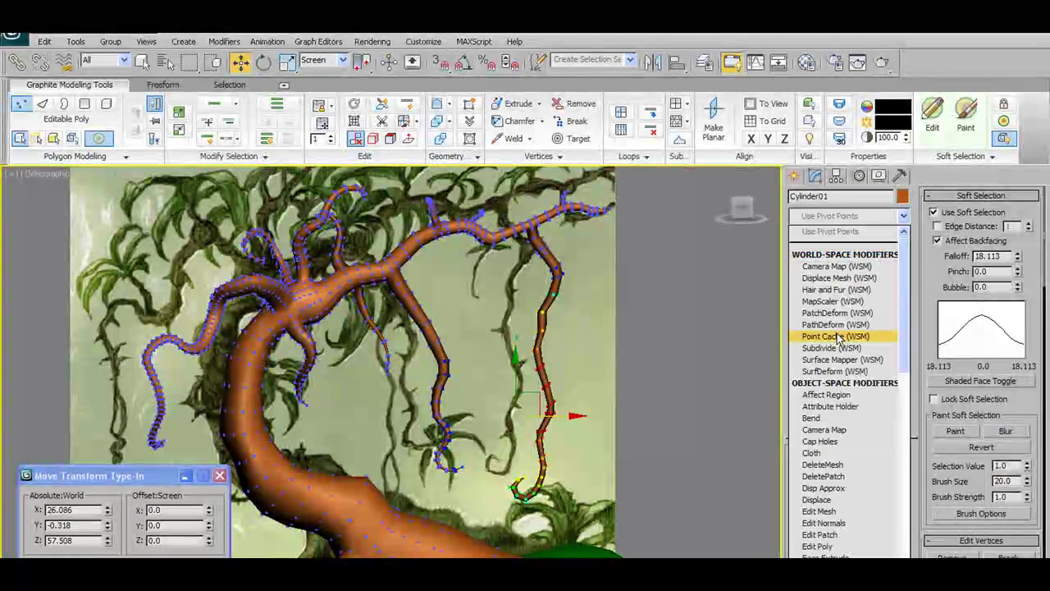
{"action": "left_click", "coordinate": [812, 418]}
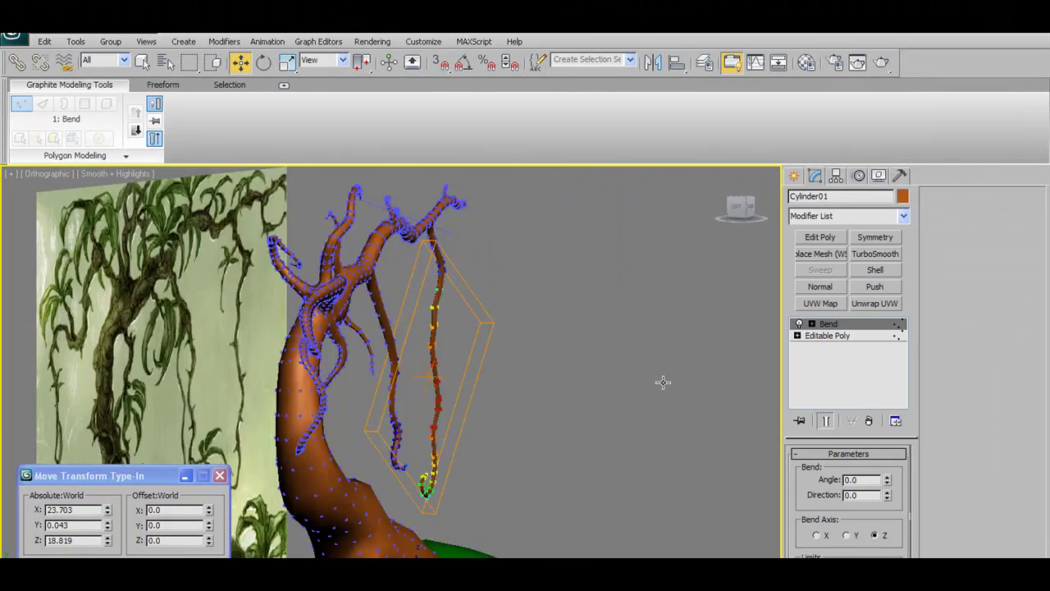
{"action": "middle_click_drag", "start_coordinate": [663, 382], "coordinate": [605, 392], "text": "alt"}
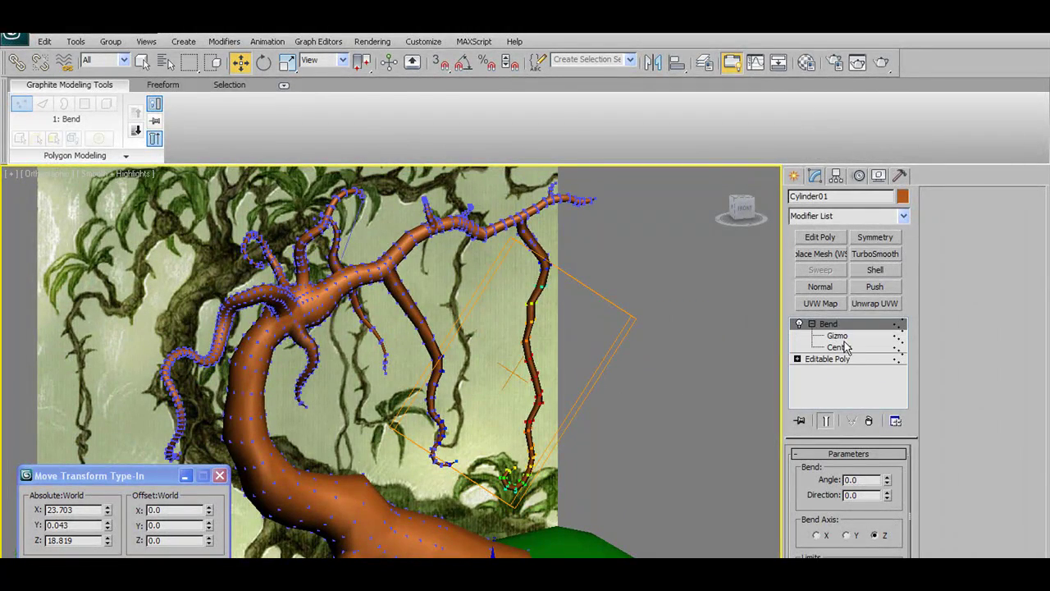
Move the Bend center up the vine to about X 32.76, Y 0.06 and Z 79.21.
{"action": "left_click", "coordinate": [838, 348]}
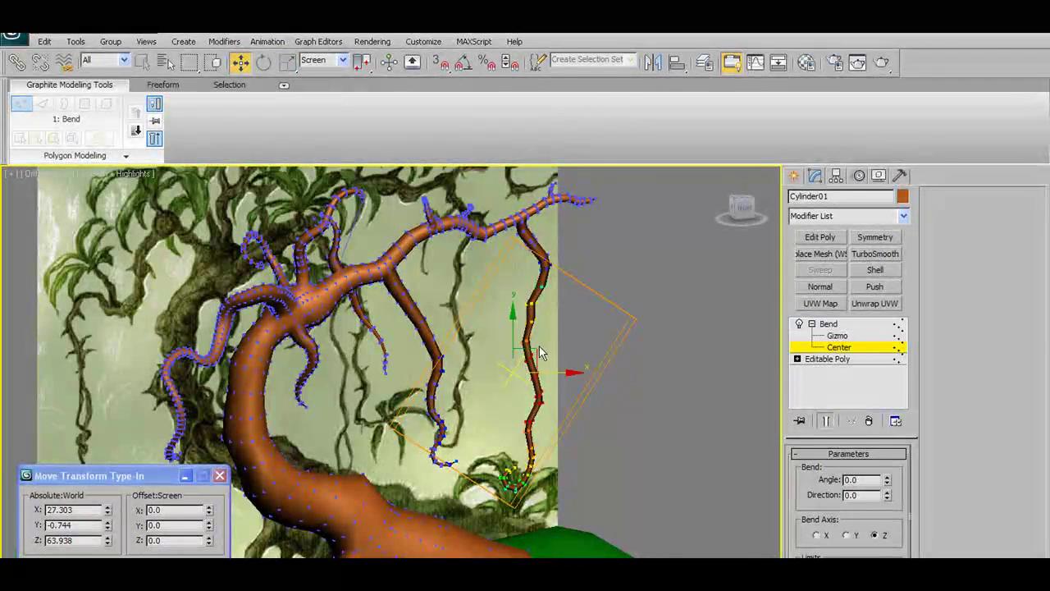
{"action": "middle_click_drag", "start_coordinate": [553, 334], "coordinate": [565, 353], "text": "alt"}
{"action": "left_click_drag", "start_coordinate": [560, 353], "coordinate": [562, 354]}
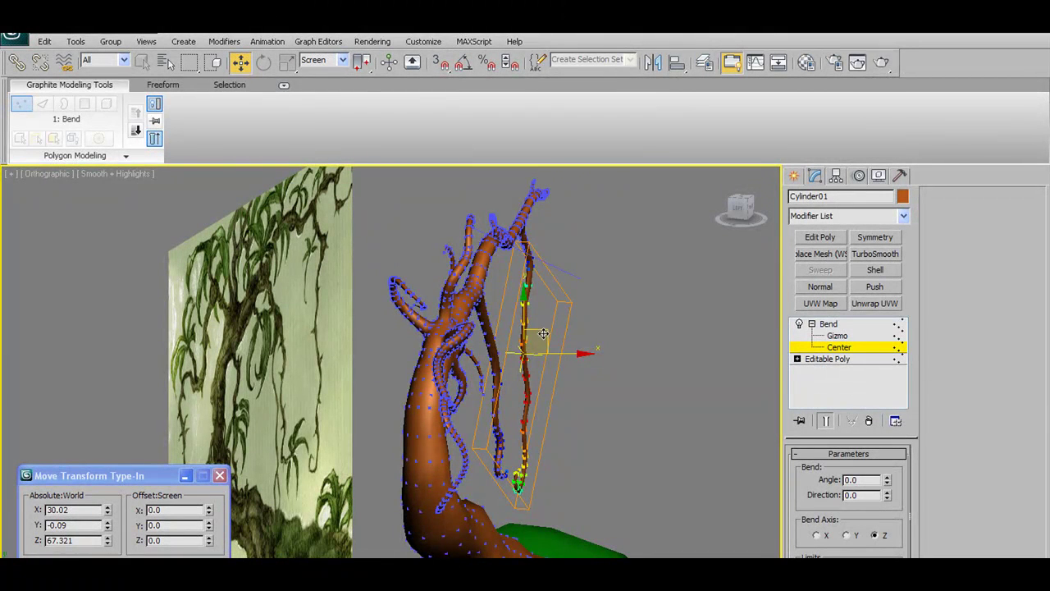
{"action": "middle_click_drag", "start_coordinate": [552, 270], "coordinate": [515, 267], "text": "alt"}
{"action": "middle_click_drag", "start_coordinate": [607, 332], "coordinate": [570, 321], "text": "alt"}
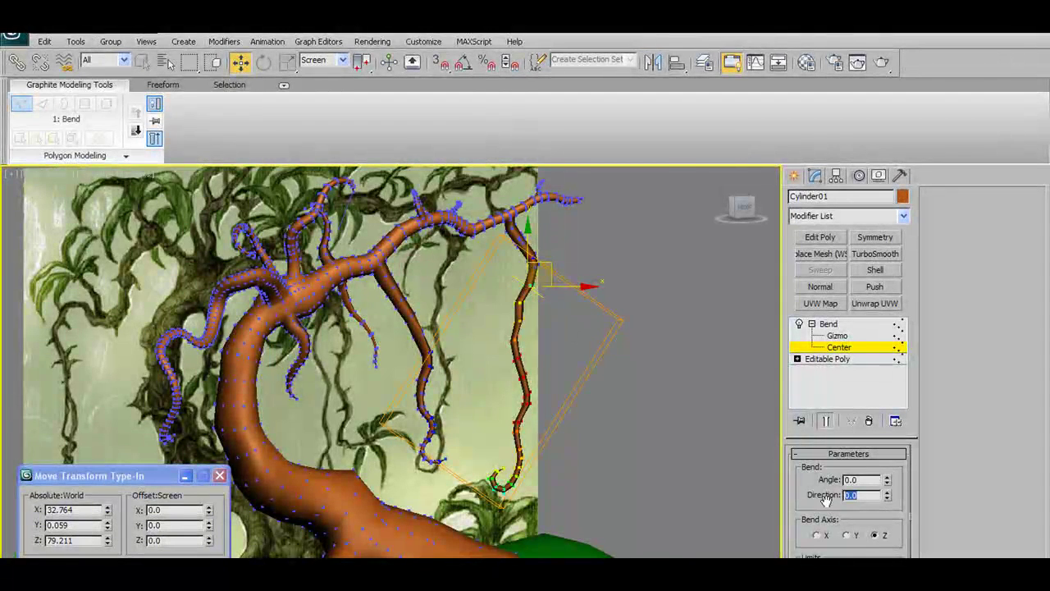
Set the Bend direction to 90 and the bend angle to 135.
{"action": "middle_click_drag", "start_coordinate": [627, 452], "coordinate": [570, 390], "text": "alt"}
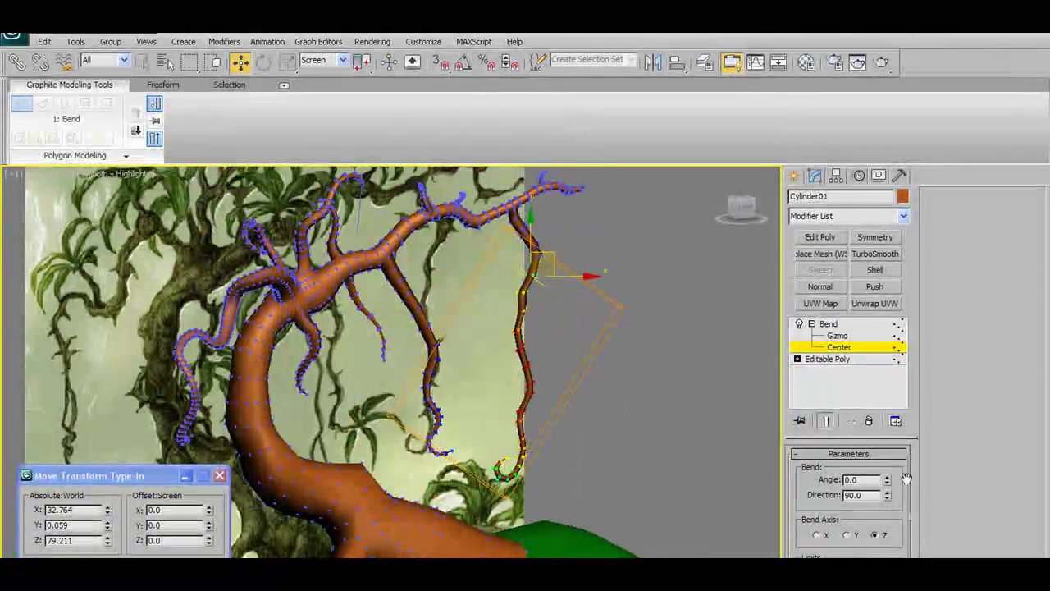
{"action": "left_click_drag", "start_coordinate": [913, 407], "coordinate": [966, 193]}
{"action": "left_click_drag", "start_coordinate": [919, 558], "coordinate": [919, 590]}
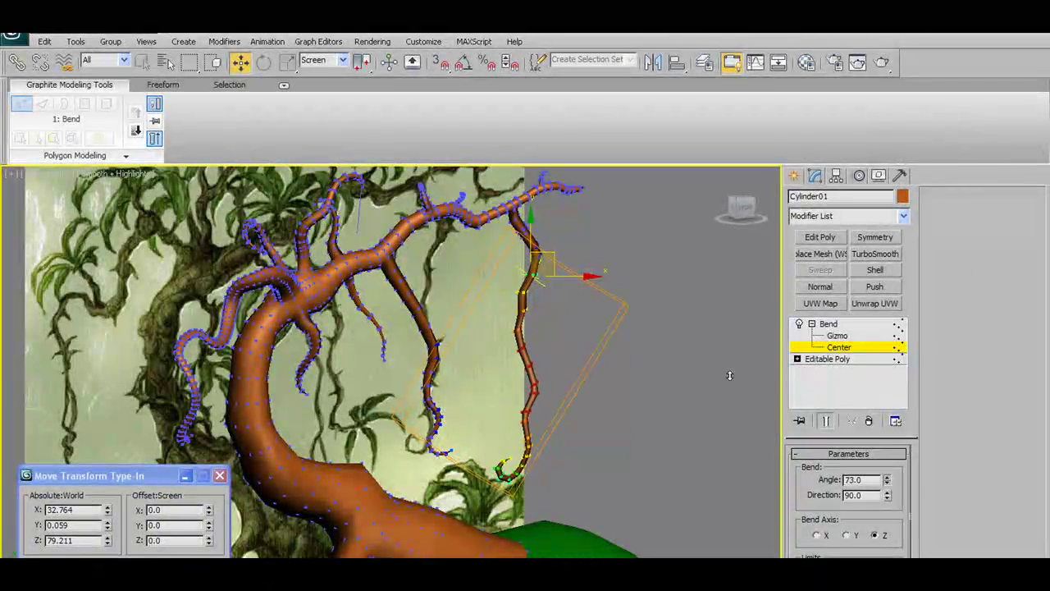
{"action": "middle_click_drag", "start_coordinate": [655, 285], "coordinate": [654, 345], "text": "alt"}
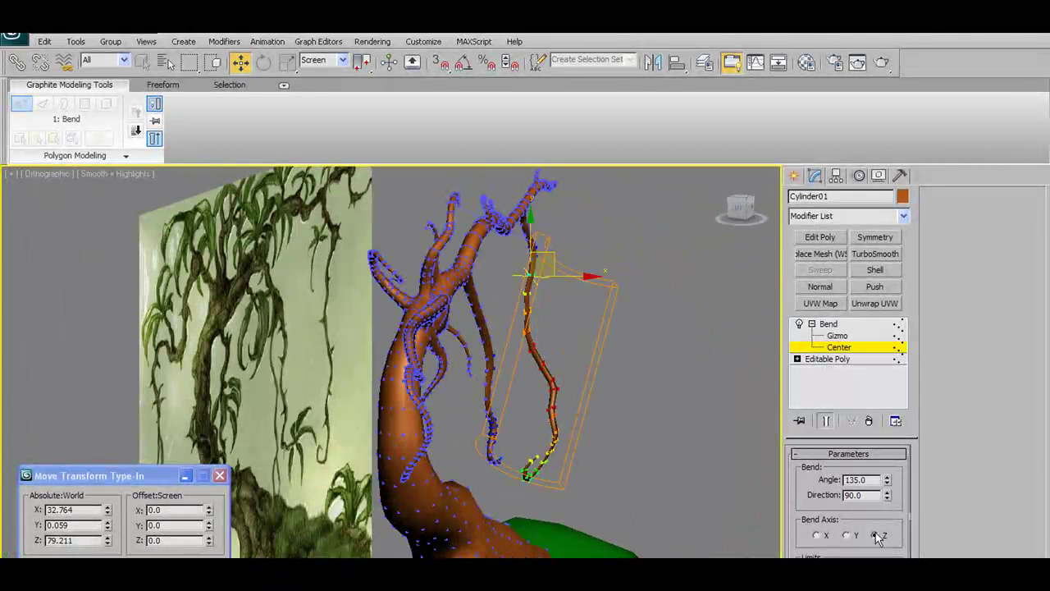
Try the Y bend axis, switch the Bend to the X axis, and reduce its angle to about 90.5.
{"action": "left_click", "coordinate": [847, 535]}
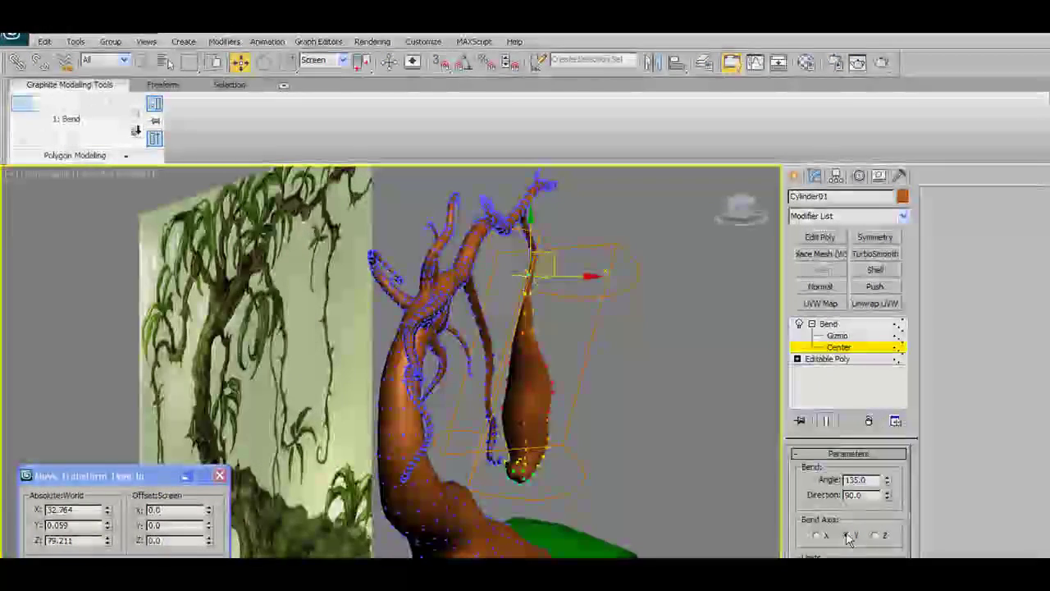
{"action": "left_click", "coordinate": [816, 534]}
{"action": "middle_click_drag", "start_coordinate": [628, 392], "coordinate": [593, 391], "text": "alt"}
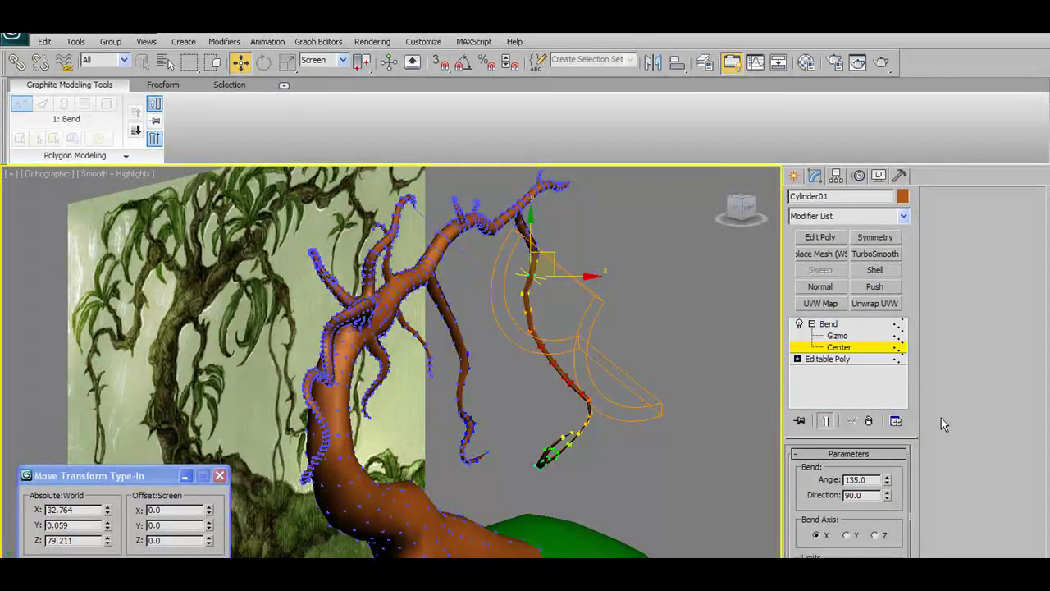
{"action": "middle_click_drag", "start_coordinate": [616, 384], "coordinate": [650, 383], "text": "alt"}
{"action": "left_click_drag", "start_coordinate": [886, 479], "coordinate": [958, 543]}
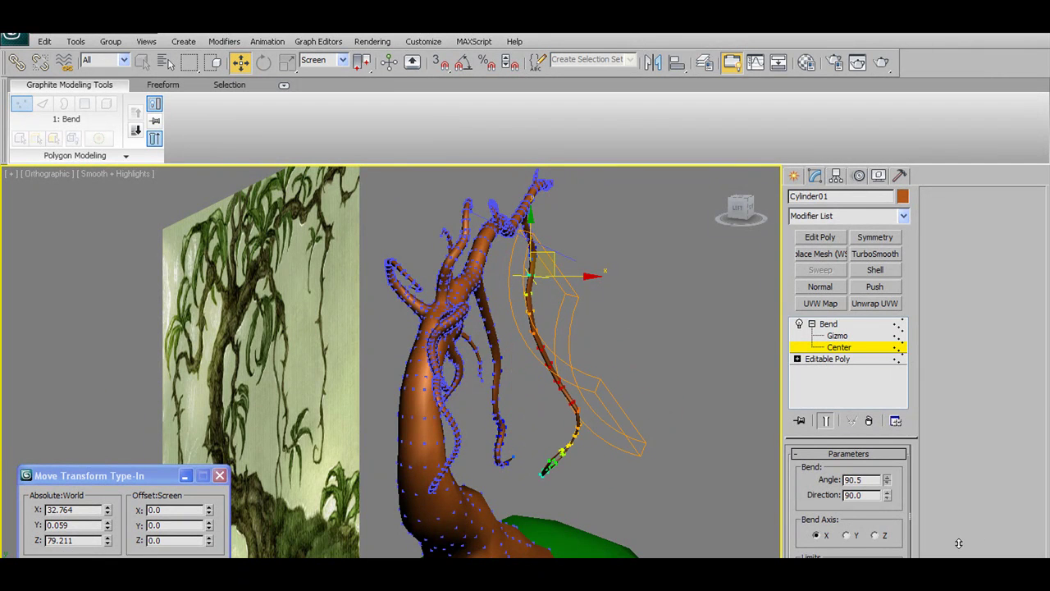
{"action": "middle_click_drag", "start_coordinate": [467, 263], "coordinate": [526, 286], "text": "alt"}
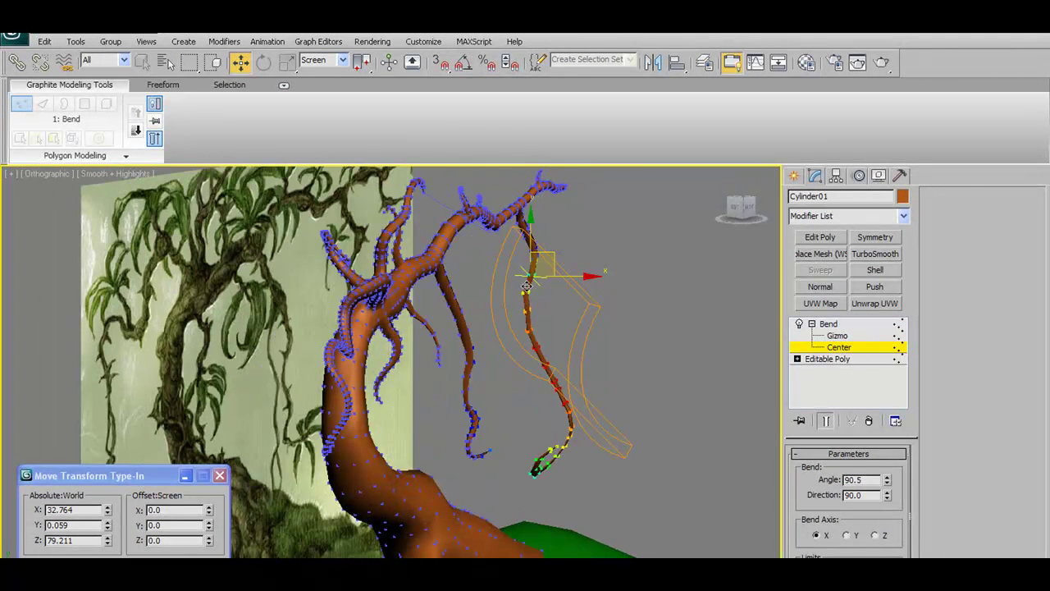
Try moving the Bend center down the vine and bring it back up near the vine's top.
{"action": "left_click_drag", "start_coordinate": [555, 259], "coordinate": [548, 338]}
{"action": "middle_click_drag", "start_coordinate": [549, 340], "coordinate": [526, 315], "text": "alt"}
{"action": "left_click_drag", "start_coordinate": [543, 334], "coordinate": [548, 258]}
{"action": "middle_click_drag", "start_coordinate": [553, 251], "coordinate": [636, 302], "text": "alt"}
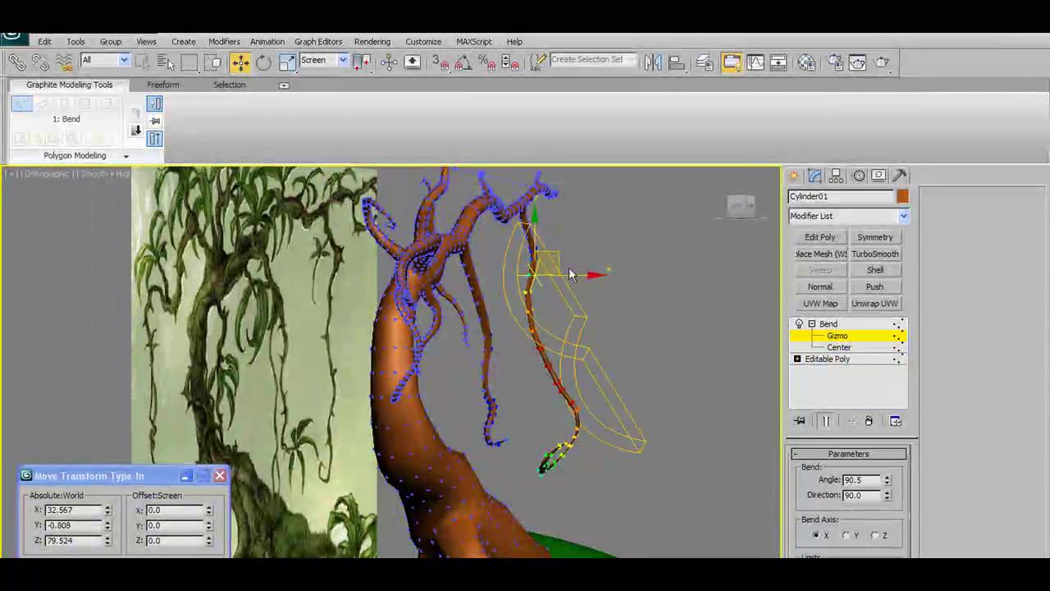
Move the Bend gizmo to about X 30.33, Y 4.31 and Z 73.15, and set the bend axis to Z.
{"action": "left_click_drag", "start_coordinate": [557, 258], "coordinate": [512, 300]}
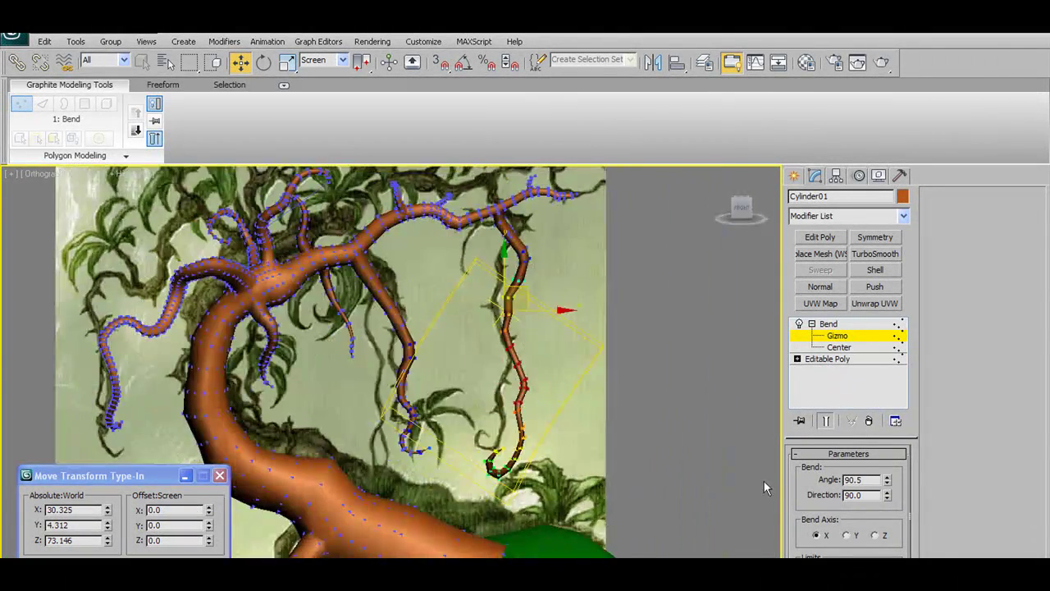
{"action": "left_click", "coordinate": [875, 534]}
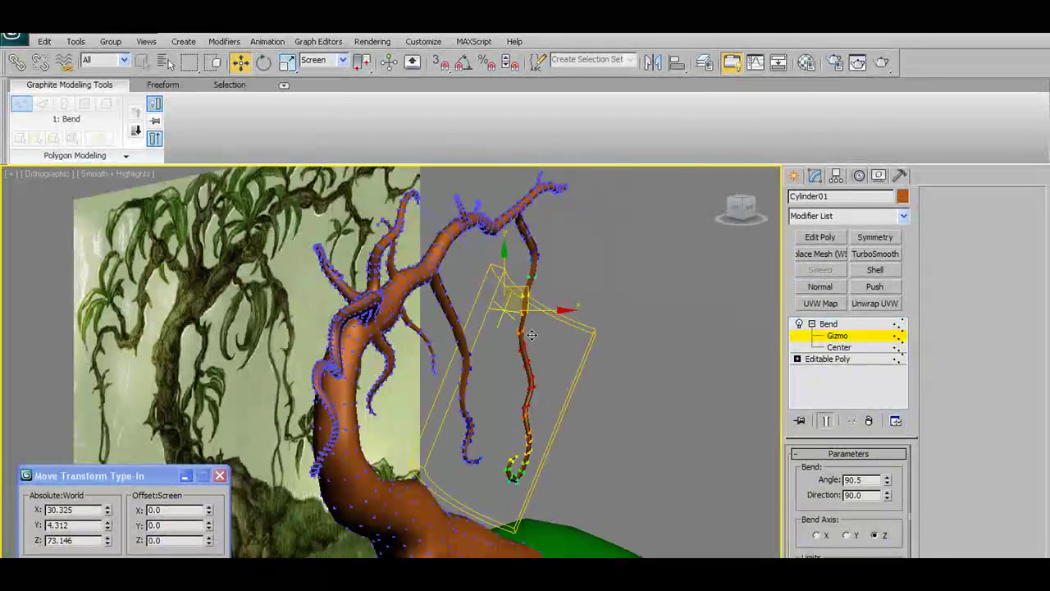
Move the Bend gizmo toward the top of the outermost vine, to about X 34.90, Y 0.80 and Z 79.22.
{"action": "scroll", "coordinate": [489, 297], "scroll_direction": "up", "scroll_amount": 5}
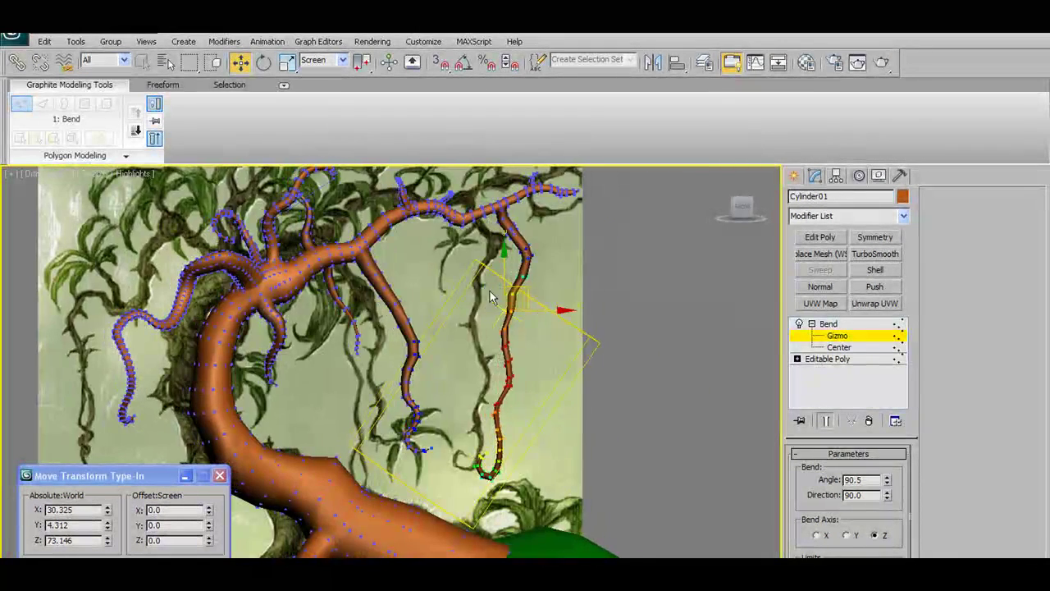
{"action": "left_click_drag", "start_coordinate": [547, 256], "coordinate": [539, 255]}
{"action": "middle_click_drag", "start_coordinate": [539, 255], "coordinate": [609, 321], "text": "alt"}
{"action": "mouse_move", "coordinate": [578, 281]}
{"action": "left_mouse_down"}
{"action": "mouse_move", "coordinate": [595, 279]}
{"action": "mouse_move", "coordinate": [576, 280]}
{"action": "mouse_move", "coordinate": [586, 285]}
{"action": "left_mouse_up"}
{"action": "mouse_move", "coordinate": [613, 313]}
{"action": "middle_mouse_down", "text": "alt"}
{"action": "mouse_move", "coordinate": [637, 311]}
{"action": "mouse_move", "coordinate": [617, 310]}
{"action": "middle_mouse_up", "text": "alt"}
{"action": "left_click_drag", "start_coordinate": [592, 279], "coordinate": [603, 280]}
{"action": "middle_click_drag", "start_coordinate": [605, 287], "coordinate": [558, 309], "text": "alt"}
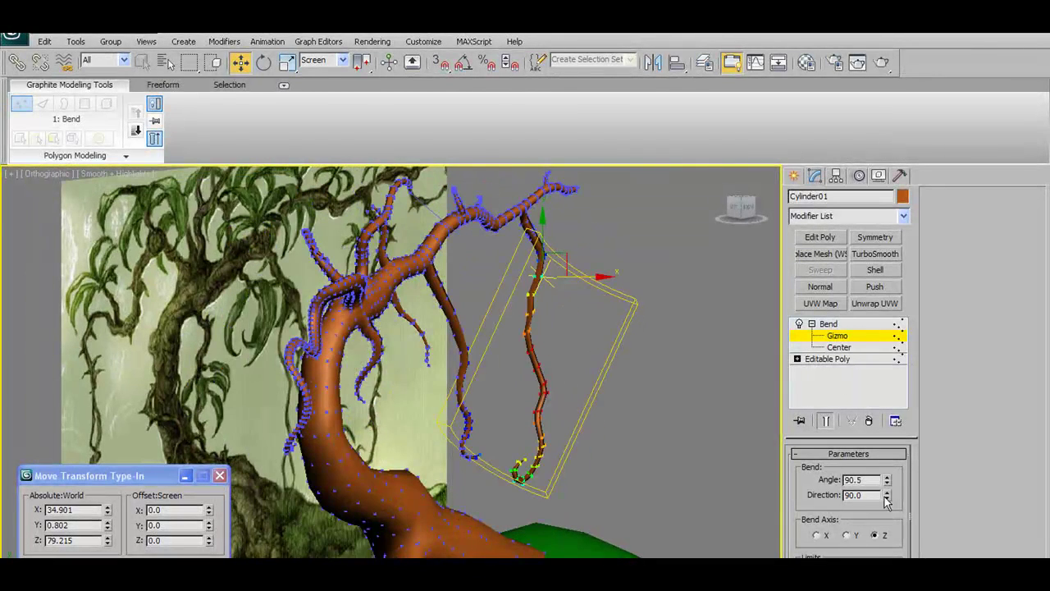
Raise the Bend angle to 166.5 and check the vine's curve from several sides.
{"action": "left_click_drag", "start_coordinate": [890, 491], "coordinate": [890, 435]}
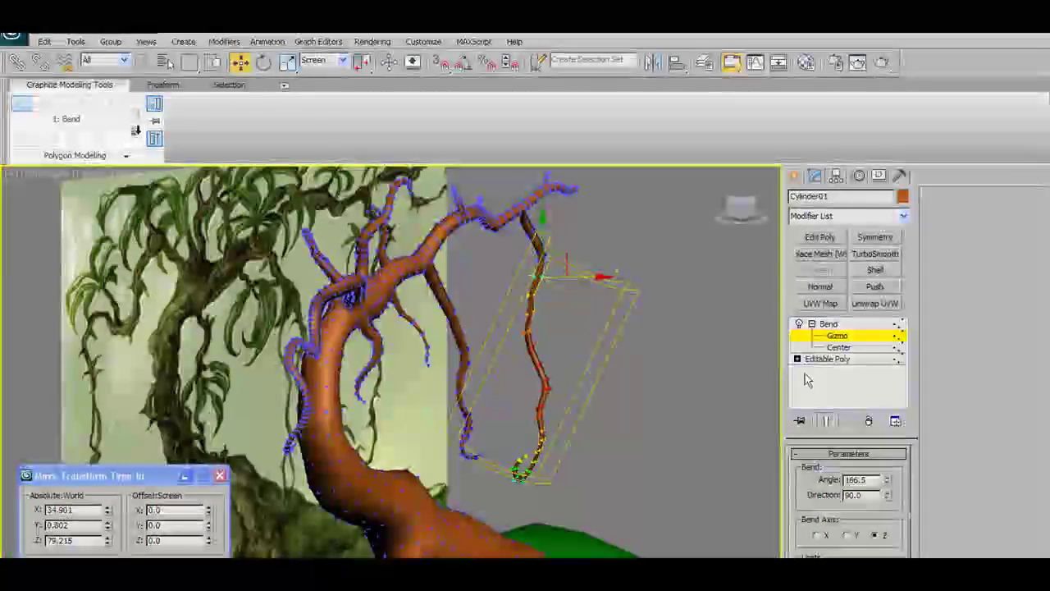
{"action": "middle_click_drag", "start_coordinate": [495, 418], "coordinate": [865, 385], "text": "alt"}
{"action": "middle_click_drag", "start_coordinate": [880, 386], "coordinate": [750, 389], "text": "alt"}
Turn off soft selection in the base Editable Poly and select all vertices of the outermost vine below its upper curve.
{"action": "left_click", "coordinate": [813, 324]}
{"action": "left_click", "coordinate": [825, 325]}
{"action": "left_click", "coordinate": [827, 336]}
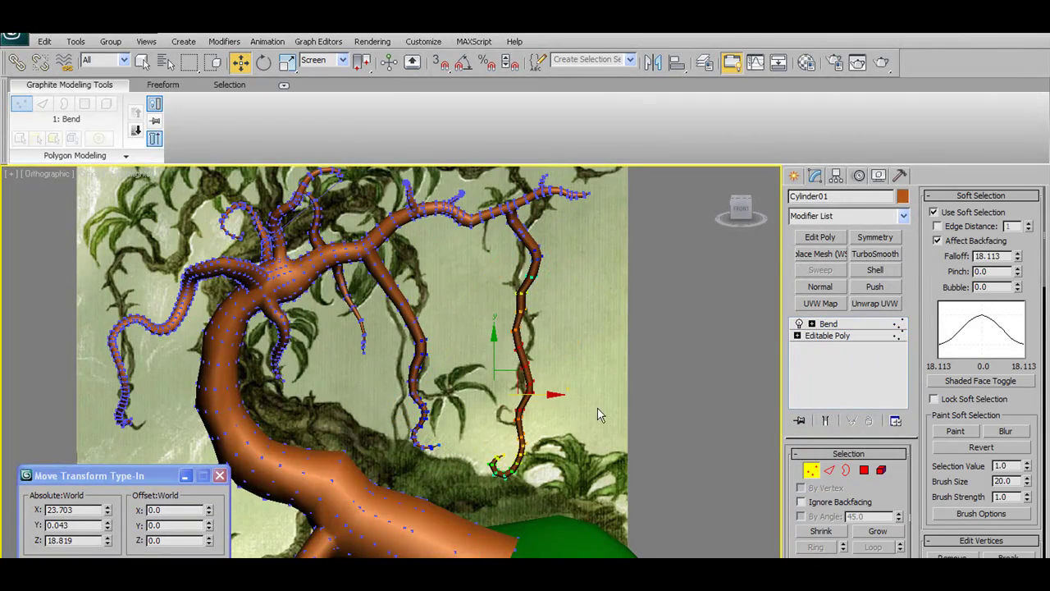
{"action": "middle_click_drag", "start_coordinate": [542, 402], "coordinate": [572, 412], "text": "alt"}
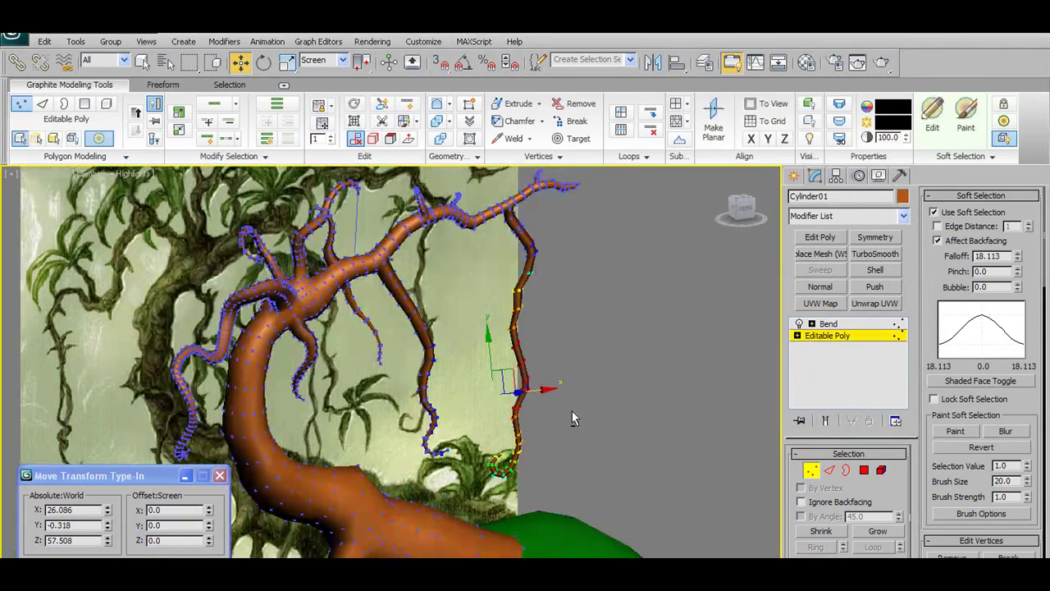
{"action": "left_click", "coordinate": [934, 214]}
{"action": "middle_click_drag", "start_coordinate": [668, 321], "coordinate": [640, 321], "text": "alt"}
{"action": "left_click", "coordinate": [535, 299]}
{"action": "middle_click_drag", "start_coordinate": [533, 299], "coordinate": [496, 272], "text": "alt"}
{"action": "left_click_drag", "start_coordinate": [488, 265], "coordinate": [592, 428]}
{"action": "middle_click_drag", "start_coordinate": [577, 487], "coordinate": [599, 457], "text": "alt"}
{"action": "middle_click_drag", "start_coordinate": [540, 277], "coordinate": [514, 277], "text": "alt"}
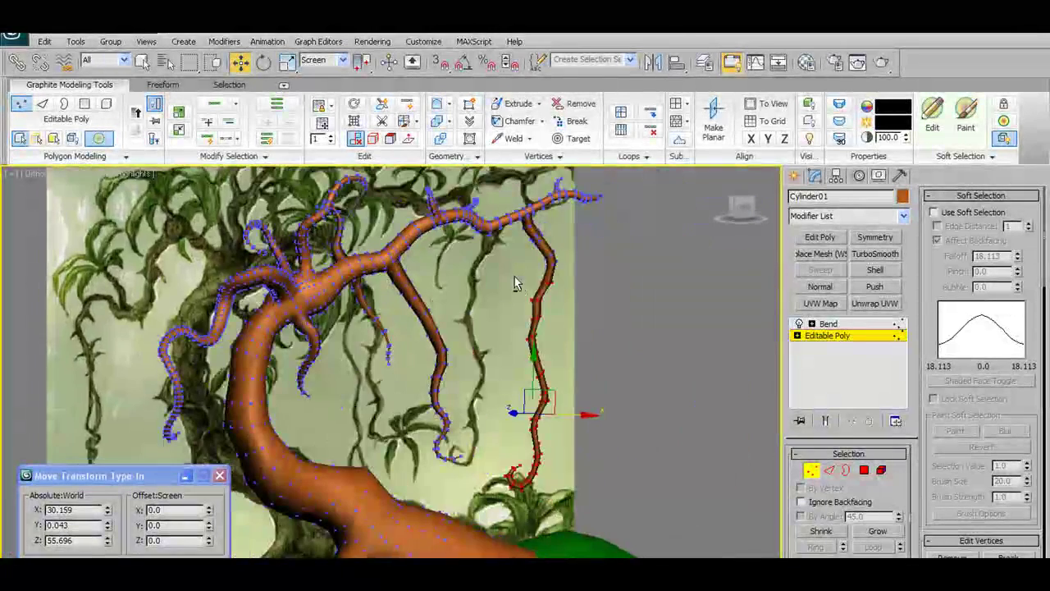
Move the Bend center onto the upper part of the vine, to about X 32.77, Y 0.56 and Z 79.59.
{"action": "left_click", "coordinate": [828, 324]}
{"action": "middle_click_drag", "start_coordinate": [574, 329], "coordinate": [597, 343], "text": "alt"}
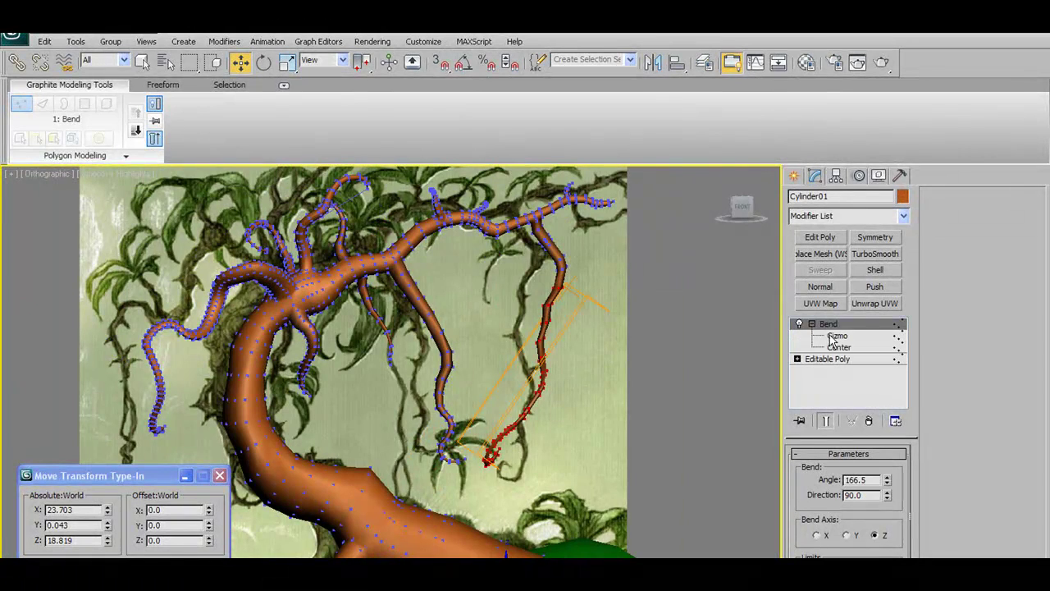
{"action": "left_click", "coordinate": [837, 337]}
{"action": "left_click", "coordinate": [830, 348]}
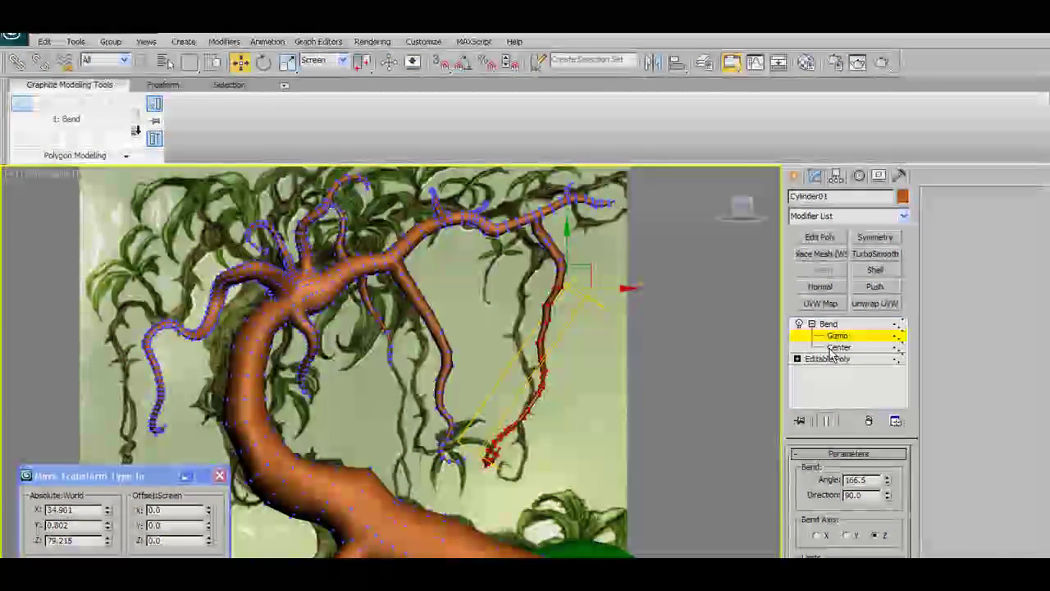
{"action": "middle_click_drag", "start_coordinate": [577, 287], "coordinate": [597, 270], "text": "alt"}
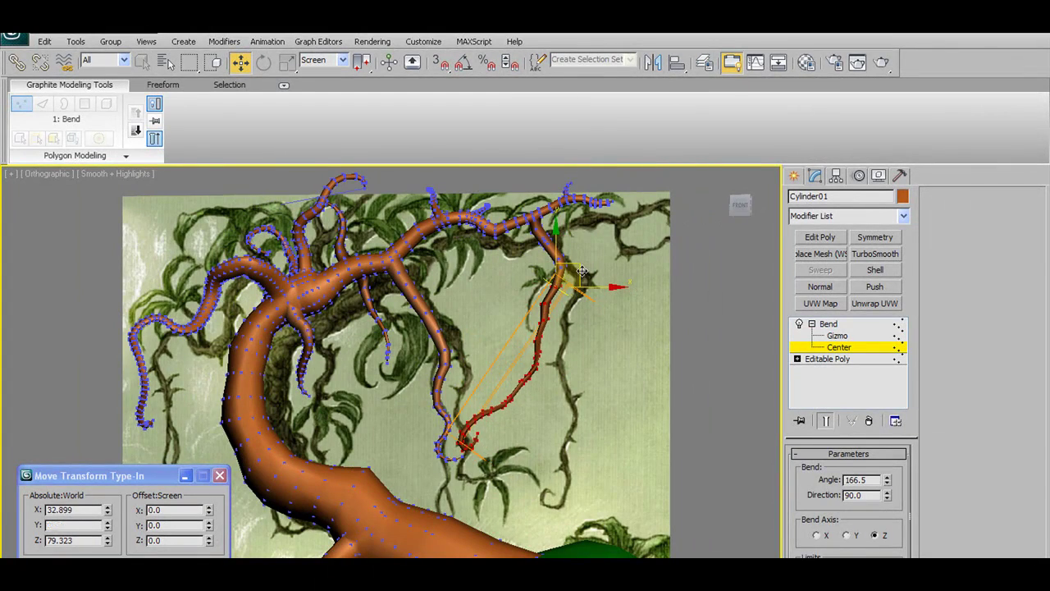
{"action": "left_click_drag", "start_coordinate": [581, 269], "coordinate": [579, 272]}
{"action": "middle_click_drag", "start_coordinate": [579, 272], "coordinate": [673, 295], "text": "alt"}
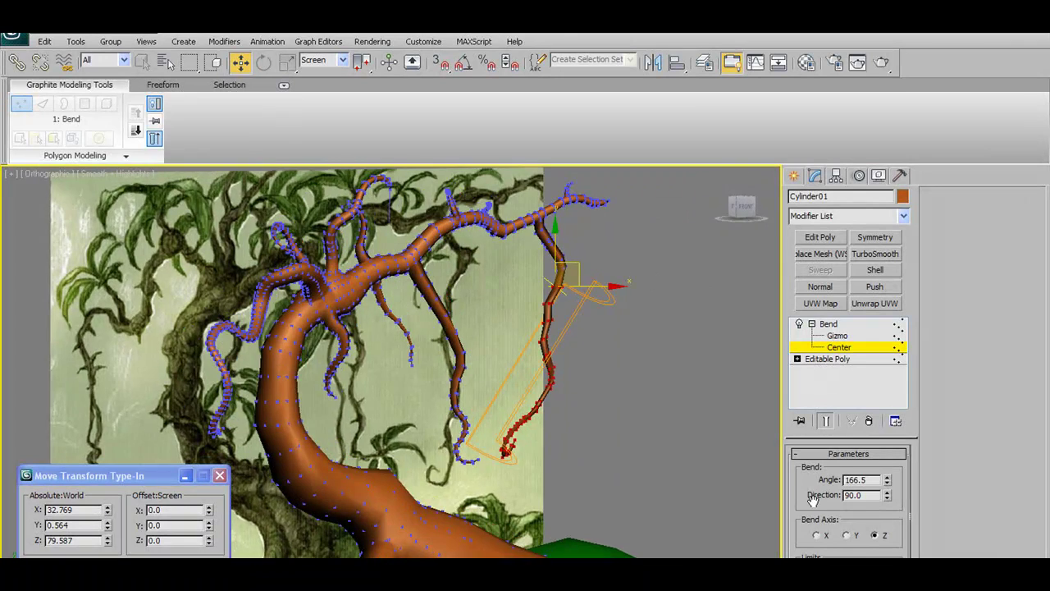
Set the bend axis to X and bring the bend angle to about -54.
{"action": "left_click", "coordinate": [814, 534]}
{"action": "middle_click_drag", "start_coordinate": [588, 371], "coordinate": [621, 369], "text": "alt"}
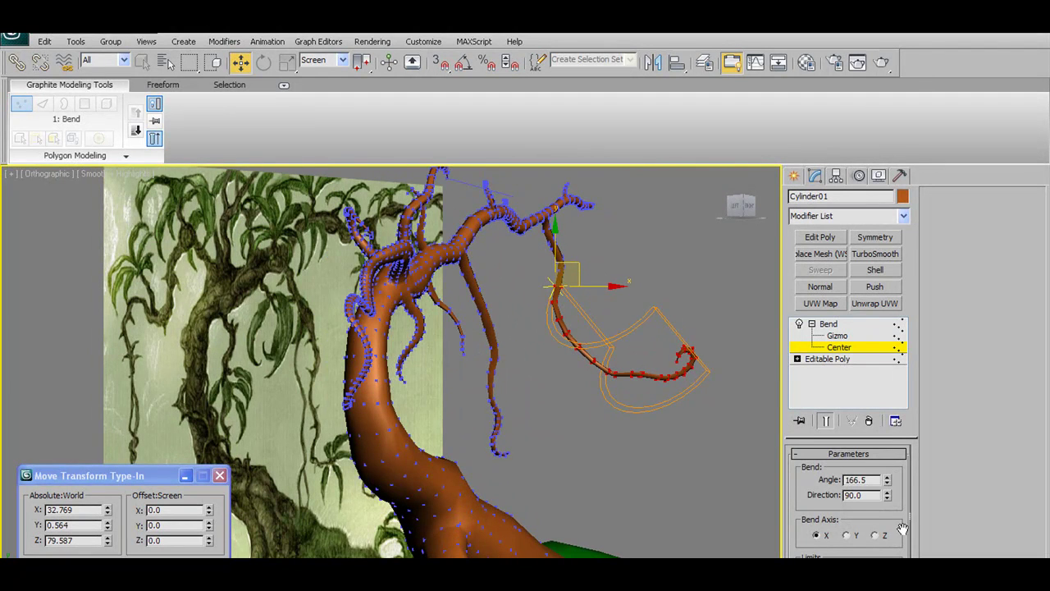
{"action": "left_click_drag", "start_coordinate": [887, 484], "coordinate": [887, 533]}
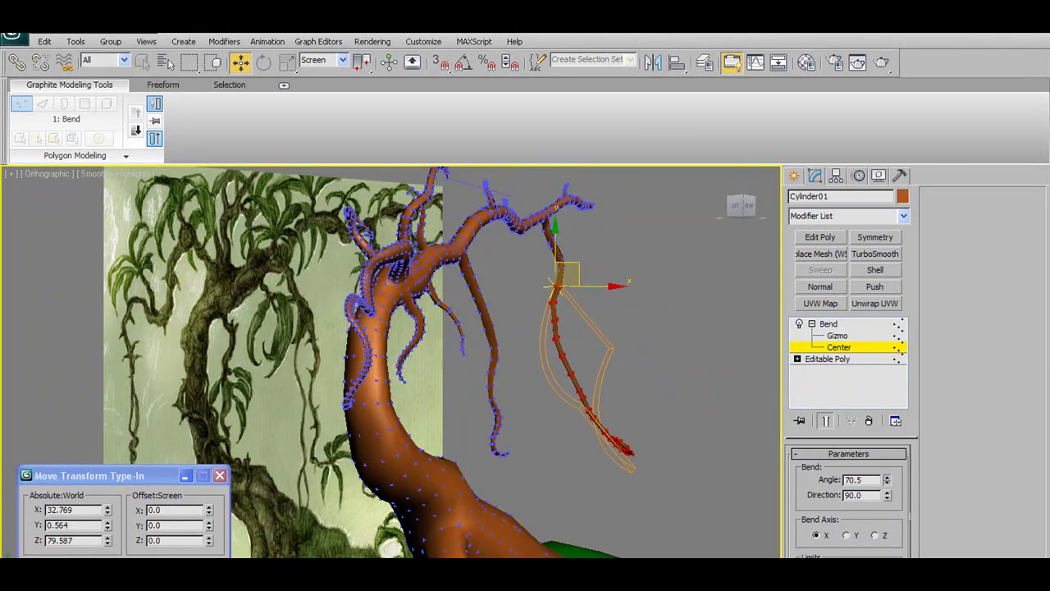
{"action": "middle_click_drag", "start_coordinate": [518, 470], "coordinate": [694, 458], "text": "alt"}
{"action": "scroll", "coordinate": [589, 483], "scroll_direction": "down", "scroll_amount": 1}
{"action": "scroll", "coordinate": [599, 465], "scroll_direction": "down", "scroll_amount": 2}
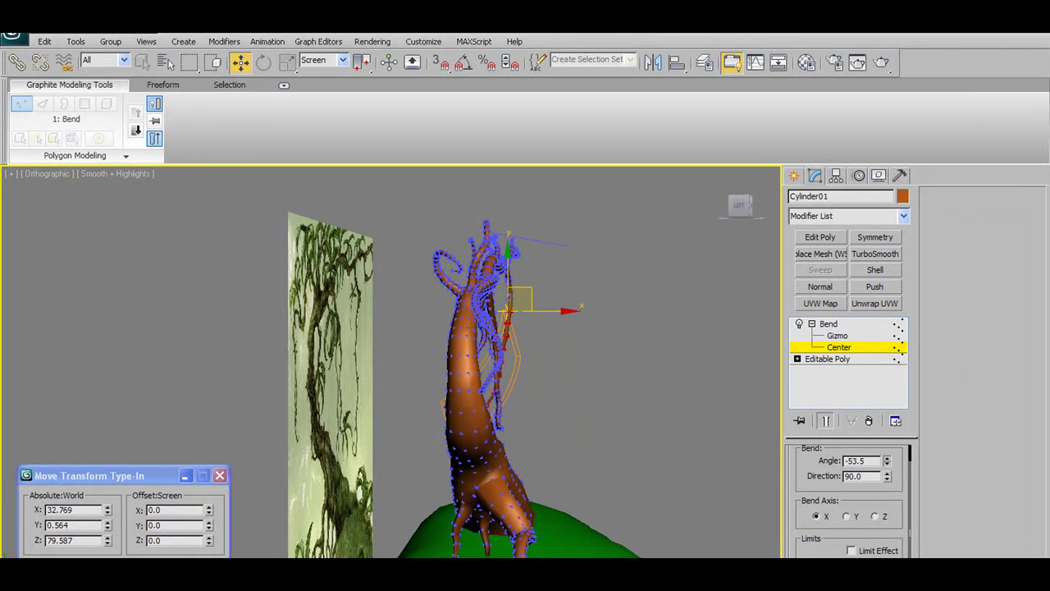
Move the Bend gizmo to about X 33.44, Y 0.05 and Z 78.99, aligning it with the start of the bent vine section.
{"action": "middle_click_drag", "start_coordinate": [484, 354], "coordinate": [566, 381], "text": "alt"}
{"action": "scroll", "coordinate": [483, 345], "scroll_direction": "up", "scroll_amount": 4}
{"action": "scroll", "coordinate": [606, 375], "scroll_direction": "down", "scroll_amount": 5}
{"action": "scroll", "coordinate": [610, 393], "scroll_direction": "up", "scroll_amount": 5}
{"action": "scroll", "coordinate": [689, 377], "scroll_direction": "down", "scroll_amount": 5}
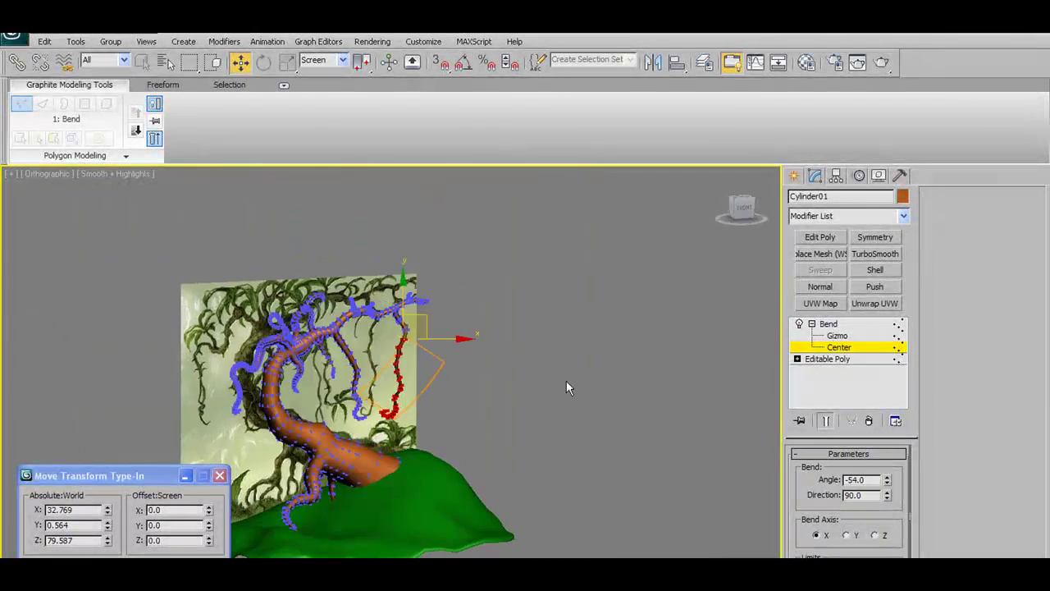
{"action": "scroll", "coordinate": [566, 387], "scroll_direction": "up", "scroll_amount": 5}
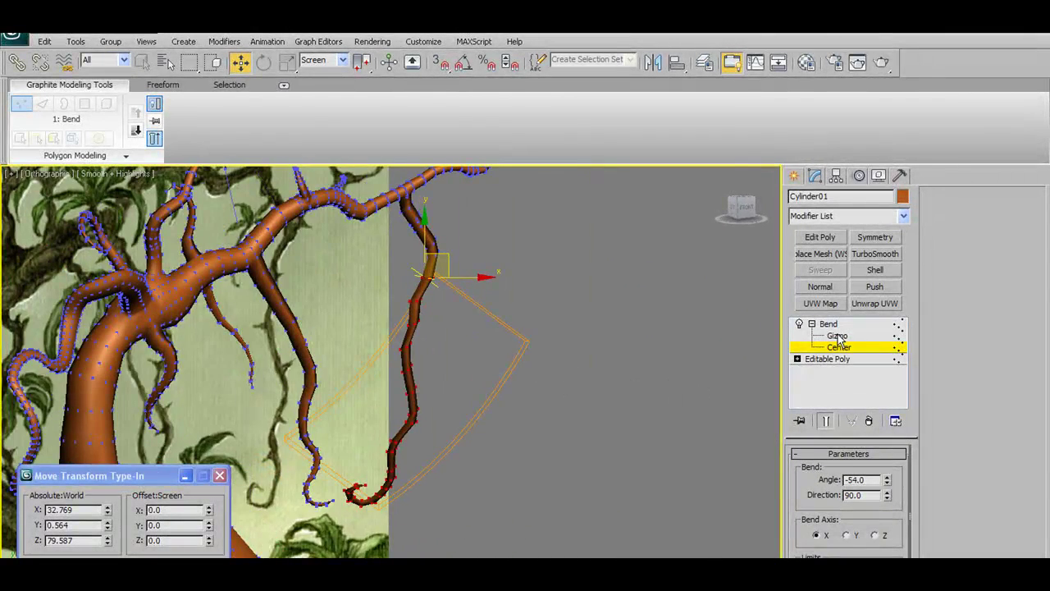
{"action": "middle_click_drag", "start_coordinate": [452, 294], "coordinate": [533, 254]}
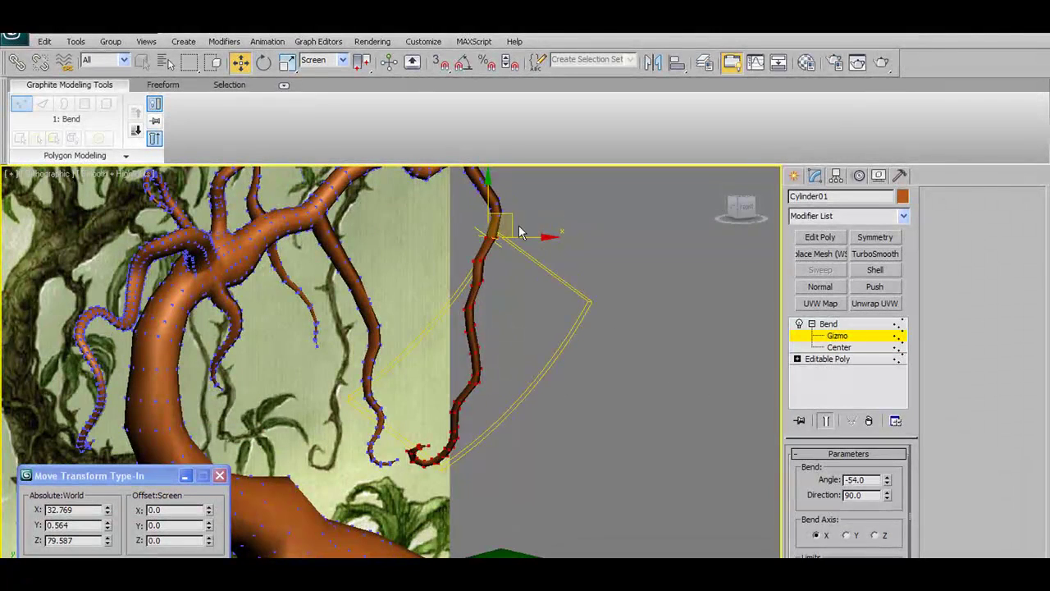
{"action": "left_click_drag", "start_coordinate": [516, 222], "coordinate": [524, 192]}
{"action": "middle_click_drag", "start_coordinate": [468, 312], "coordinate": [525, 328], "text": "alt"}
{"action": "left_click_drag", "start_coordinate": [518, 191], "coordinate": [518, 222]}
{"action": "middle_click_drag", "start_coordinate": [516, 239], "coordinate": [266, 323], "text": "alt"}
Reduce the vine's bend by setting the Bend angle to -35.
{"action": "left_click_drag", "start_coordinate": [888, 484], "coordinate": [900, 452]}
{"action": "middle_click_drag", "start_coordinate": [584, 449], "coordinate": [620, 344], "text": "alt"}
{"action": "scroll", "coordinate": [620, 338], "scroll_direction": "down", "scroll_amount": 4}
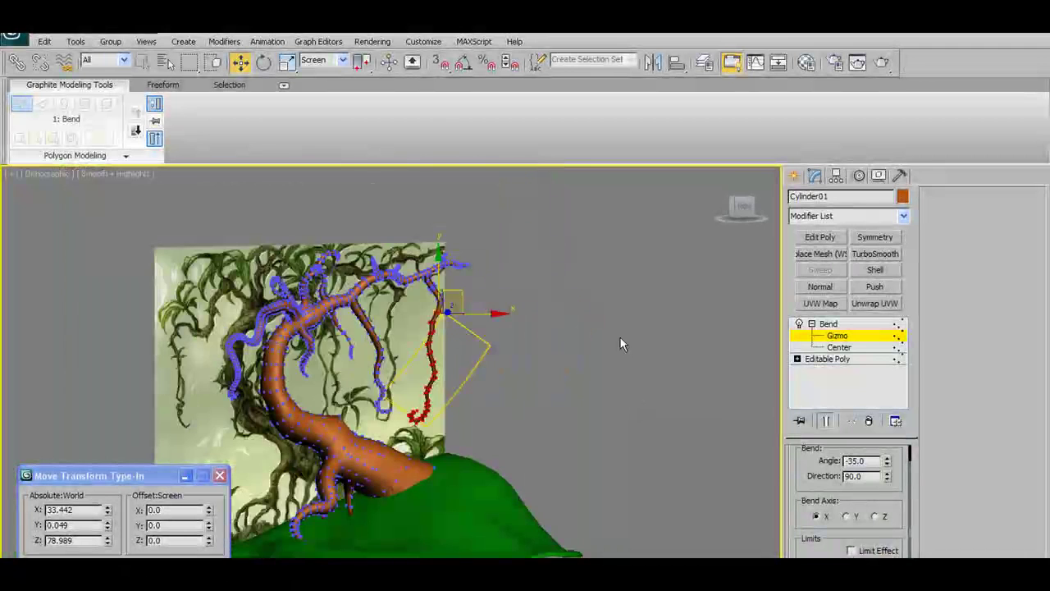
Convert the tree with its Bend modifier to an editable poly.
{"action": "left_click", "coordinate": [812, 324]}
{"action": "left_click", "coordinate": [825, 324]}
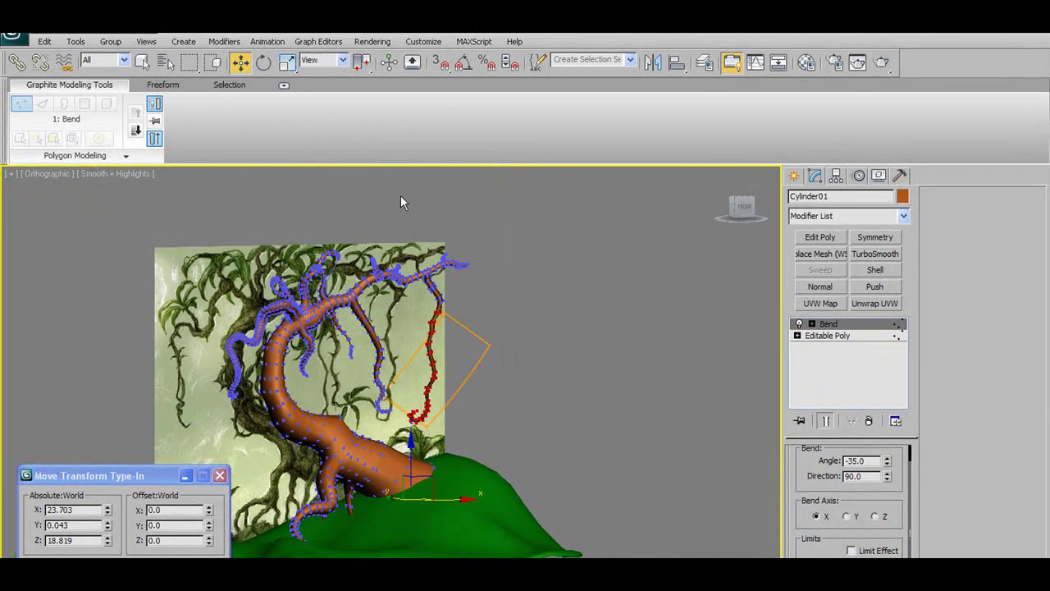
{"action": "left_click", "coordinate": [137, 157]}
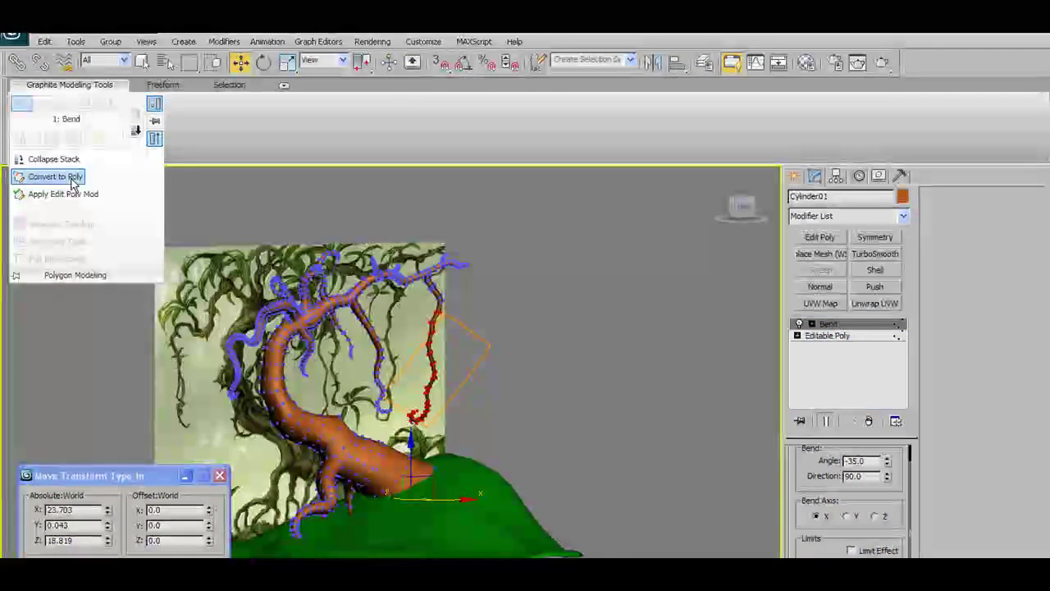
{"action": "left_click", "coordinate": [55, 177]}
Enable soft selection at vertex level and select the vertices at the lower tip of the outermost vine.
{"action": "scroll", "coordinate": [497, 350], "scroll_direction": "up", "scroll_amount": 5}
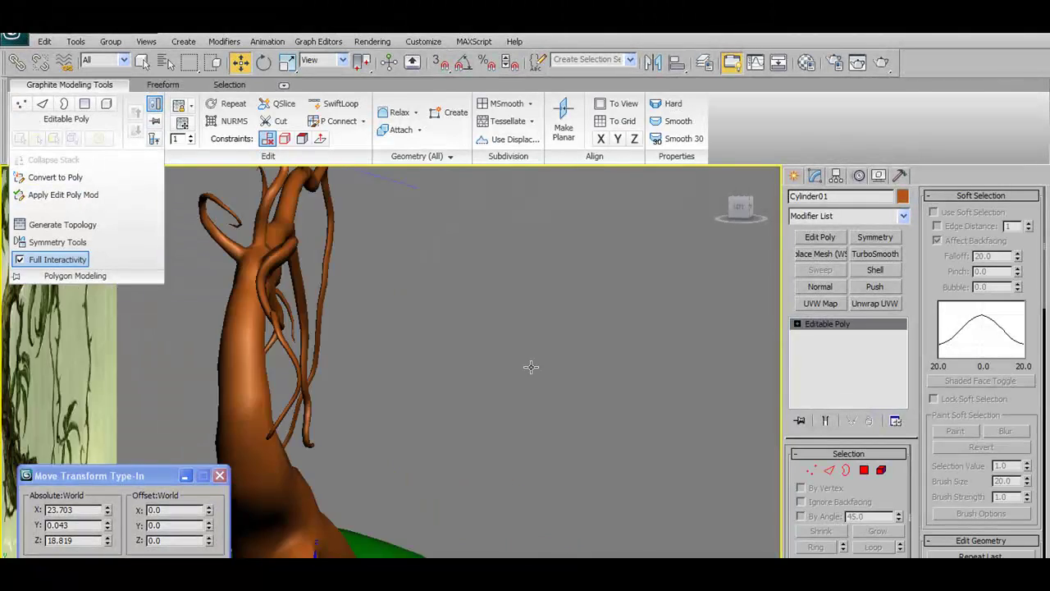
{"action": "middle_click_drag", "start_coordinate": [391, 373], "coordinate": [295, 373], "text": "alt"}
{"action": "scroll", "coordinate": [321, 373], "scroll_direction": "down", "scroll_amount": 3}
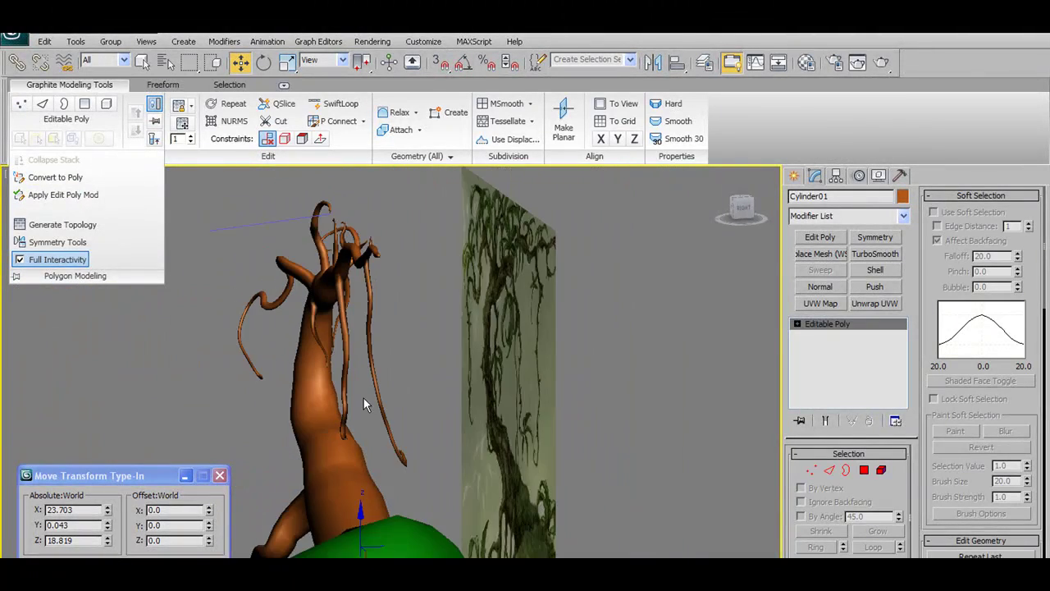
{"action": "middle_click_drag", "start_coordinate": [363, 401], "coordinate": [393, 366]}
{"action": "scroll", "coordinate": [429, 404], "scroll_direction": "up", "scroll_amount": 3}
{"action": "middle_click_drag", "start_coordinate": [429, 404], "coordinate": [482, 419]}
{"action": "key", "text": "u"}
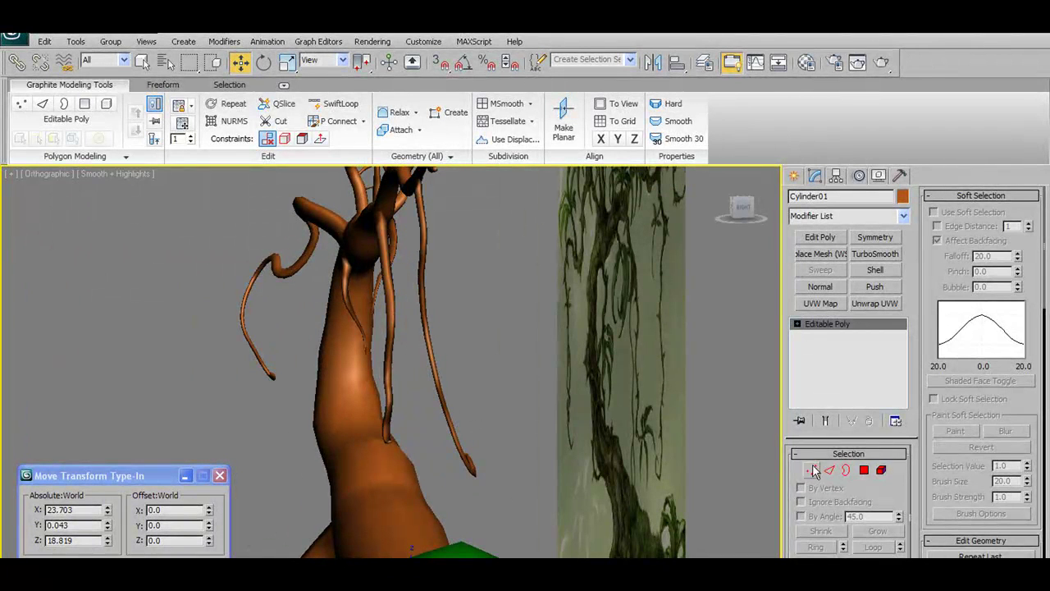
{"action": "left_click", "coordinate": [813, 468]}
{"action": "left_click", "coordinate": [548, 400]}
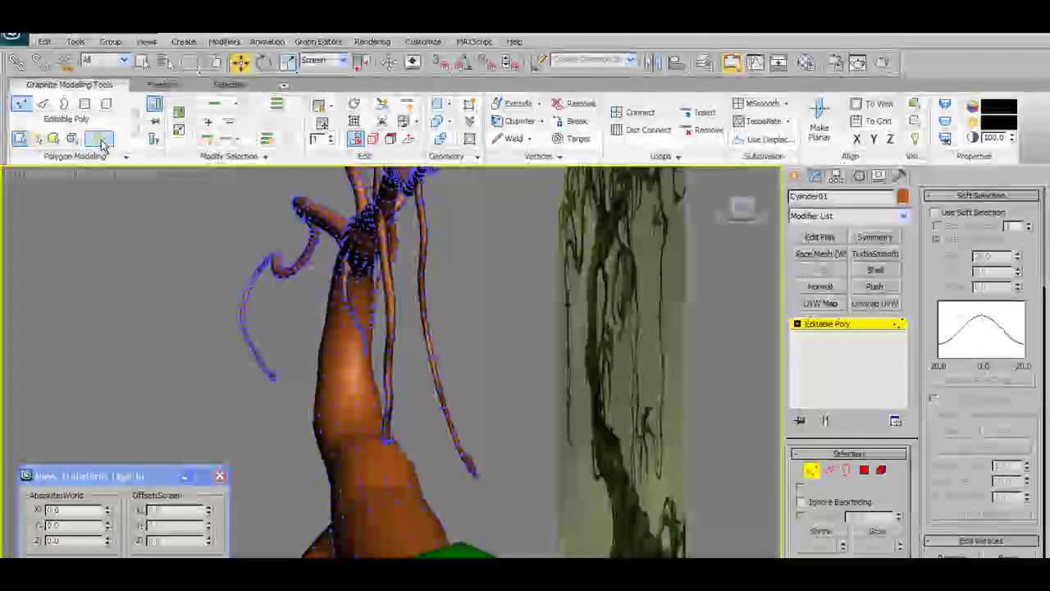
{"action": "left_click", "coordinate": [101, 140]}
{"action": "left_click_drag", "start_coordinate": [456, 483], "coordinate": [455, 484]}
{"action": "middle_click_drag", "start_coordinate": [463, 476], "coordinate": [501, 462], "text": "alt"}
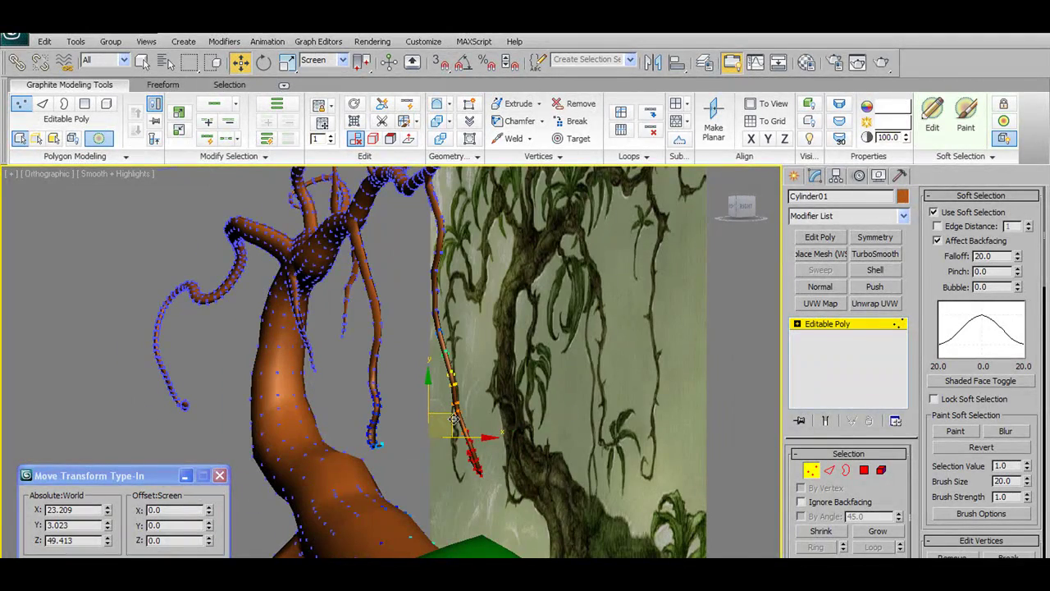
Pull the lower end of the vine outward in depth, using a soft-selection falloff of 10.6.
{"action": "left_click_drag", "start_coordinate": [453, 420], "coordinate": [471, 401]}
{"action": "middle_click_drag", "start_coordinate": [471, 401], "coordinate": [493, 407], "text": "alt"}
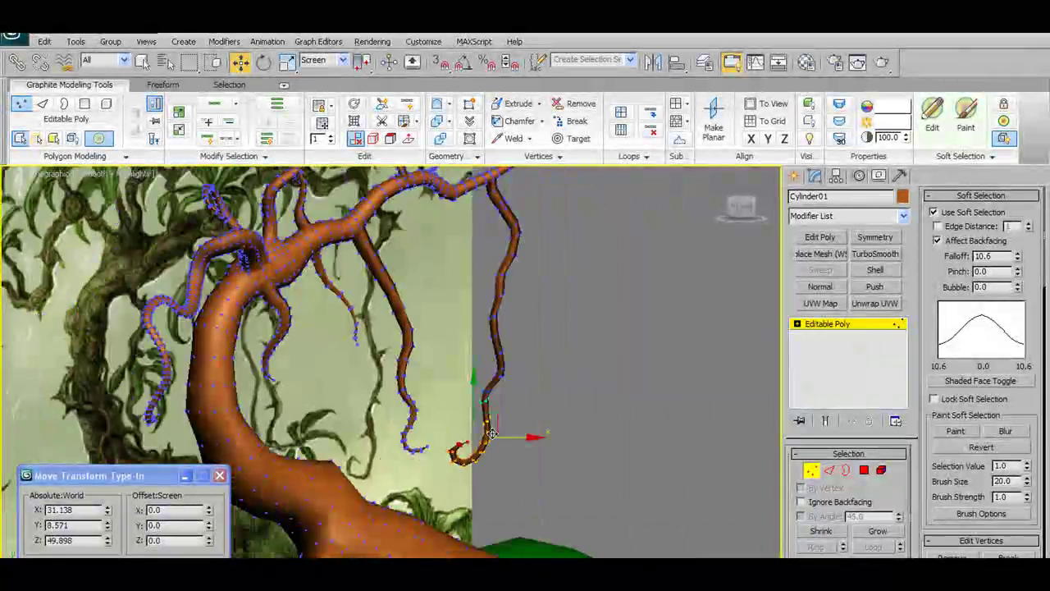
{"action": "middle_click_drag", "start_coordinate": [492, 433], "coordinate": [459, 443], "text": "alt"}
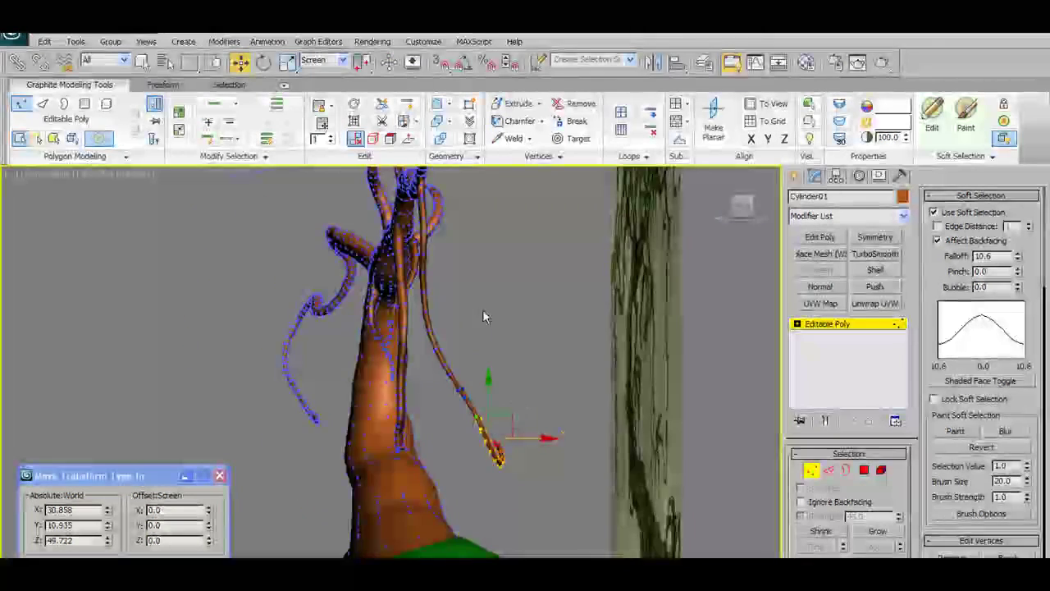
Move vertices in the vine's upper, lower and middle sections in depth to refine its hanging curve.
{"action": "middle_click_drag", "start_coordinate": [485, 311], "coordinate": [458, 309], "text": "alt"}
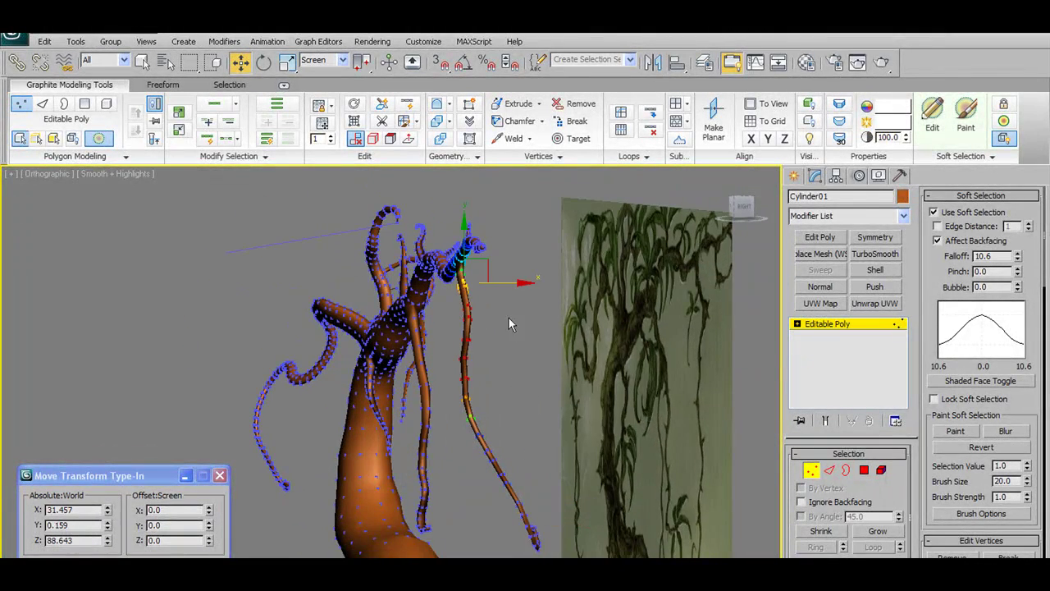
{"action": "left_click_drag", "start_coordinate": [510, 285], "coordinate": [521, 283]}
{"action": "left_click", "coordinate": [502, 425]}
{"action": "middle_click_drag", "start_coordinate": [507, 499], "coordinate": [520, 476], "text": "alt"}
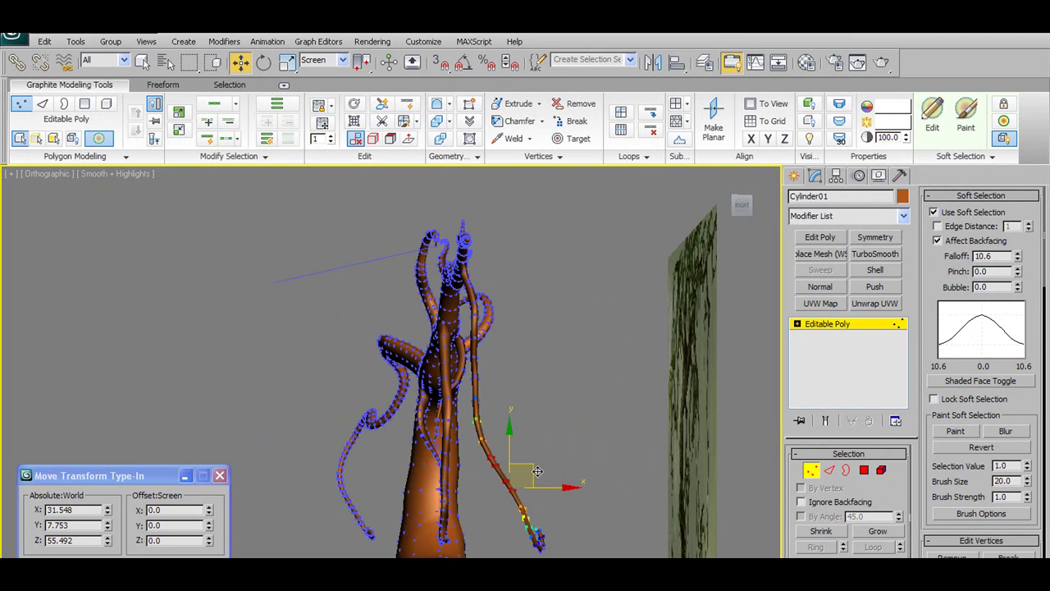
{"action": "left_click_drag", "start_coordinate": [537, 472], "coordinate": [543, 483]}
{"action": "middle_click_drag", "start_coordinate": [543, 484], "coordinate": [812, 483], "text": "alt"}
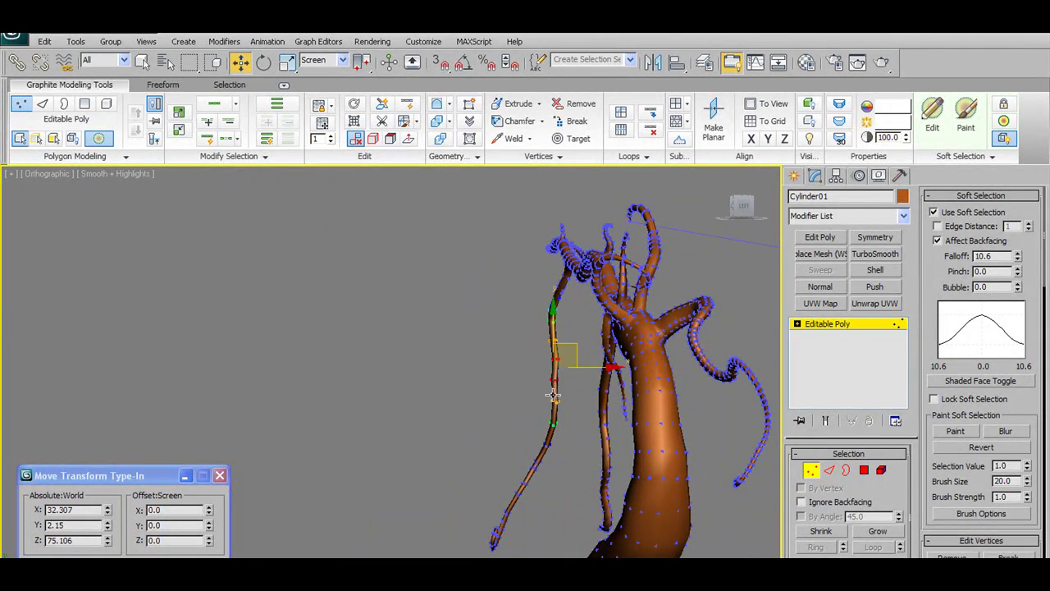
{"action": "middle_click_drag", "start_coordinate": [576, 370], "coordinate": [508, 439], "text": "alt"}
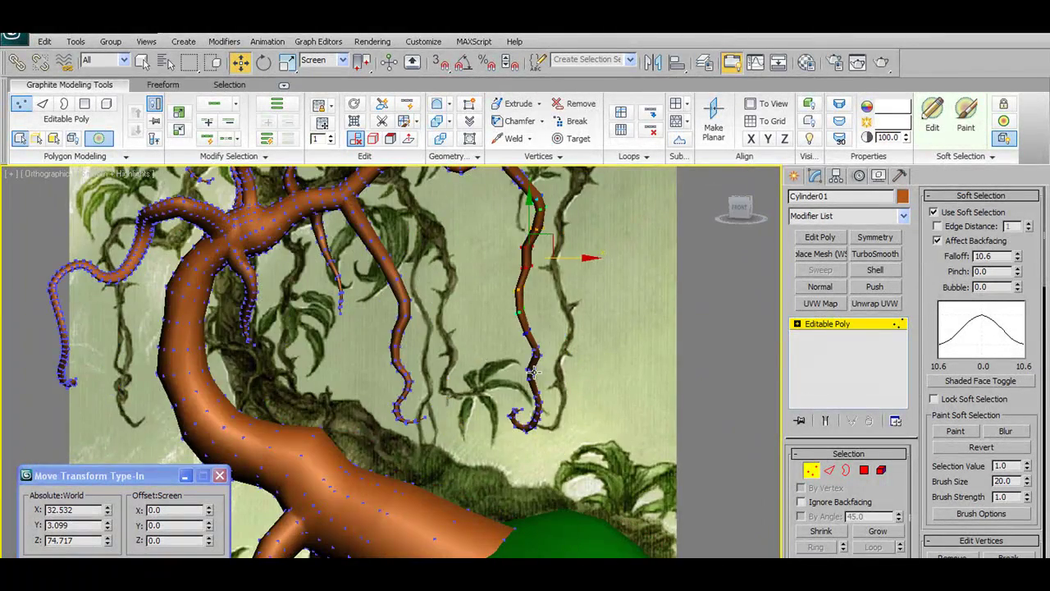
Leave vertex editing and compare the reshaped vine with the reference image in the front view.
{"action": "key", "text": "f"}
{"action": "left_click", "coordinate": [550, 366]}
{"action": "scroll", "coordinate": [535, 258], "scroll_direction": "up", "scroll_amount": 6}
{"action": "middle_click_drag", "start_coordinate": [535, 247], "coordinate": [520, 483]}
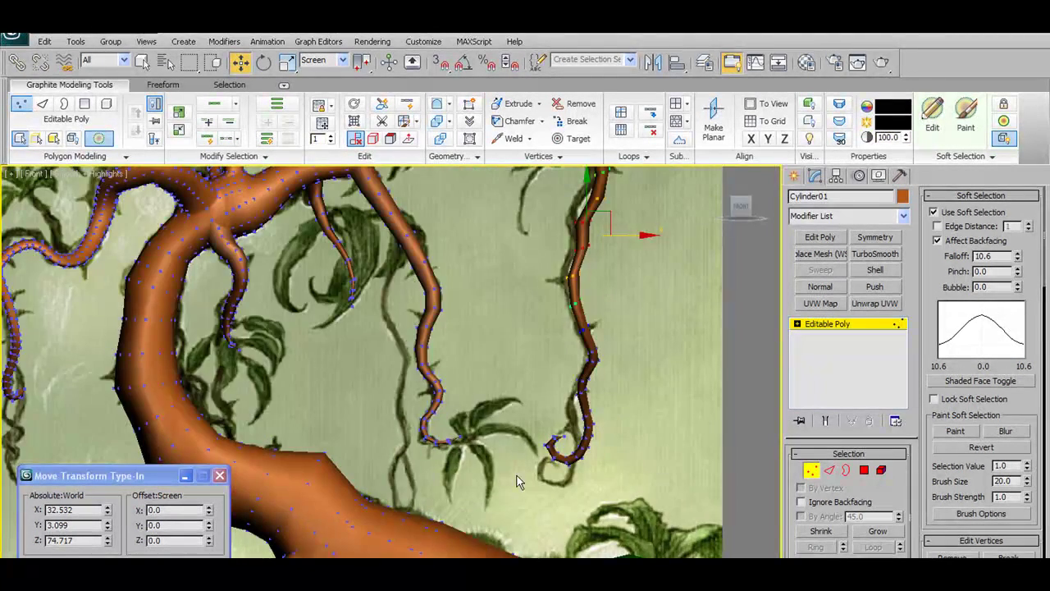
{"action": "scroll", "coordinate": [542, 418], "scroll_direction": "down", "scroll_amount": 3}
{"action": "middle_click_drag", "start_coordinate": [548, 413], "coordinate": [555, 462]}
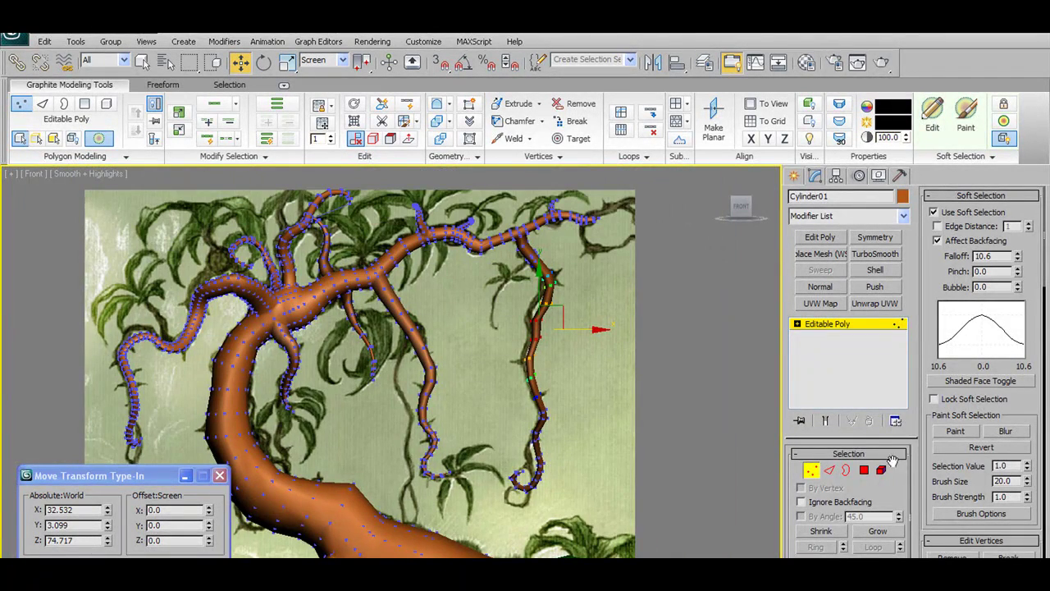
{"action": "left_click", "coordinate": [811, 472]}
{"action": "middle_click_drag", "start_coordinate": [551, 375], "coordinate": [511, 389], "text": "alt"}
{"action": "key", "text": "f"}
{"action": "scroll", "coordinate": [512, 351], "scroll_direction": "up", "scroll_amount": 8}
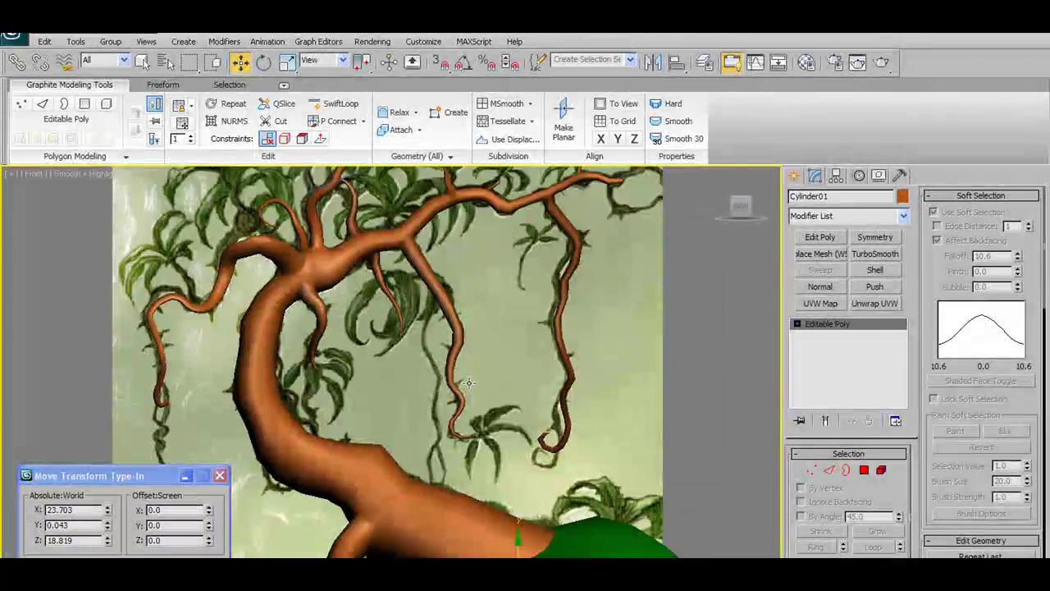
{"action": "scroll", "coordinate": [468, 383], "scroll_direction": "up", "scroll_amount": 3}
{"action": "scroll", "coordinate": [468, 383], "scroll_direction": "down", "scroll_amount": 4}
Select the vertices at the lower end of the middle hanging vine at vertex level.
{"action": "middle_click_drag", "start_coordinate": [469, 383], "coordinate": [564, 428], "text": "alt"}
{"action": "scroll", "coordinate": [527, 480], "scroll_direction": "up", "scroll_amount": 3}
{"action": "middle_click_drag", "start_coordinate": [526, 480], "coordinate": [480, 416], "text": "alt"}
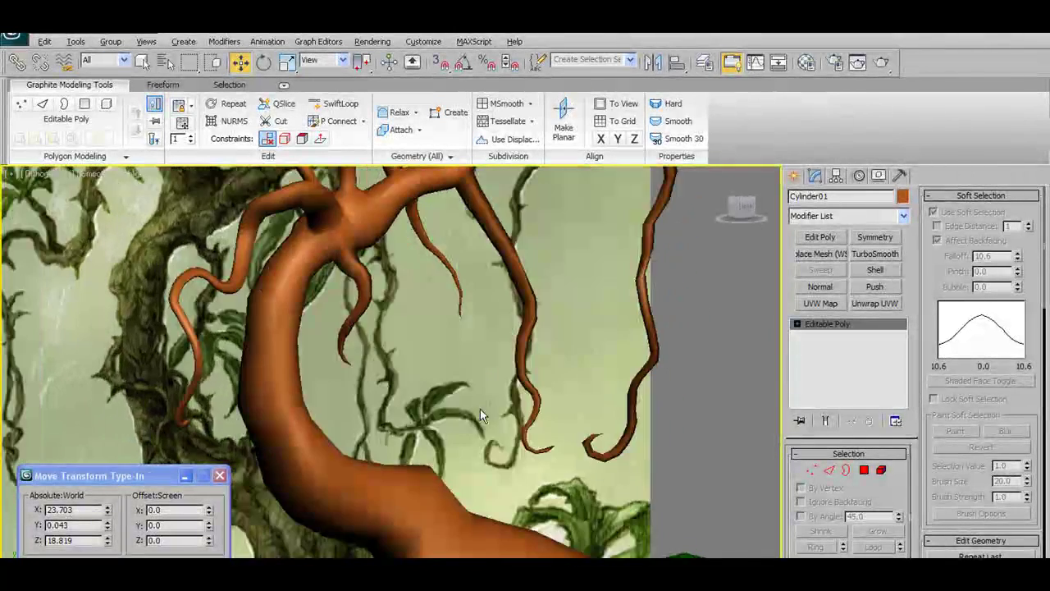
{"action": "left_click", "coordinate": [812, 471]}
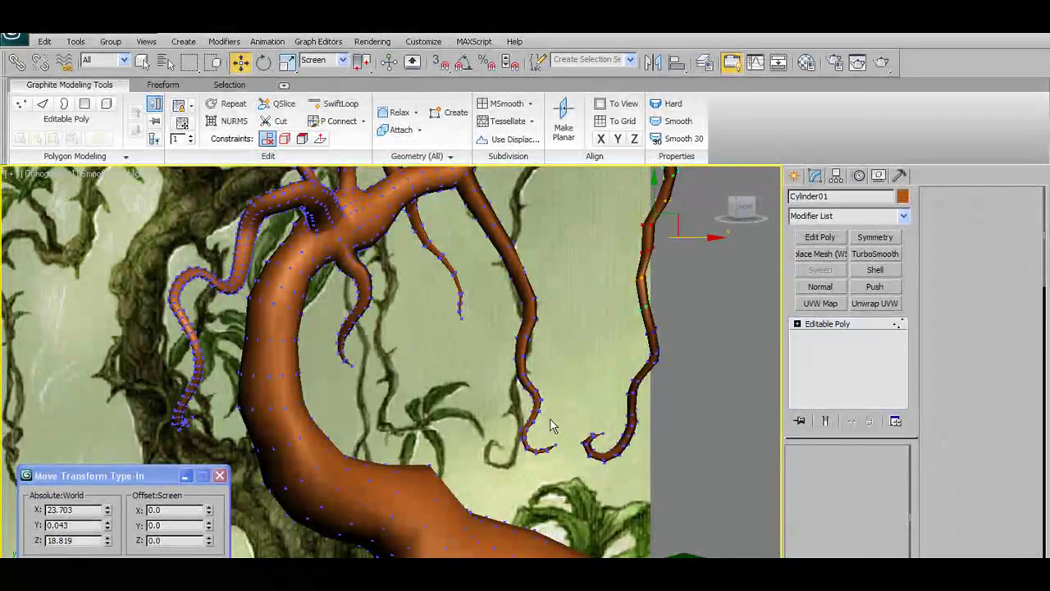
{"action": "middle_click_drag", "start_coordinate": [575, 402], "coordinate": [534, 391], "text": "alt"}
{"action": "left_click_drag", "start_coordinate": [487, 378], "coordinate": [567, 469]}
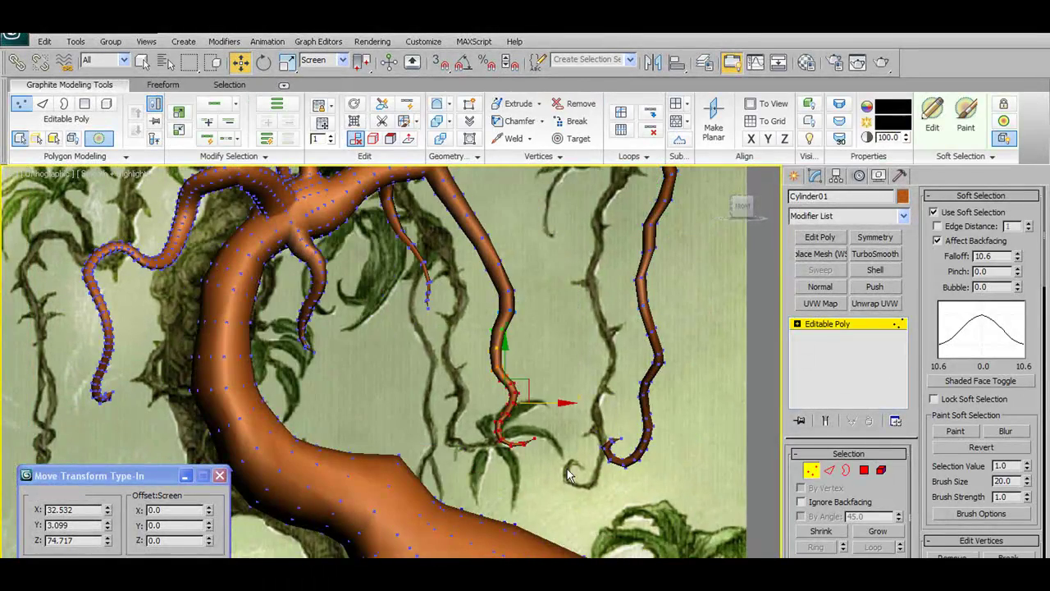
Reposition the lower end of the middle hanging vine in depth, using a soft-selection falloff of 16.642.
{"action": "middle_click_drag", "start_coordinate": [568, 474], "coordinate": [603, 463], "text": "alt"}
{"action": "left_click_drag", "start_coordinate": [569, 405], "coordinate": [557, 407]}
{"action": "key", "text": "ctrl+z"}
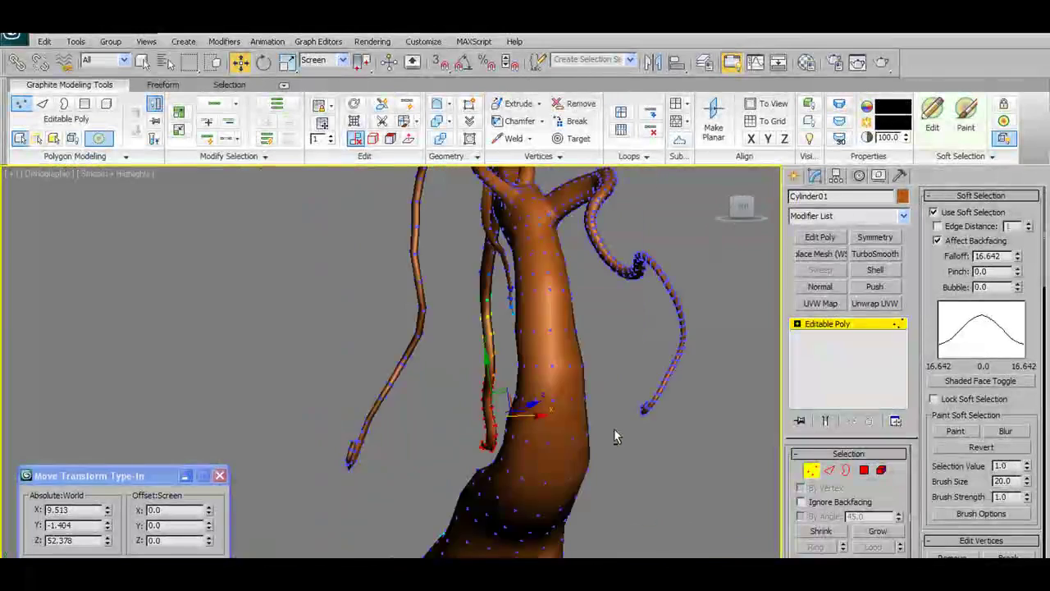
{"action": "middle_click_drag", "start_coordinate": [614, 430], "coordinate": [575, 414], "text": "alt"}
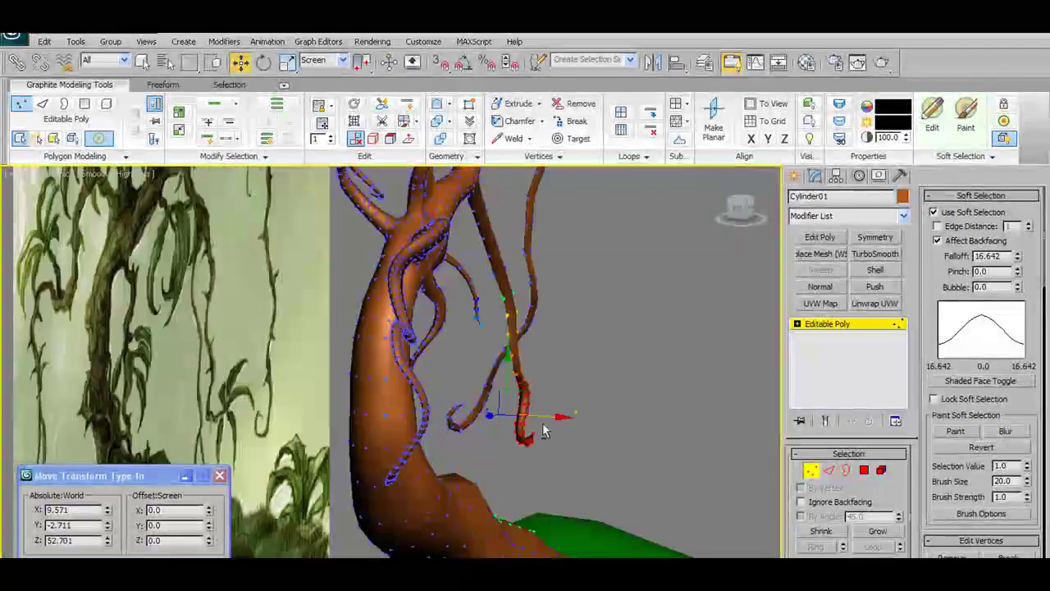
{"action": "middle_click_drag", "start_coordinate": [543, 432], "coordinate": [573, 420], "text": "alt"}
{"action": "left_click_drag", "start_coordinate": [552, 421], "coordinate": [552, 421]}
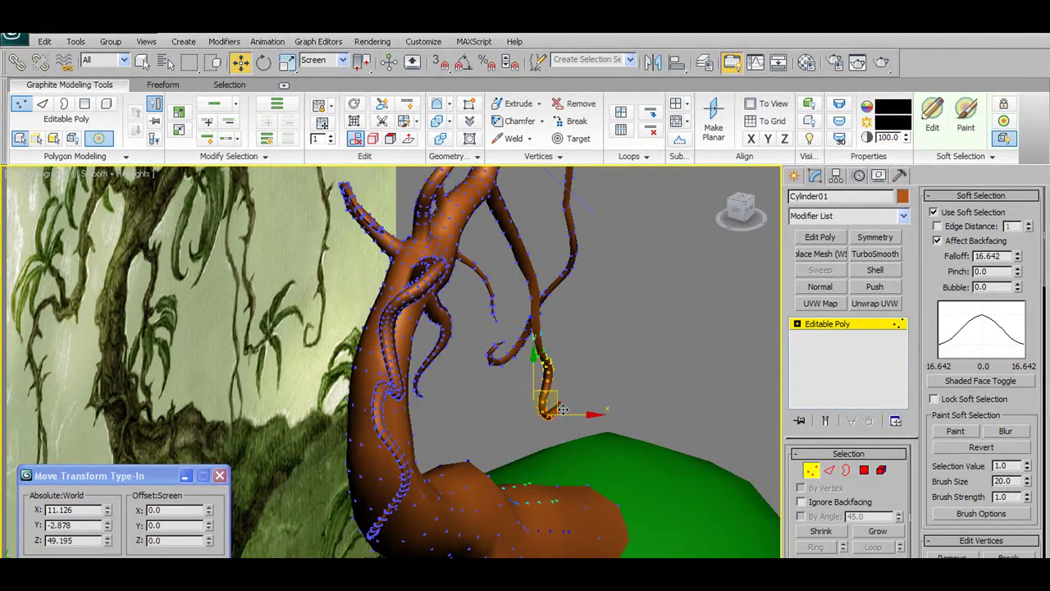
Shift the upper section of the middle hanging vine in depth to shape its curve.
{"action": "middle_click_drag", "start_coordinate": [565, 420], "coordinate": [601, 459], "text": "alt"}
{"action": "scroll", "coordinate": [517, 336], "scroll_direction": "down", "scroll_amount": 3}
{"action": "left_click_drag", "start_coordinate": [586, 427], "coordinate": [587, 428]}
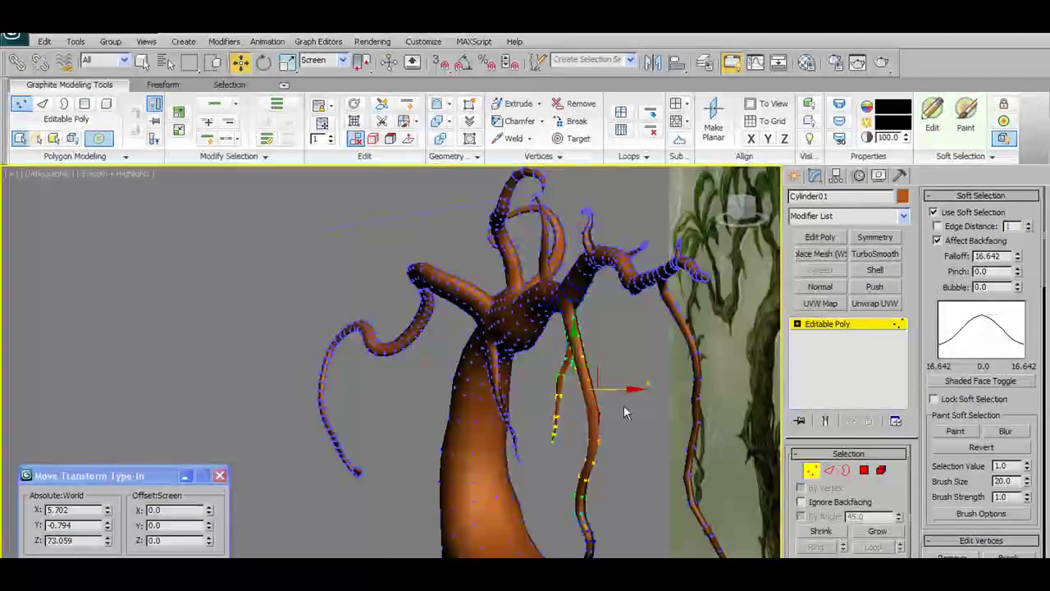
{"action": "left_click_drag", "start_coordinate": [616, 390], "coordinate": [639, 390]}
Pull the lower end of the vine hanging from the leftmost branch outward in depth, and leave vertex editing.
{"action": "middle_click_drag", "start_coordinate": [639, 391], "coordinate": [594, 487], "text": "alt"}
{"action": "middle_click_drag", "start_coordinate": [371, 447], "coordinate": [602, 445], "text": "alt"}
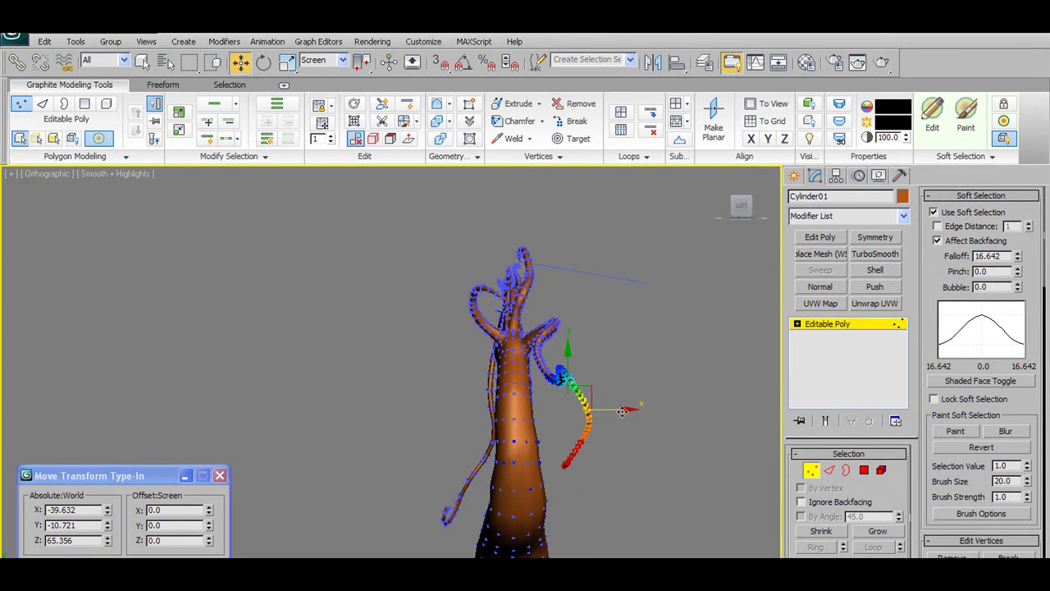
{"action": "left_click_drag", "start_coordinate": [627, 415], "coordinate": [633, 415]}
{"action": "middle_click_drag", "start_coordinate": [634, 415], "coordinate": [439, 433], "text": "alt"}
{"action": "middle_click_drag", "start_coordinate": [439, 434], "coordinate": [146, 452]}
{"action": "left_click", "coordinate": [810, 471]}
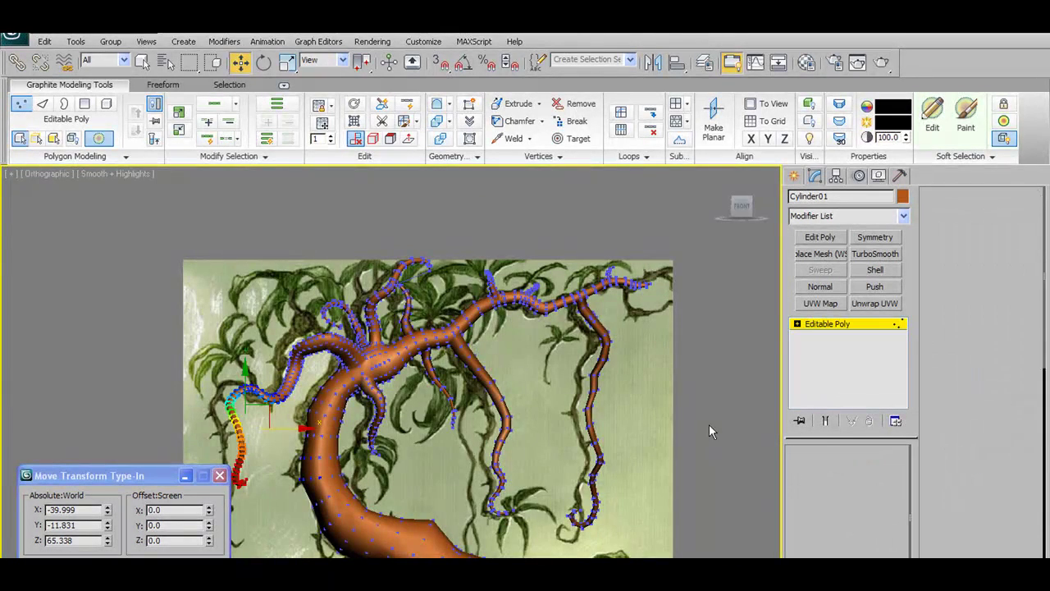
Region-select the upper tree from the side and turn on edged-face display for the model.
{"action": "scroll", "coordinate": [567, 305], "scroll_direction": "down", "scroll_amount": 3}
{"action": "middle_click_drag", "start_coordinate": [566, 304], "coordinate": [656, 418], "text": "alt"}
{"action": "middle_click_drag", "start_coordinate": [514, 328], "coordinate": [508, 239], "text": "alt"}
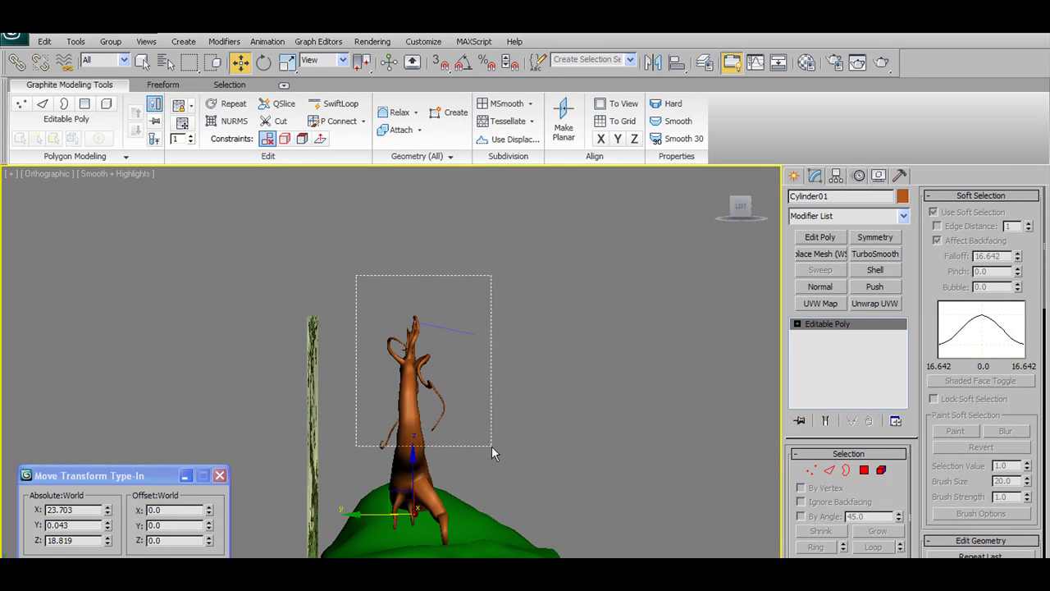
{"action": "left_click_drag", "start_coordinate": [491, 444], "coordinate": [492, 449]}
{"action": "left_click_drag", "start_coordinate": [346, 281], "coordinate": [490, 436]}
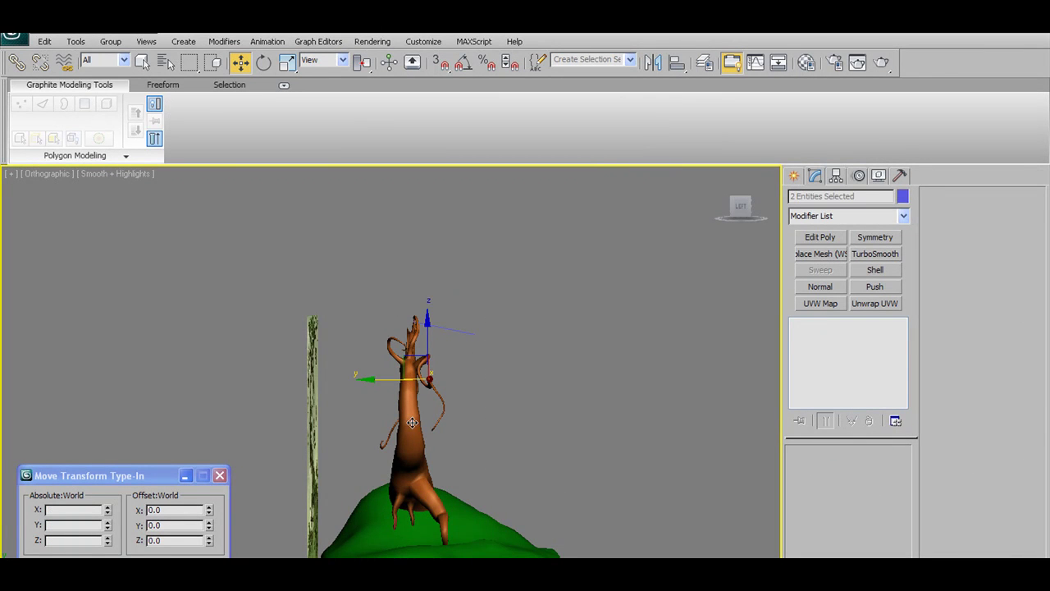
{"action": "middle_click_drag", "start_coordinate": [543, 357], "coordinate": [453, 374], "text": "alt"}
{"action": "key", "text": "F4"}
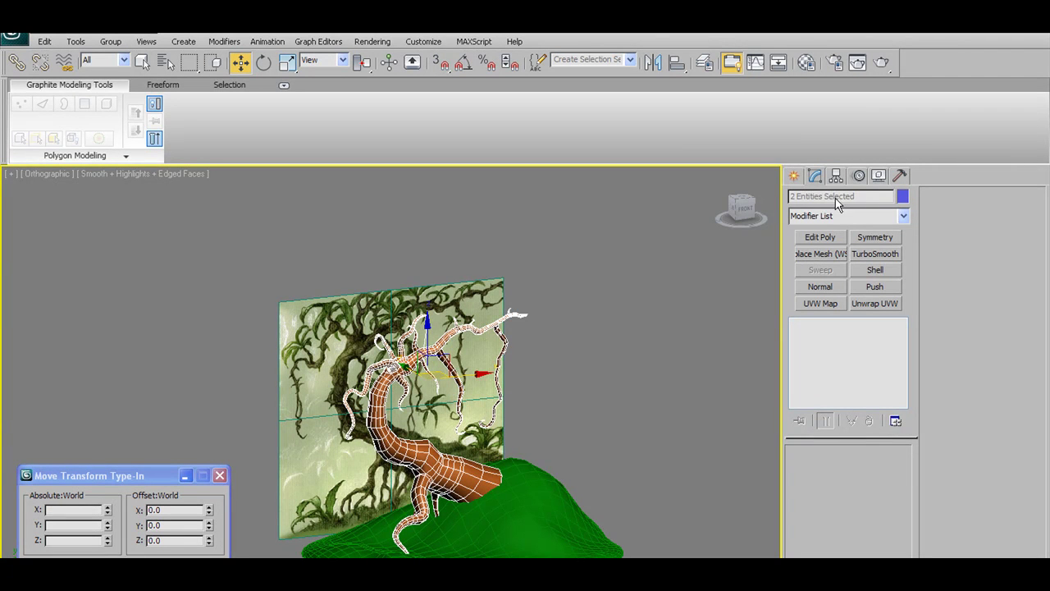
Select the leftover line spline beside the tree's upper branches and delete it.
{"action": "left_click", "coordinate": [798, 179]}
{"action": "middle_click_drag", "start_coordinate": [589, 342], "coordinate": [620, 339], "text": "alt"}
{"action": "left_click", "coordinate": [619, 339]}
{"action": "left_click", "coordinate": [446, 330]}
{"action": "middle_click_drag", "start_coordinate": [446, 330], "coordinate": [502, 337], "text": "alt"}
{"action": "right_click", "coordinate": [503, 314]}
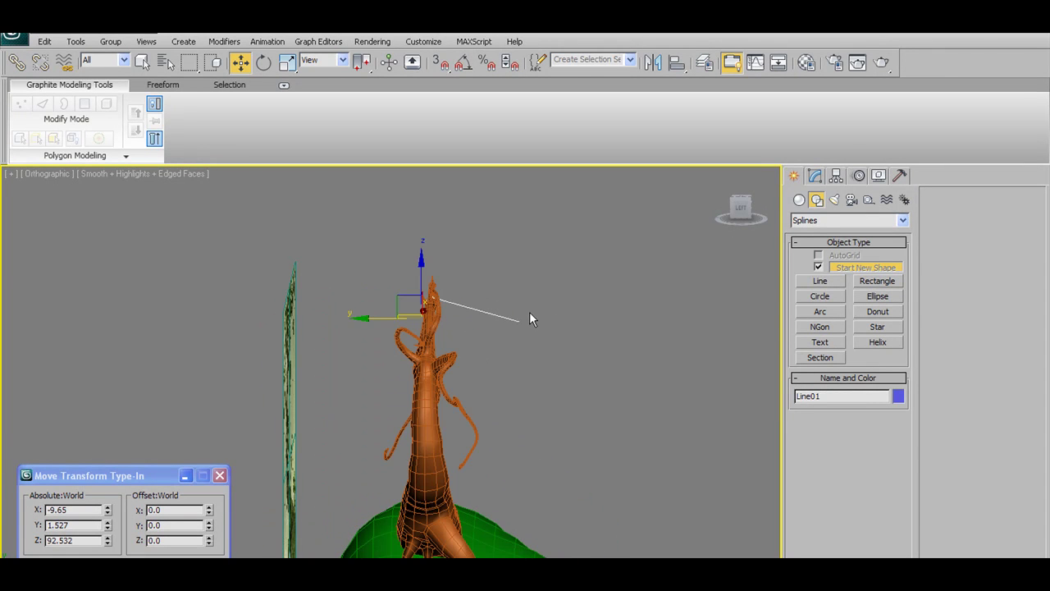
{"action": "key", "text": "Delete"}
Select the tree mesh and save the scene with Save As in the Max Files folder.
{"action": "left_click", "coordinate": [429, 325]}
{"action": "middle_click_drag", "start_coordinate": [563, 356], "coordinate": [538, 329], "text": "alt"}
{"action": "left_click", "coordinate": [12, 37]}
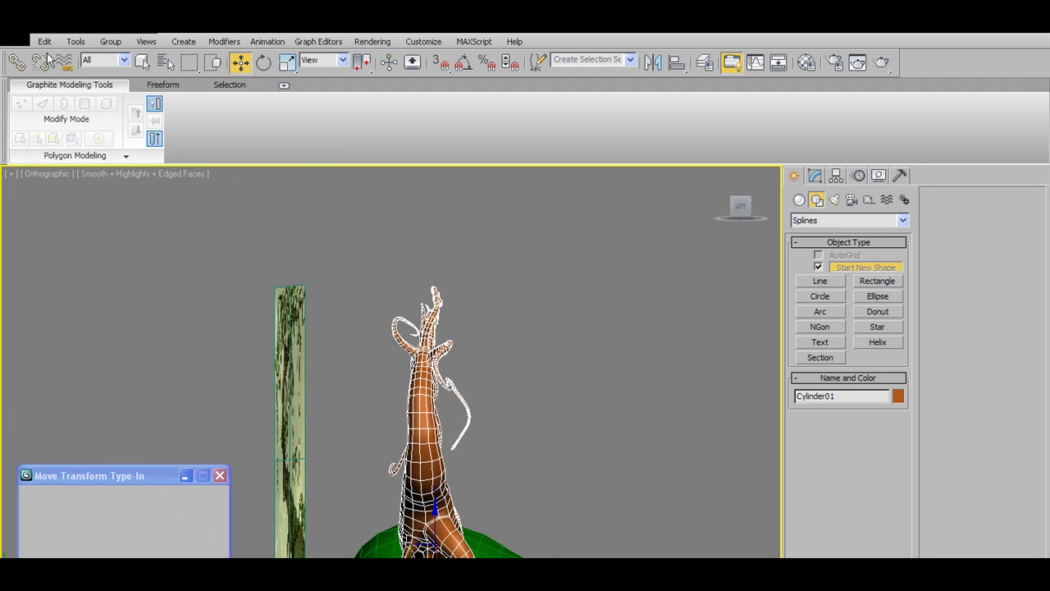
{"action": "left_click", "coordinate": [62, 195]}
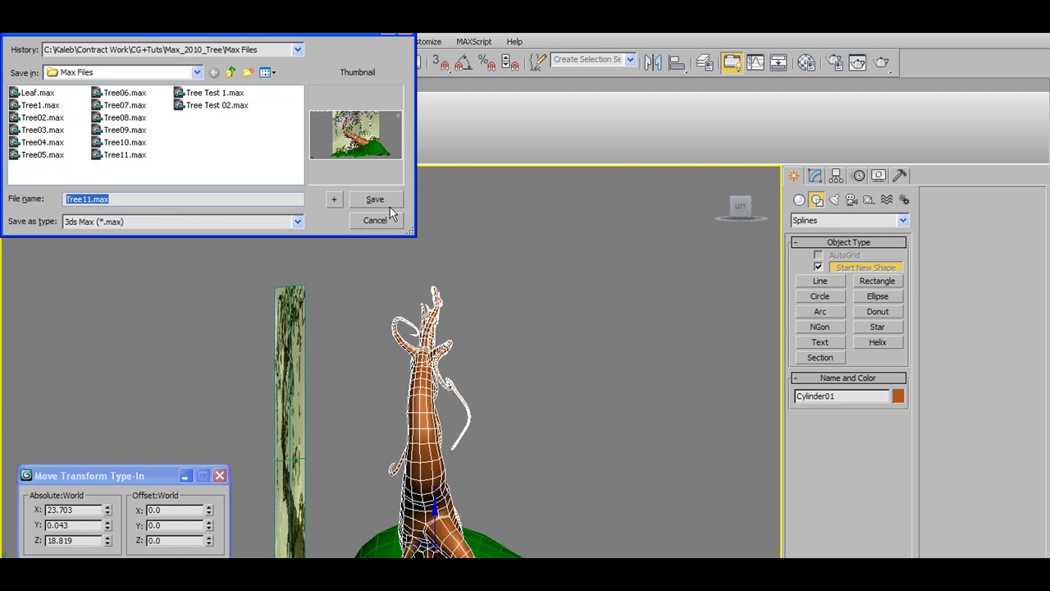
{"action": "left_click", "coordinate": [354, 203]}
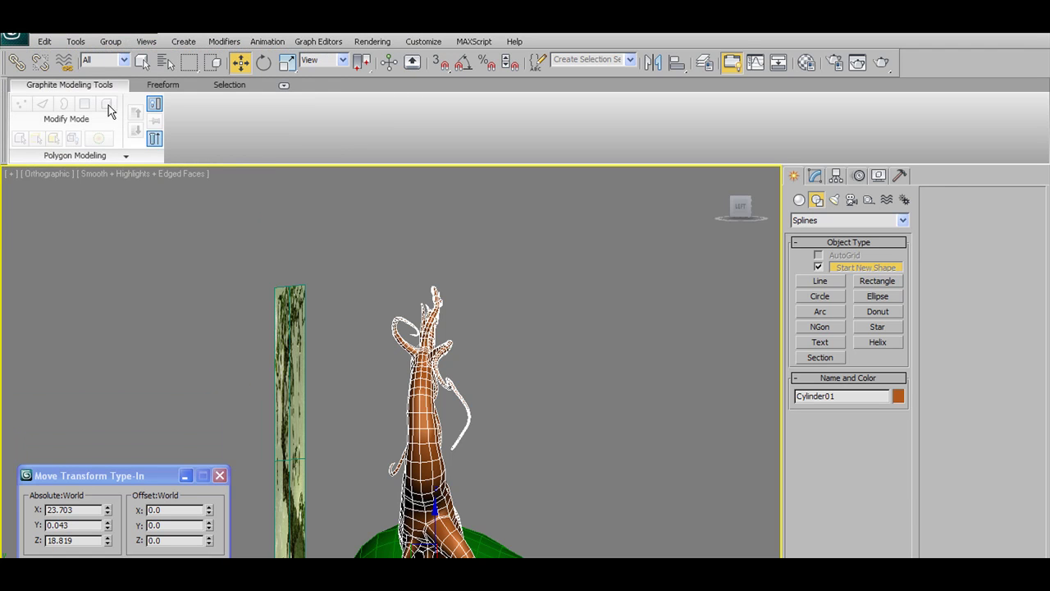
Select the vertices of the upper trunk, branches and vines, and set the soft-selection falloff to 24.963.
{"action": "left_click", "coordinate": [815, 175]}
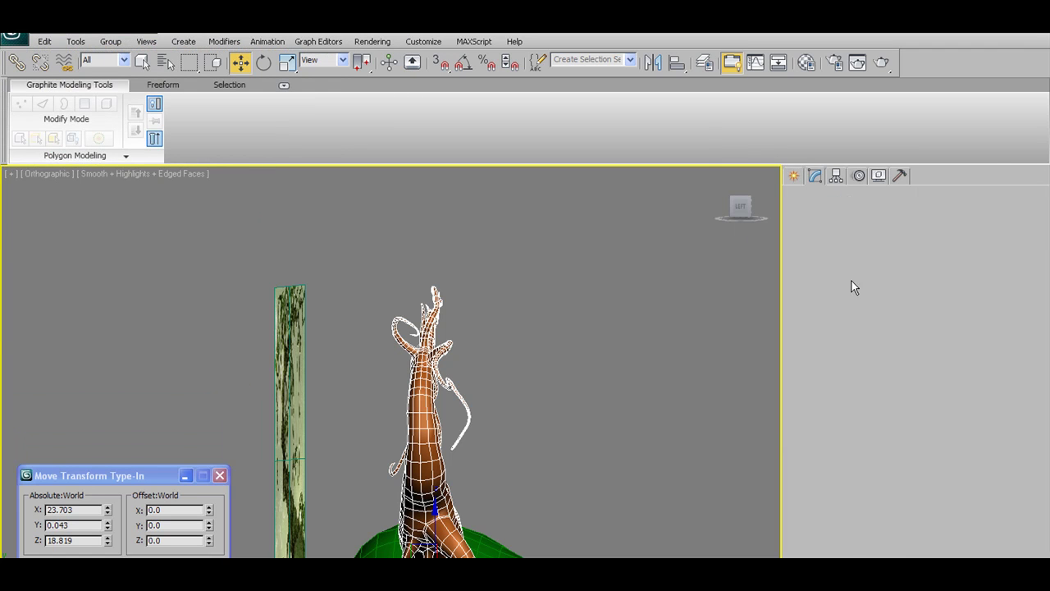
{"action": "left_click", "coordinate": [812, 470]}
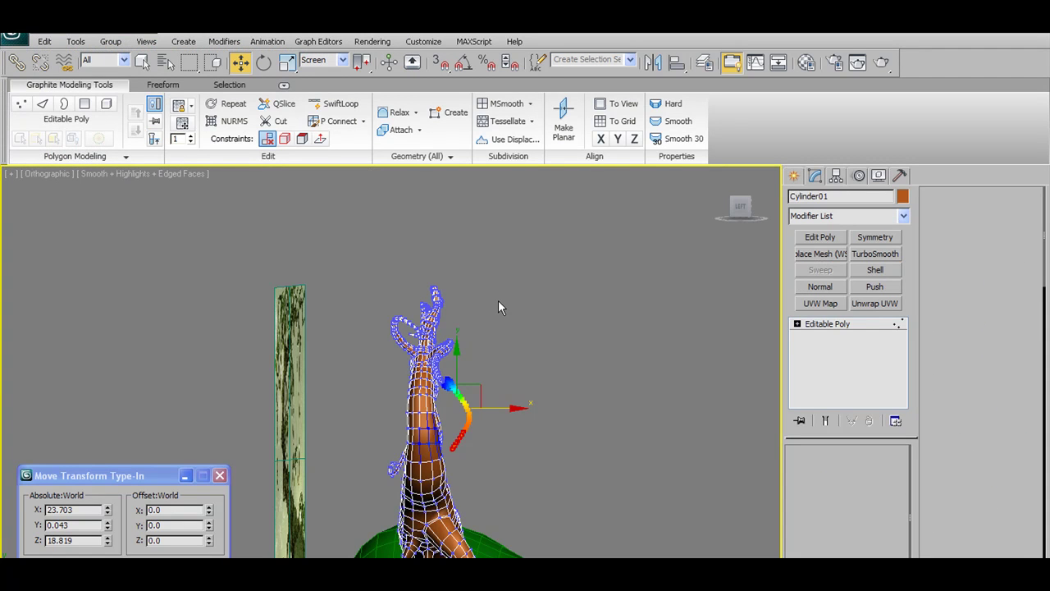
{"action": "mouse_move", "coordinate": [515, 305]}
{"action": "middle_mouse_down", "text": "alt"}
{"action": "mouse_move", "coordinate": [469, 333]}
{"action": "mouse_move", "coordinate": [369, 339]}
{"action": "mouse_move", "coordinate": [512, 325]}
{"action": "middle_mouse_up", "text": "alt"}
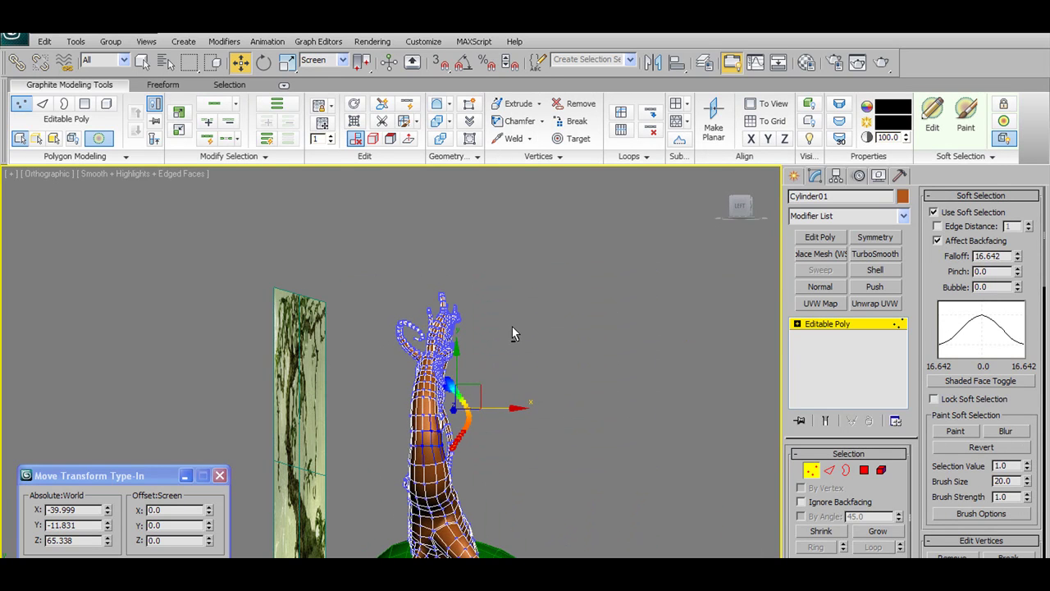
{"action": "left_click_drag", "start_coordinate": [400, 280], "coordinate": [544, 438]}
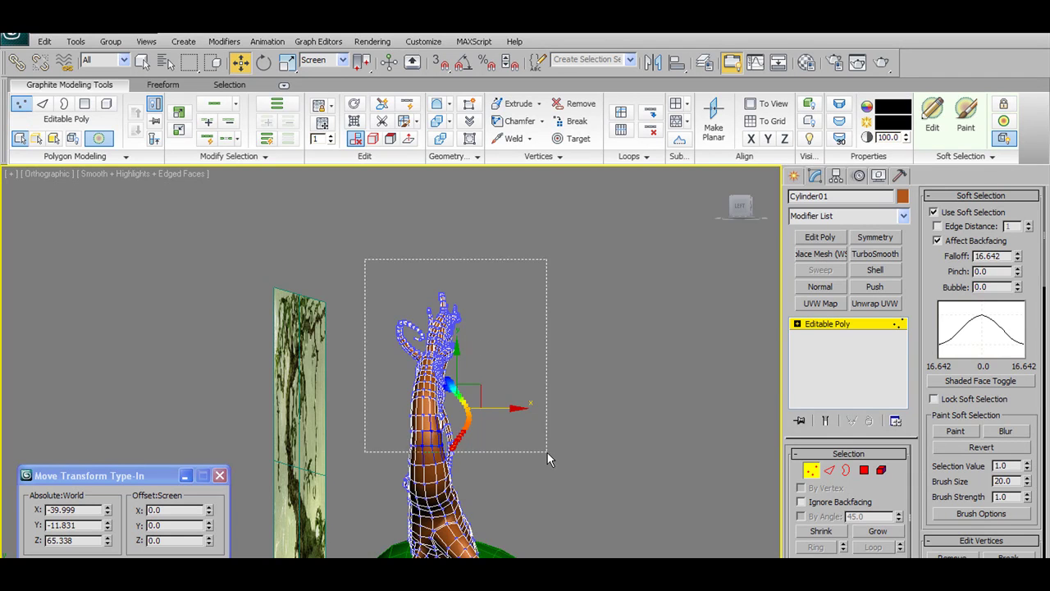
{"action": "middle_click_drag", "start_coordinate": [547, 453], "coordinate": [439, 456], "text": "alt"}
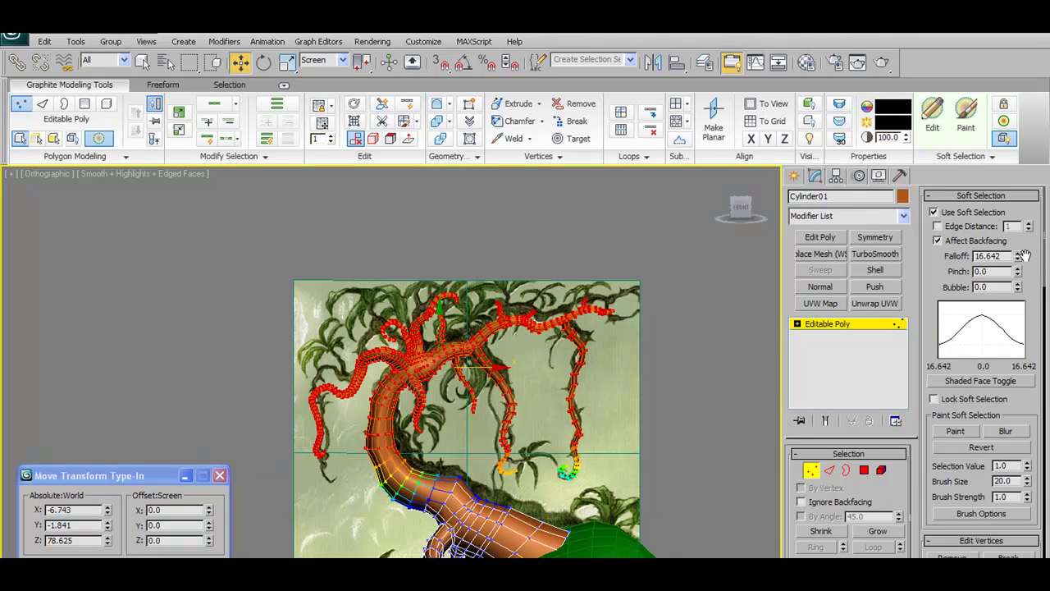
{"action": "left_click_drag", "start_coordinate": [1019, 256], "coordinate": [1025, 225]}
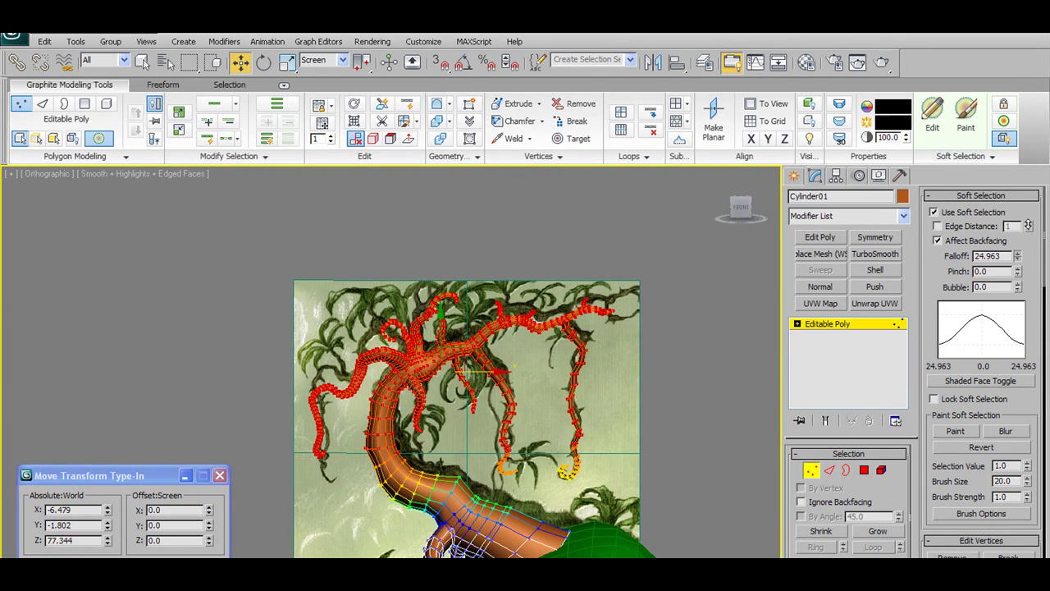
{"action": "middle_click_drag", "start_coordinate": [608, 394], "coordinate": [656, 420], "text": "alt"}
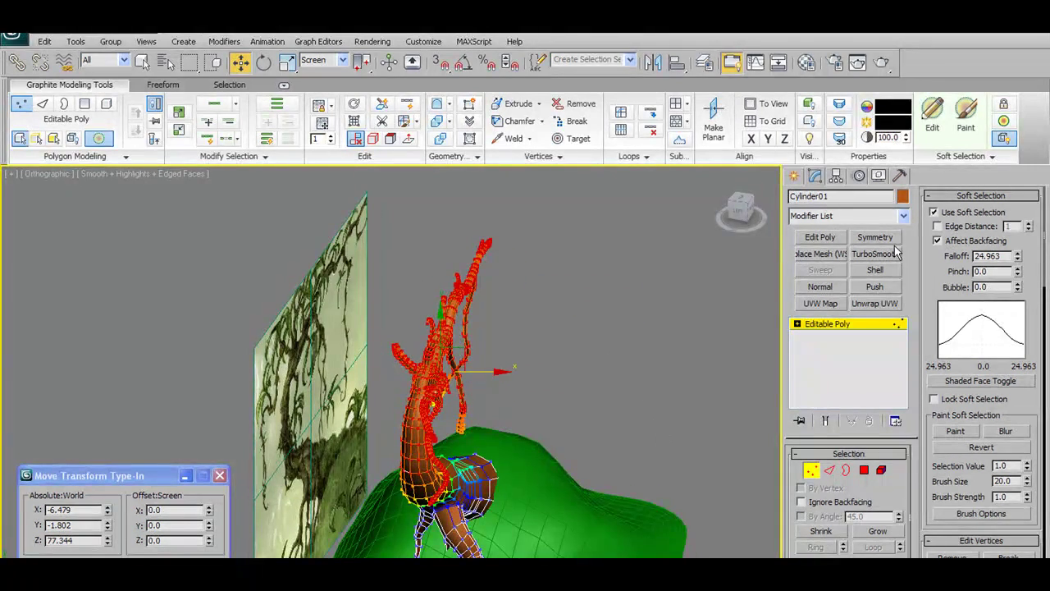
Apply a Bend modifier to the soft-selected upper trunk and branches with angle 63, direction 90 and the bend axis on X.
{"action": "left_click", "coordinate": [902, 218]}
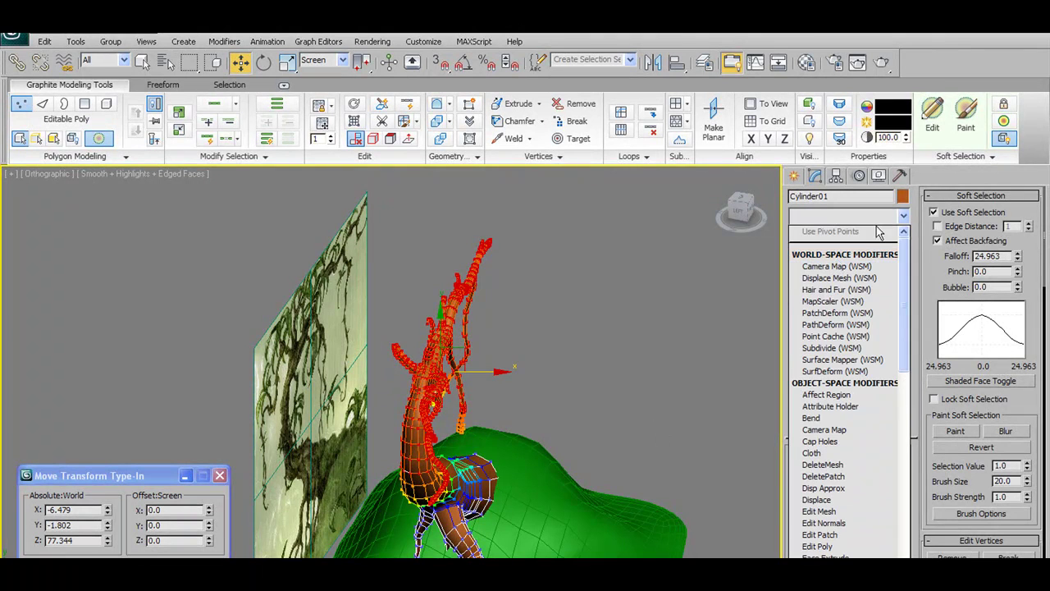
{"action": "left_click", "coordinate": [797, 420]}
{"action": "middle_click_drag", "start_coordinate": [522, 344], "coordinate": [474, 303], "text": "alt"}
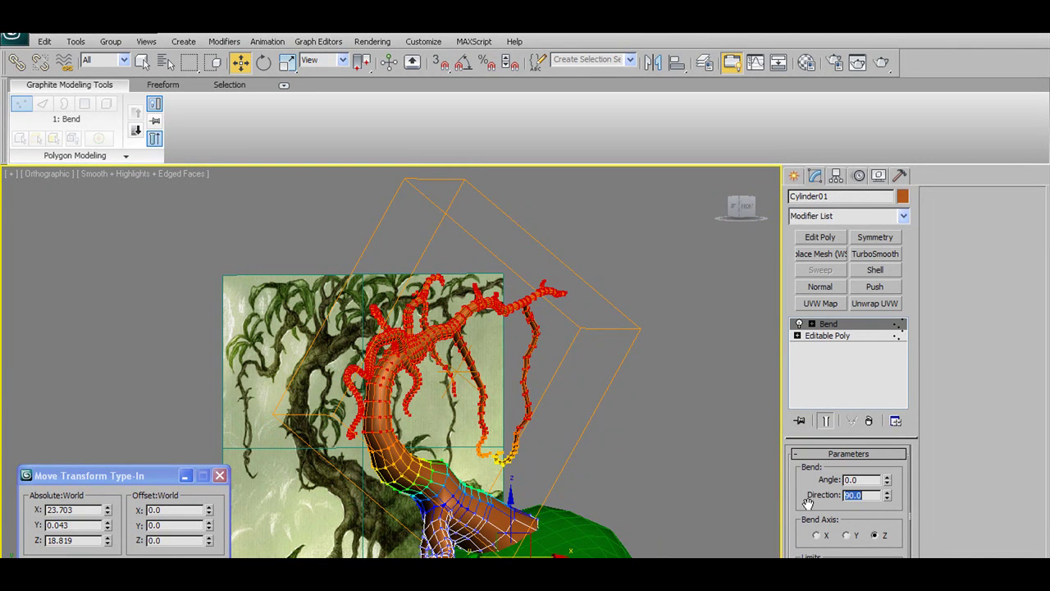
{"action": "left_click_drag", "start_coordinate": [887, 481], "coordinate": [908, 377]}
{"action": "middle_click_drag", "start_coordinate": [553, 407], "coordinate": [725, 516], "text": "alt"}
{"action": "left_click", "coordinate": [847, 534]}
{"action": "left_click", "coordinate": [815, 535]}
{"action": "middle_click_drag", "start_coordinate": [623, 484], "coordinate": [448, 447], "text": "alt"}
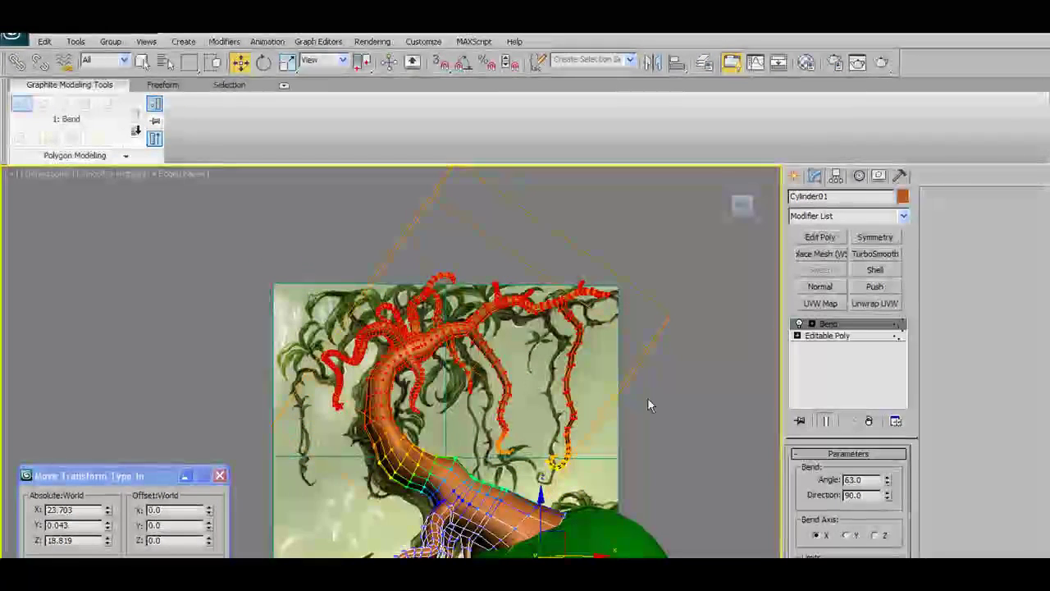
Rotate the Bend modifier's gizmo in the front view until its tilted box stands upright.
{"action": "left_click", "coordinate": [812, 324]}
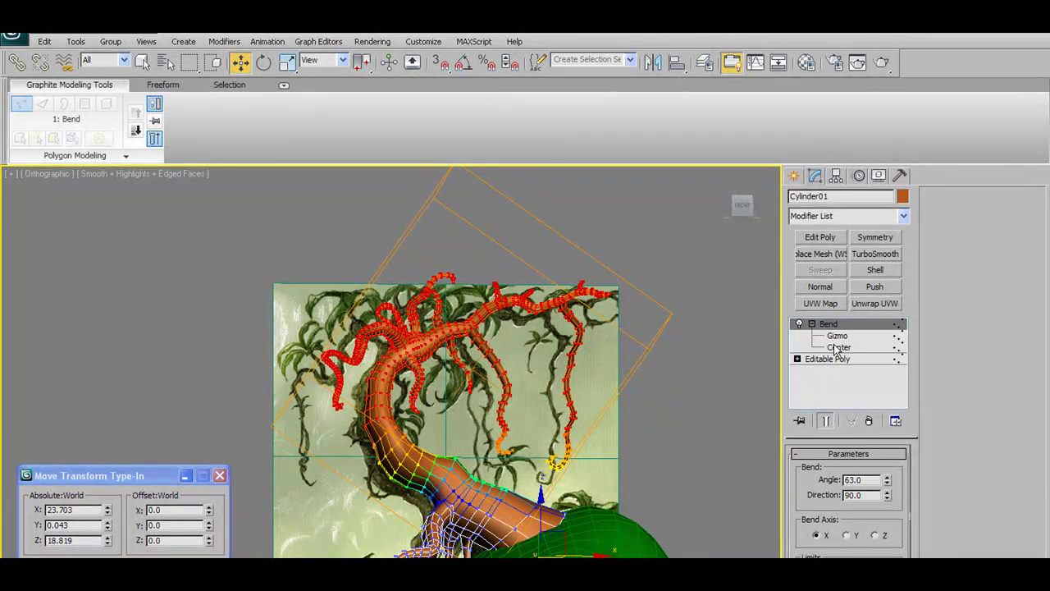
{"action": "left_click", "coordinate": [835, 348]}
{"action": "left_click", "coordinate": [840, 336]}
{"action": "middle_click_drag", "start_coordinate": [407, 236], "coordinate": [447, 371]}
{"action": "scroll", "coordinate": [426, 264], "scroll_direction": "down", "scroll_amount": 4}
{"action": "key", "text": "f"}
{"action": "scroll", "coordinate": [402, 289], "scroll_direction": "up", "scroll_amount": 5}
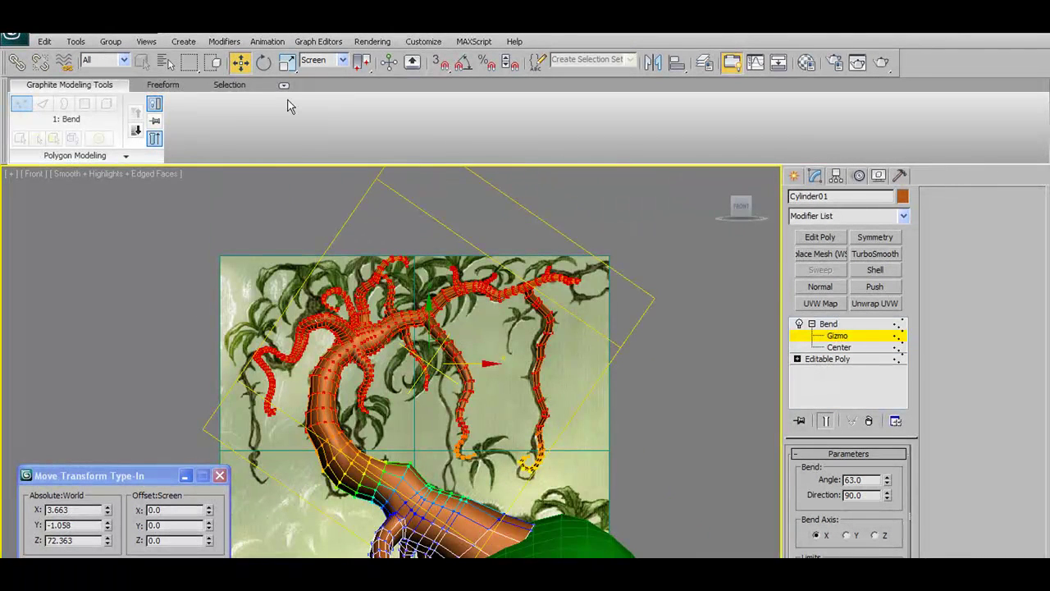
{"action": "left_click", "coordinate": [263, 64]}
{"action": "left_click_drag", "start_coordinate": [458, 314], "coordinate": [524, 367]}
{"action": "middle_click_drag", "start_coordinate": [465, 337], "coordinate": [670, 382], "text": "alt"}
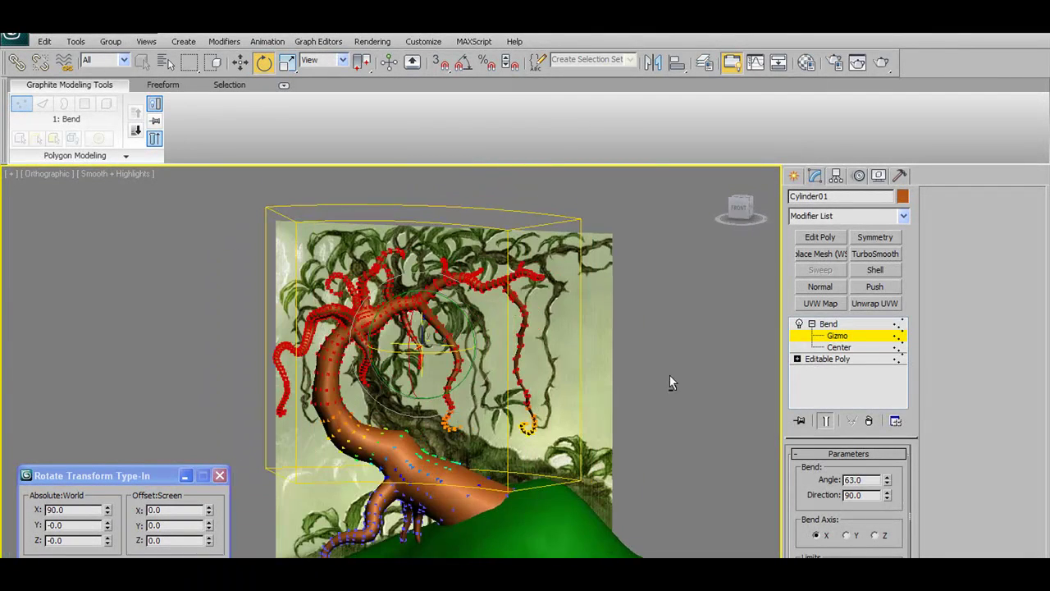
Collapse the Bend modifier into the tree's Editable Poly and accept the warning.
{"action": "left_click", "coordinate": [812, 324]}
{"action": "left_click", "coordinate": [827, 324]}
{"action": "right_click", "coordinate": [827, 324]}
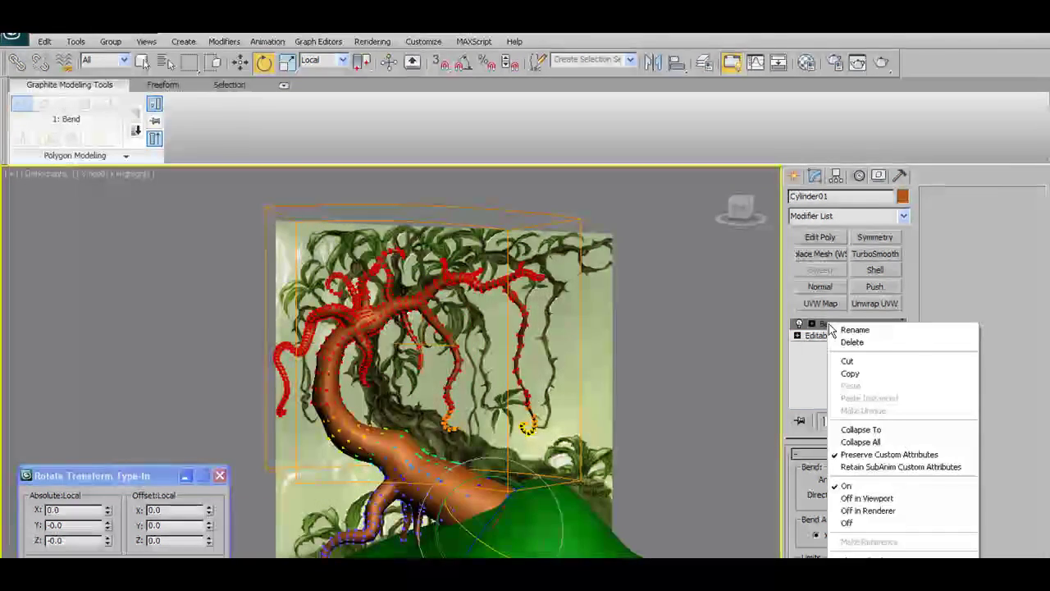
{"action": "left_click", "coordinate": [859, 431]}
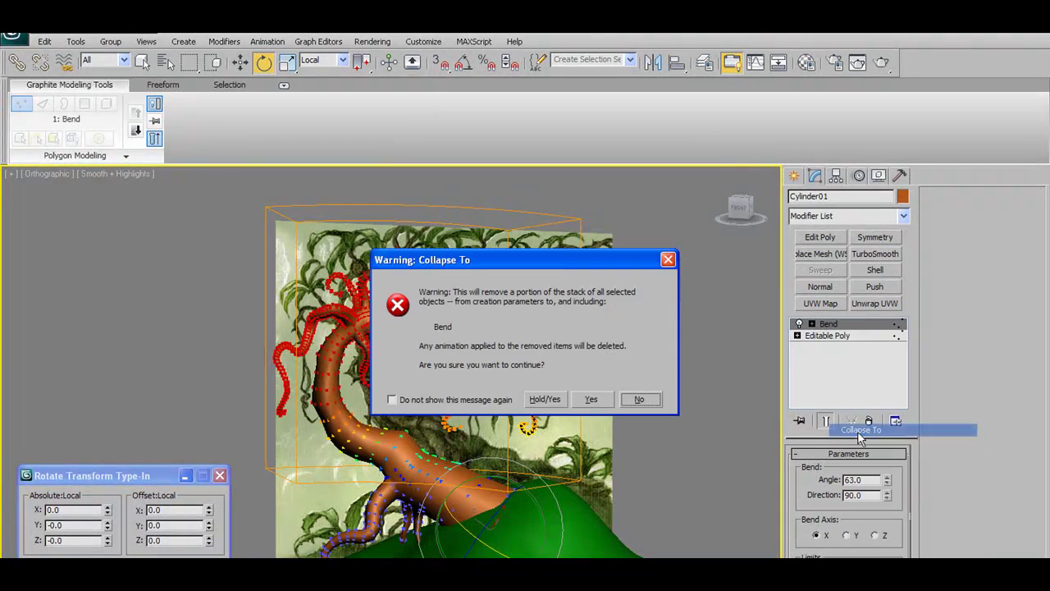
{"action": "left_click", "coordinate": [585, 394]}
Inspect the bent tree and its roots, display edged faces in the front view, and save the scene.
{"action": "mouse_move", "coordinate": [474, 341]}
{"action": "middle_mouse_down", "text": "alt"}
{"action": "mouse_move", "coordinate": [358, 347]}
{"action": "mouse_move", "coordinate": [532, 336]}
{"action": "mouse_move", "coordinate": [465, 345]}
{"action": "middle_mouse_up", "text": "alt"}
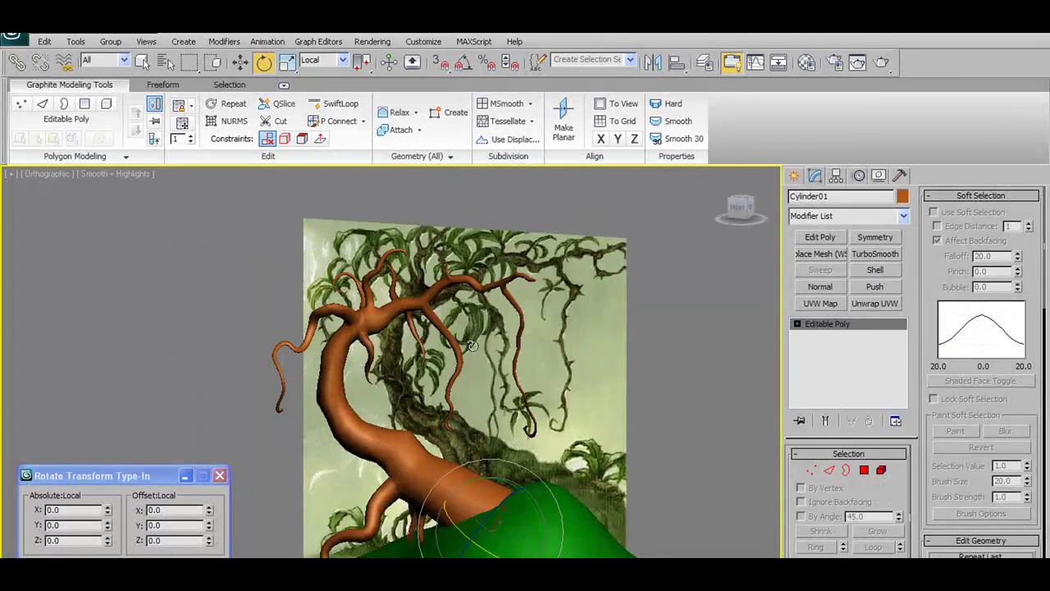
{"action": "scroll", "coordinate": [475, 328], "scroll_direction": "down", "scroll_amount": 3}
{"action": "scroll", "coordinate": [476, 353], "scroll_direction": "up", "scroll_amount": 12}
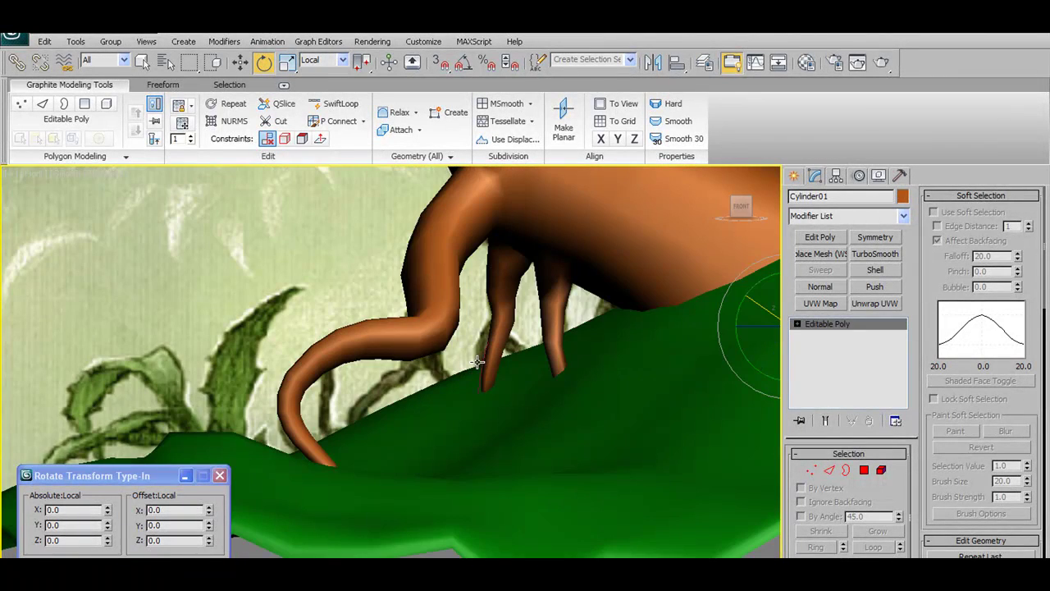
{"action": "key", "text": "f"}
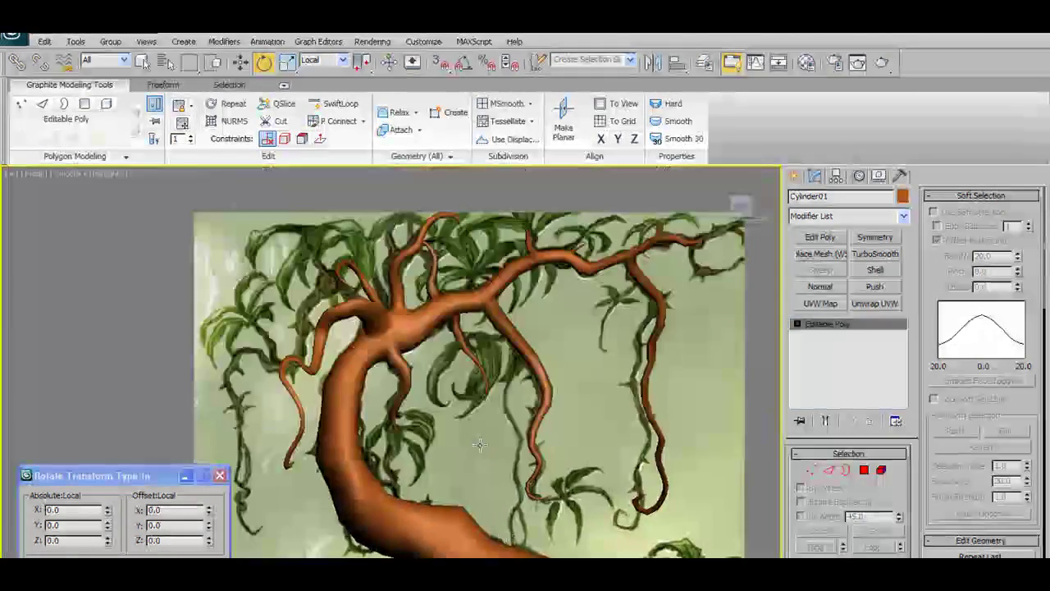
{"action": "scroll", "coordinate": [493, 365], "scroll_direction": "up", "scroll_amount": 5}
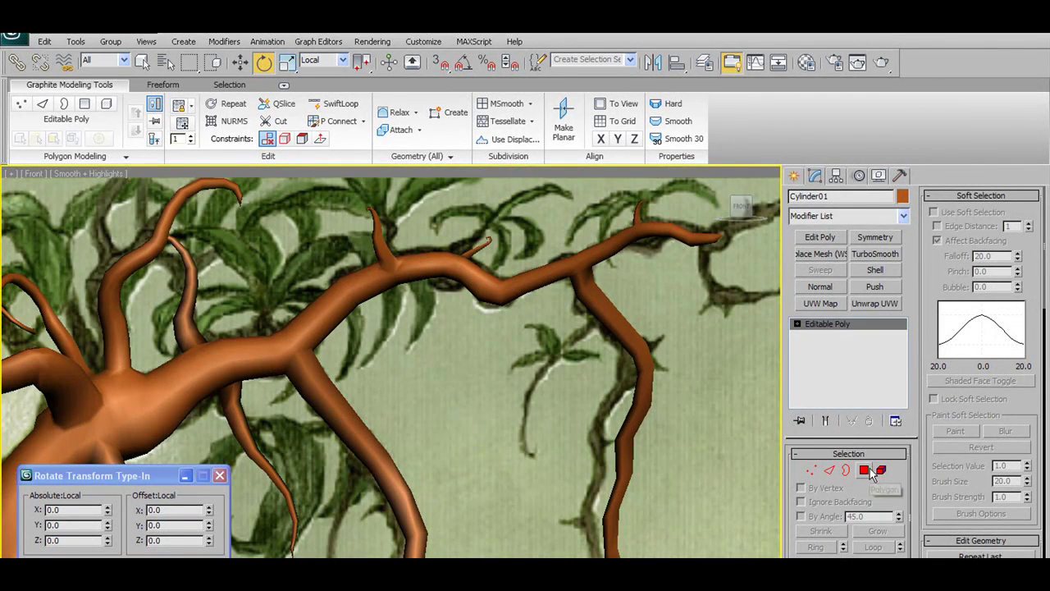
{"action": "key", "text": "F4"}
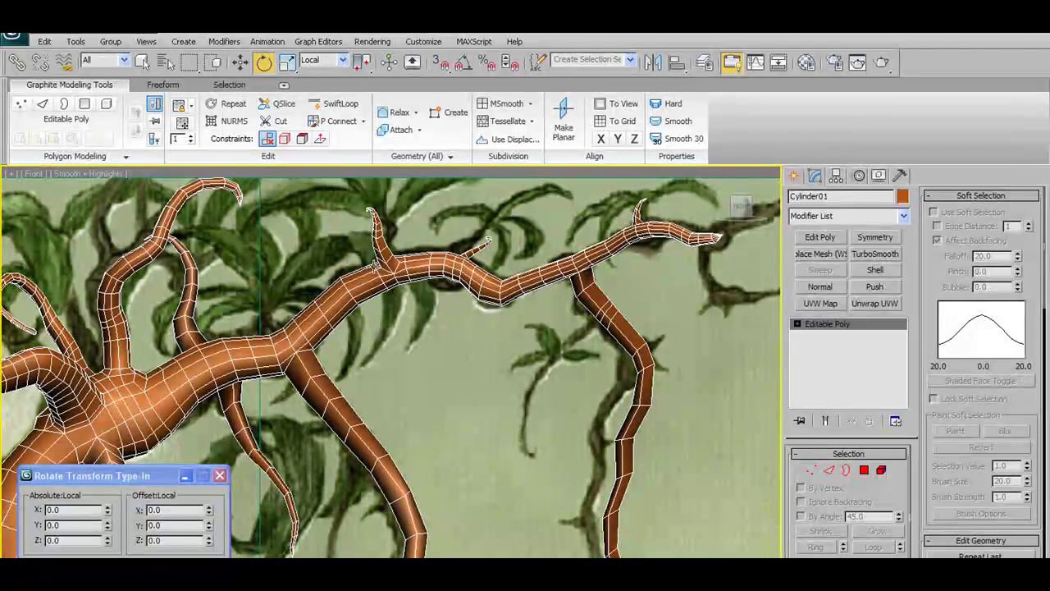
{"action": "left_click", "coordinate": [29, 41]}
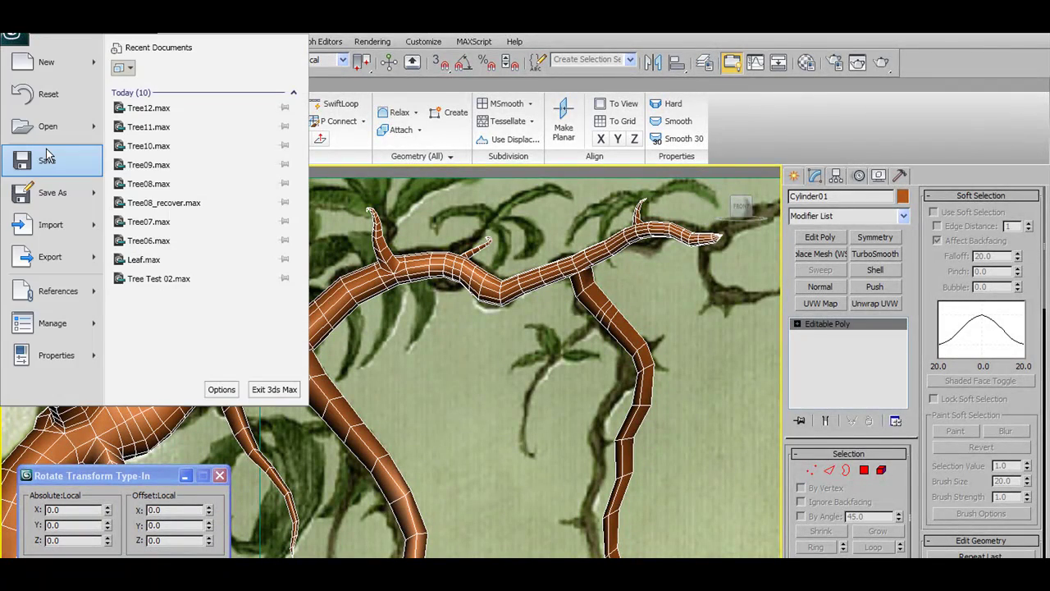
{"action": "left_click", "coordinate": [47, 161]}
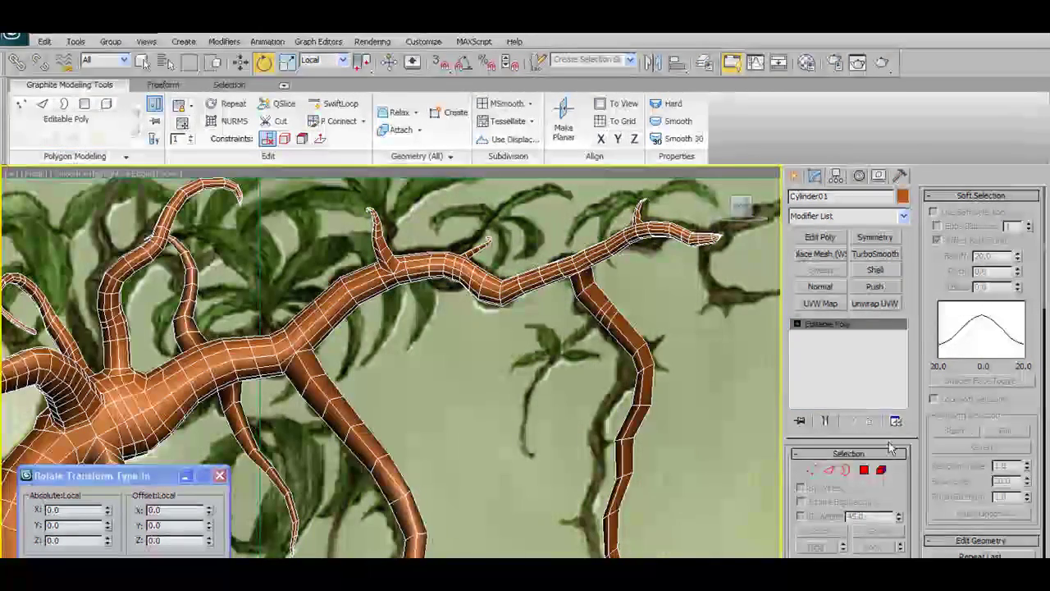
Constrain movement to edges and slide the vertices near the top of the outer hanging branch along its length.
{"action": "left_click", "coordinate": [811, 471]}
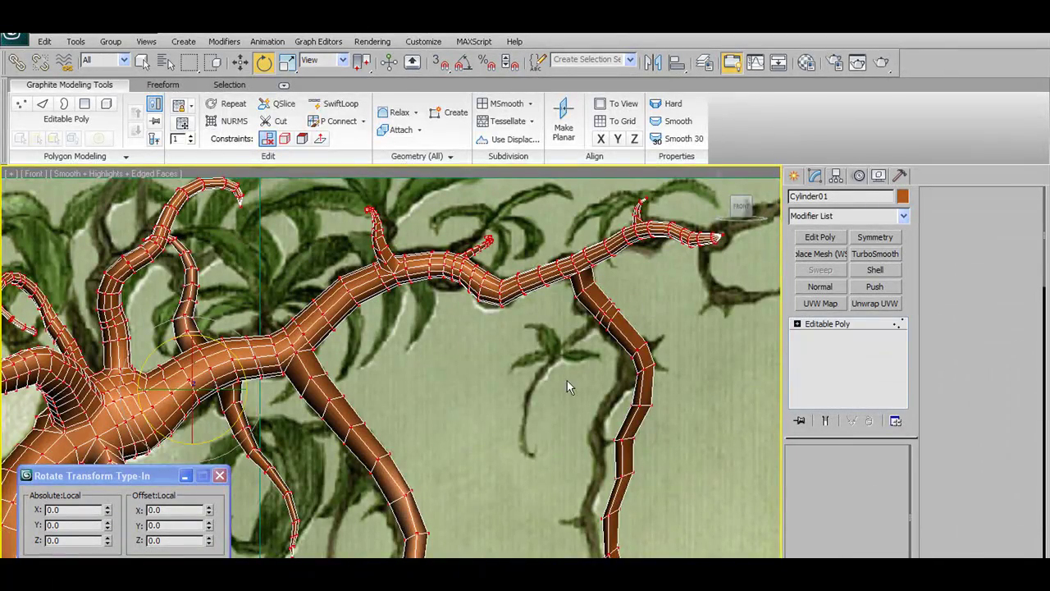
{"action": "scroll", "coordinate": [574, 375], "scroll_direction": "up", "scroll_amount": 2}
{"action": "middle_click_drag", "start_coordinate": [632, 333], "coordinate": [482, 358]}
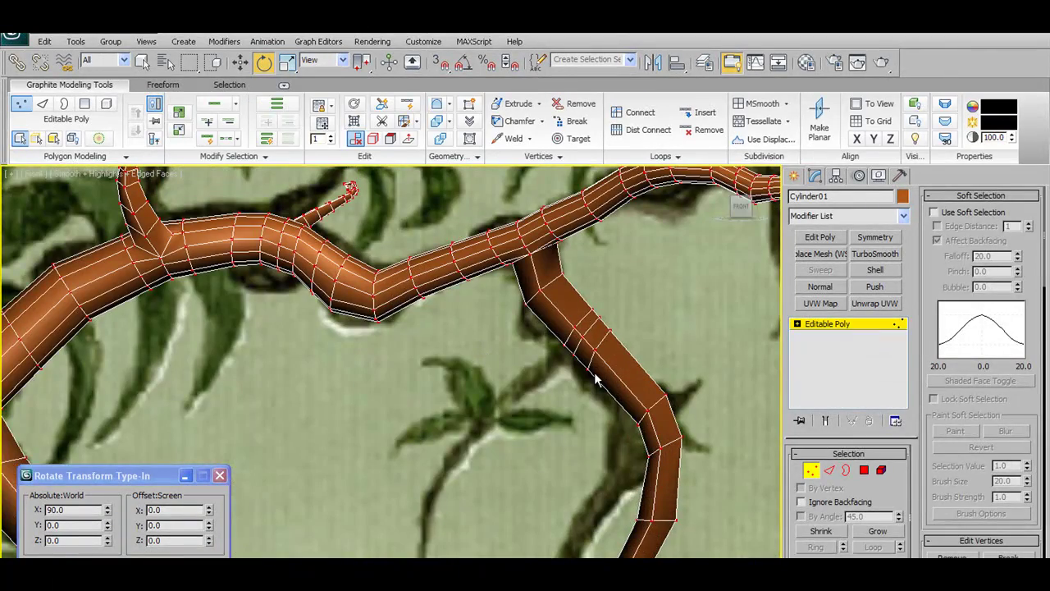
{"action": "middle_click_drag", "start_coordinate": [596, 379], "coordinate": [498, 368]}
{"action": "left_click_drag", "start_coordinate": [523, 305], "coordinate": [470, 391]}
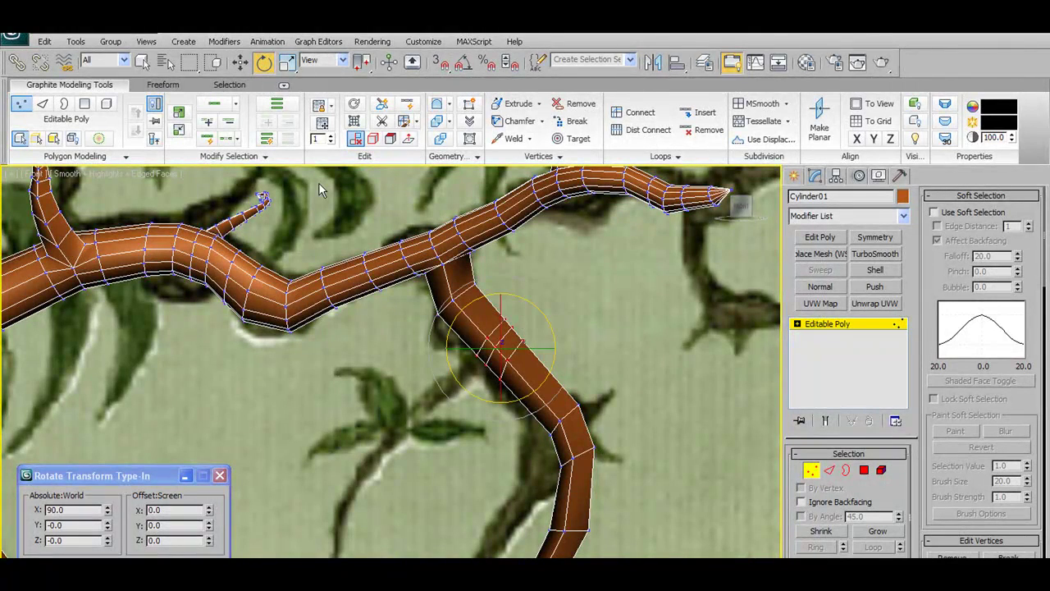
{"action": "left_click", "coordinate": [240, 63]}
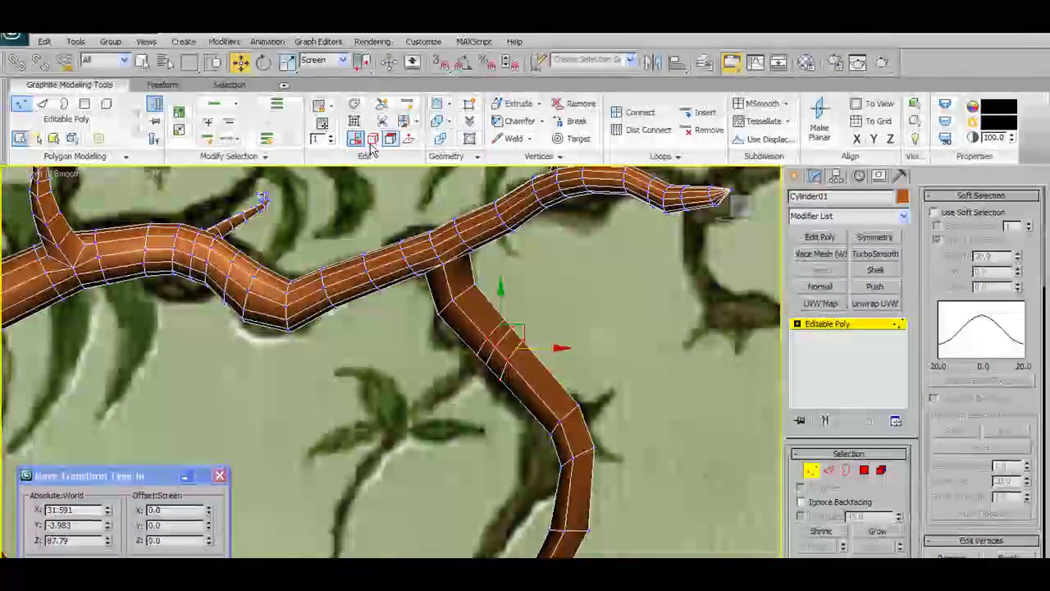
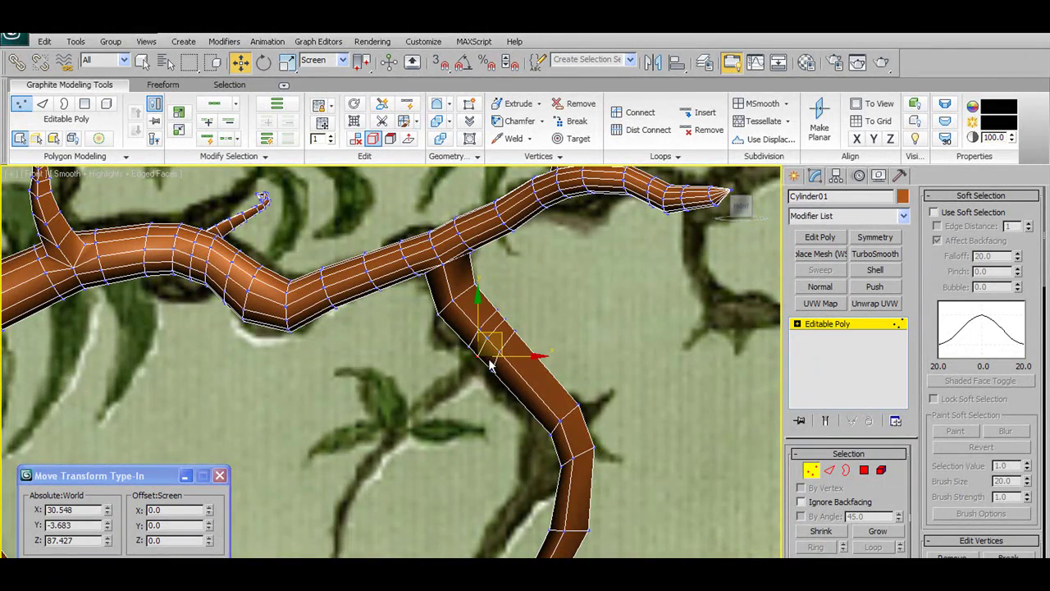
{"action": "scroll", "coordinate": [491, 366], "scroll_direction": "up", "scroll_amount": 1}
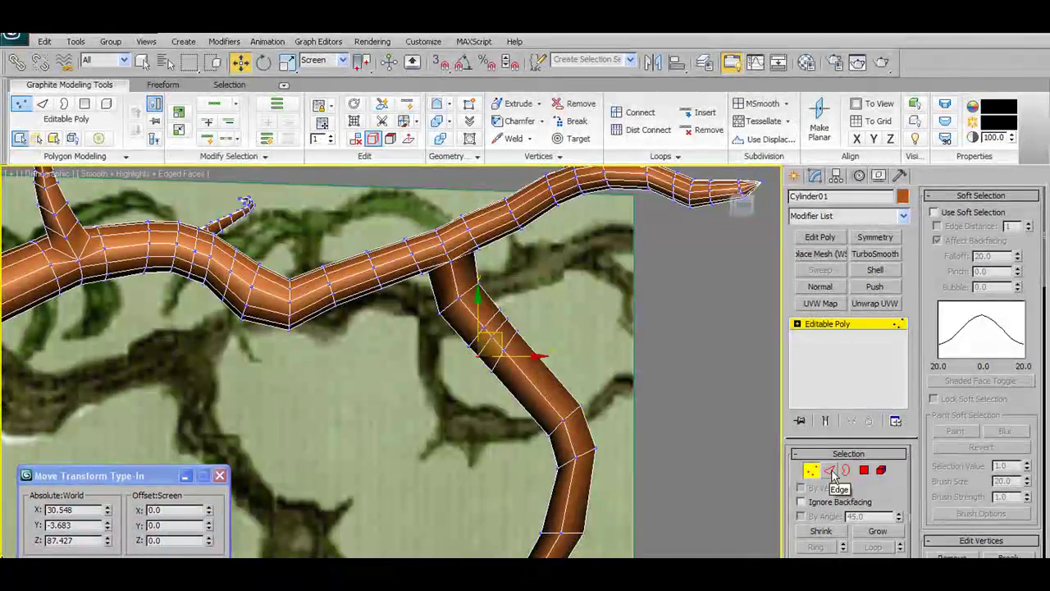
Select the edge loop near the top of the hanging branch with loop mode and slide it slightly up the branch.
{"action": "left_click", "coordinate": [832, 473]}
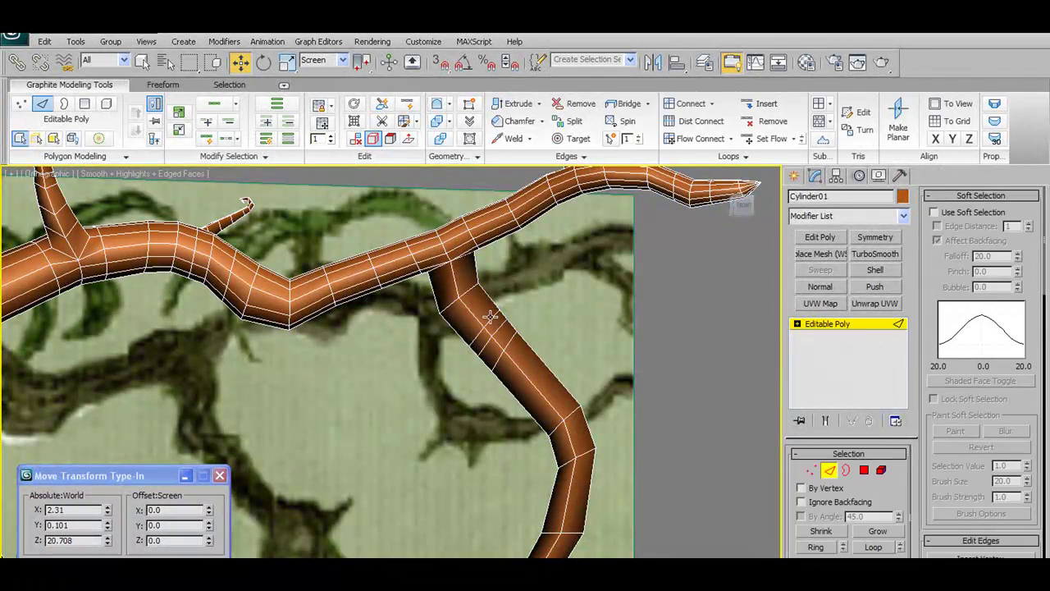
{"action": "left_click", "coordinate": [206, 140]}
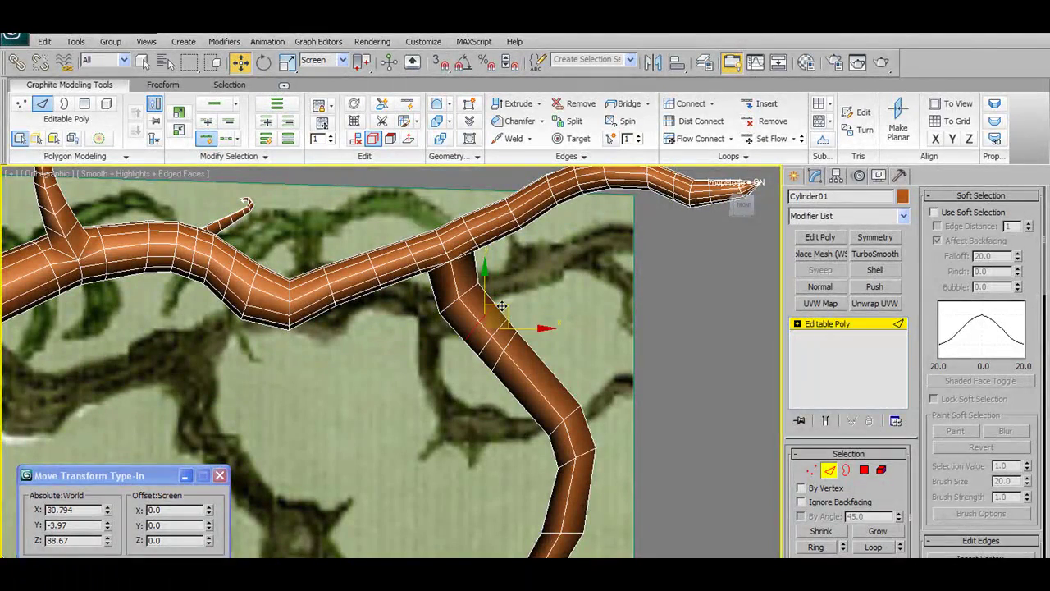
{"action": "middle_click_drag", "start_coordinate": [494, 371], "coordinate": [574, 351], "text": "alt"}
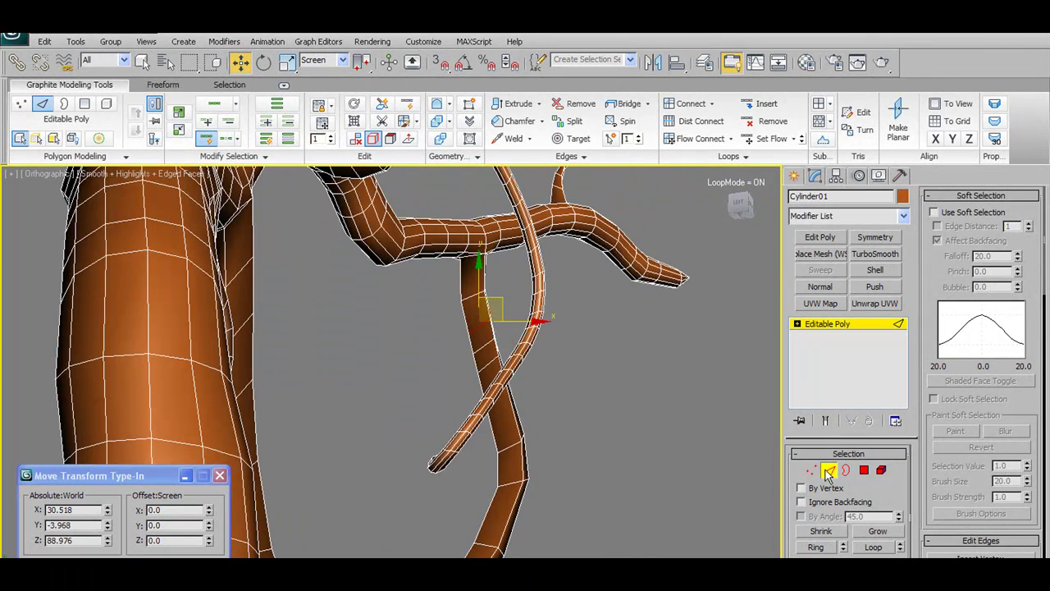
Chamfer the selected vertex on the upper part of the hanging branch by 0.69.
{"action": "key", "text": "1"}
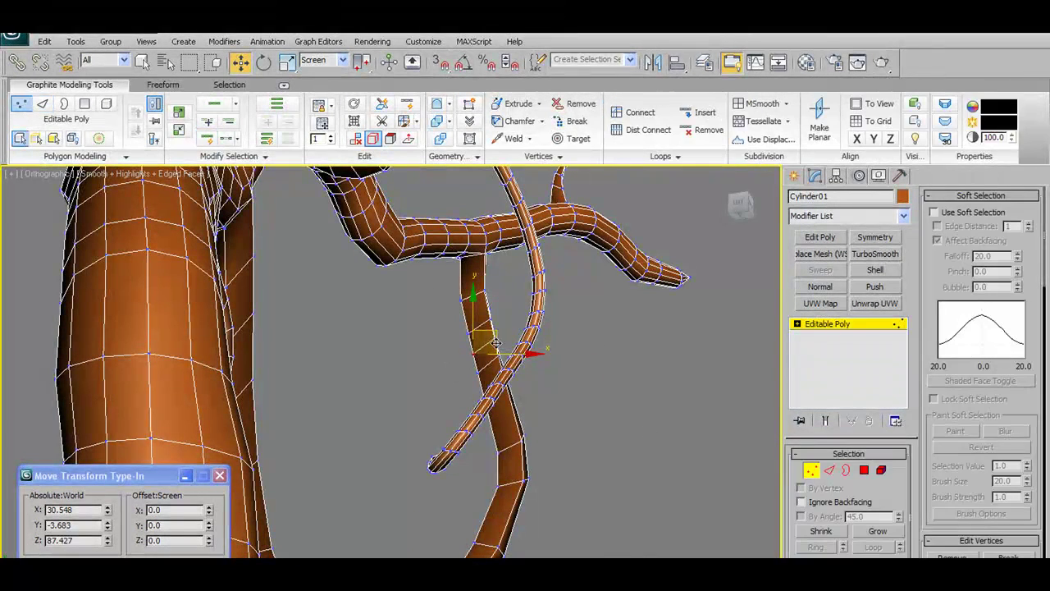
{"action": "left_click", "coordinate": [523, 132], "text": "shift"}
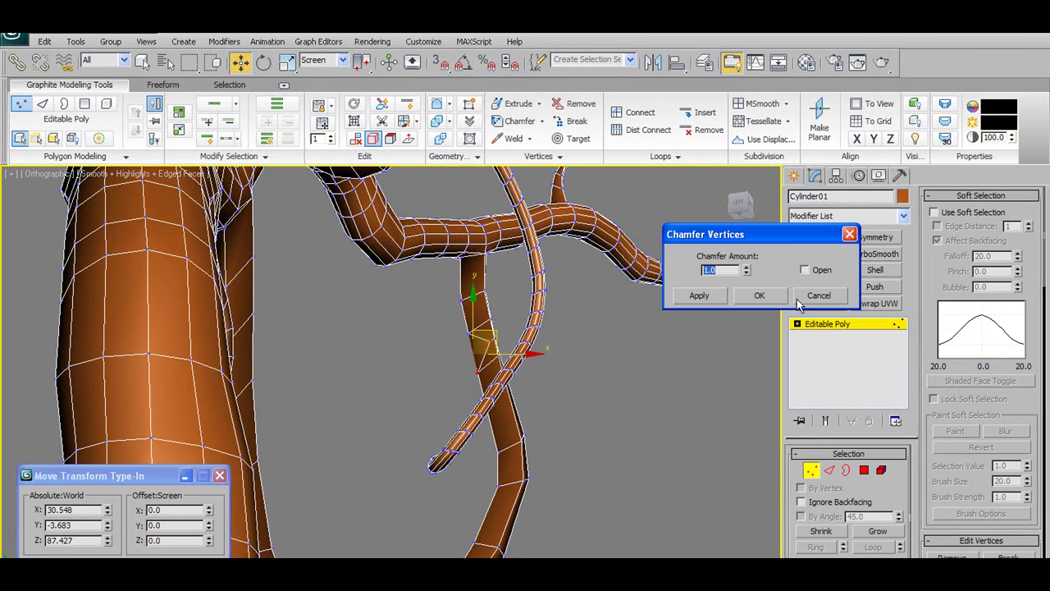
{"action": "left_click_drag", "start_coordinate": [748, 292], "coordinate": [748, 290]}
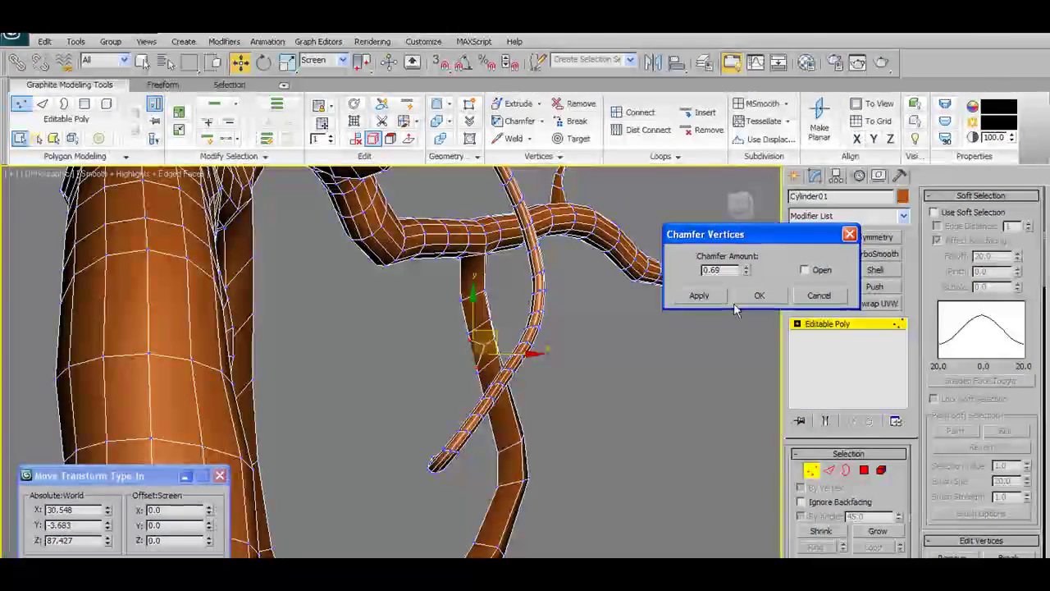
{"action": "left_click", "coordinate": [745, 299]}
Target weld the chamfer's extra vertices to the neighbouring loop vertices to form a clean diamond on the hanging branch.
{"action": "mouse_move", "coordinate": [513, 371]}
{"action": "middle_mouse_down", "text": "alt"}
{"action": "mouse_move", "coordinate": [563, 368]}
{"action": "mouse_move", "coordinate": [501, 384]}
{"action": "middle_mouse_up", "text": "alt"}
{"action": "scroll", "coordinate": [509, 366], "scroll_direction": "up", "scroll_amount": 5}
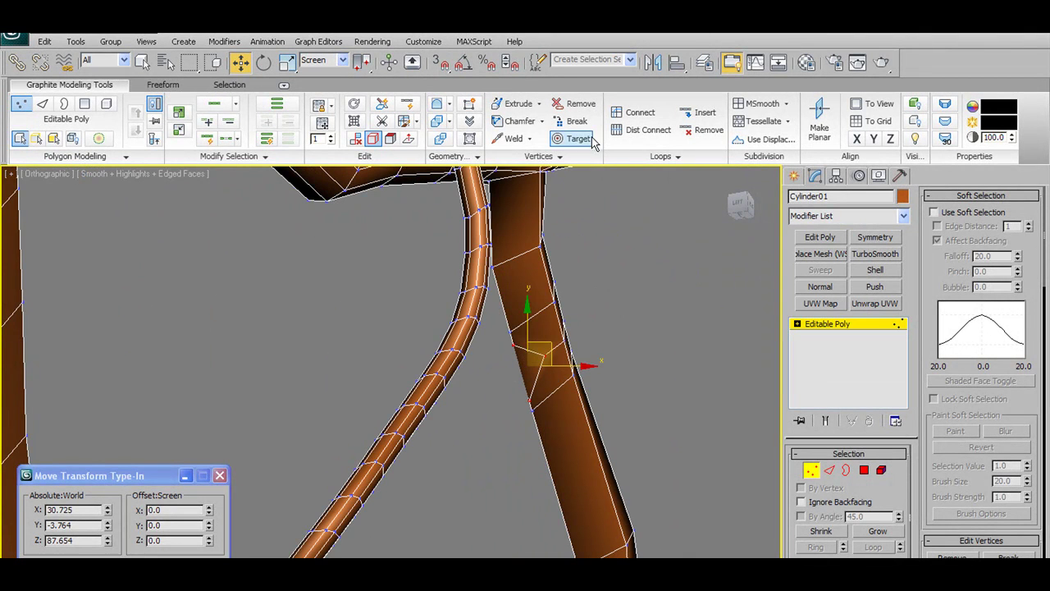
{"action": "key", "text": "ctrl+w"}
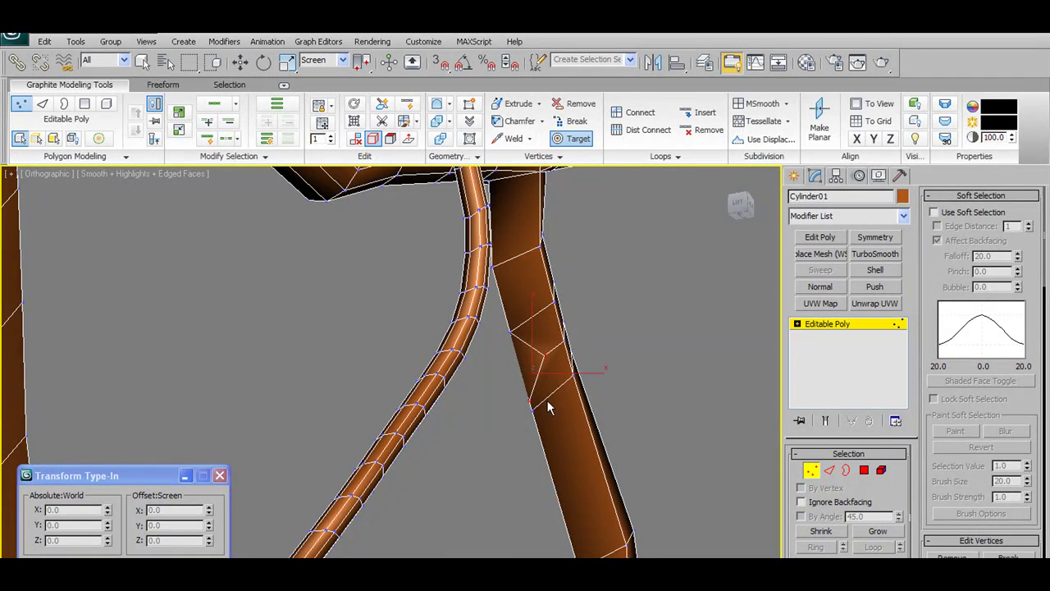
{"action": "middle_click_drag", "start_coordinate": [532, 408], "coordinate": [635, 422], "text": "alt"}
Select the diamond-shaped polygon on the hanging branch.
{"action": "left_click", "coordinate": [866, 470]}
{"action": "scroll", "coordinate": [369, 433], "scroll_direction": "down", "scroll_amount": 6}
{"action": "middle_click_drag", "start_coordinate": [197, 394], "coordinate": [535, 324]}
{"action": "scroll", "coordinate": [343, 408], "scroll_direction": "up", "scroll_amount": 3}
{"action": "left_click", "coordinate": [291, 368]}
{"action": "middle_click_drag", "start_coordinate": [244, 413], "coordinate": [312, 411], "text": "alt"}
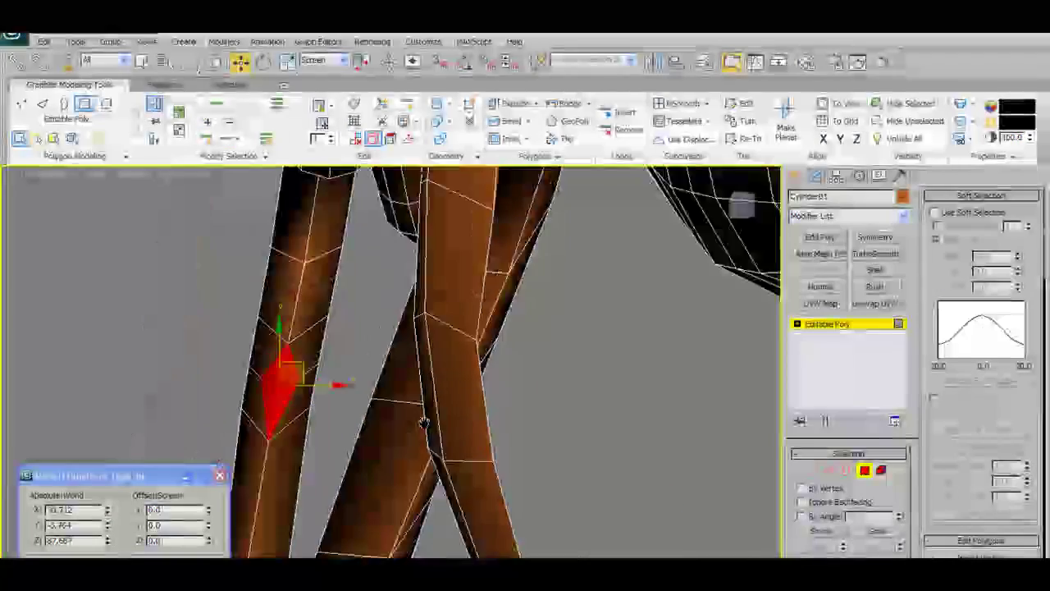
{"action": "middle_click_drag", "start_coordinate": [423, 422], "coordinate": [456, 378], "text": "alt"}
Remove the edge constraint and scale the diamond polygon wider along its X axis in the Local coordinate system.
{"action": "key", "text": "r"}
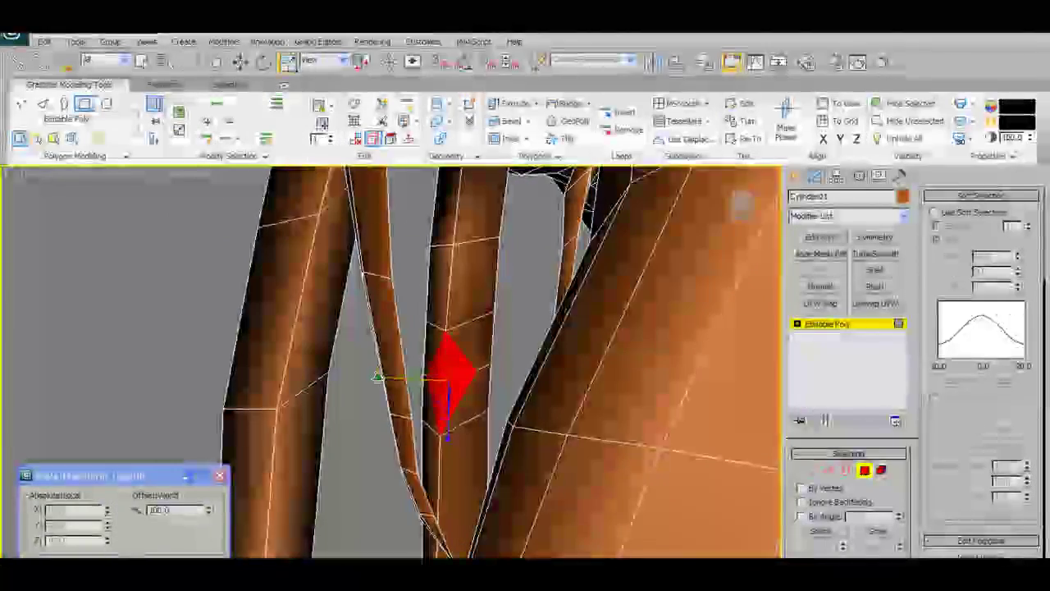
{"action": "middle_click_drag", "start_coordinate": [441, 423], "coordinate": [452, 207], "text": "alt"}
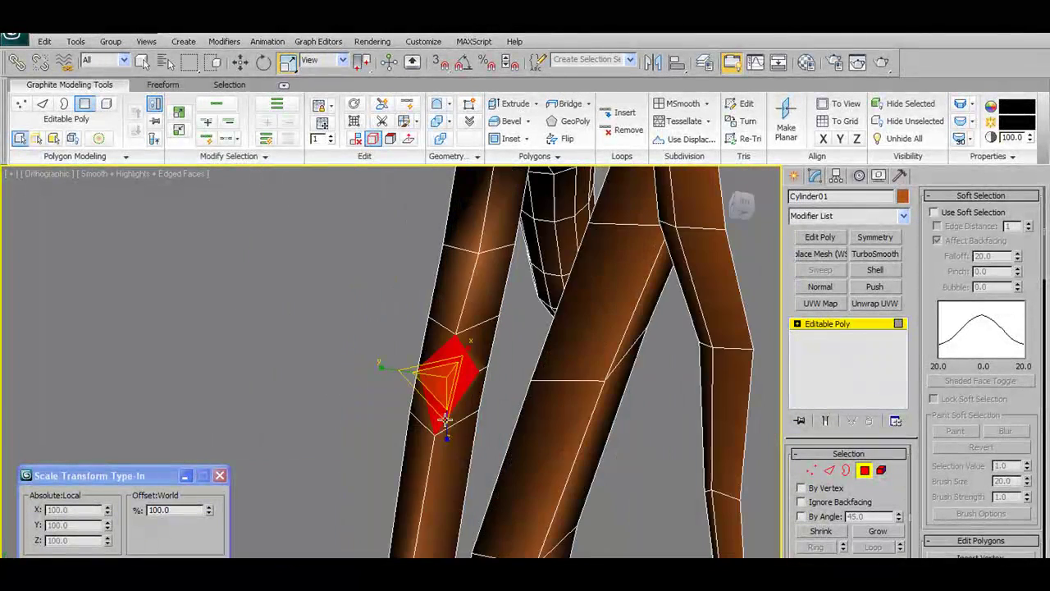
{"action": "middle_click_drag", "start_coordinate": [446, 464], "coordinate": [452, 434], "text": "alt"}
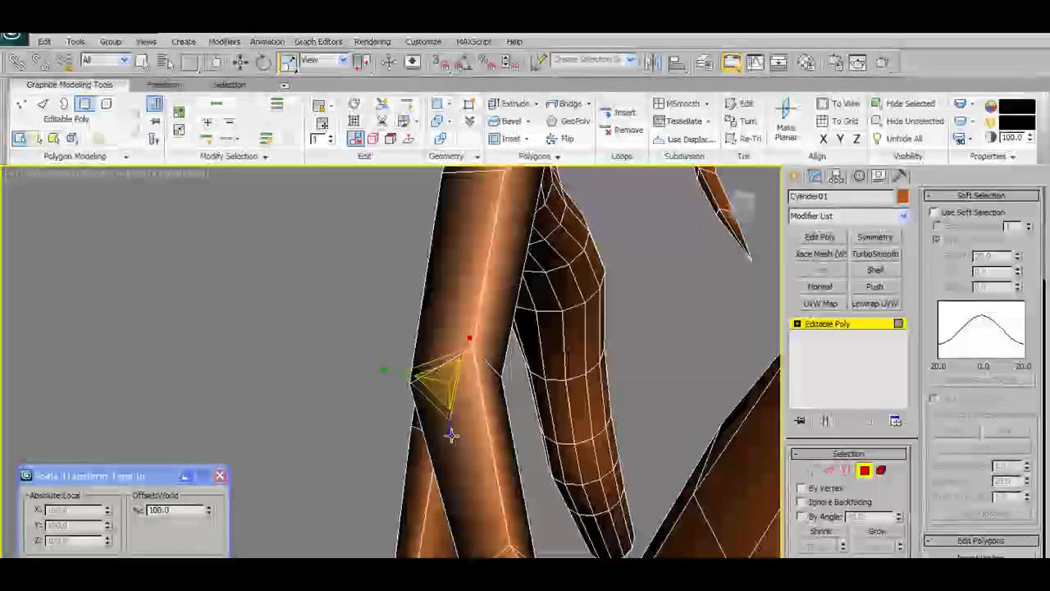
{"action": "left_click", "coordinate": [343, 60]}
{"action": "left_click", "coordinate": [325, 111]}
{"action": "middle_click_drag", "start_coordinate": [570, 443], "coordinate": [464, 410], "text": "alt"}
{"action": "left_click_drag", "start_coordinate": [397, 362], "coordinate": [364, 359]}
{"action": "middle_click_drag", "start_coordinate": [373, 362], "coordinate": [492, 366], "text": "alt"}
{"action": "middle_click_drag", "start_coordinate": [525, 375], "coordinate": [509, 182], "text": "alt"}
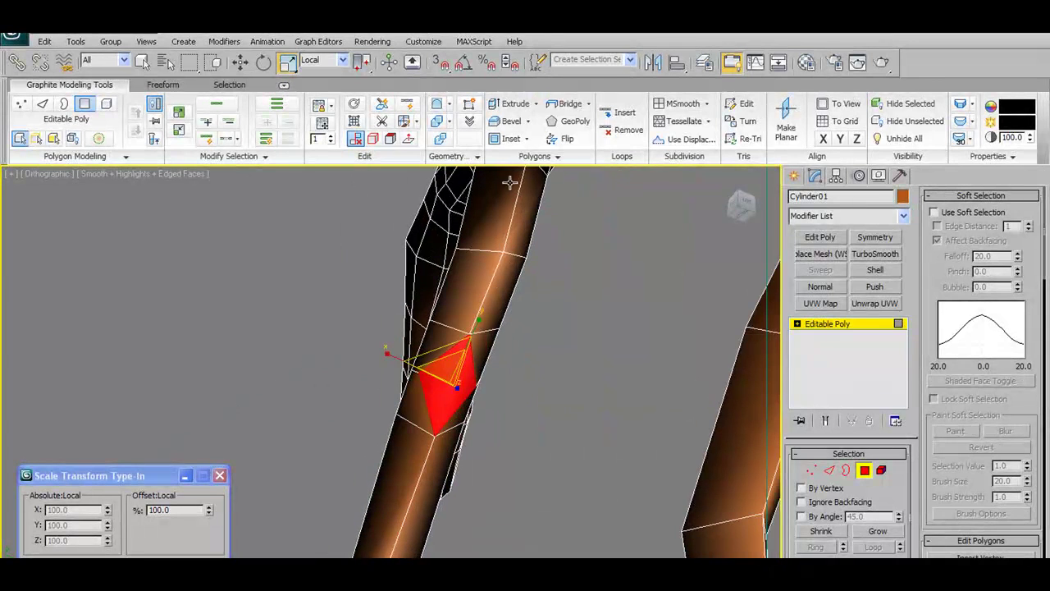
Inset the selected diamond polygon on the hanging branch as a group by a very small amount.
{"action": "left_click", "coordinate": [513, 140], "text": "shift"}
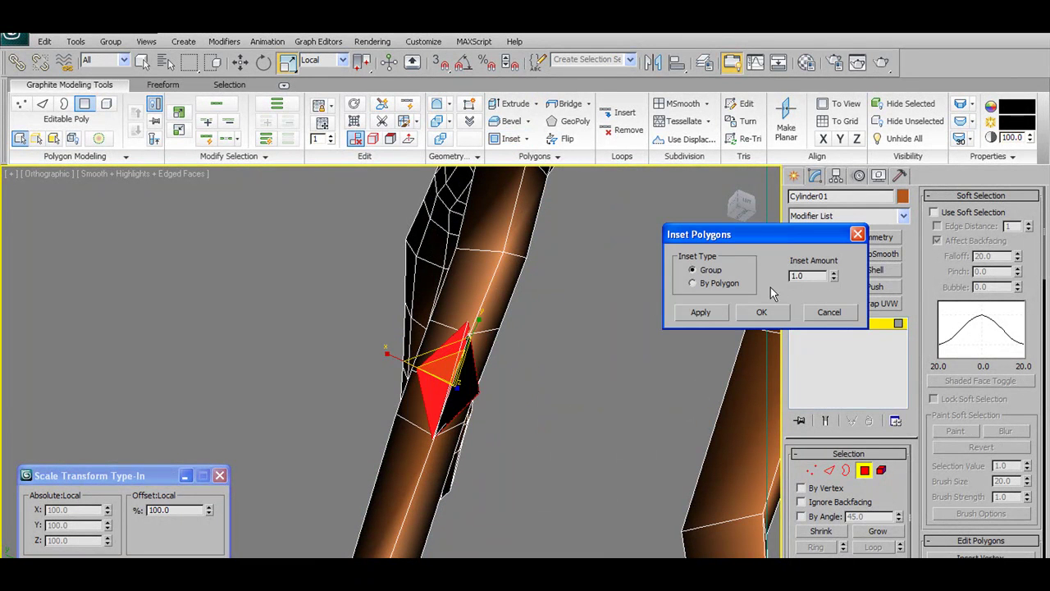
{"action": "left_click_drag", "start_coordinate": [834, 281], "coordinate": [829, 343]}
{"action": "left_click", "coordinate": [781, 317]}
{"action": "middle_click_drag", "start_coordinate": [527, 348], "coordinate": [615, 398], "text": "alt"}
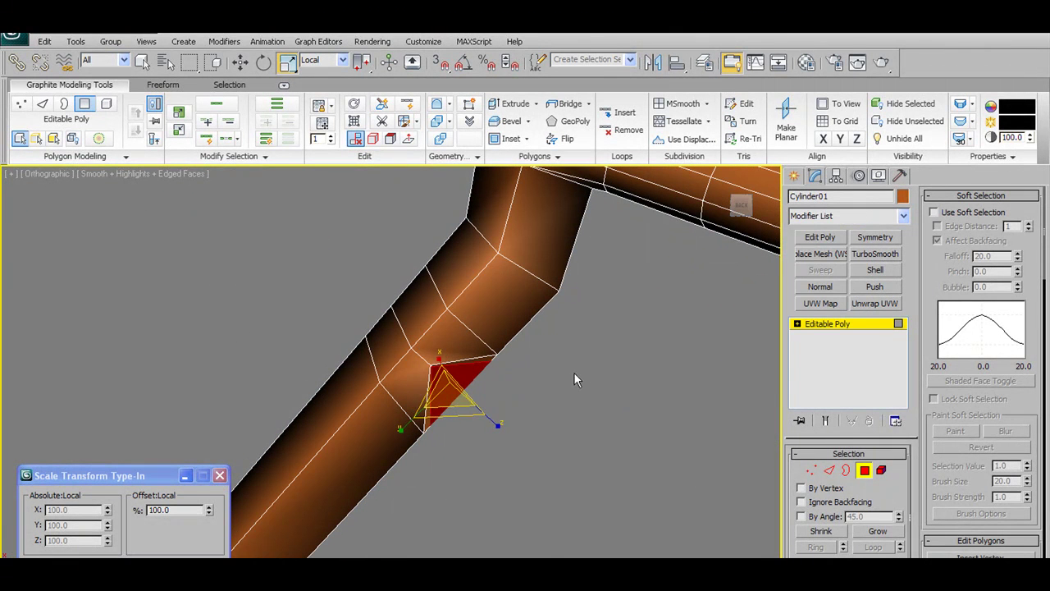
Pull the inset diamond polygon outward from the hanging branch to form a short stub and make its end face planar.
{"action": "key", "text": "w"}
{"action": "left_click_drag", "start_coordinate": [470, 376], "coordinate": [507, 392]}
{"action": "middle_click_drag", "start_coordinate": [507, 393], "coordinate": [618, 410], "text": "alt"}
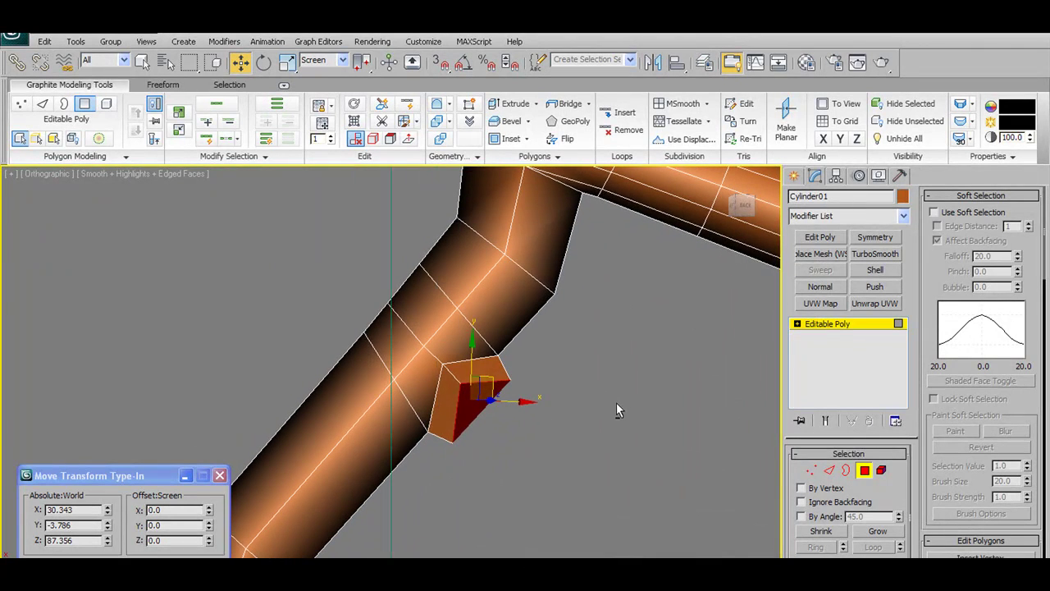
{"action": "left_click", "coordinate": [786, 128]}
{"action": "middle_click_drag", "start_coordinate": [639, 356], "coordinate": [452, 367], "text": "alt"}
Move the stub's end polygon slightly down and away from the branch, to about X 30.01, Y -3.60, Z 87.02.
{"action": "scroll", "coordinate": [412, 383], "scroll_direction": "down", "scroll_amount": 10}
{"action": "scroll", "coordinate": [413, 383], "scroll_direction": "up", "scroll_amount": 5}
{"action": "middle_click_drag", "start_coordinate": [599, 408], "coordinate": [670, 359]}
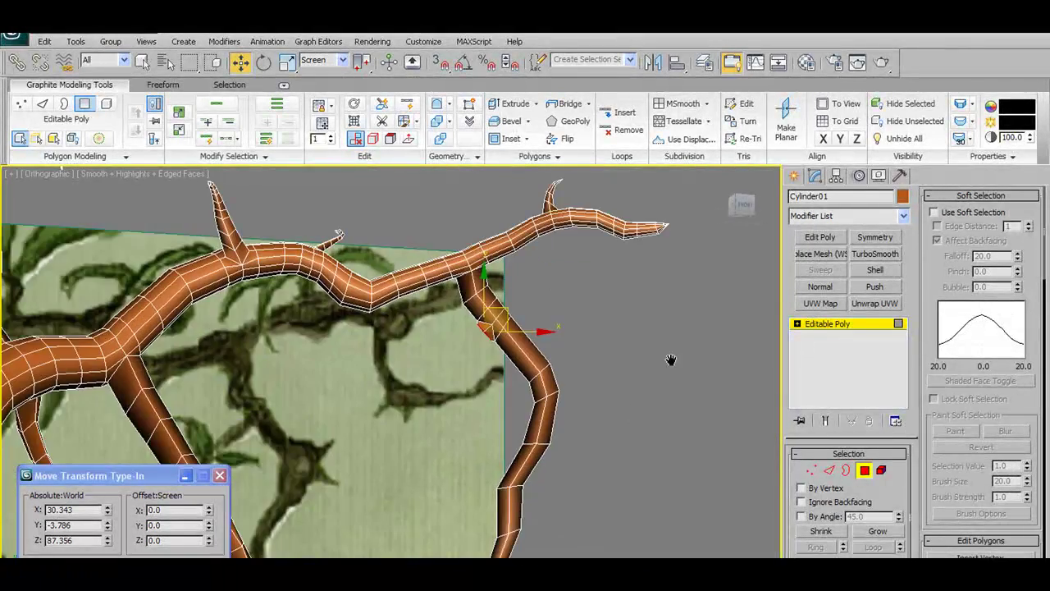
{"action": "scroll", "coordinate": [618, 315], "scroll_direction": "up", "scroll_amount": 3}
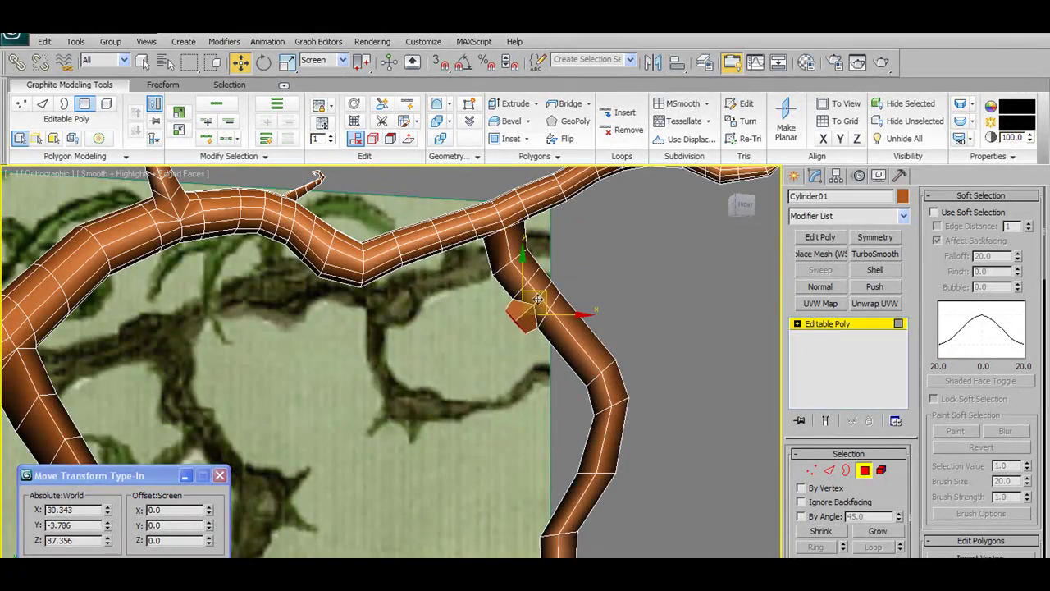
{"action": "left_click_drag", "start_coordinate": [538, 298], "coordinate": [534, 302]}
{"action": "scroll", "coordinate": [538, 300], "scroll_direction": "down", "scroll_amount": 7}
{"action": "key", "text": "f"}
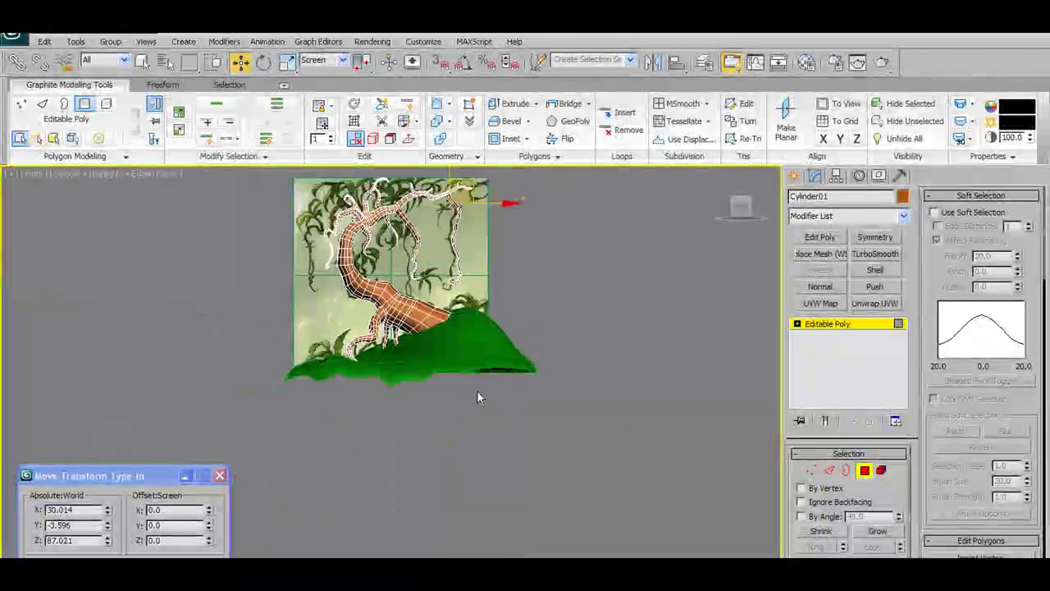
{"action": "scroll", "coordinate": [484, 331], "scroll_direction": "up", "scroll_amount": 10}
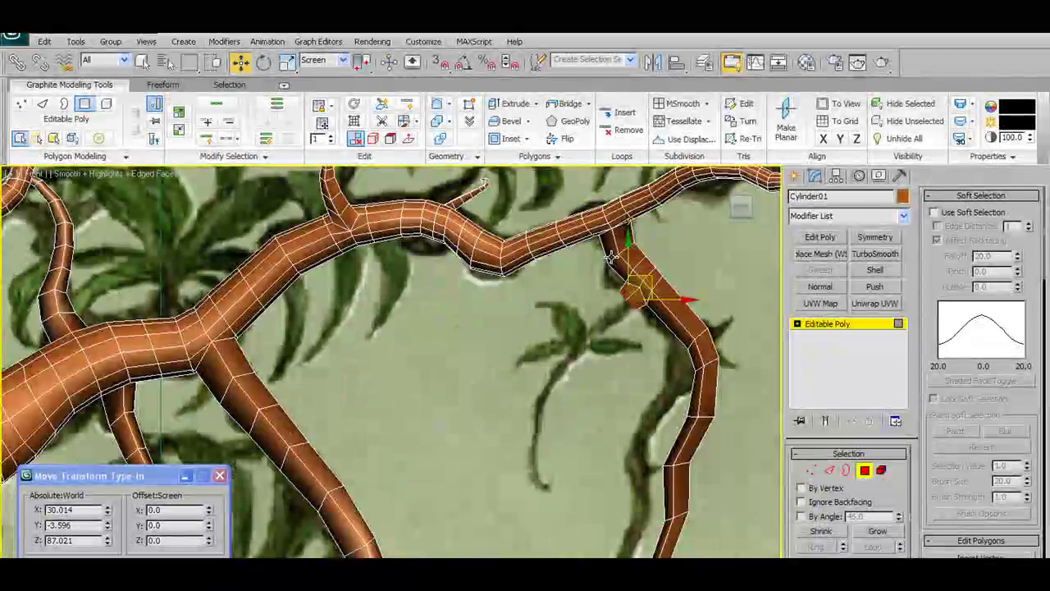
{"action": "middle_click_drag", "start_coordinate": [611, 256], "coordinate": [503, 277]}
{"action": "middle_click_drag", "start_coordinate": [508, 326], "coordinate": [543, 324], "text": "alt"}
Try to grow an offshoot from the stub's end face with the freeform Branches tool.
{"action": "left_click", "coordinate": [864, 468]}
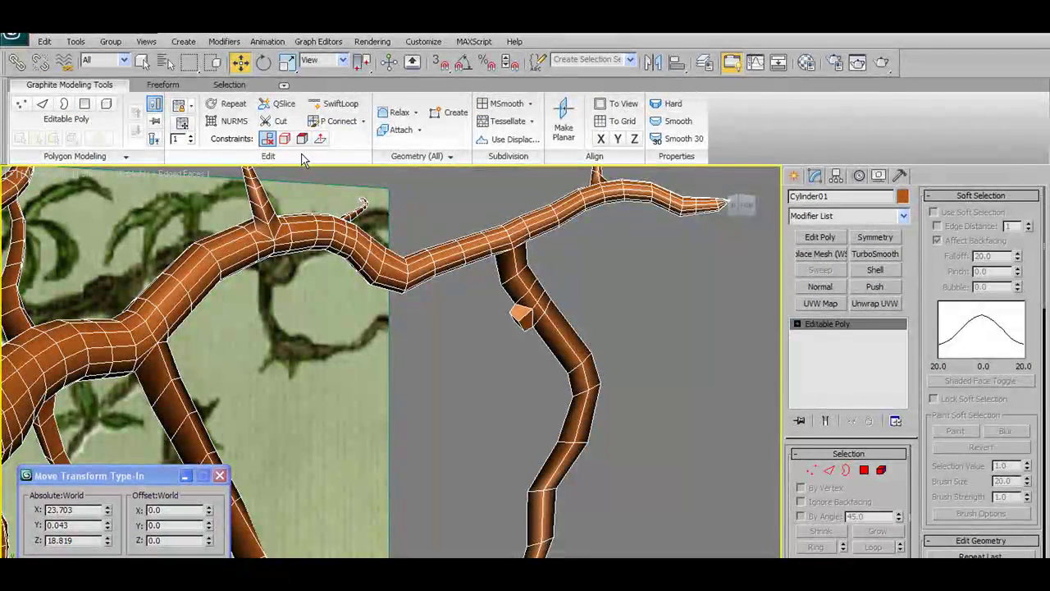
{"action": "left_click", "coordinate": [171, 86]}
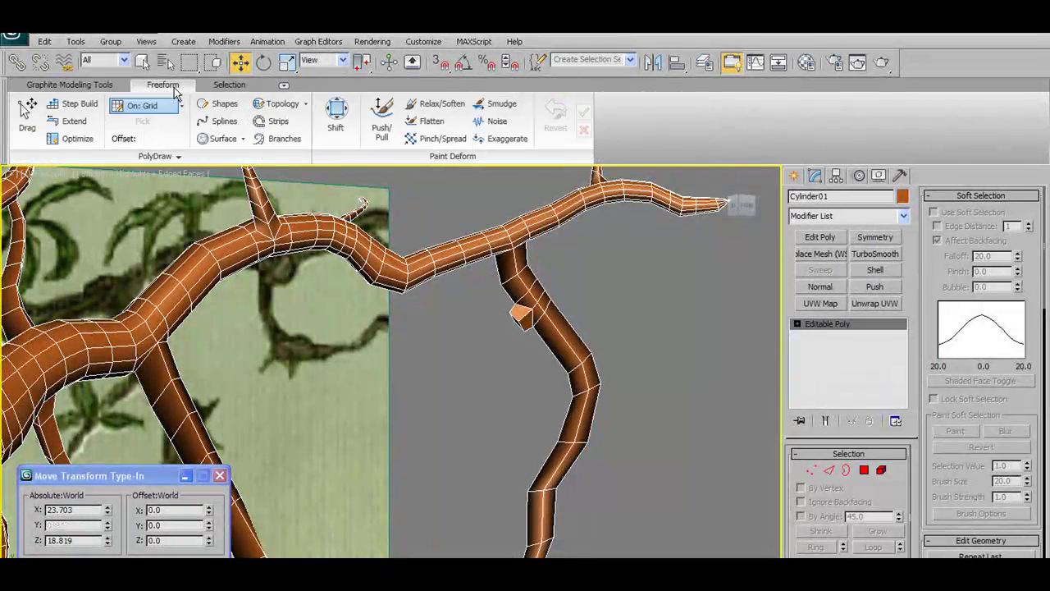
{"action": "left_click", "coordinate": [279, 138]}
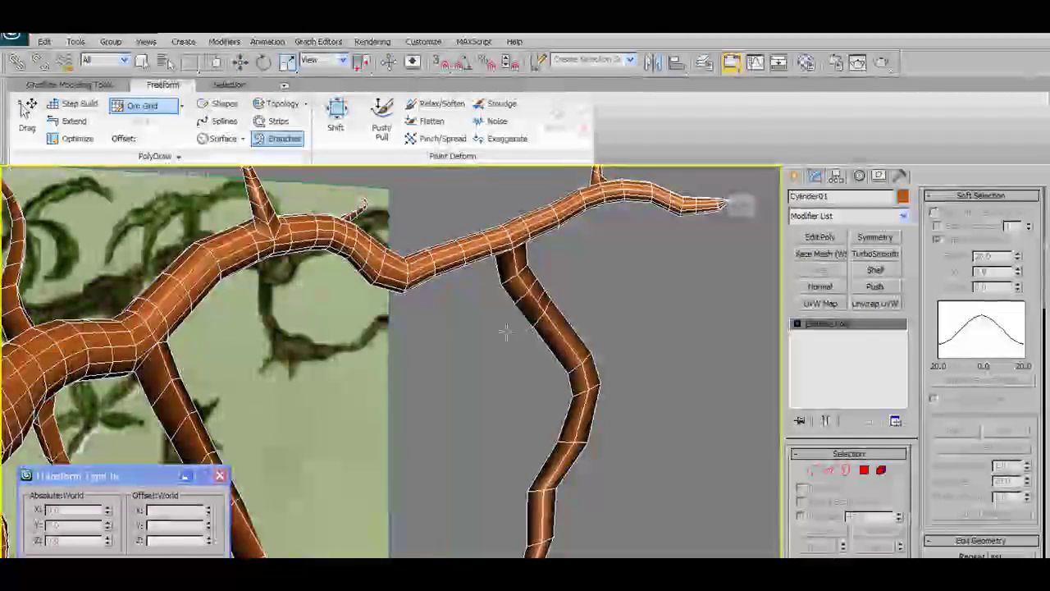
{"action": "key", "text": "w"}
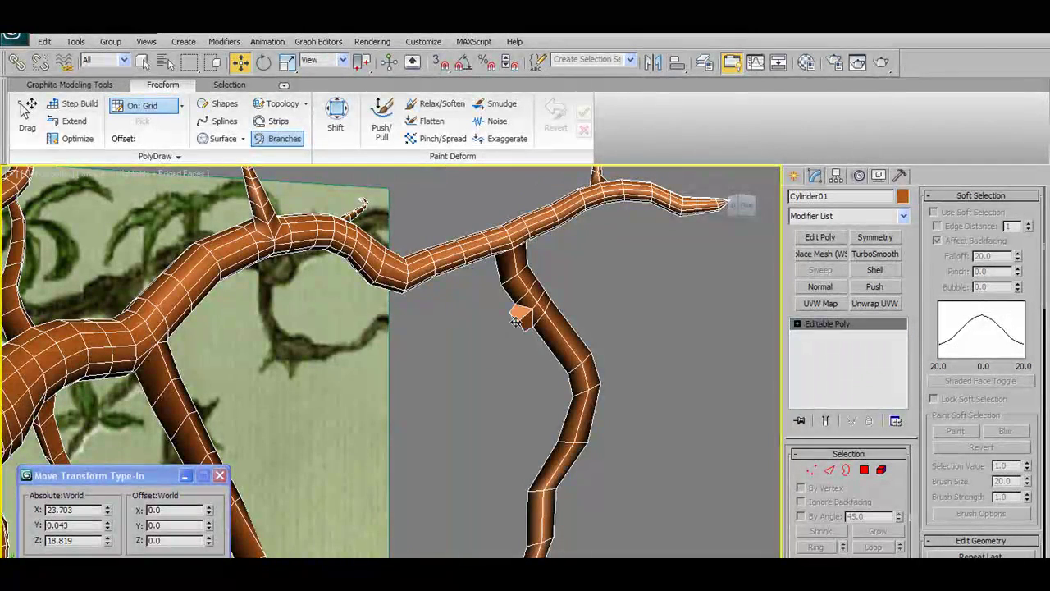
{"action": "middle_click_drag", "start_coordinate": [533, 335], "coordinate": [548, 330], "text": "alt"}
{"action": "middle_click_drag", "start_coordinate": [438, 413], "coordinate": [476, 359]}
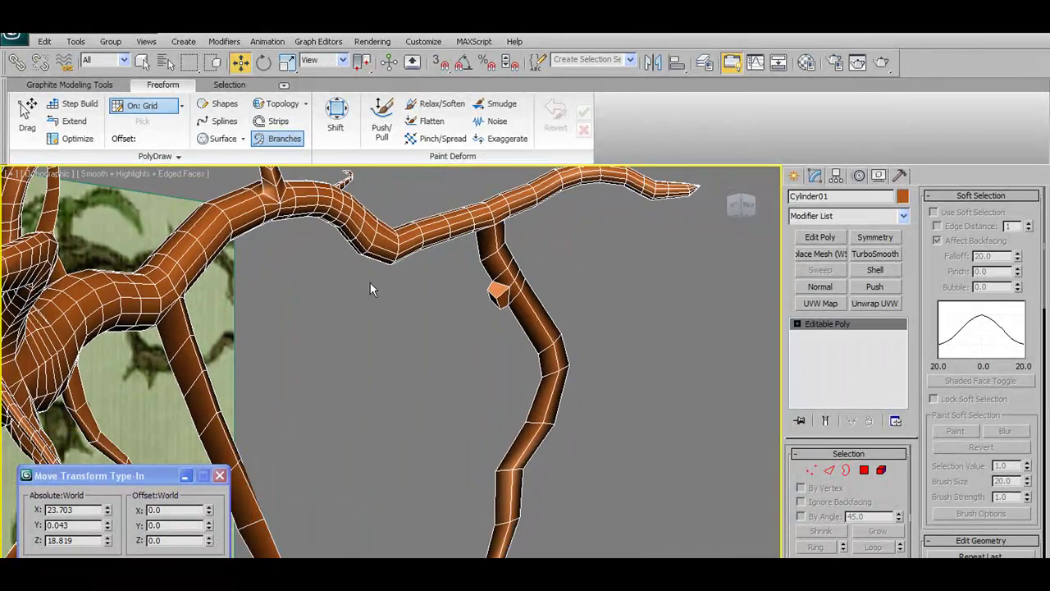
{"action": "left_click_drag", "start_coordinate": [493, 300], "coordinate": [481, 309]}
{"action": "key", "text": "ctrl+z"}
Retry the Branches tool on the stub's end face and undo the stroke.
{"action": "left_click", "coordinate": [279, 141]}
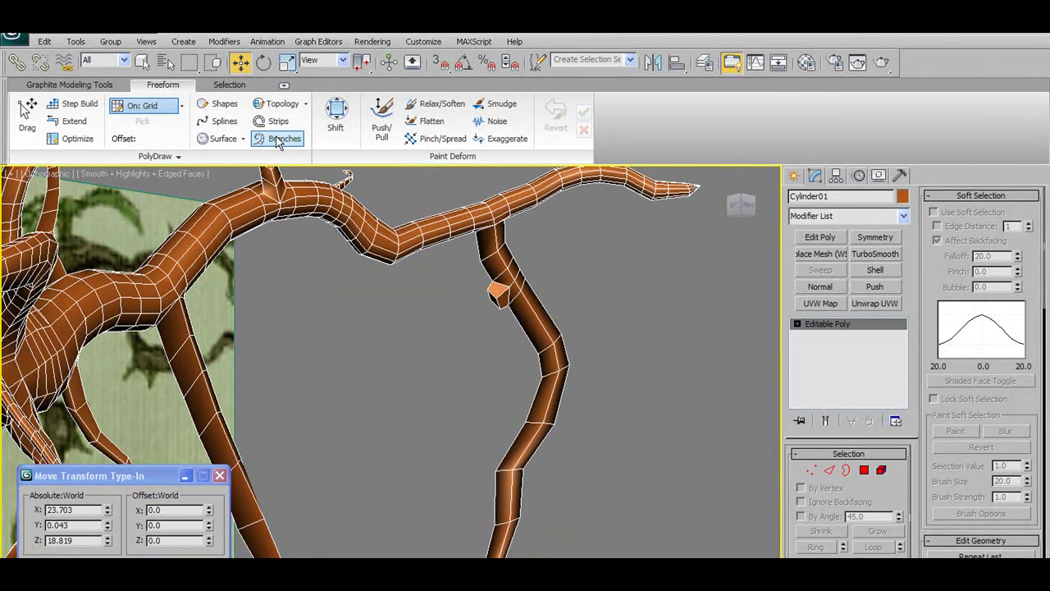
{"action": "left_click", "coordinate": [282, 123]}
{"action": "left_click", "coordinate": [283, 140]}
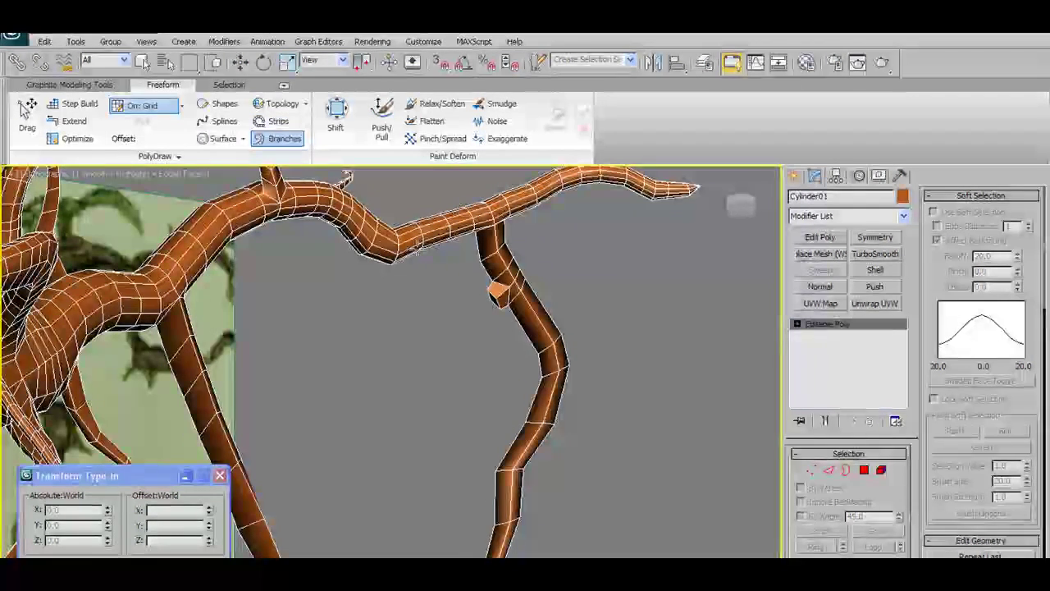
{"action": "left_click_drag", "start_coordinate": [491, 300], "coordinate": [485, 307]}
{"action": "key", "text": "ctrl+z"}
{"action": "key", "text": "w"}
Draw a curved Bezier line spline in the front view from the stub down along the painted offshoot to its tip.
{"action": "middle_click_drag", "start_coordinate": [526, 297], "coordinate": [433, 304], "text": "alt"}
{"action": "key", "text": "f"}
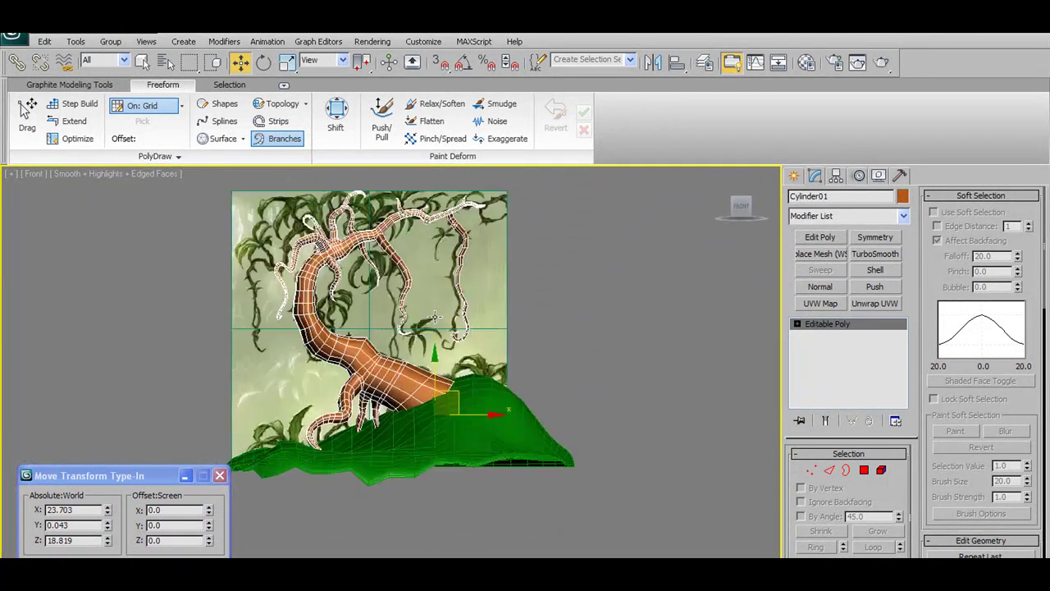
{"action": "scroll", "coordinate": [433, 320], "scroll_direction": "up", "scroll_amount": 6}
{"action": "middle_click_drag", "start_coordinate": [501, 298], "coordinate": [513, 397]}
{"action": "scroll", "coordinate": [513, 396], "scroll_direction": "up", "scroll_amount": 6}
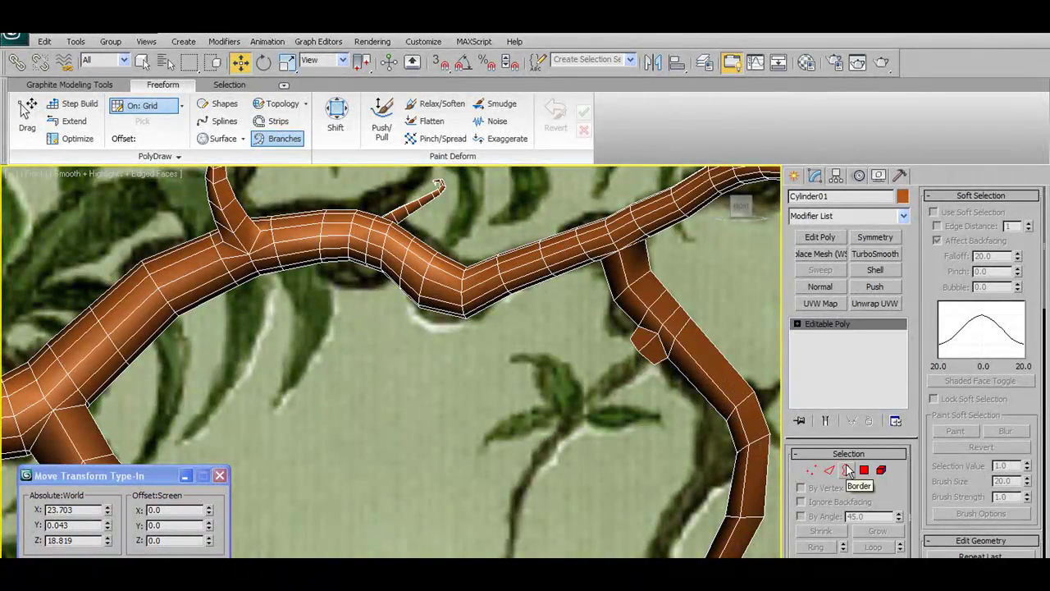
{"action": "left_click", "coordinate": [863, 471]}
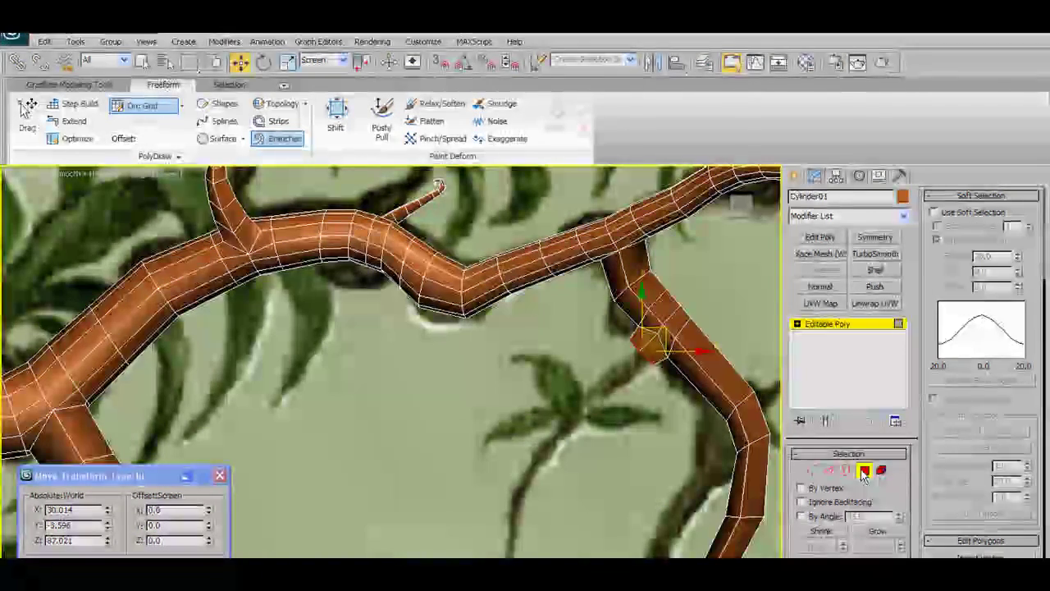
{"action": "left_click", "coordinate": [863, 471]}
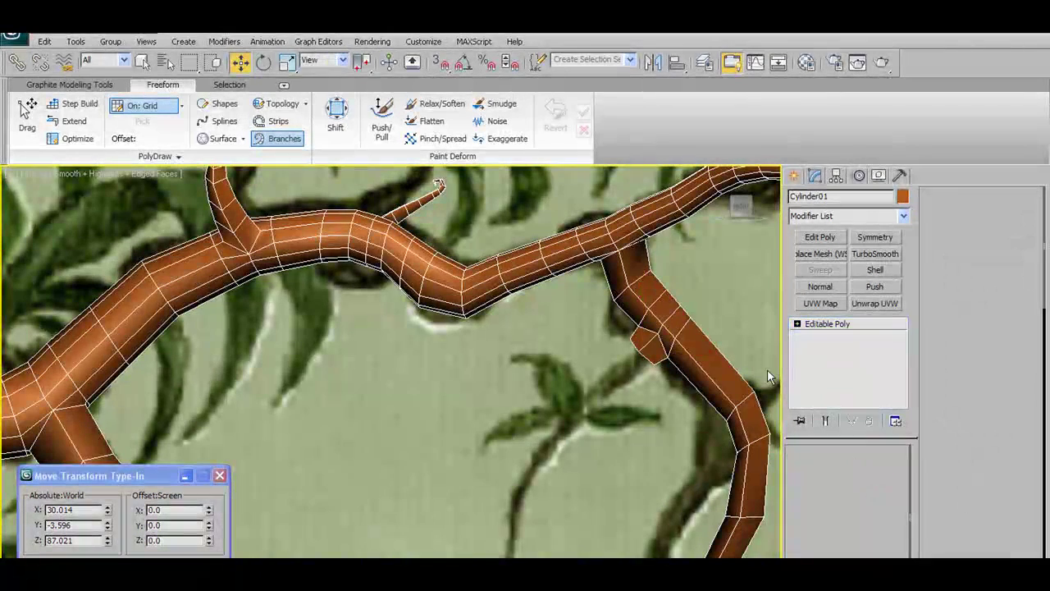
{"action": "left_click", "coordinate": [794, 175]}
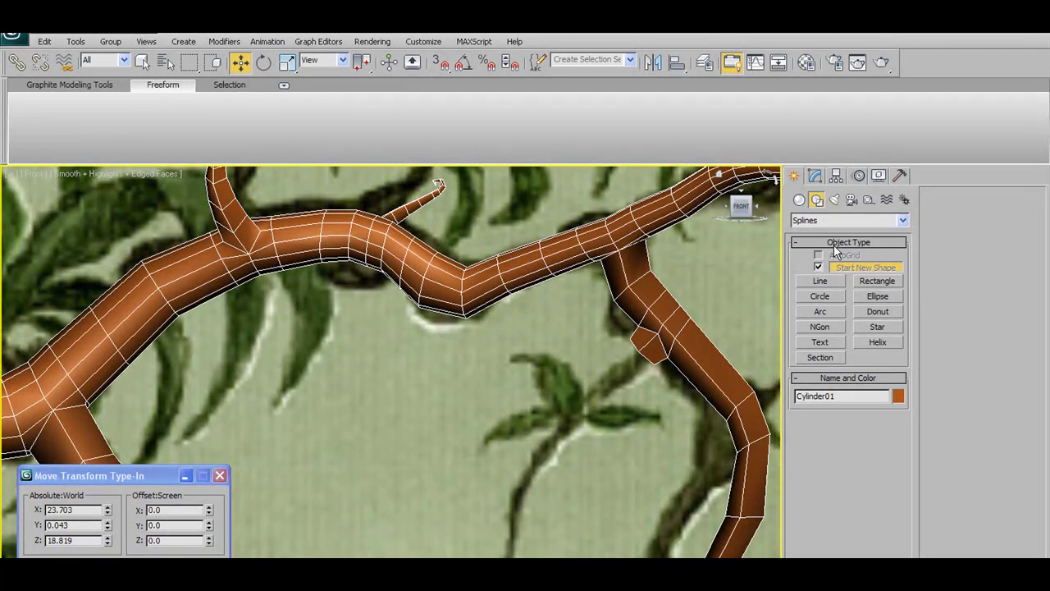
{"action": "scroll", "coordinate": [608, 389], "scroll_direction": "down", "scroll_amount": 2}
{"action": "scroll", "coordinate": [640, 342], "scroll_direction": "up", "scroll_amount": 1}
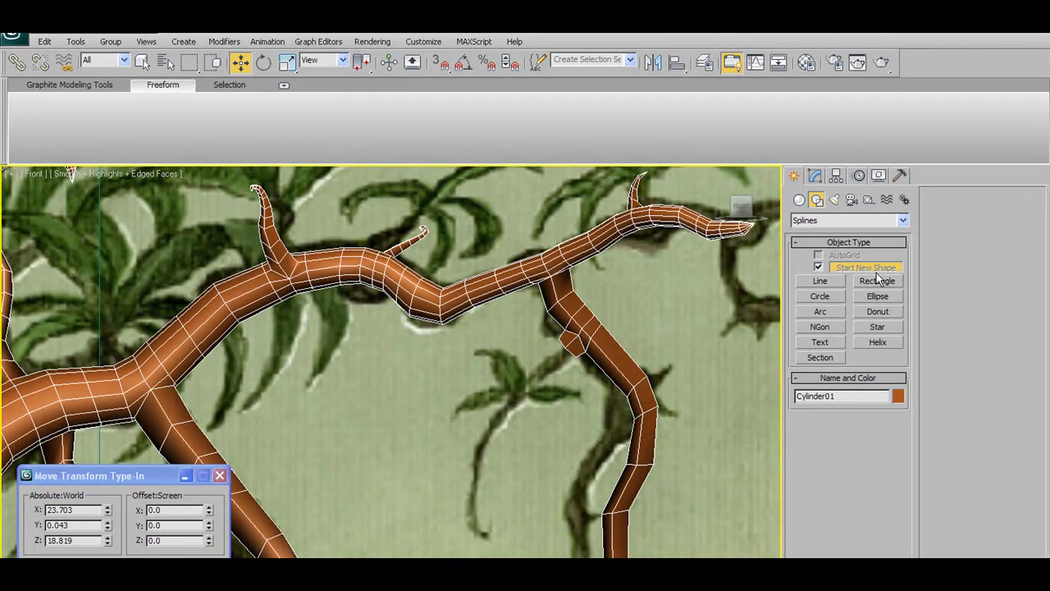
{"action": "middle_click_drag", "start_coordinate": [573, 392], "coordinate": [597, 363]}
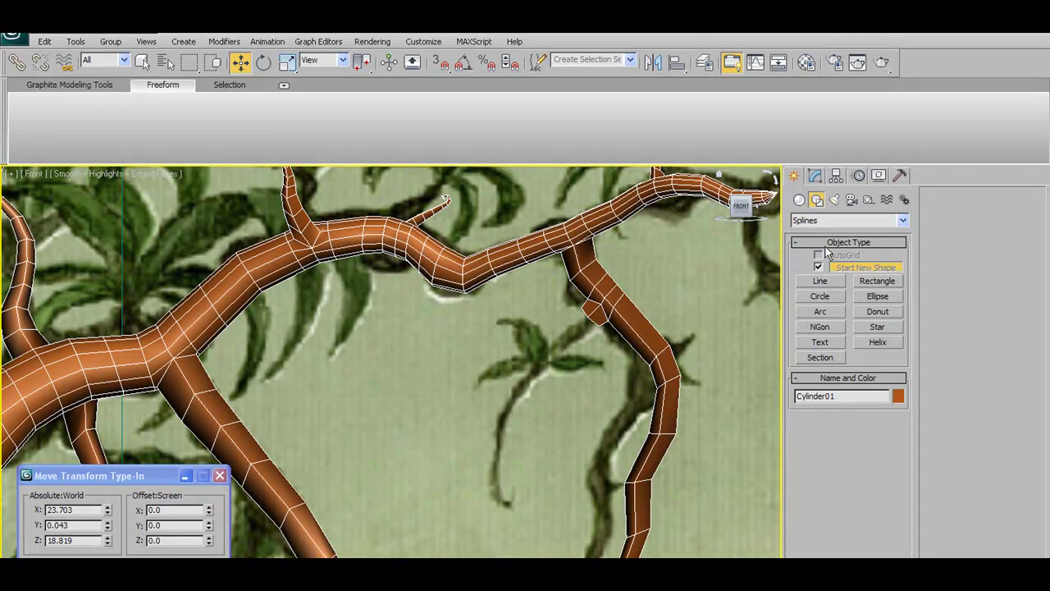
{"action": "left_click", "coordinate": [825, 280]}
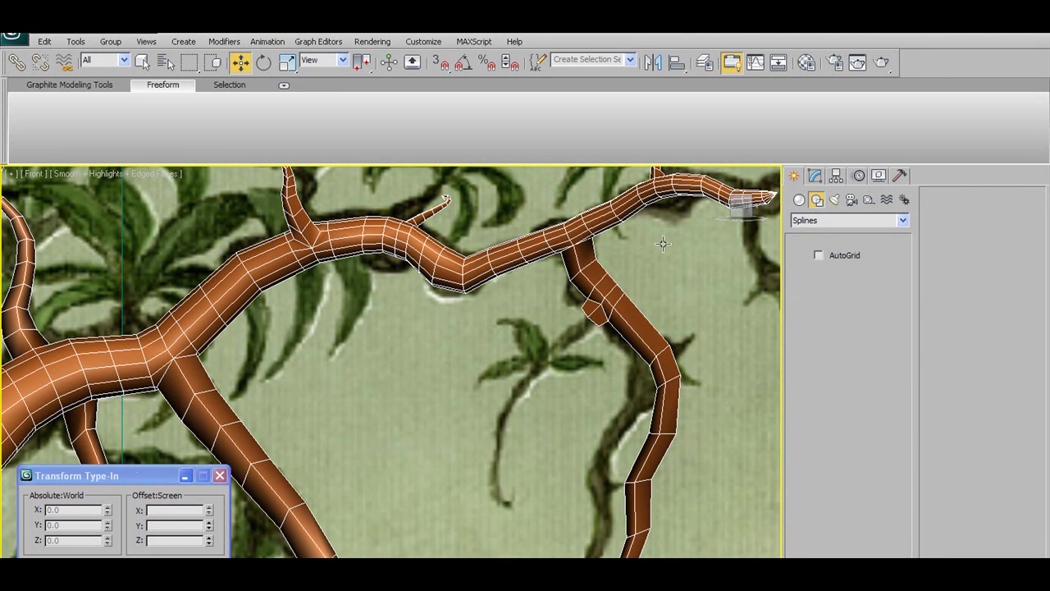
{"action": "left_click", "coordinate": [588, 319]}
{"action": "left_click", "coordinate": [488, 474]}
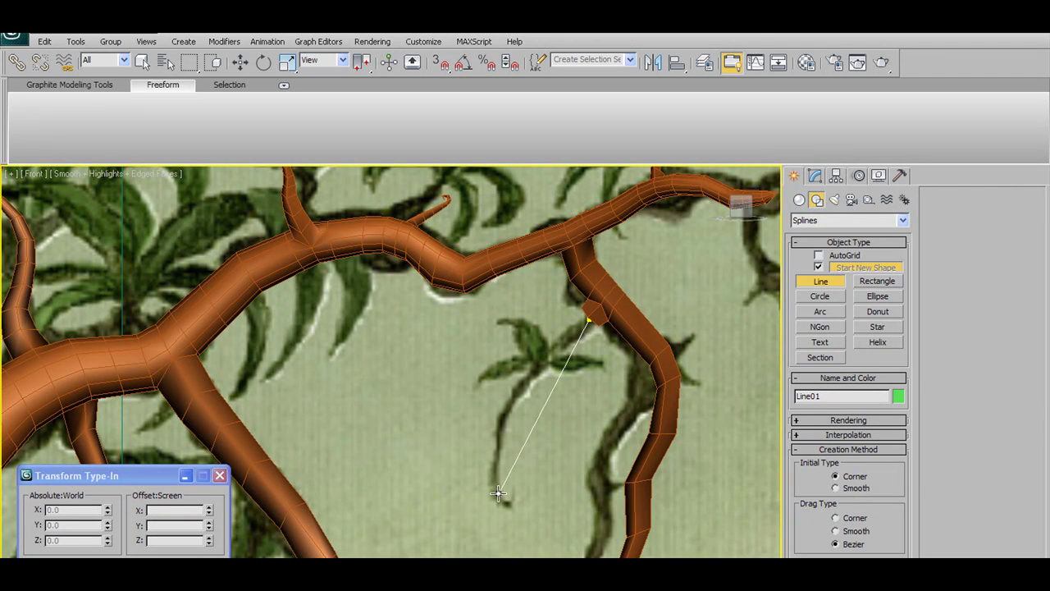
{"action": "left_click_drag", "start_coordinate": [501, 500], "coordinate": [526, 558]}
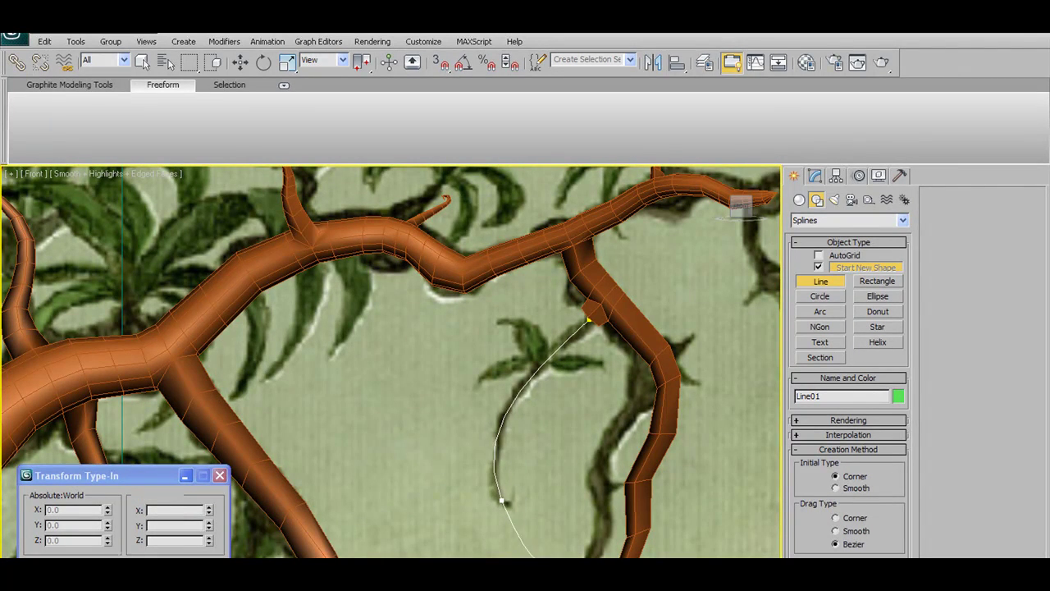
{"action": "left_click", "coordinate": [833, 279]}
Move the line spline in depth along the Y axis to about -3.59 so its upper end meets the stub.
{"action": "middle_click_drag", "start_coordinate": [580, 320], "coordinate": [568, 240], "text": "alt"}
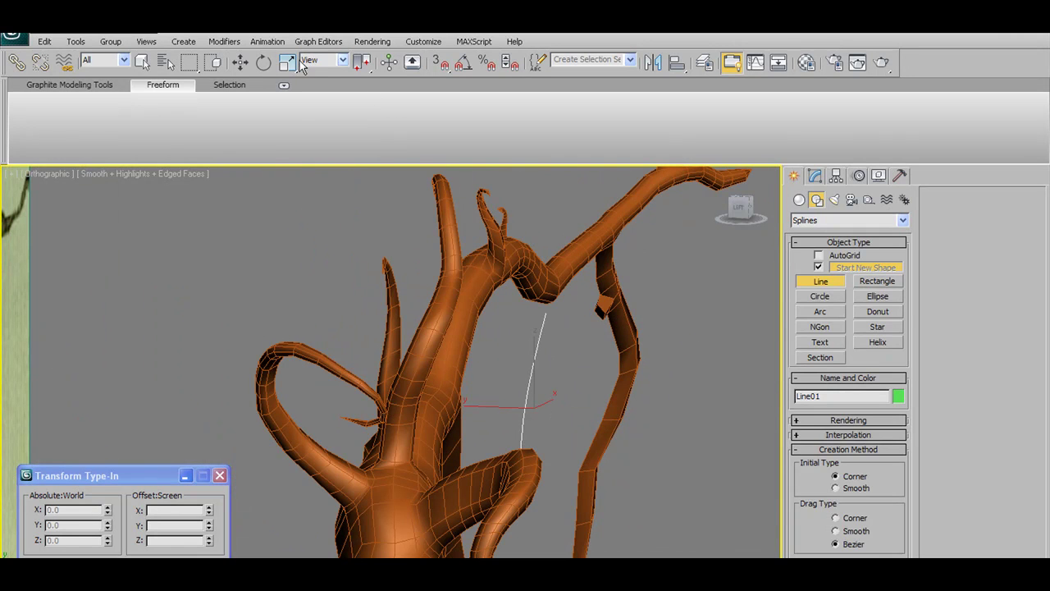
{"action": "left_click", "coordinate": [240, 62]}
{"action": "middle_click_drag", "start_coordinate": [520, 396], "coordinate": [499, 401], "text": "alt"}
{"action": "left_click_drag", "start_coordinate": [499, 401], "coordinate": [576, 402]}
{"action": "middle_click_drag", "start_coordinate": [558, 419], "coordinate": [625, 322], "text": "alt"}
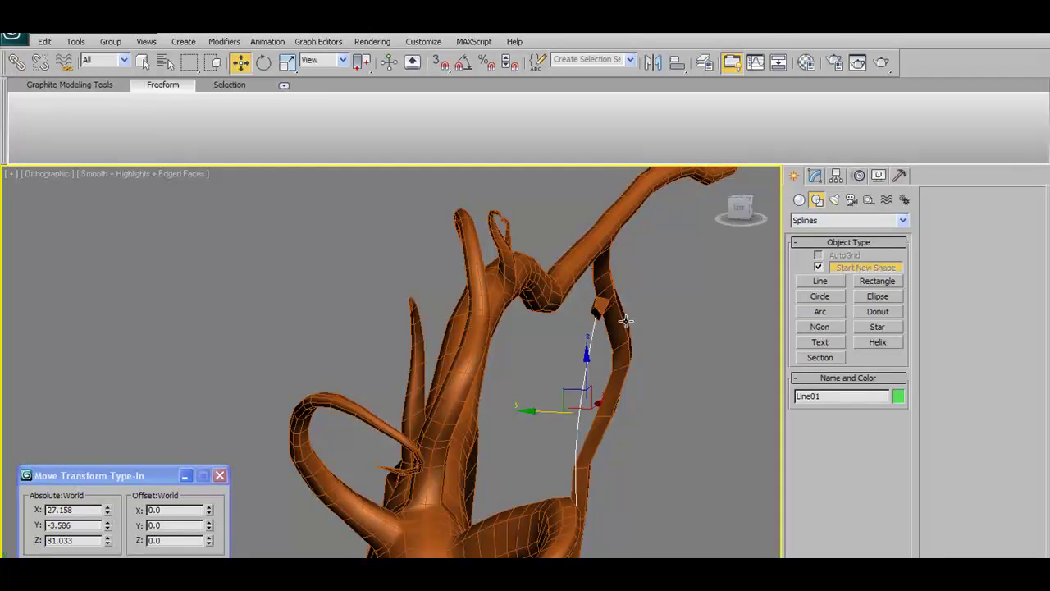
Move the spline's lower end vertex in depth to about X 24.22, Y -1.22, Z 75.23 and finish vertex editing.
{"action": "left_click", "coordinate": [813, 179]}
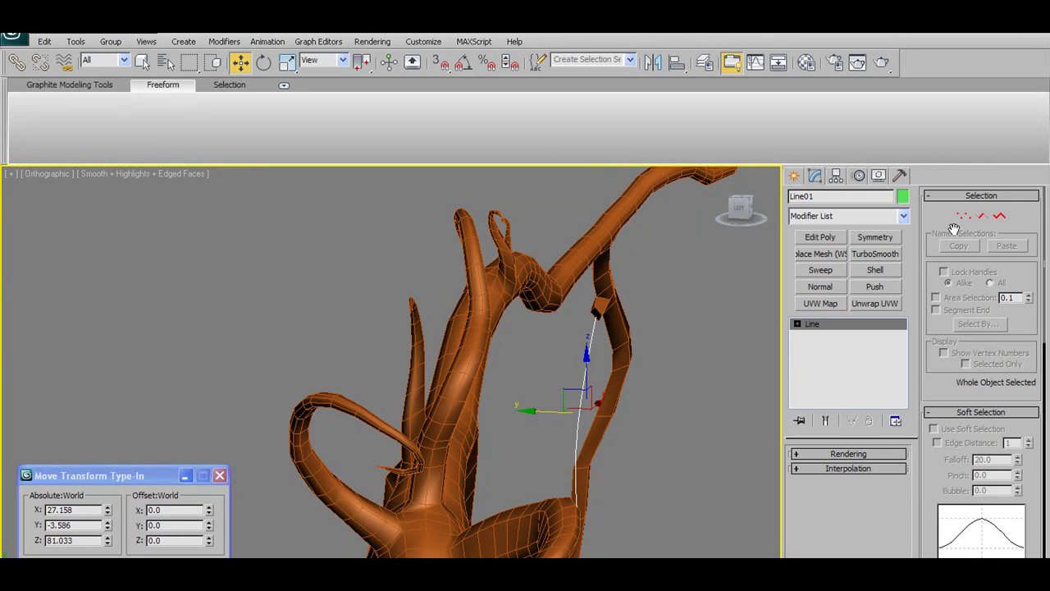
{"action": "left_click", "coordinate": [964, 216]}
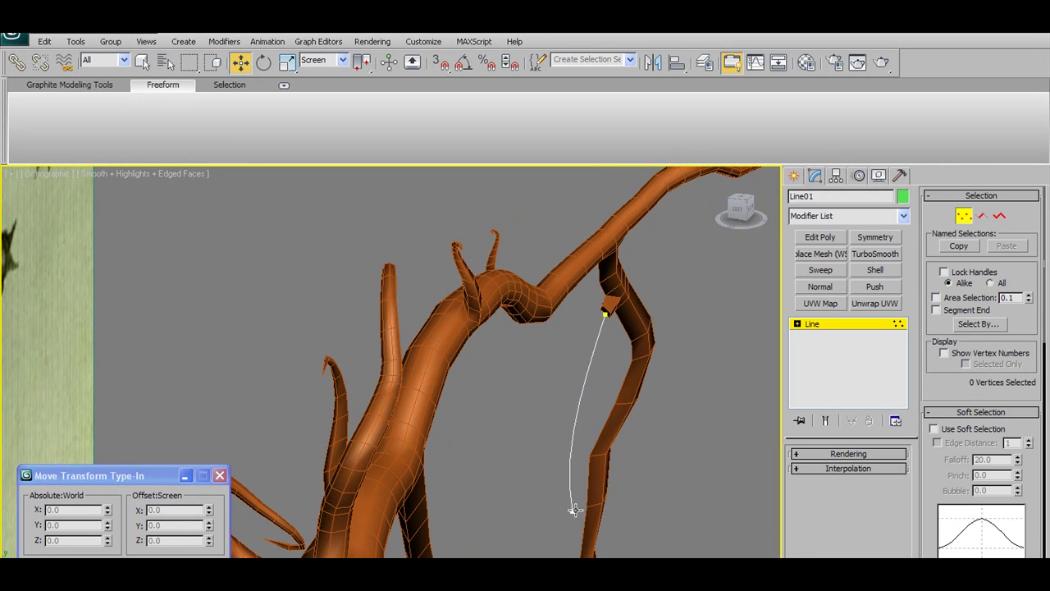
{"action": "left_click", "coordinate": [575, 510]}
{"action": "middle_click_drag", "start_coordinate": [575, 511], "coordinate": [610, 510], "text": "alt"}
{"action": "mouse_move", "coordinate": [610, 510]}
{"action": "left_mouse_down"}
{"action": "mouse_move", "coordinate": [570, 510]}
{"action": "mouse_move", "coordinate": [607, 510]}
{"action": "left_mouse_up"}
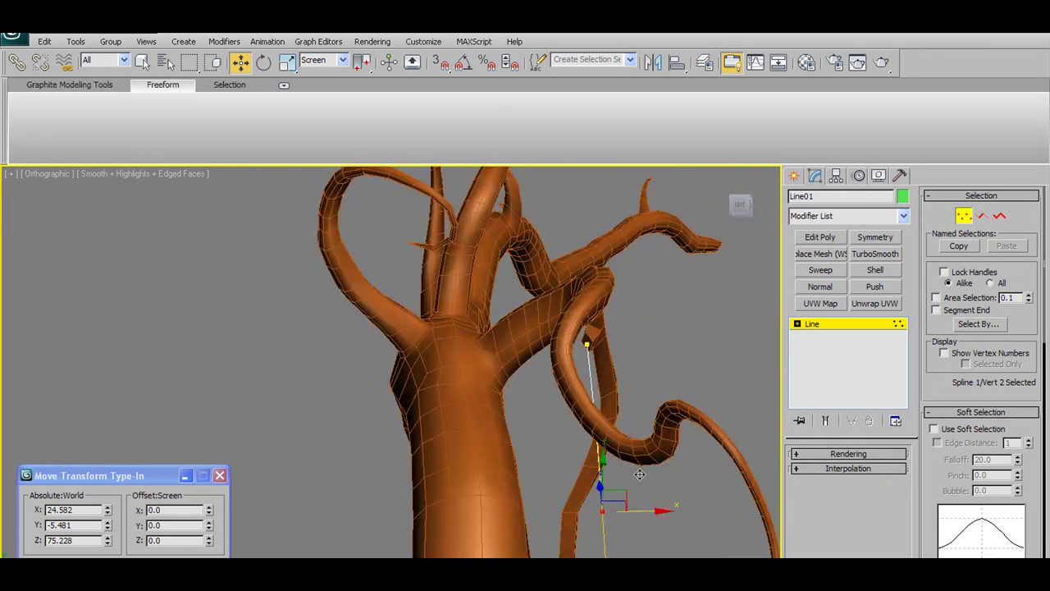
{"action": "middle_click_drag", "start_coordinate": [639, 474], "coordinate": [642, 466], "text": "alt"}
{"action": "left_click_drag", "start_coordinate": [654, 510], "coordinate": [602, 511]}
{"action": "mouse_move", "coordinate": [603, 509]}
{"action": "middle_mouse_down", "text": "alt"}
{"action": "mouse_move", "coordinate": [673, 488]}
{"action": "mouse_move", "coordinate": [665, 517]}
{"action": "mouse_move", "coordinate": [622, 517]}
{"action": "middle_mouse_up", "text": "alt"}
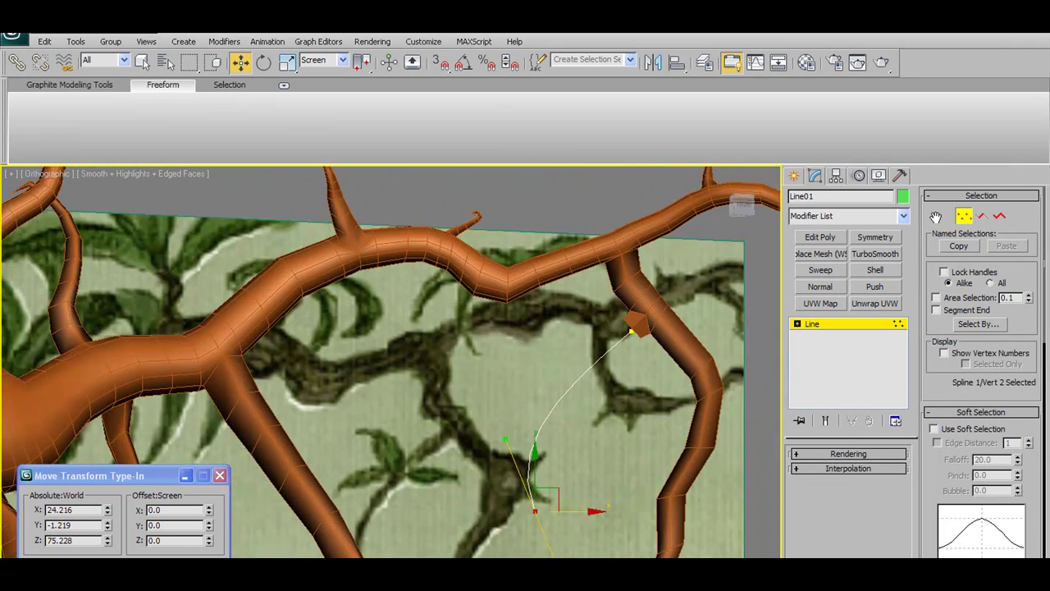
{"action": "left_click", "coordinate": [963, 216]}
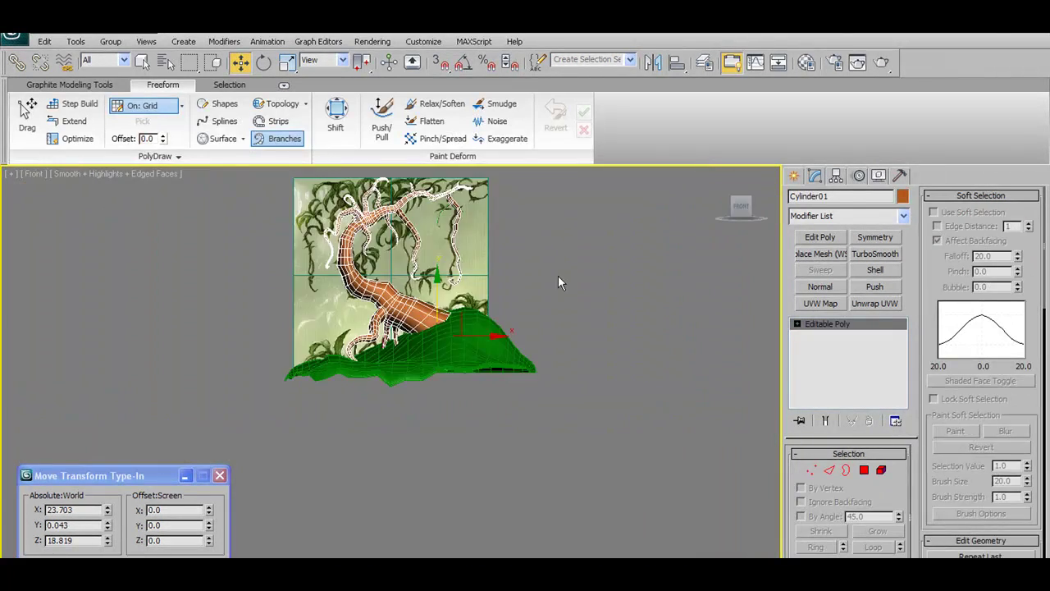
Draw a line spline in the front view from the far-left branch's bend up along the painted offshoot to its leaf cluster.
{"action": "middle_click_drag", "start_coordinate": [558, 281], "coordinate": [610, 558]}
{"action": "scroll", "coordinate": [555, 390], "scroll_direction": "up", "scroll_amount": 5}
{"action": "left_click", "coordinate": [793, 175]}
{"action": "left_click", "coordinate": [821, 281]}
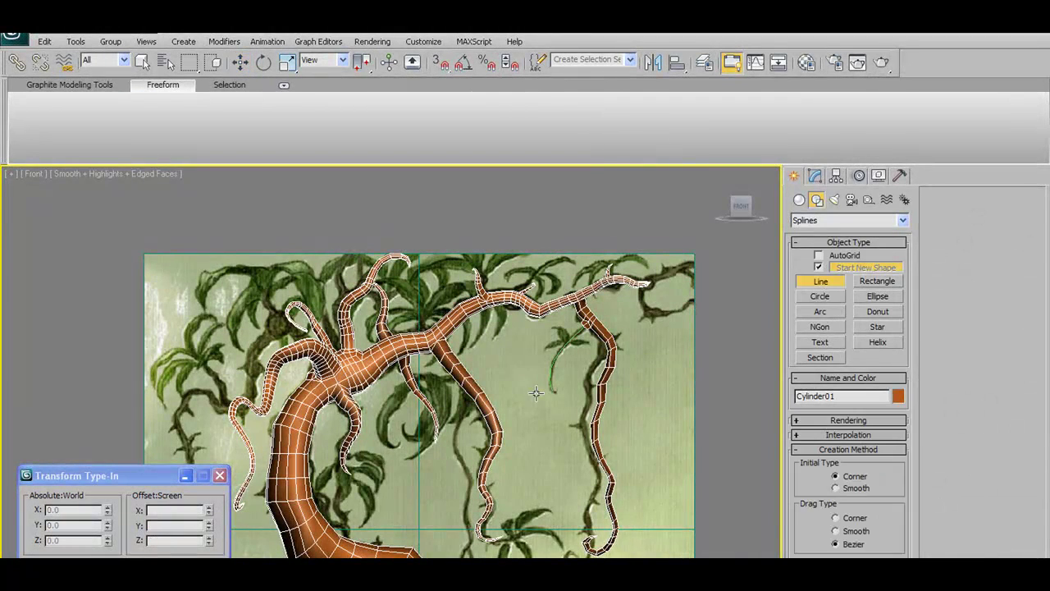
{"action": "middle_click_drag", "start_coordinate": [541, 431], "coordinate": [628, 359]}
{"action": "scroll", "coordinate": [594, 353], "scroll_direction": "up", "scroll_amount": 1}
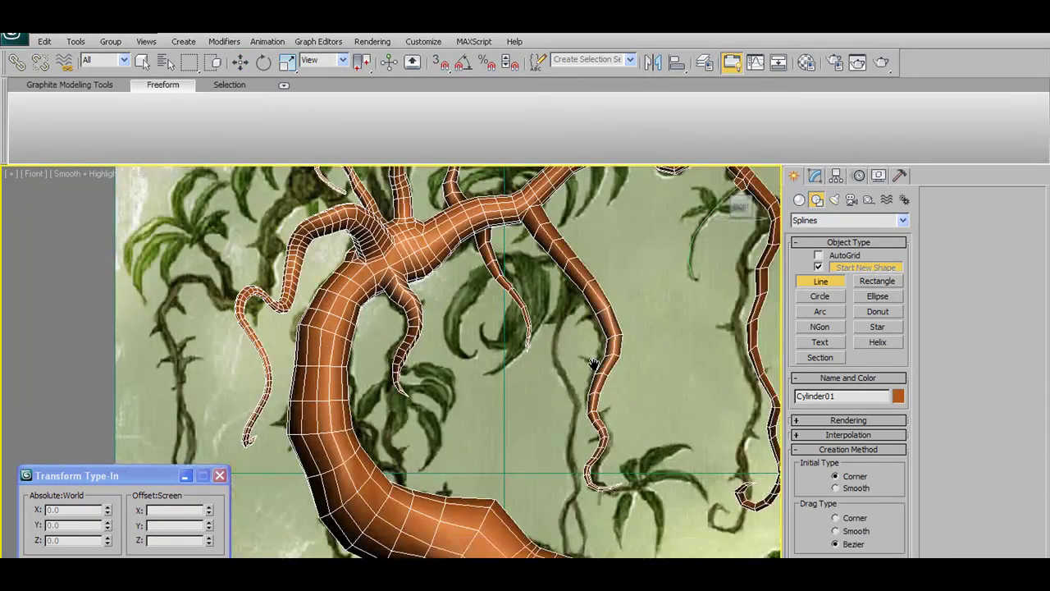
{"action": "middle_click_drag", "start_coordinate": [534, 287], "coordinate": [572, 333]}
{"action": "scroll", "coordinate": [572, 333], "scroll_direction": "down", "scroll_amount": 1}
{"action": "middle_click_drag", "start_coordinate": [490, 255], "coordinate": [496, 324]}
{"action": "scroll", "coordinate": [495, 324], "scroll_direction": "up", "scroll_amount": 1}
{"action": "middle_click_drag", "start_coordinate": [541, 295], "coordinate": [632, 279]}
{"action": "middle_click_drag", "start_coordinate": [396, 419], "coordinate": [499, 319]}
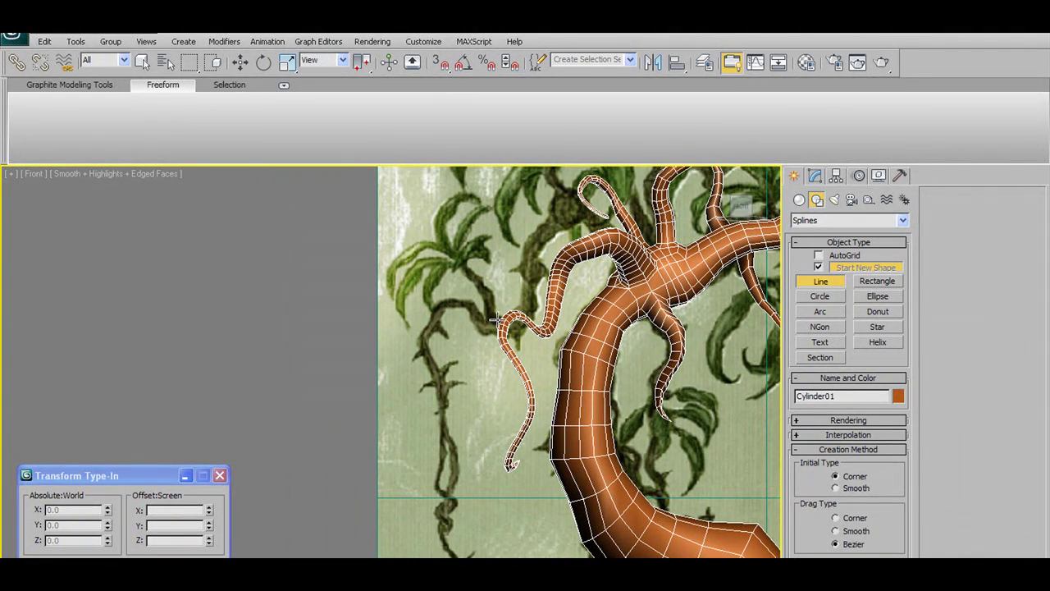
{"action": "right_click", "coordinate": [498, 319]}
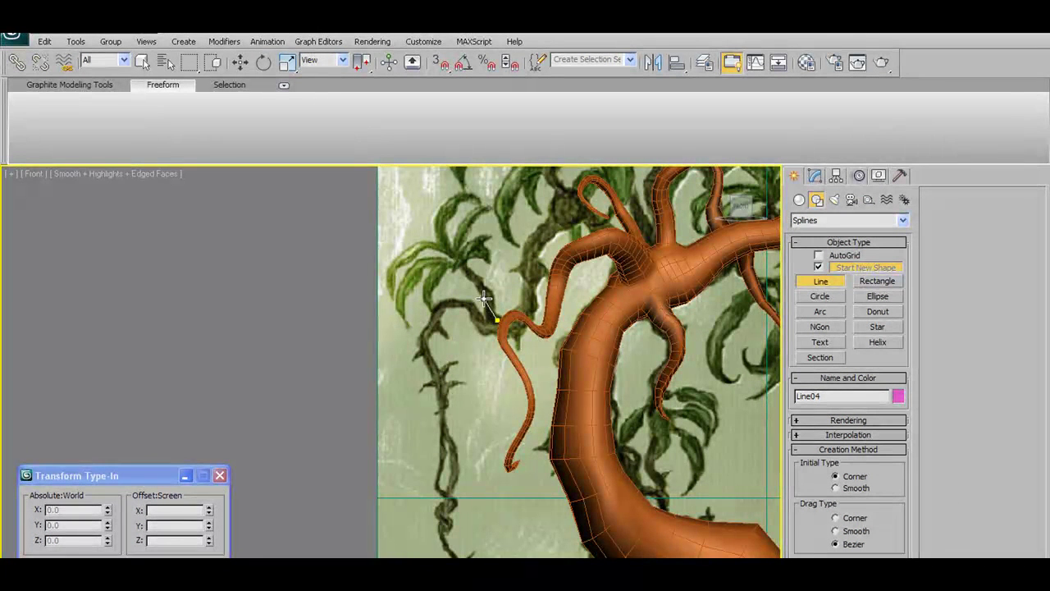
{"action": "left_click", "coordinate": [459, 257]}
{"action": "right_click", "coordinate": [434, 244]}
Move the leaf-cluster spline in depth and height to about X -36.37, Y -22.53, Z 75.77 so its lower end meets the branch.
{"action": "left_click", "coordinate": [240, 68]}
{"action": "mouse_move", "coordinate": [538, 319]}
{"action": "middle_mouse_down", "text": "alt"}
{"action": "mouse_move", "coordinate": [628, 355]}
{"action": "mouse_move", "coordinate": [553, 316]}
{"action": "middle_mouse_up", "text": "alt"}
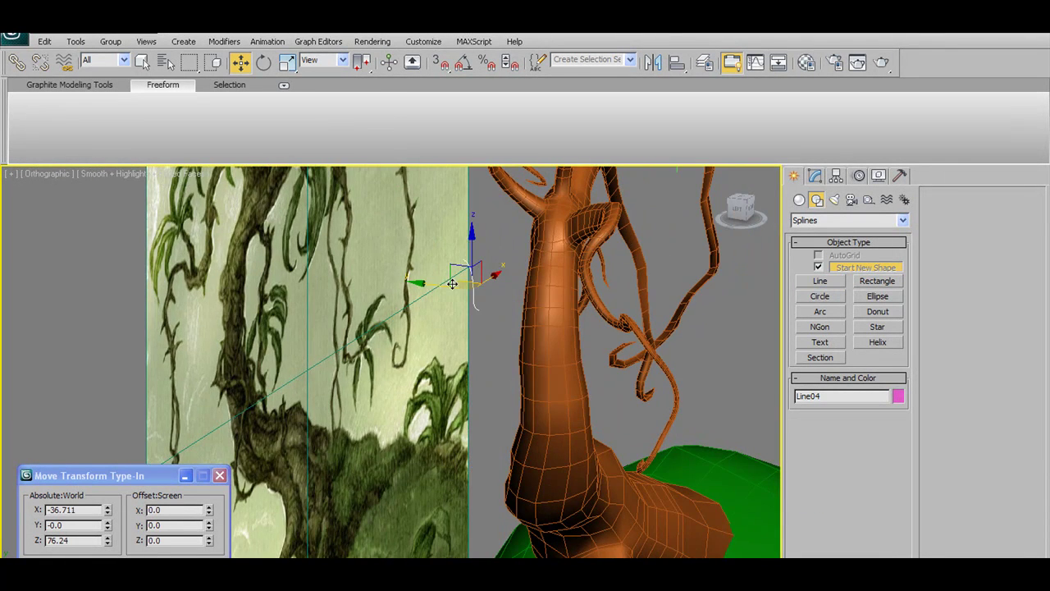
{"action": "left_click_drag", "start_coordinate": [435, 283], "coordinate": [595, 323]}
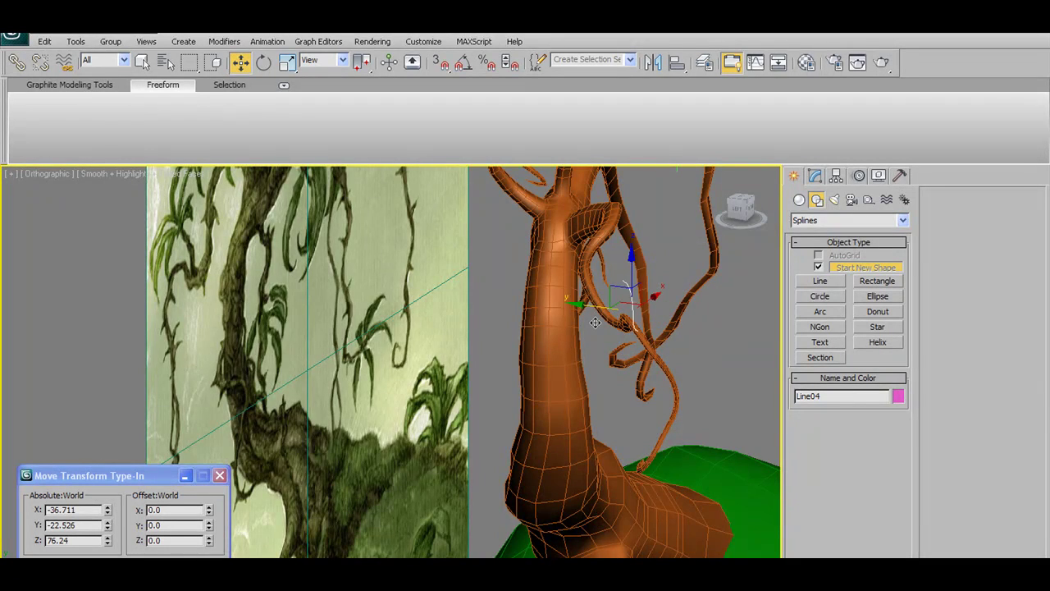
{"action": "middle_click_drag", "start_coordinate": [595, 322], "coordinate": [507, 353], "text": "alt"}
{"action": "left_click_drag", "start_coordinate": [538, 340], "coordinate": [539, 348]}
{"action": "middle_click_drag", "start_coordinate": [564, 361], "coordinate": [587, 406], "text": "alt"}
{"action": "left_click_drag", "start_coordinate": [597, 407], "coordinate": [596, 415]}
{"action": "middle_click_drag", "start_coordinate": [597, 416], "coordinate": [543, 404], "text": "alt"}
Draw a curved Bezier line spline in the front view from the long upper branch's far tip along the painted hanging vine.
{"action": "key", "text": "f"}
{"action": "scroll", "coordinate": [629, 356], "scroll_direction": "up", "scroll_amount": 6}
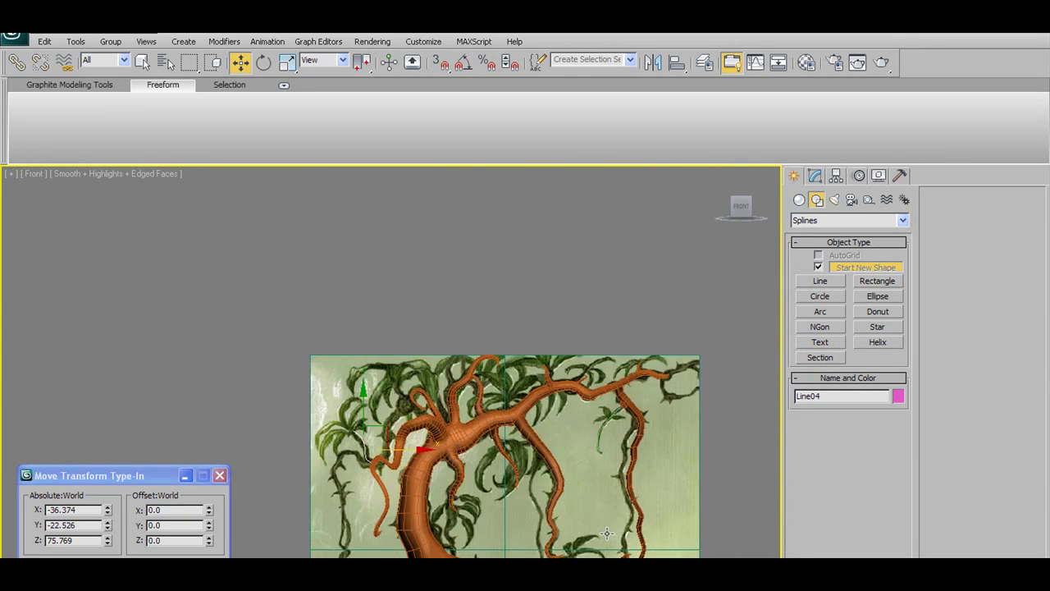
{"action": "scroll", "coordinate": [629, 356], "scroll_direction": "down", "scroll_amount": 2}
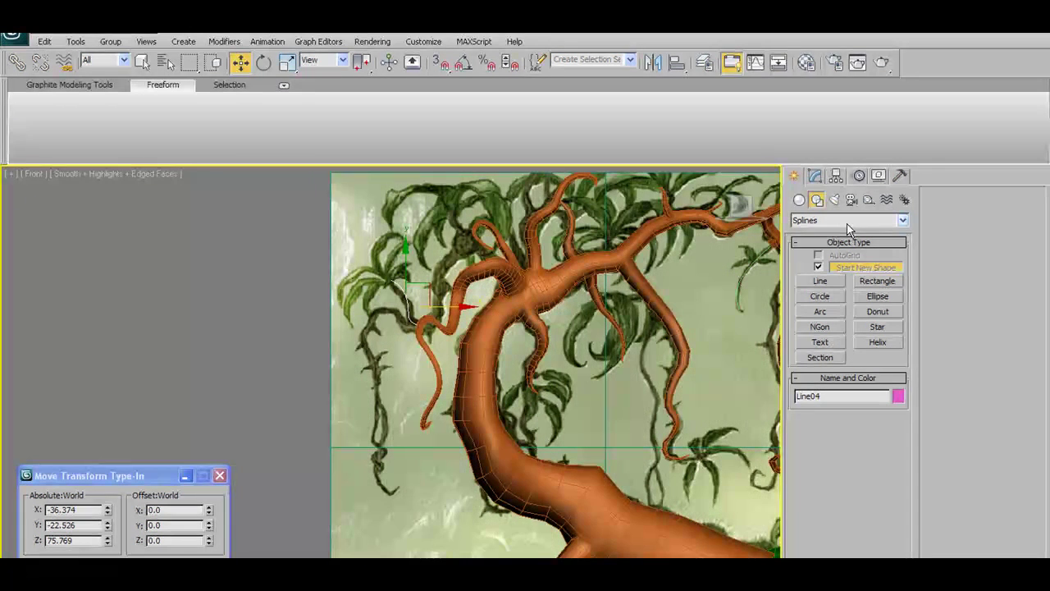
{"action": "left_click", "coordinate": [820, 281]}
{"action": "middle_click_drag", "start_coordinate": [495, 240], "coordinate": [519, 251]}
{"action": "mouse_move", "coordinate": [465, 420]}
{"action": "middle_mouse_down"}
{"action": "mouse_move", "coordinate": [360, 269]}
{"action": "mouse_move", "coordinate": [451, 340]}
{"action": "mouse_move", "coordinate": [439, 412]}
{"action": "mouse_move", "coordinate": [546, 309]}
{"action": "mouse_move", "coordinate": [483, 219]}
{"action": "mouse_move", "coordinate": [465, 428]}
{"action": "middle_mouse_up"}
{"action": "middle_click_drag", "start_coordinate": [551, 371], "coordinate": [402, 456]}
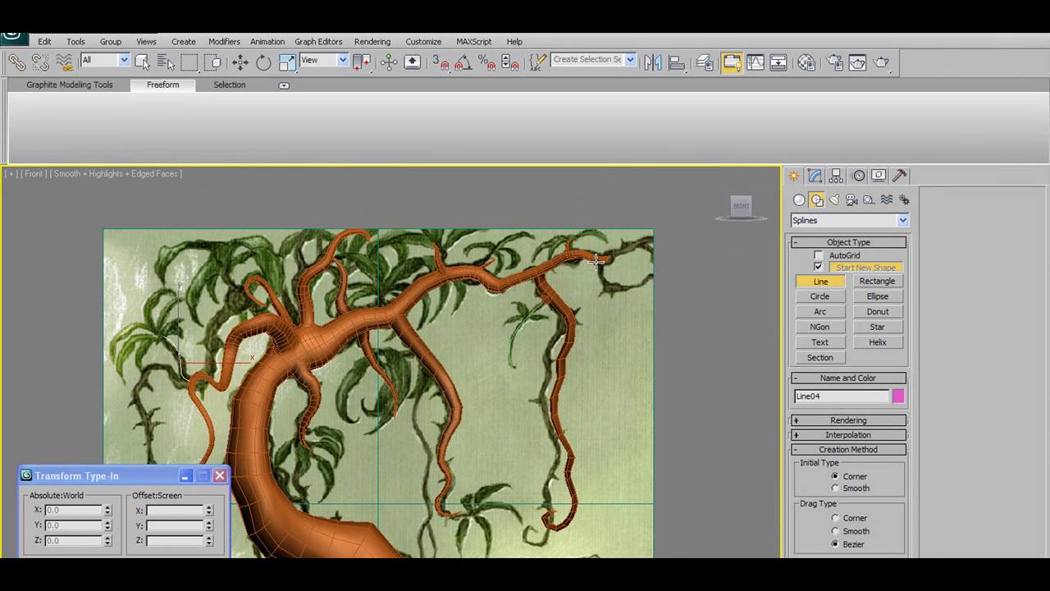
{"action": "left_click", "coordinate": [628, 289]}
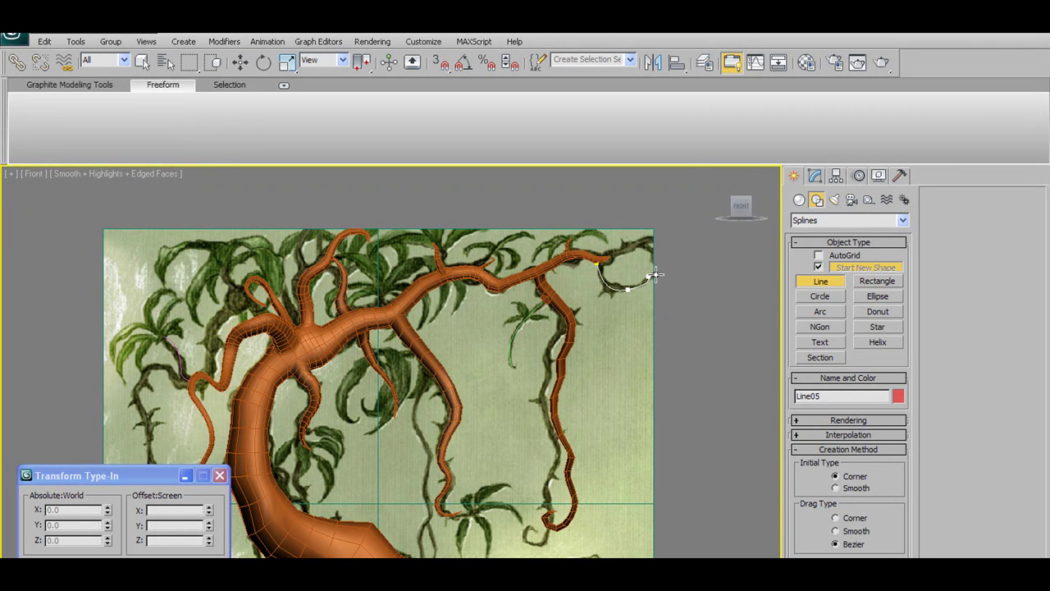
Move the branch-tip spline in depth along the Y axis to about -9.16 so it starts at the branch tip.
{"action": "left_click", "coordinate": [240, 64]}
{"action": "middle_click_drag", "start_coordinate": [656, 271], "coordinate": [569, 303], "text": "alt"}
{"action": "middle_click_drag", "start_coordinate": [685, 265], "coordinate": [670, 284], "text": "alt"}
{"action": "left_click_drag", "start_coordinate": [670, 275], "coordinate": [621, 281]}
{"action": "middle_click_drag", "start_coordinate": [621, 281], "coordinate": [764, 221], "text": "alt"}
{"action": "scroll", "coordinate": [586, 295], "scroll_direction": "down", "scroll_amount": 5}
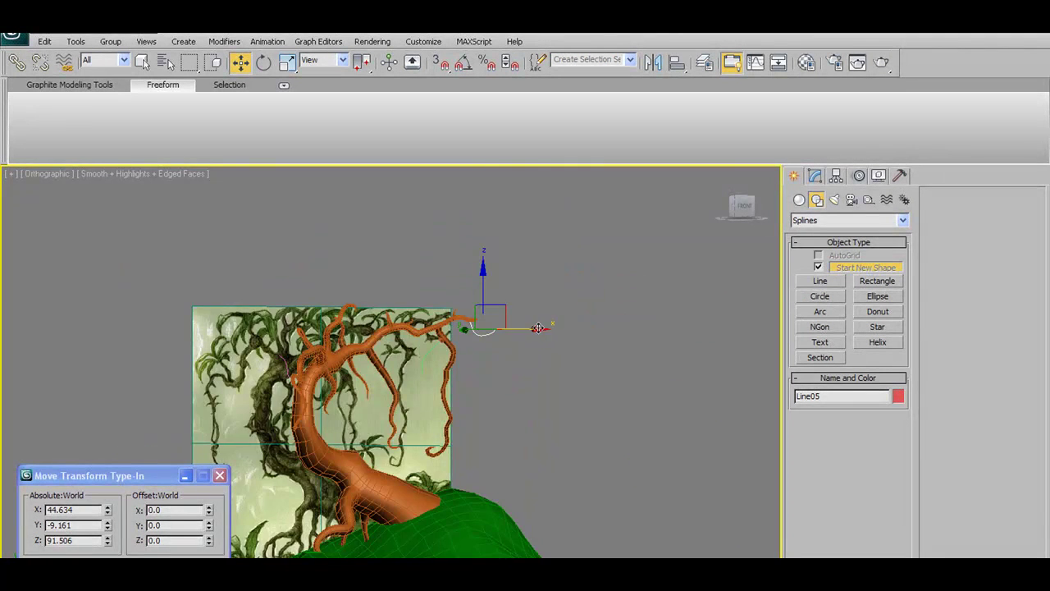
Draw a curved line spline in the front view from the underside of the large root's bend down along the painted offshoot to the ground.
{"action": "key", "text": "f"}
{"action": "middle_click_drag", "start_coordinate": [476, 330], "coordinate": [484, 348]}
{"action": "scroll", "coordinate": [483, 356], "scroll_direction": "up", "scroll_amount": 4}
{"action": "scroll", "coordinate": [482, 357], "scroll_direction": "up", "scroll_amount": 1}
{"action": "middle_click_drag", "start_coordinate": [394, 319], "coordinate": [461, 349]}
{"action": "scroll", "coordinate": [451, 328], "scroll_direction": "up", "scroll_amount": 2}
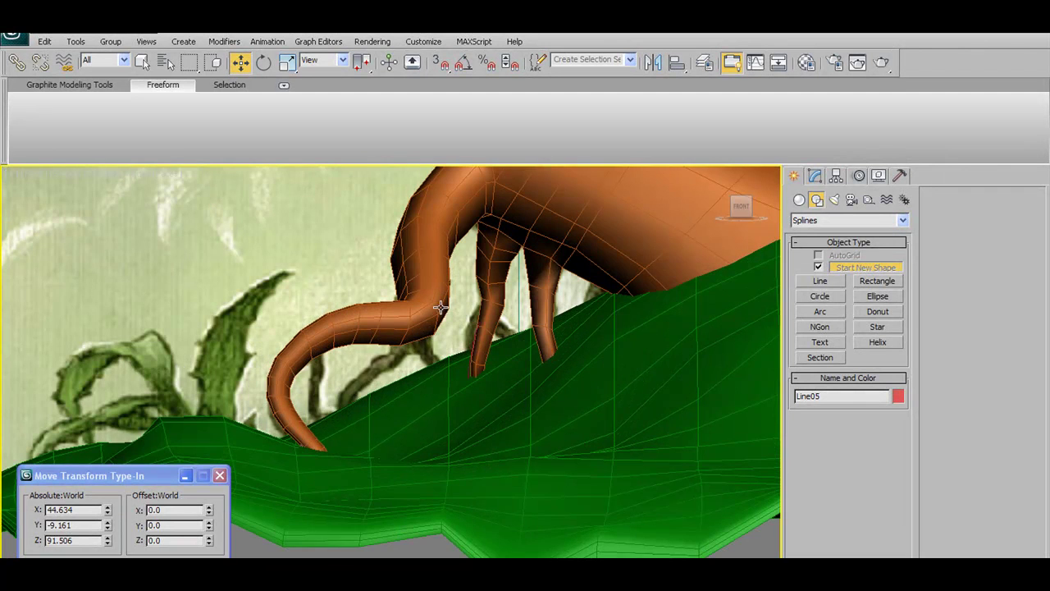
{"action": "left_click", "coordinate": [820, 280]}
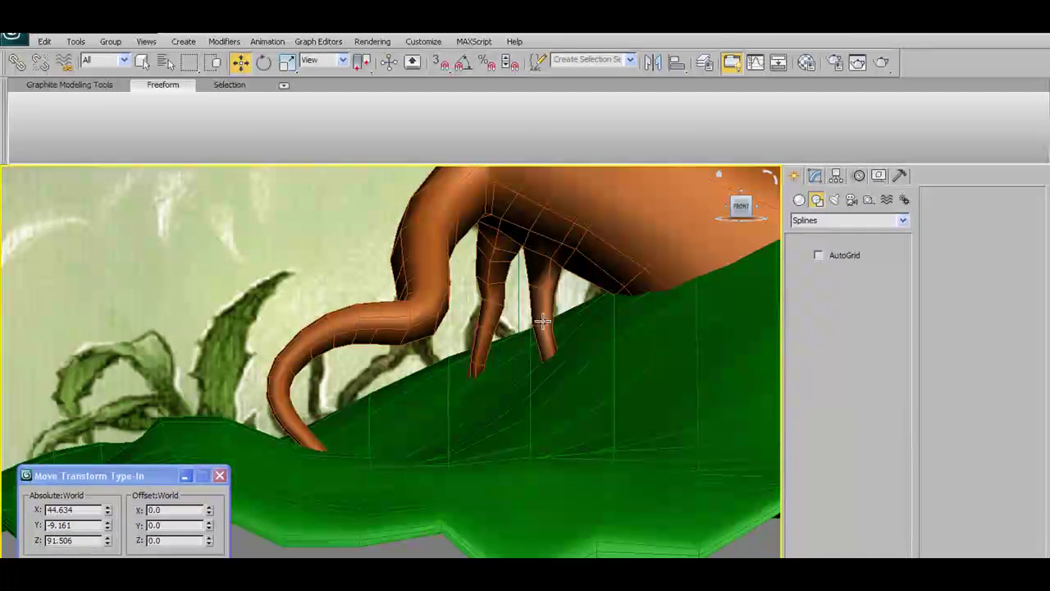
{"action": "left_click", "coordinate": [397, 351]}
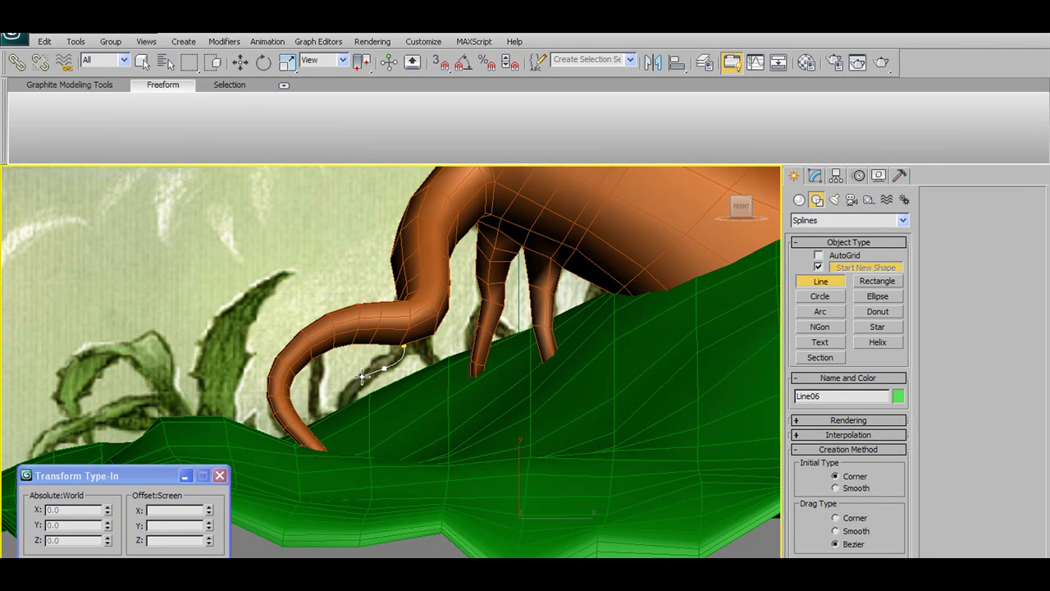
{"action": "left_click", "coordinate": [347, 444]}
{"action": "right_click", "coordinate": [347, 443]}
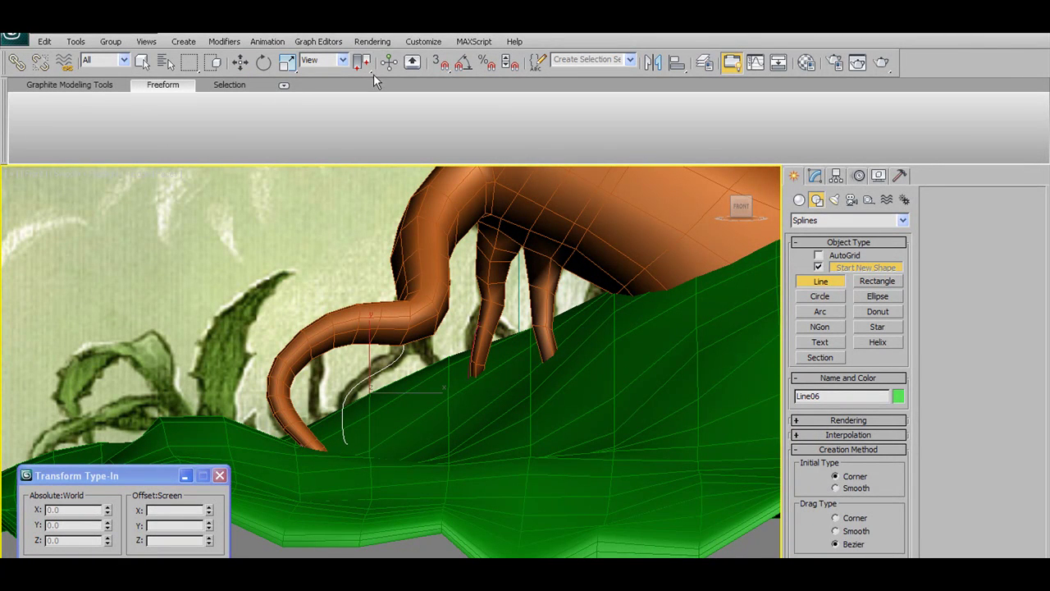
Move the root spline in depth to about X -14.59, Y -11.48, Z 11.35, beneath the root's bend.
{"action": "left_click", "coordinate": [244, 65]}
{"action": "middle_click_drag", "start_coordinate": [492, 352], "coordinate": [608, 389], "text": "alt"}
{"action": "left_click_drag", "start_coordinate": [334, 394], "coordinate": [464, 386]}
{"action": "middle_click_drag", "start_coordinate": [464, 386], "coordinate": [499, 324], "text": "alt"}
{"action": "left_click_drag", "start_coordinate": [468, 396], "coordinate": [460, 394]}
{"action": "middle_click_drag", "start_coordinate": [460, 395], "coordinate": [480, 379], "text": "alt"}
{"action": "left_click", "coordinate": [465, 387]}
{"action": "key", "text": "ctrl+z"}
{"action": "left_click_drag", "start_coordinate": [456, 391], "coordinate": [469, 391]}
{"action": "mouse_move", "coordinate": [468, 391]}
{"action": "middle_mouse_down", "text": "alt"}
{"action": "mouse_move", "coordinate": [457, 375]}
{"action": "mouse_move", "coordinate": [472, 380]}
{"action": "middle_mouse_up", "text": "alt"}
{"action": "left_click_drag", "start_coordinate": [464, 394], "coordinate": [461, 395]}
{"action": "middle_click_drag", "start_coordinate": [495, 378], "coordinate": [461, 406], "text": "alt"}
Rotate the root spline about its local axes and move it to about X -13.80, Y -10.33 so its upper end meets the root.
{"action": "key", "text": "e"}
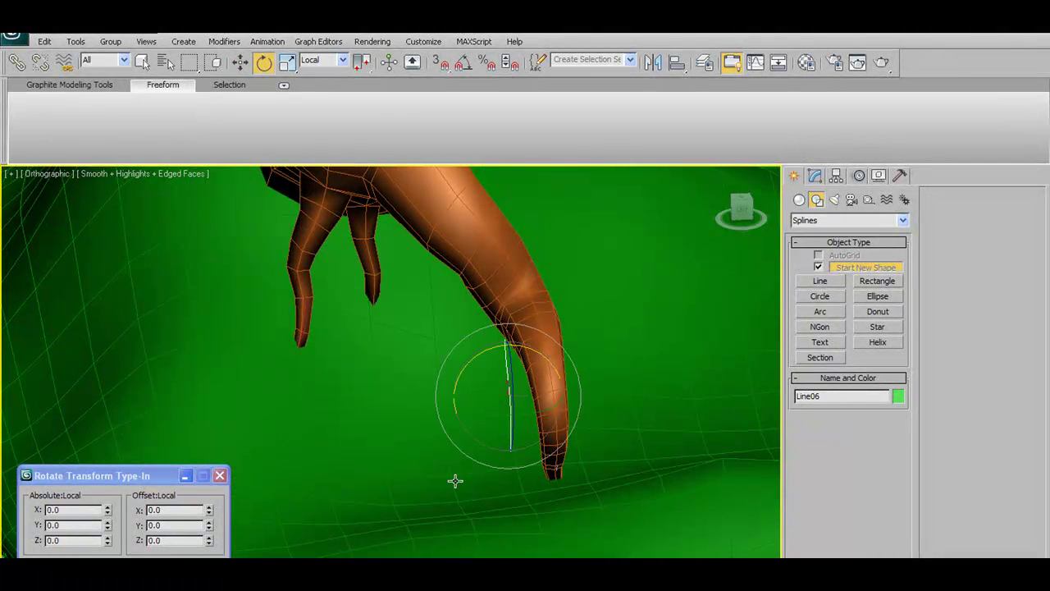
{"action": "left_click_drag", "start_coordinate": [504, 434], "coordinate": [457, 416]}
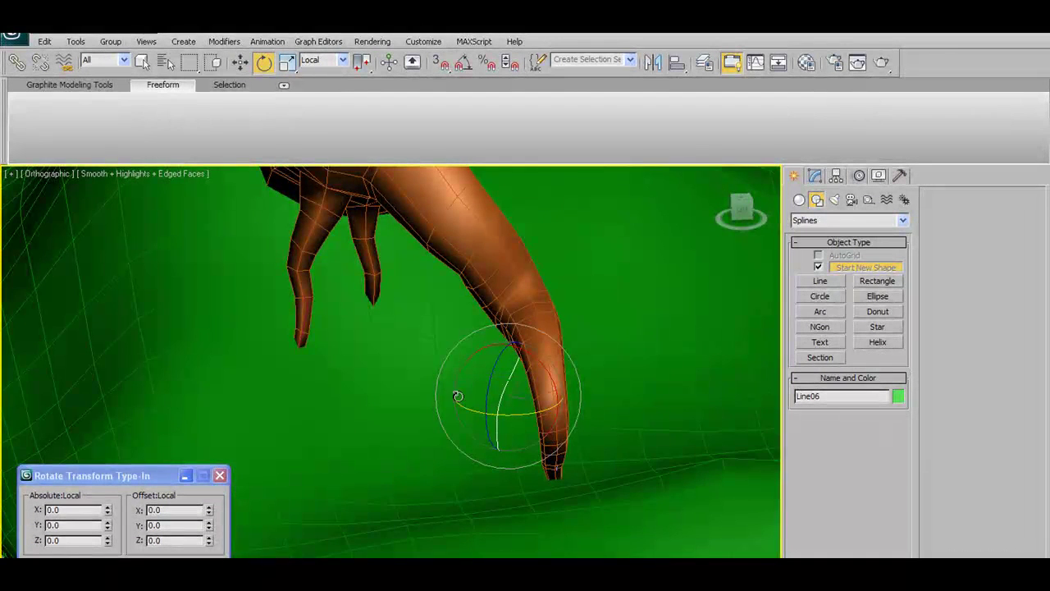
{"action": "left_click", "coordinate": [241, 63]}
{"action": "middle_click_drag", "start_coordinate": [603, 263], "coordinate": [566, 275], "text": "alt"}
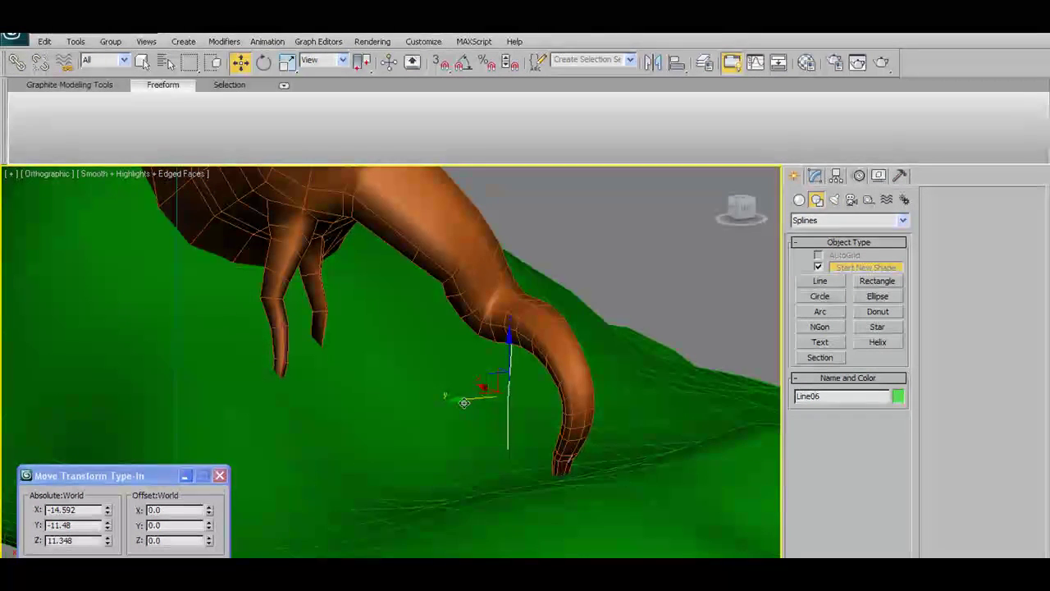
{"action": "left_click_drag", "start_coordinate": [469, 398], "coordinate": [447, 399]}
{"action": "middle_click_drag", "start_coordinate": [447, 399], "coordinate": [449, 416], "text": "alt"}
{"action": "left_click_drag", "start_coordinate": [455, 397], "coordinate": [437, 398]}
{"action": "mouse_move", "coordinate": [447, 414]}
{"action": "middle_mouse_down", "text": "alt"}
{"action": "mouse_move", "coordinate": [390, 431]}
{"action": "mouse_move", "coordinate": [441, 396]}
{"action": "middle_mouse_up", "text": "alt"}
{"action": "left_click_drag", "start_coordinate": [450, 399], "coordinate": [444, 402]}
{"action": "middle_click_drag", "start_coordinate": [528, 372], "coordinate": [550, 380], "text": "alt"}
Adjust the root spline's lower end vertex, move its upper one to about X -11.11, Y -11.87, Z 15.92, and finish vertex editing.
{"action": "left_click", "coordinate": [815, 176]}
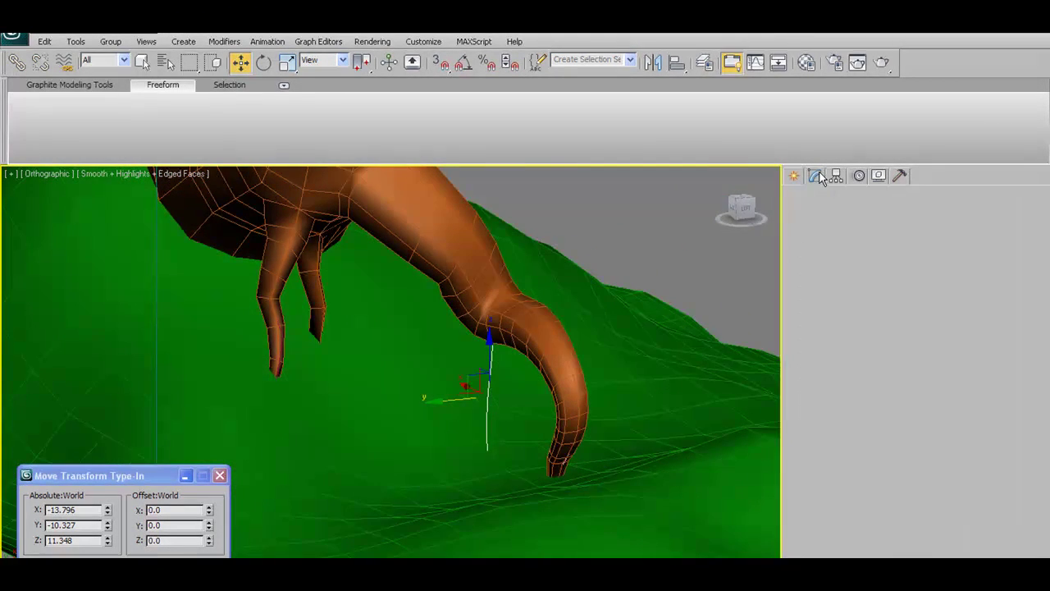
{"action": "left_click", "coordinate": [964, 216]}
{"action": "left_click", "coordinate": [489, 452]}
{"action": "middle_click_drag", "start_coordinate": [489, 452], "coordinate": [561, 462], "text": "alt"}
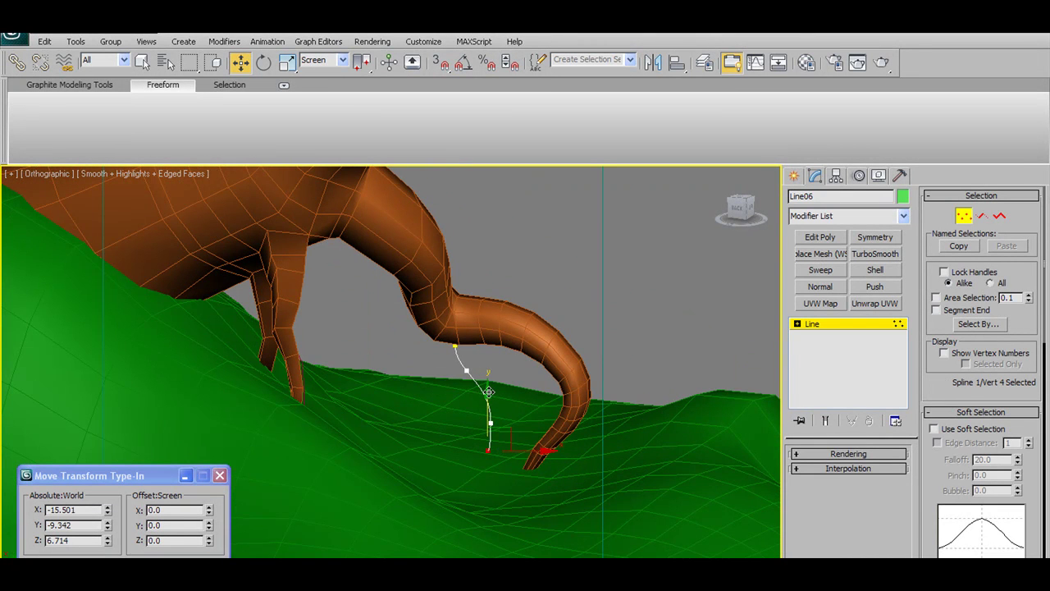
{"action": "left_click_drag", "start_coordinate": [484, 436], "coordinate": [485, 439]}
{"action": "middle_click_drag", "start_coordinate": [489, 390], "coordinate": [543, 350], "text": "alt"}
{"action": "left_click", "coordinate": [496, 364]}
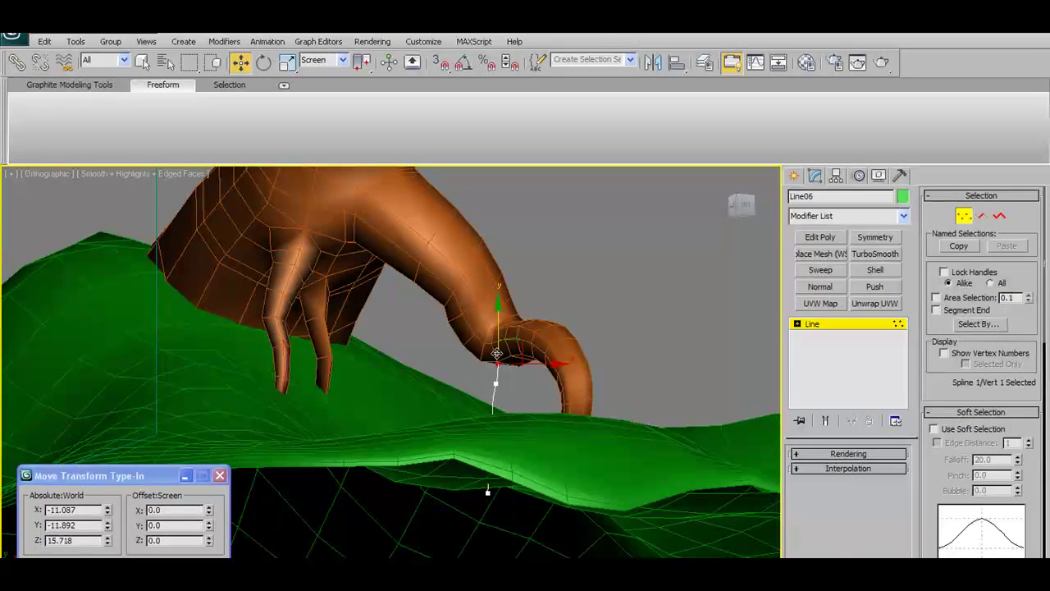
{"action": "left_click_drag", "start_coordinate": [499, 337], "coordinate": [499, 332]}
{"action": "middle_click_drag", "start_coordinate": [499, 334], "coordinate": [426, 381], "text": "alt"}
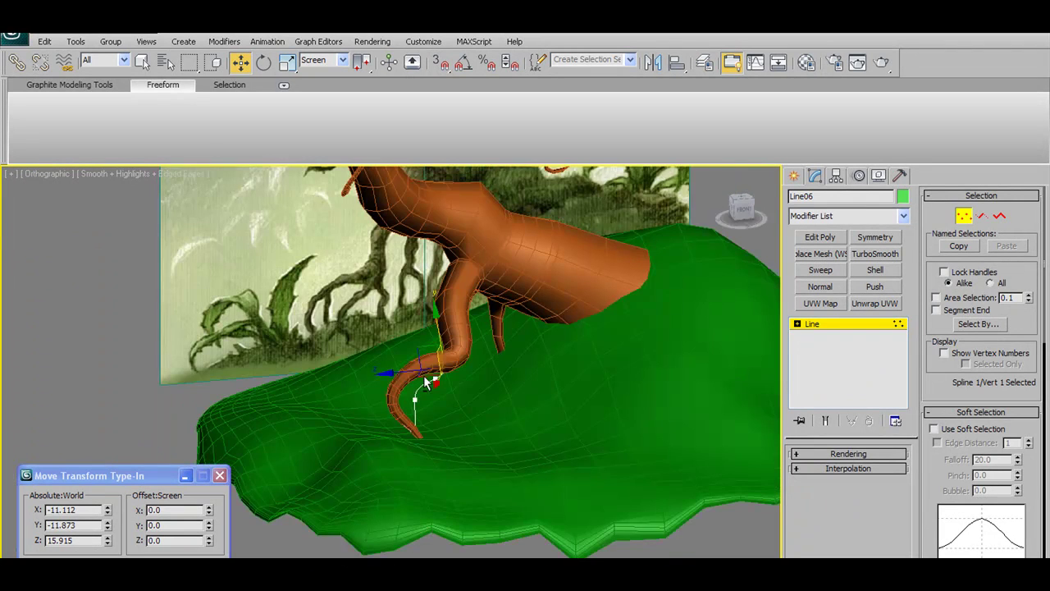
{"action": "left_click", "coordinate": [963, 222]}
Select the tree mesh and enter polygon editing with the end face of the hanging branch's stub selected.
{"action": "scroll", "coordinate": [645, 244], "scroll_direction": "down", "scroll_amount": 5}
{"action": "middle_click_drag", "start_coordinate": [484, 288], "coordinate": [538, 275]}
{"action": "scroll", "coordinate": [538, 275], "scroll_direction": "up", "scroll_amount": 8}
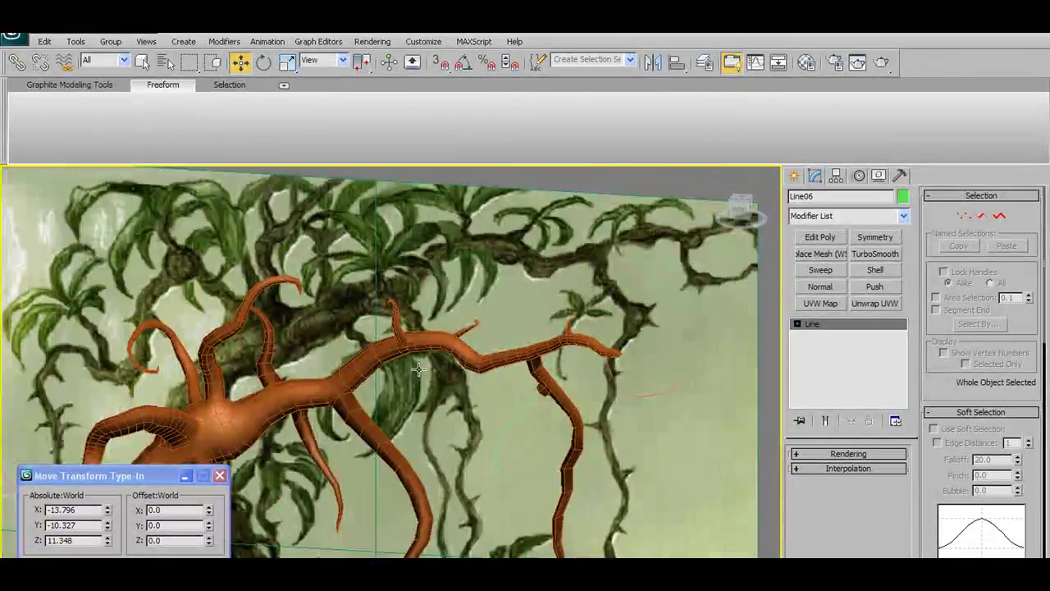
{"action": "left_click", "coordinate": [539, 347]}
{"action": "middle_click_drag", "start_coordinate": [540, 347], "coordinate": [598, 384], "text": "alt"}
{"action": "scroll", "coordinate": [597, 384], "scroll_direction": "up", "scroll_amount": 4}
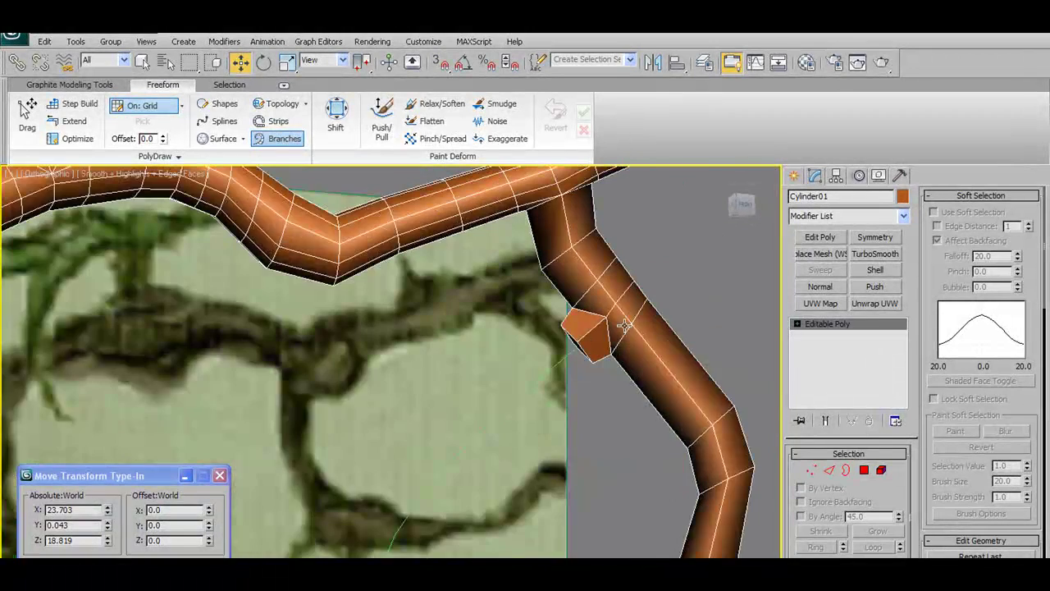
{"action": "middle_click_drag", "start_coordinate": [623, 326], "coordinate": [634, 364], "text": "alt"}
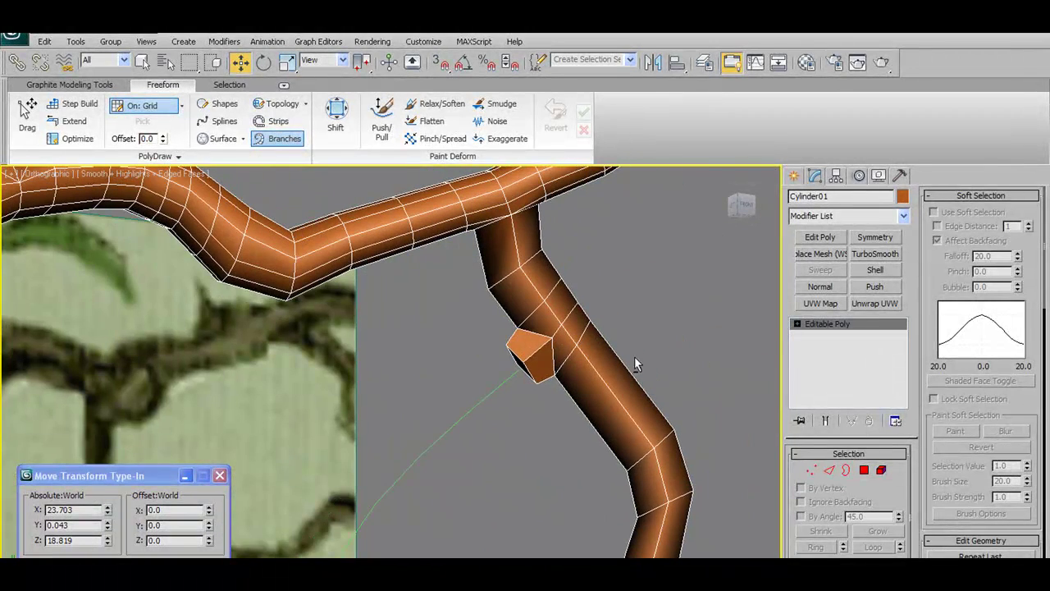
{"action": "left_click", "coordinate": [864, 470]}
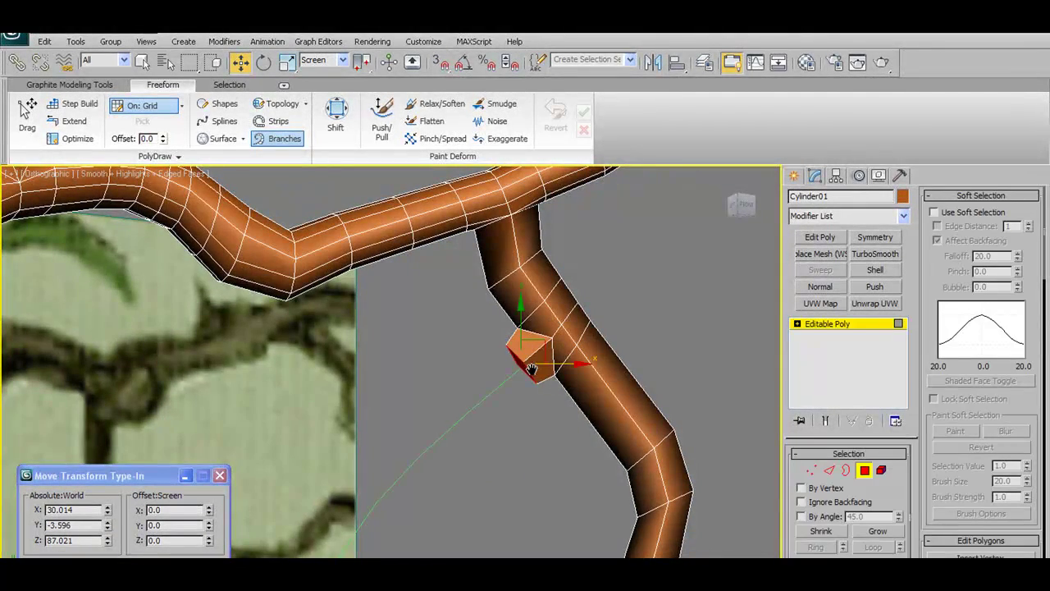
Extrude the stub's end face along the green guide spline Line01 using Extrude on Spline.
{"action": "key", "text": "f"}
{"action": "scroll", "coordinate": [506, 342], "scroll_direction": "up", "scroll_amount": 5}
{"action": "scroll", "coordinate": [484, 428], "scroll_direction": "up", "scroll_amount": 4}
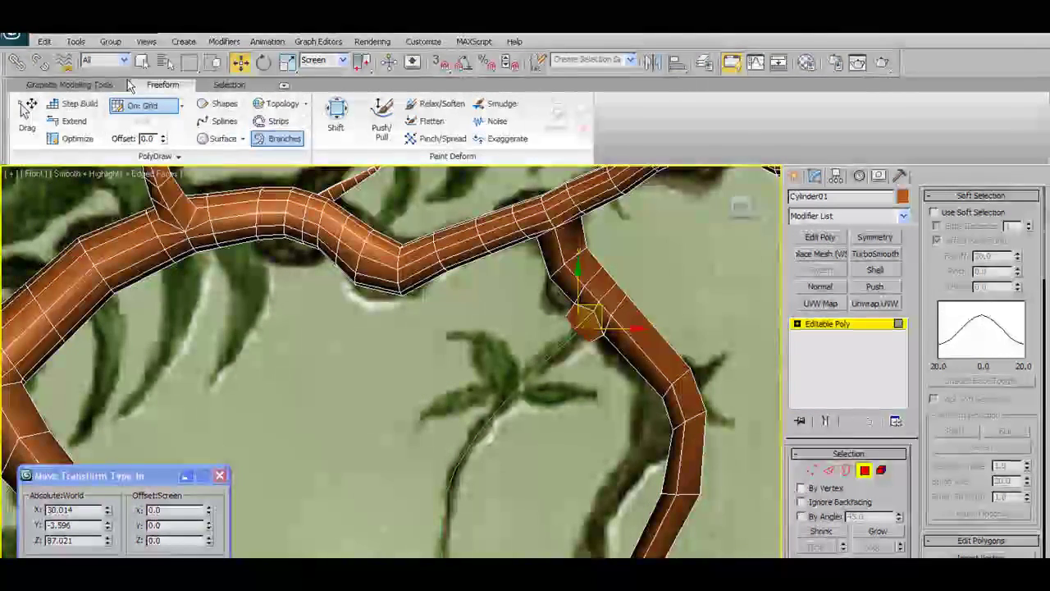
{"action": "left_click", "coordinate": [101, 86]}
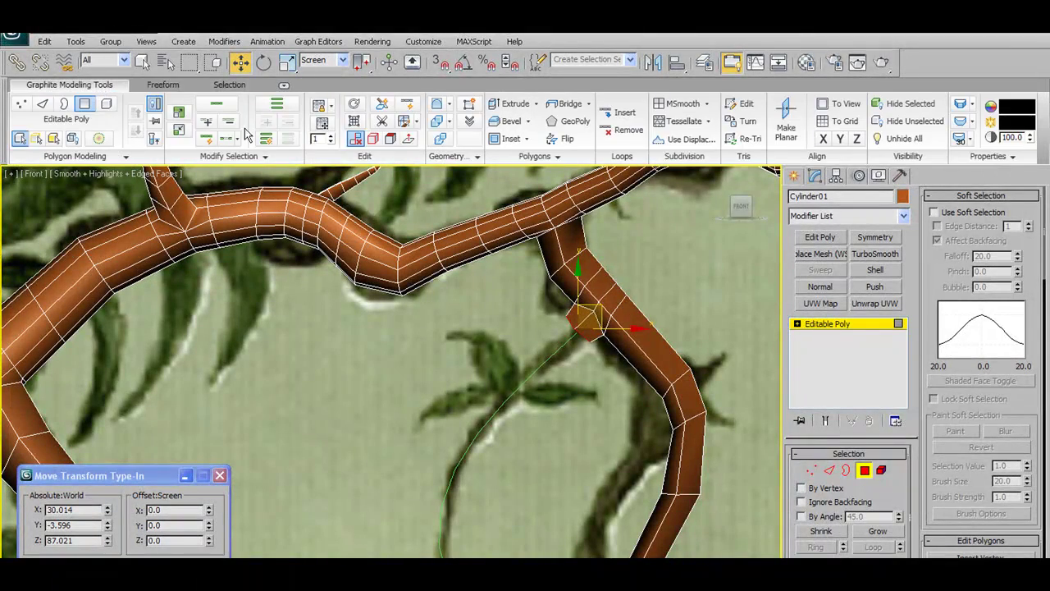
{"action": "left_click", "coordinate": [161, 86]}
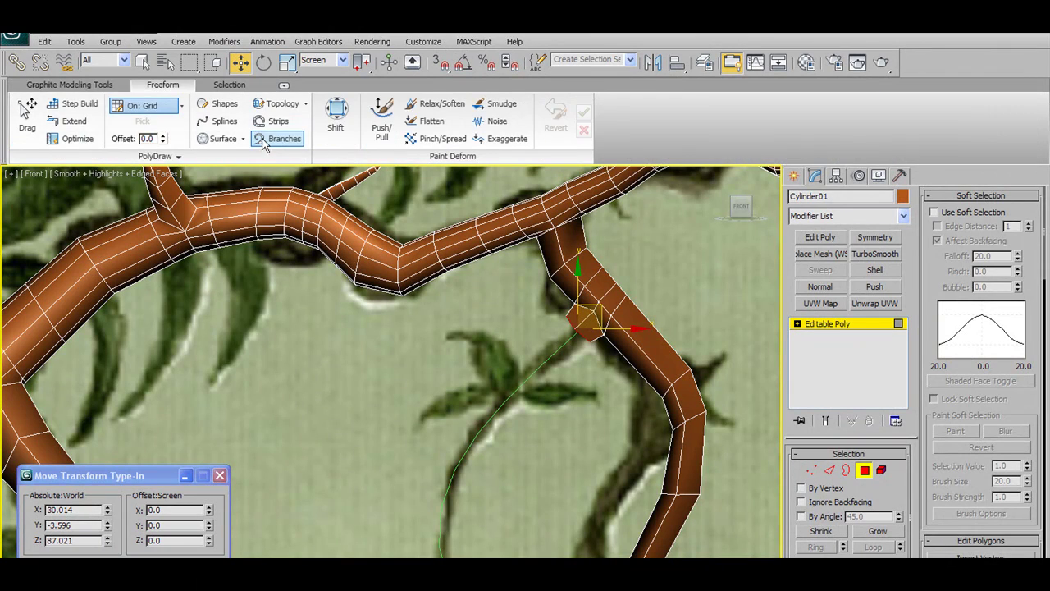
{"action": "left_click", "coordinate": [86, 87]}
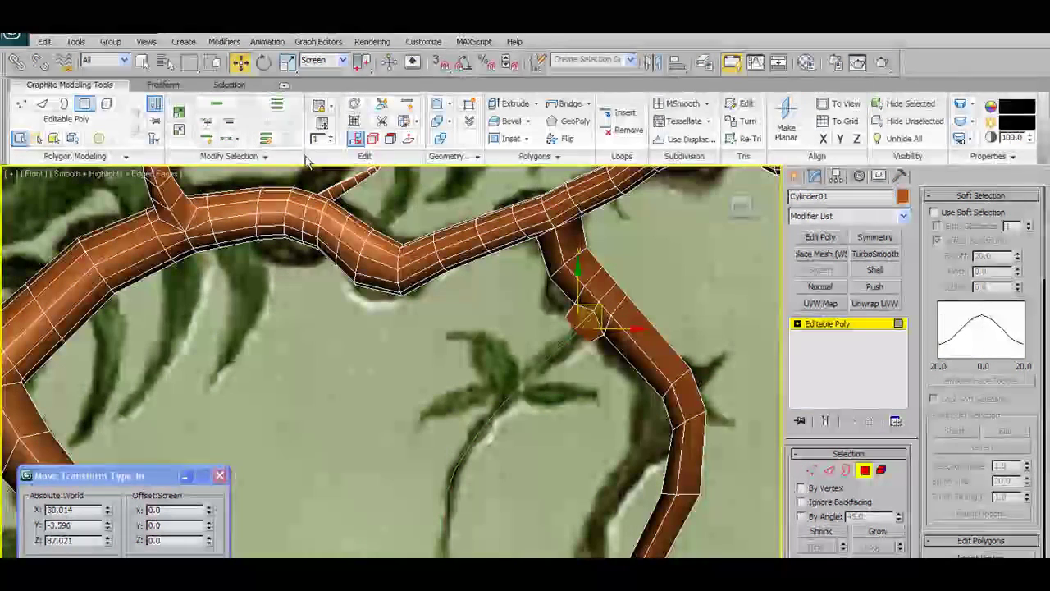
{"action": "left_click", "coordinate": [539, 158]}
{"action": "left_click", "coordinate": [520, 197]}
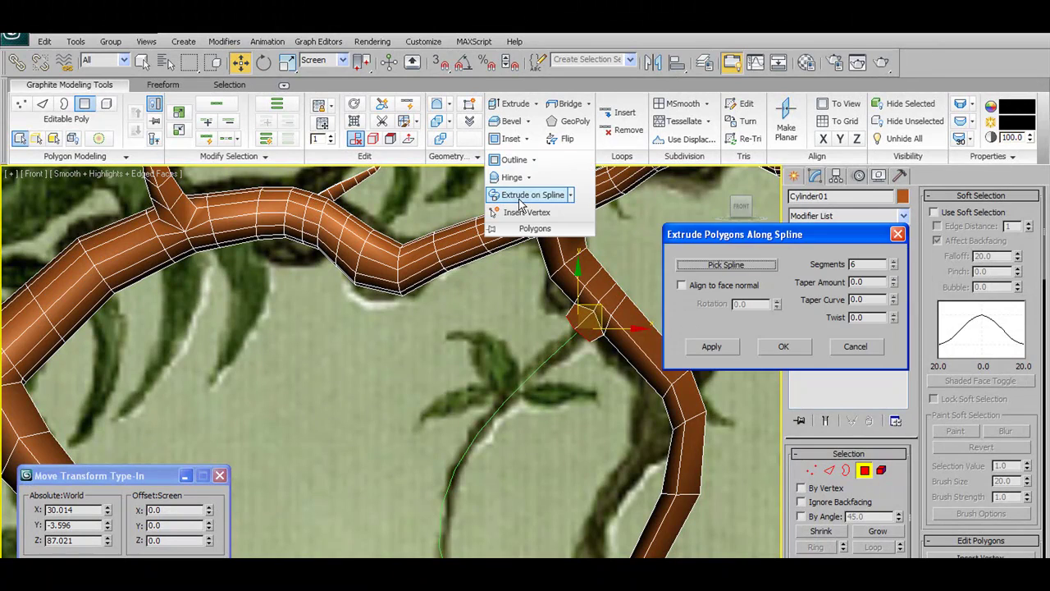
{"action": "left_click", "coordinate": [762, 265]}
{"action": "left_click", "coordinate": [563, 345]}
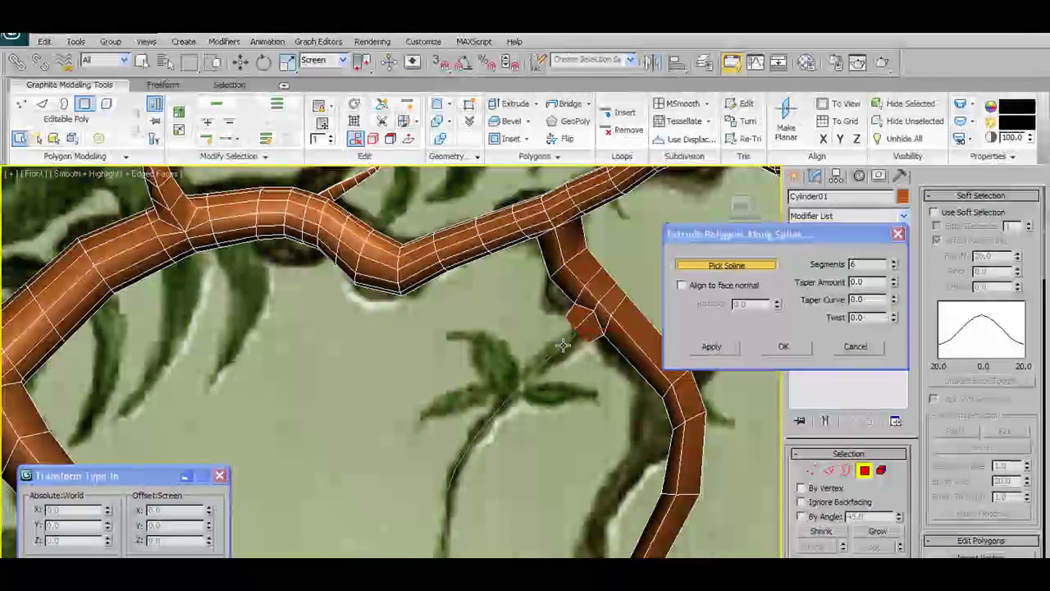
Taper the hanging offshoot's spline extrusion with 6 segments, taper amount -0.74 and taper curve -0.97, and collapse its end face to a point.
{"action": "scroll", "coordinate": [550, 294], "scroll_direction": "up", "scroll_amount": 3}
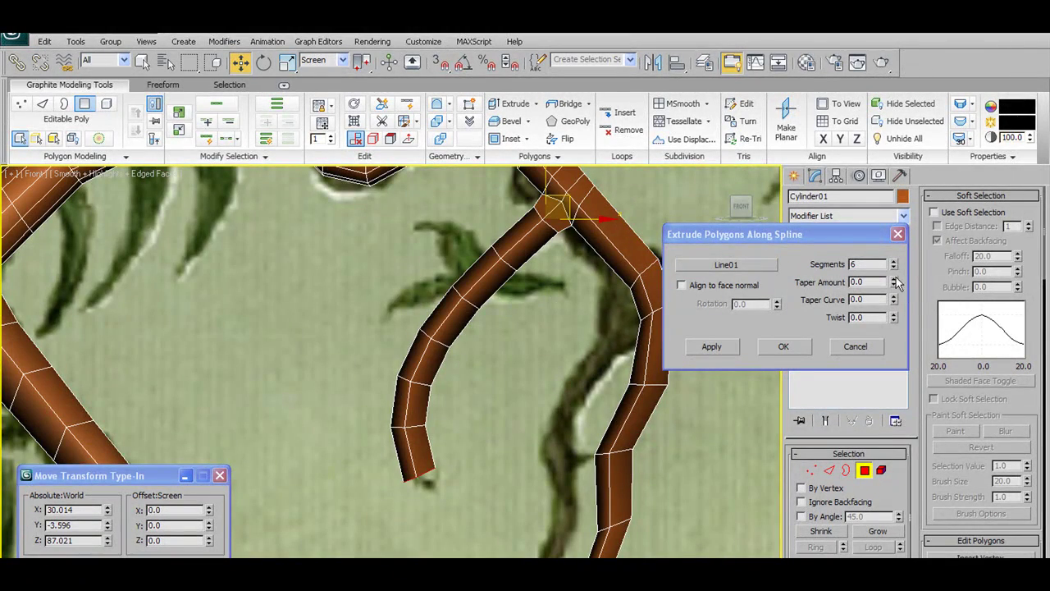
{"action": "left_click_drag", "start_coordinate": [894, 283], "coordinate": [906, 367]}
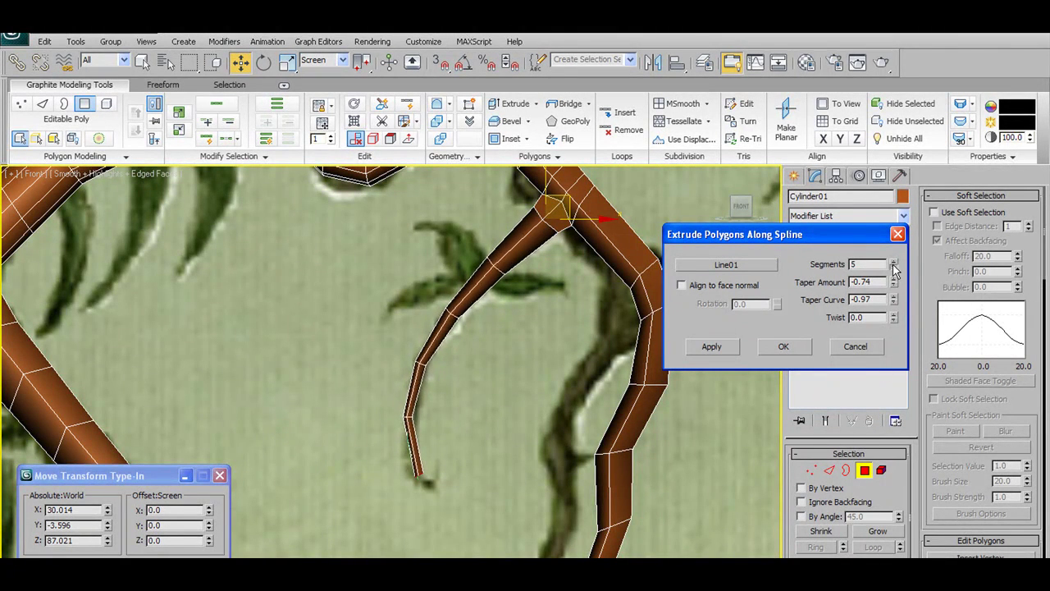
{"action": "left_click_drag", "start_coordinate": [898, 235], "coordinate": [897, 325]}
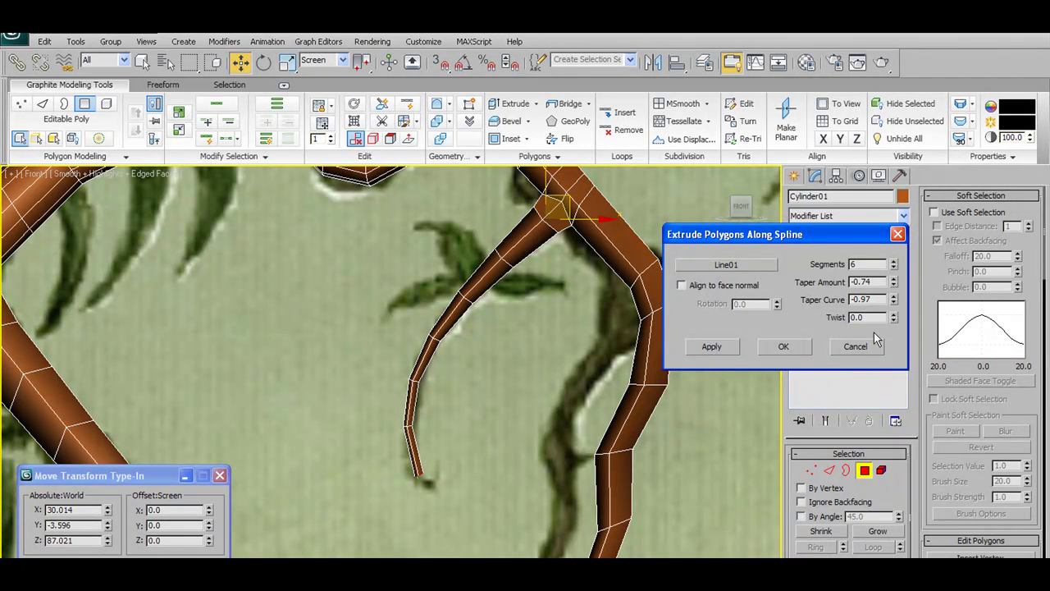
{"action": "left_click", "coordinate": [784, 346]}
{"action": "left_click", "coordinate": [604, 349]}
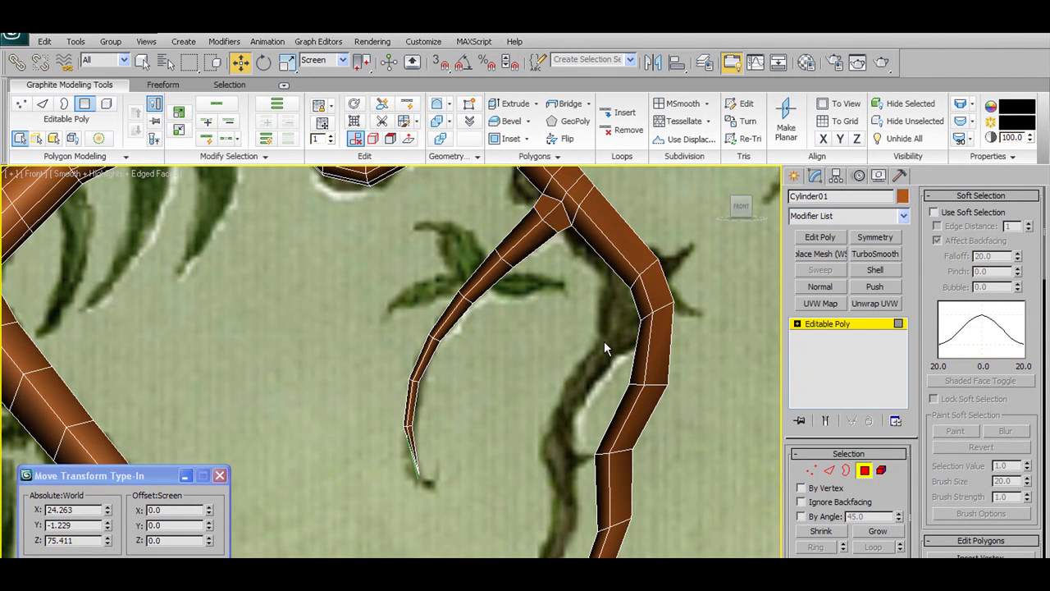
Insert an edge loop with SwiftLoop near the right branch's tip, where the red guide spline starts.
{"action": "scroll", "coordinate": [517, 423], "scroll_direction": "down", "scroll_amount": 5}
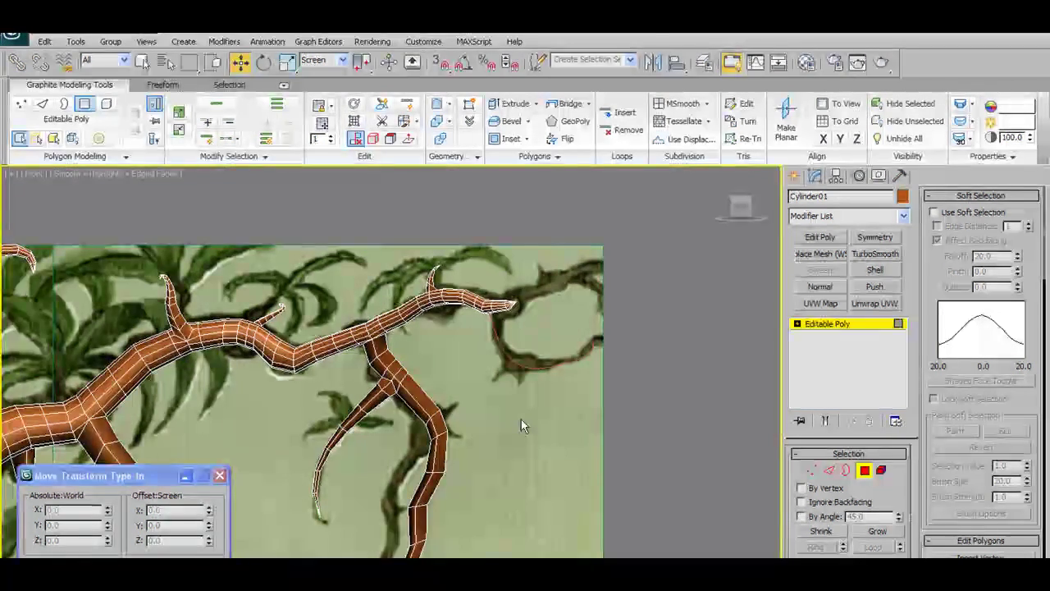
{"action": "scroll", "coordinate": [521, 419], "scroll_direction": "up", "scroll_amount": 6}
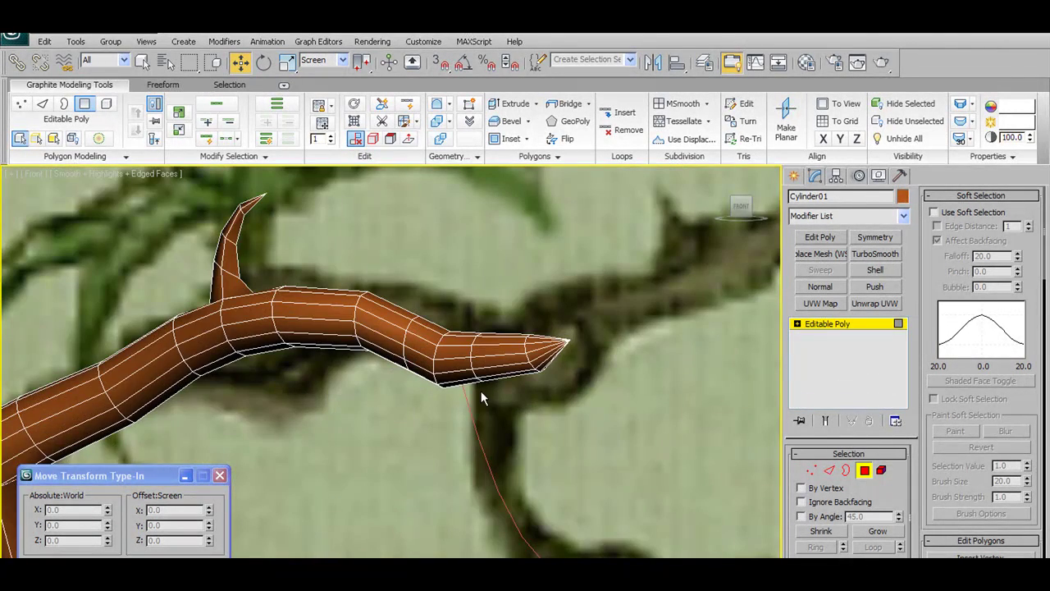
{"action": "middle_click_drag", "start_coordinate": [481, 405], "coordinate": [510, 391], "text": "alt"}
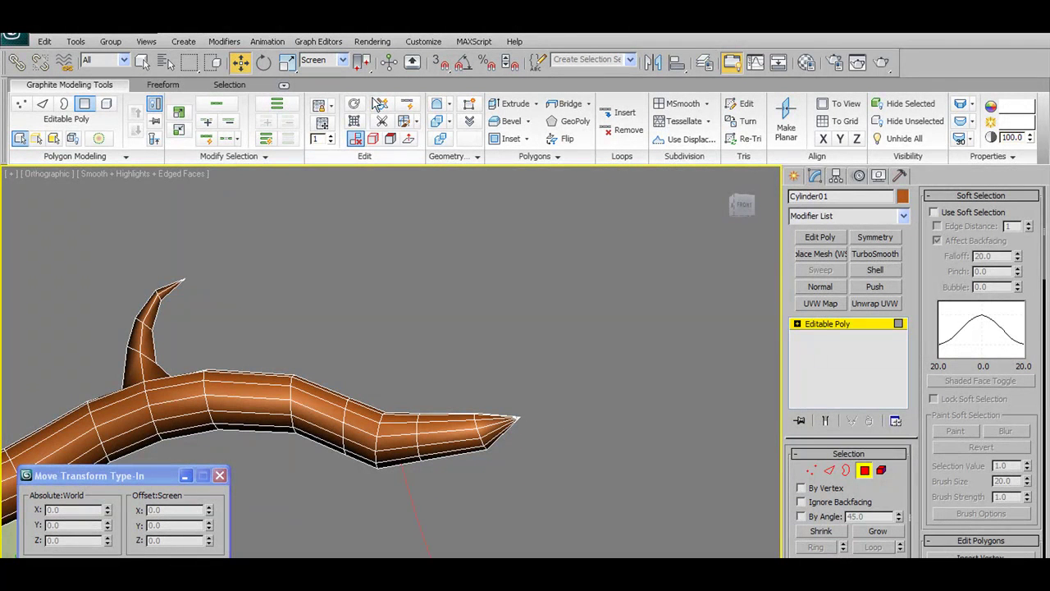
{"action": "left_click", "coordinate": [408, 107]}
{"action": "middle_click_drag", "start_coordinate": [398, 439], "coordinate": [422, 429], "text": "alt"}
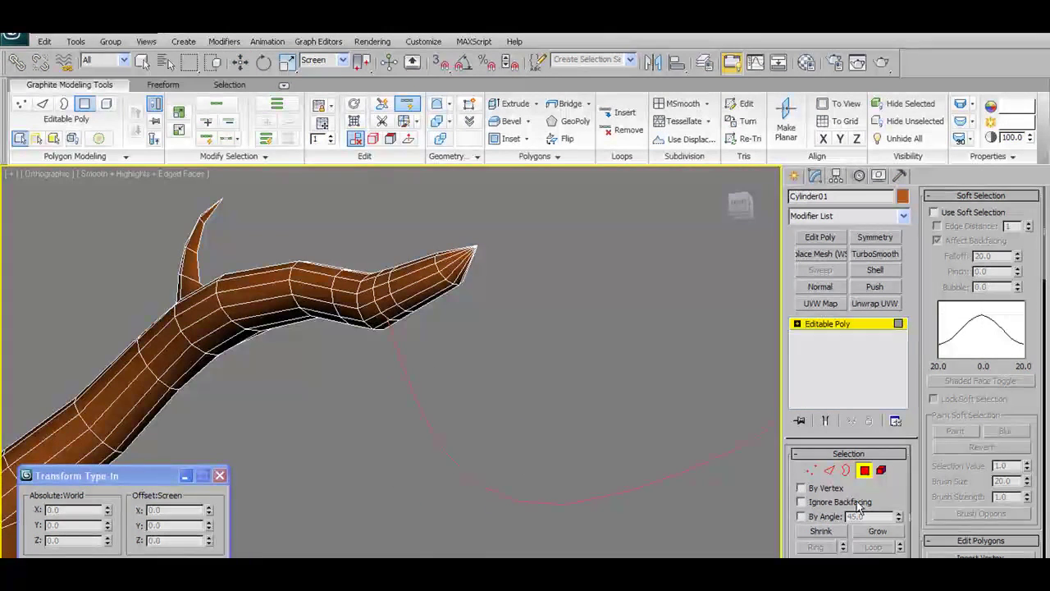
Chamfer the underside vertex of the new edge loop near the guide spline's start by 0.69.
{"action": "left_click", "coordinate": [811, 471]}
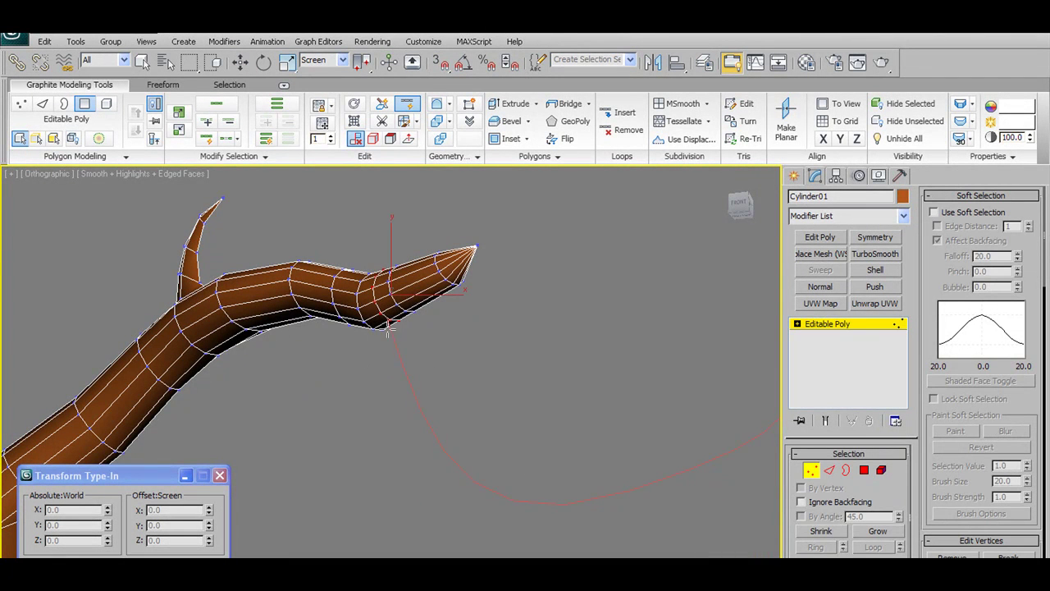
{"action": "key", "text": "w"}
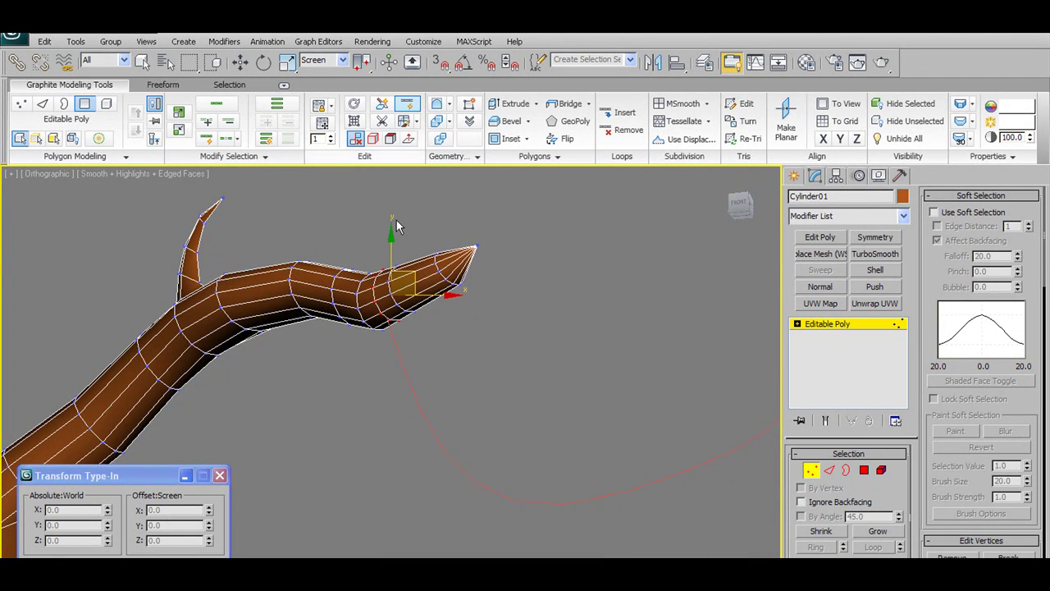
{"action": "left_click", "coordinate": [381, 313]}
{"action": "middle_click_drag", "start_coordinate": [410, 330], "coordinate": [380, 301], "text": "alt"}
{"action": "left_click", "coordinate": [517, 126], "text": "shift"}
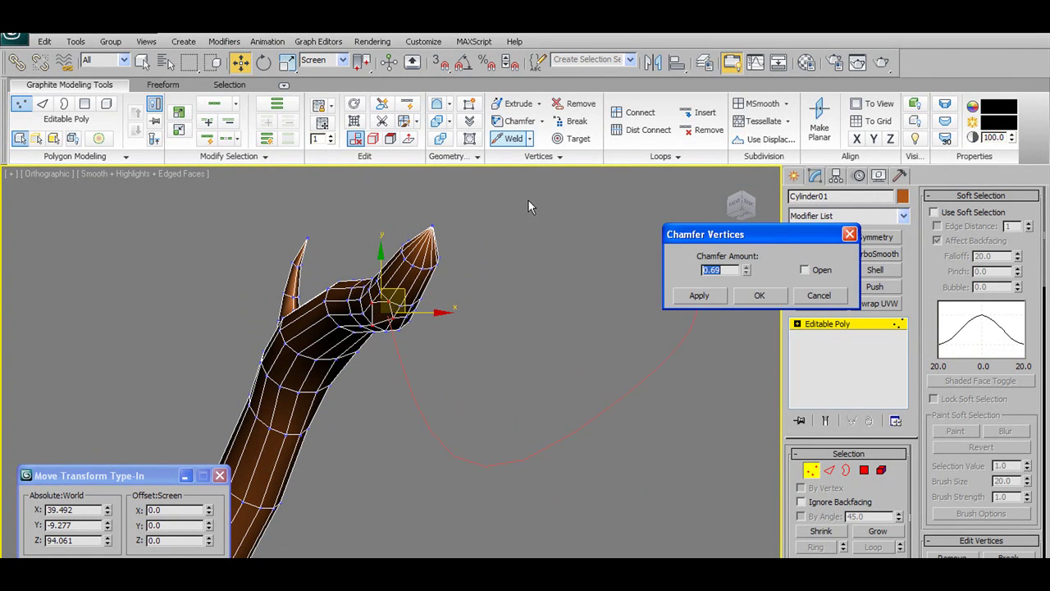
{"action": "left_click", "coordinate": [743, 302]}
{"action": "middle_click_drag", "start_coordinate": [633, 276], "coordinate": [489, 269], "text": "alt"}
{"action": "scroll", "coordinate": [489, 276], "scroll_direction": "up", "scroll_amount": 5}
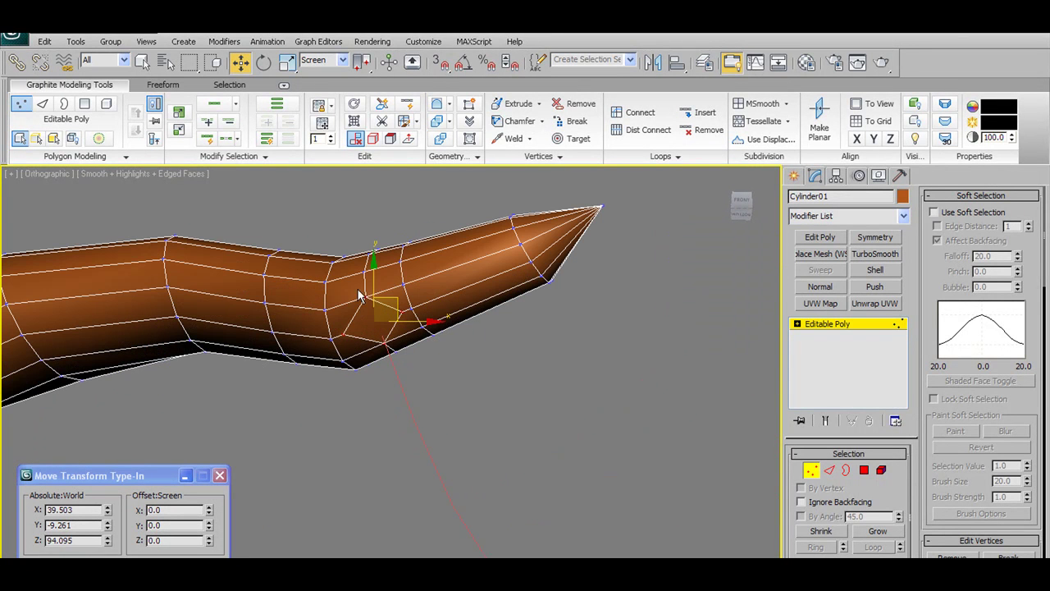
{"action": "left_click", "coordinate": [283, 217]}
Turn on Ignore Backfacing, select the vertices around the chamfered face, and weld them.
{"action": "left_click", "coordinate": [74, 139]}
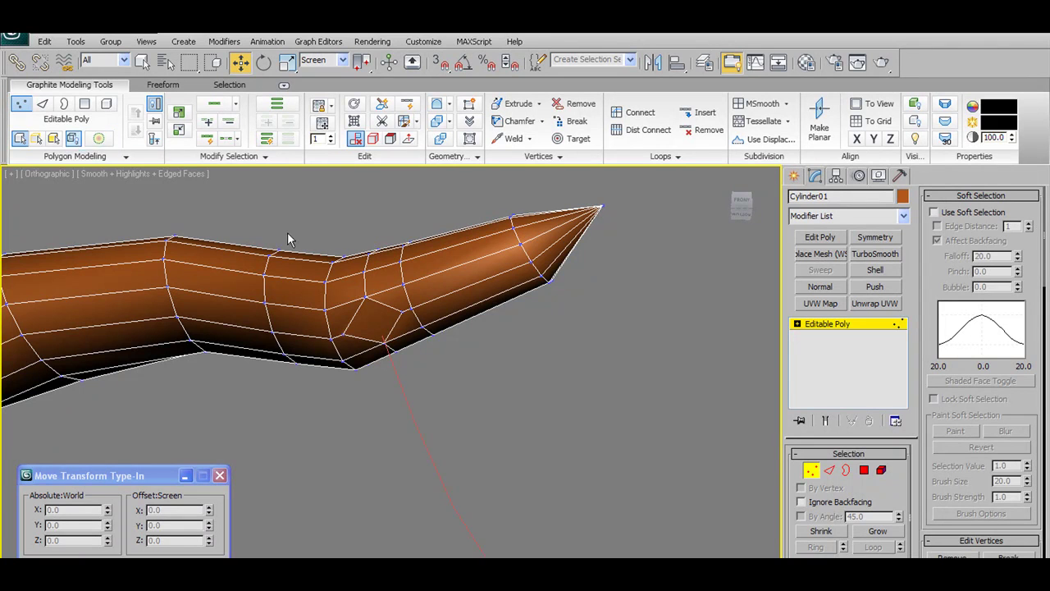
{"action": "left_click", "coordinate": [374, 304]}
{"action": "middle_click_drag", "start_coordinate": [385, 312], "coordinate": [423, 328], "text": "alt"}
{"action": "left_click_drag", "start_coordinate": [403, 338], "coordinate": [403, 337]}
{"action": "middle_click_drag", "start_coordinate": [406, 329], "coordinate": [390, 290], "text": "alt"}
{"action": "left_click_drag", "start_coordinate": [369, 277], "coordinate": [388, 294], "text": "ctrl"}
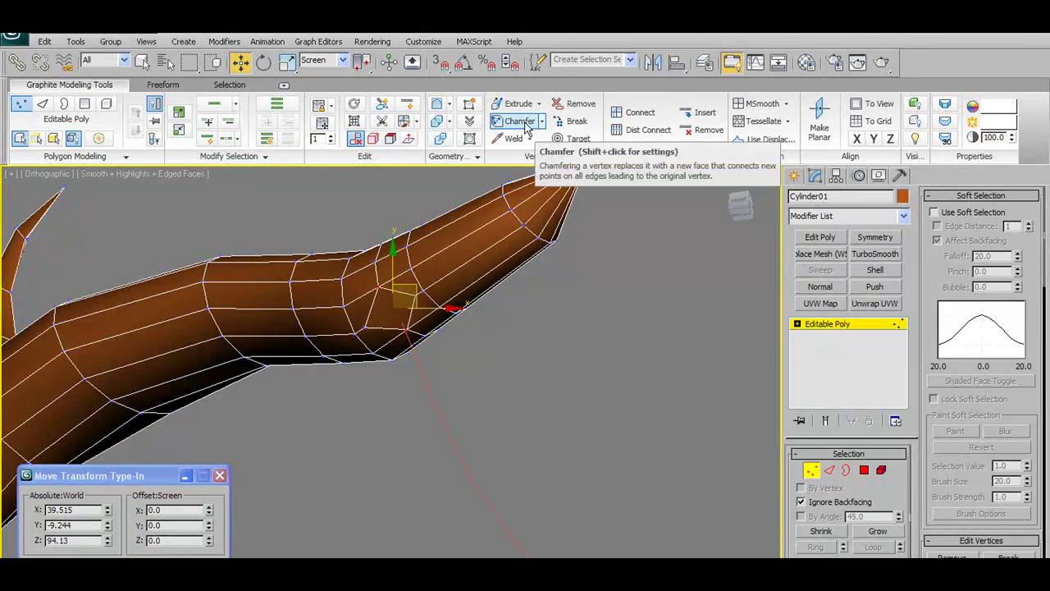
{"action": "left_click", "coordinate": [528, 139]}
{"action": "left_click", "coordinate": [699, 328]}
{"action": "middle_click_drag", "start_coordinate": [503, 313], "coordinate": [480, 387], "text": "alt"}
{"action": "left_click", "coordinate": [758, 331]}
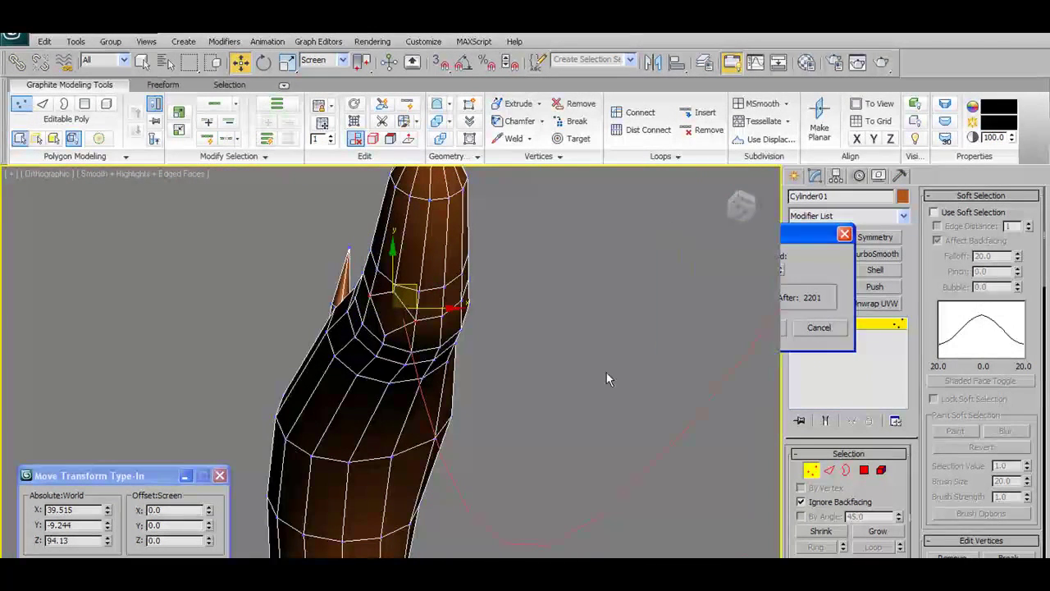
Select the red guide spline Line05 and move its starting vertex onto the chamfered face under the branch.
{"action": "left_click", "coordinate": [810, 473]}
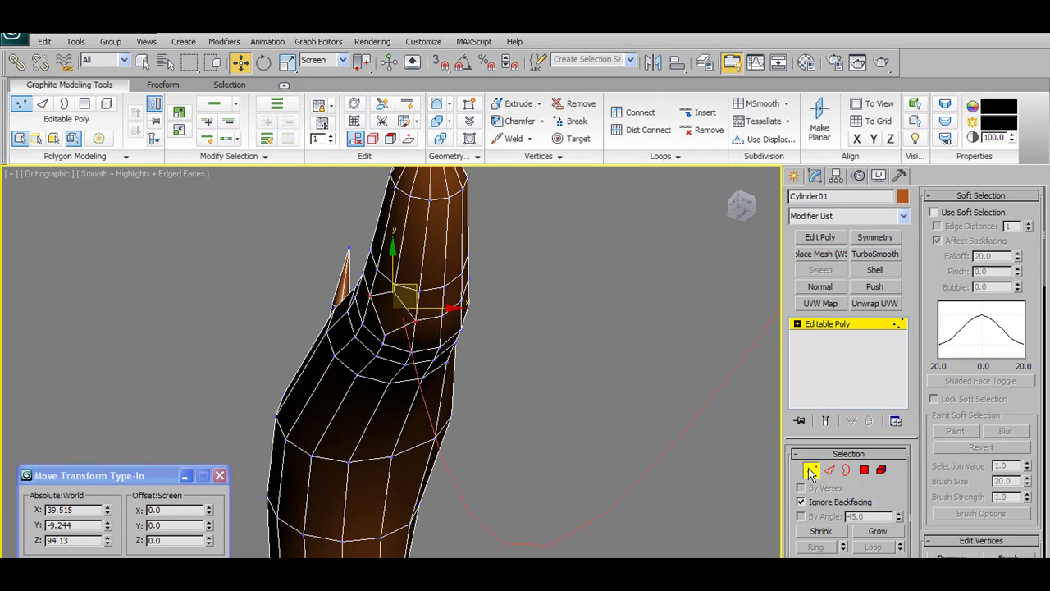
{"action": "left_click", "coordinate": [672, 442]}
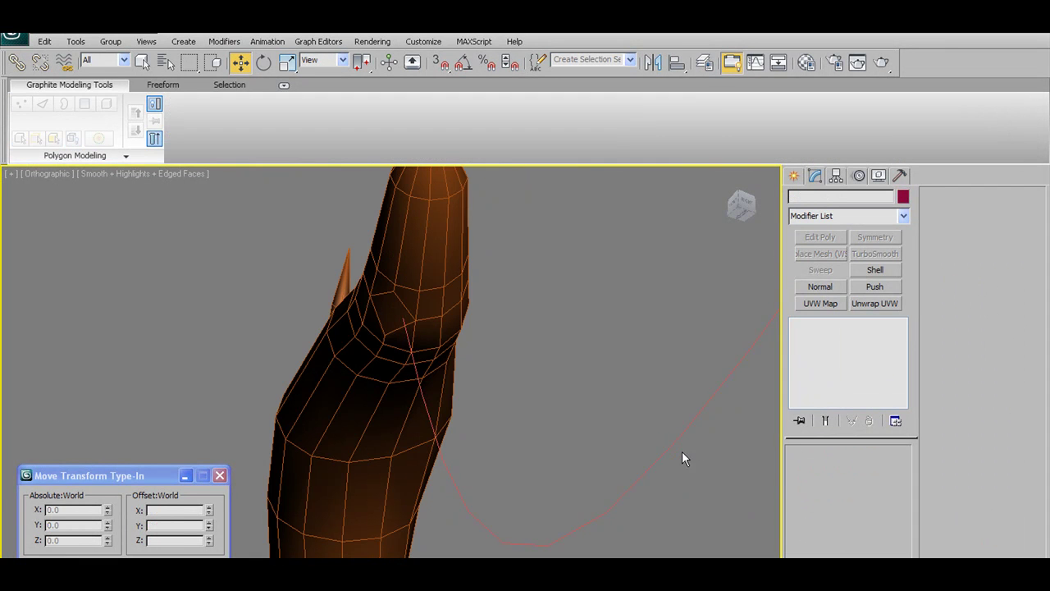
{"action": "left_click", "coordinate": [672, 444]}
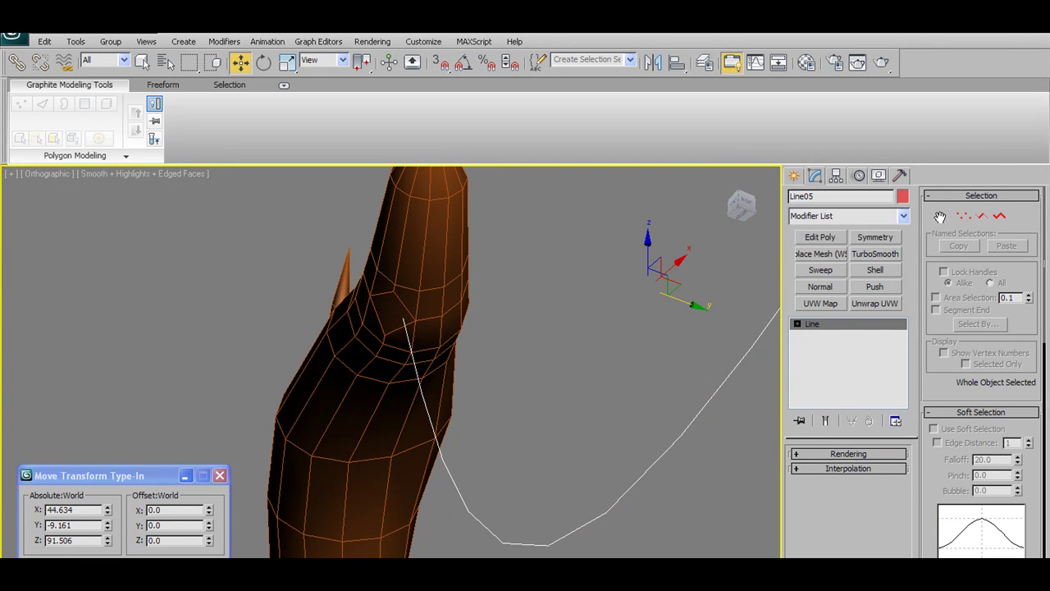
{"action": "left_click", "coordinate": [962, 220]}
{"action": "left_click", "coordinate": [403, 318]}
{"action": "mouse_move", "coordinate": [403, 318]}
{"action": "middle_mouse_down", "text": "alt"}
{"action": "mouse_move", "coordinate": [425, 279]}
{"action": "mouse_move", "coordinate": [410, 335]}
{"action": "middle_mouse_up", "text": "alt"}
{"action": "left_click_drag", "start_coordinate": [452, 317], "coordinate": [439, 317]}
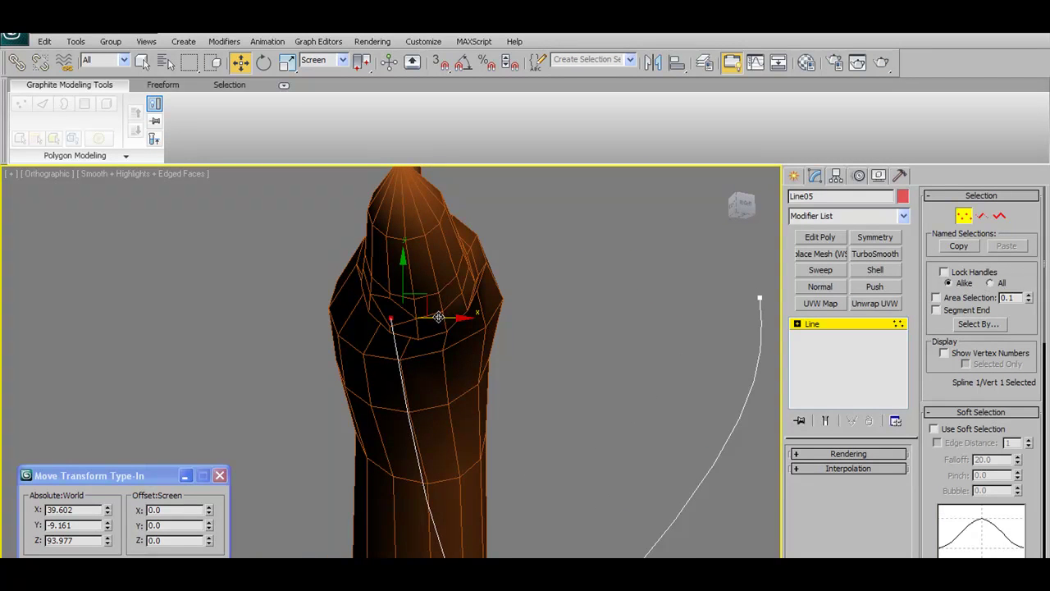
{"action": "middle_click_drag", "start_coordinate": [412, 317], "coordinate": [420, 336], "text": "alt"}
{"action": "left_click_drag", "start_coordinate": [393, 283], "coordinate": [394, 268]}
Reposition the guide spline's other two vertices together so it hangs clear of the branch, and finish vertex editing.
{"action": "scroll", "coordinate": [475, 457], "scroll_direction": "down", "scroll_amount": 6}
{"action": "middle_click_drag", "start_coordinate": [476, 456], "coordinate": [528, 379], "text": "alt"}
{"action": "left_click_drag", "start_coordinate": [520, 375], "coordinate": [426, 435]}
{"action": "middle_click_drag", "start_coordinate": [425, 434], "coordinate": [566, 422], "text": "alt"}
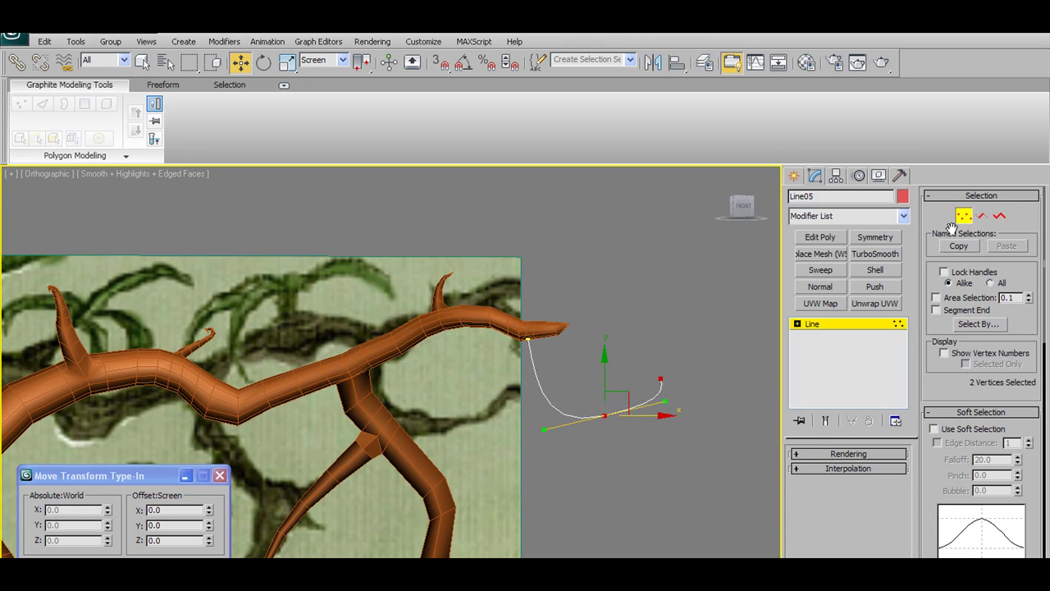
{"action": "left_click", "coordinate": [967, 223]}
Select the tree mesh's chamfered face under the right branch tip and extrude it along Line05 using Extrude on Spline.
{"action": "left_click", "coordinate": [495, 325]}
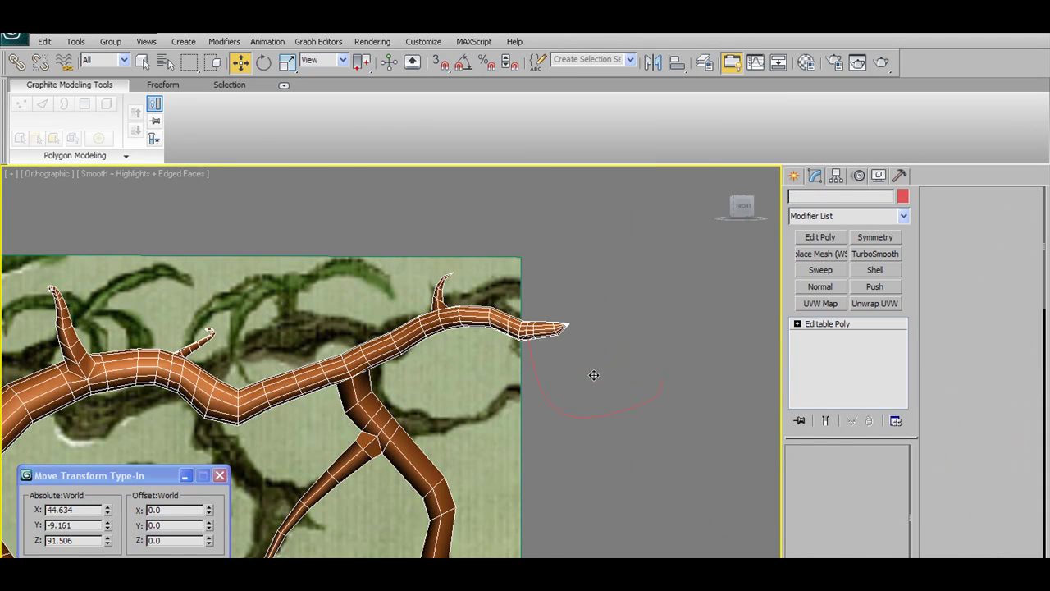
{"action": "middle_click_drag", "start_coordinate": [594, 373], "coordinate": [548, 399]}
{"action": "scroll", "coordinate": [547, 400], "scroll_direction": "up", "scroll_amount": 5}
{"action": "scroll", "coordinate": [548, 405], "scroll_direction": "up", "scroll_amount": 5}
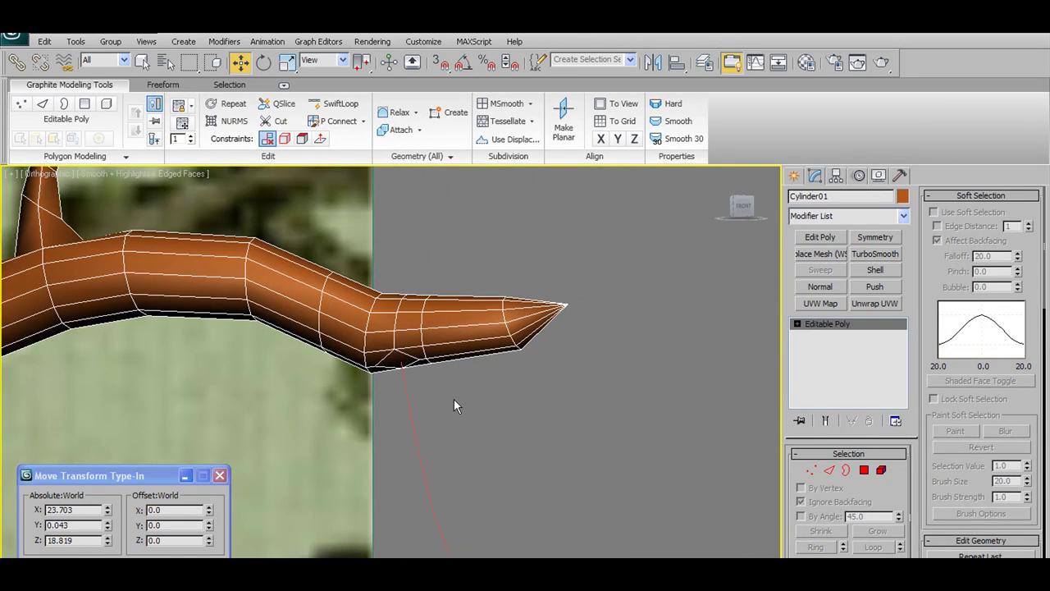
{"action": "left_click", "coordinate": [863, 470]}
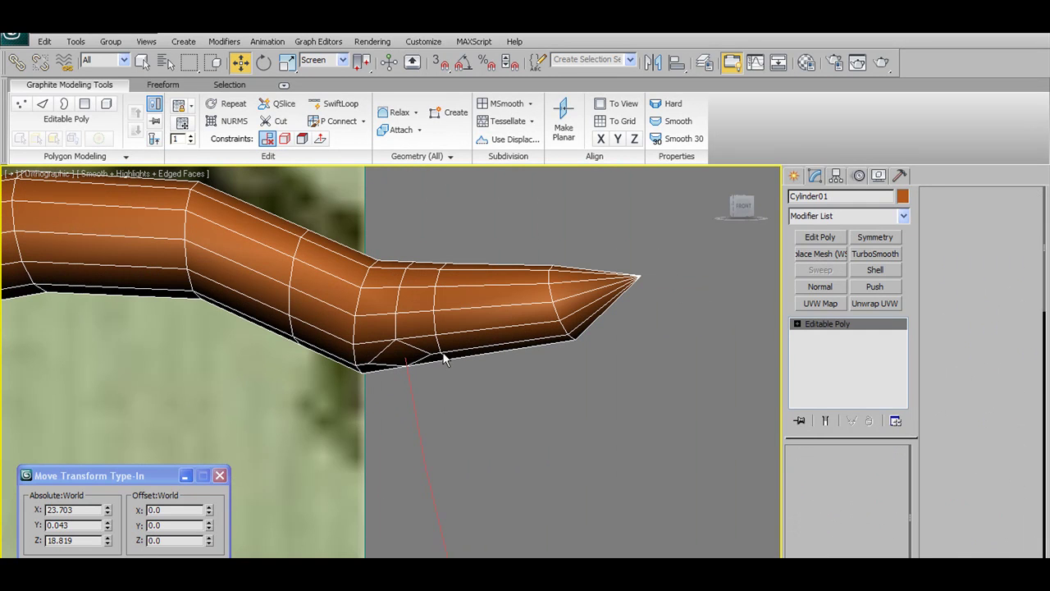
{"action": "left_click", "coordinate": [399, 352]}
{"action": "left_click", "coordinate": [529, 156]}
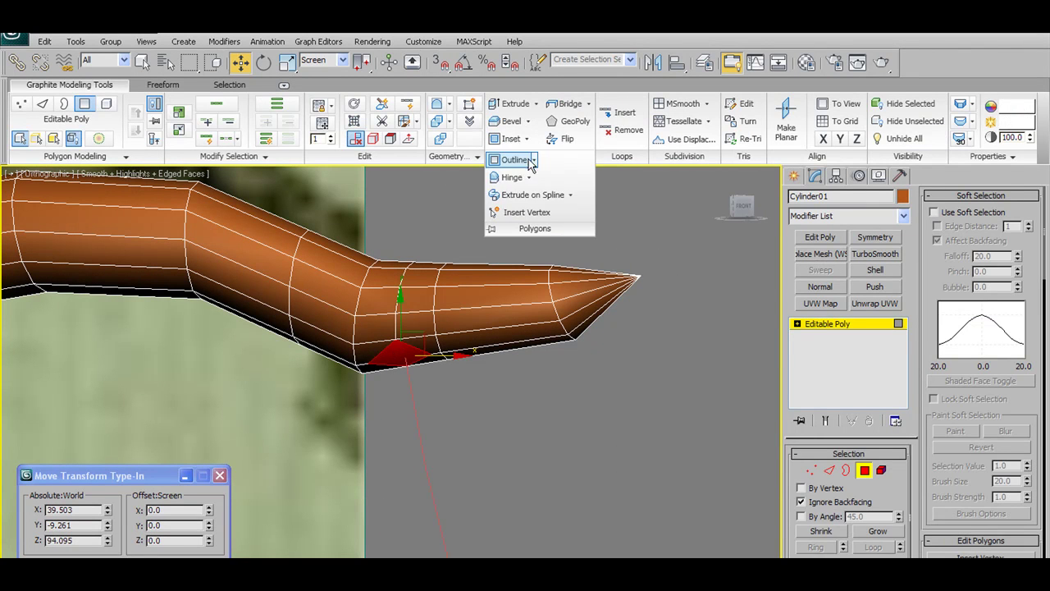
{"action": "left_click", "coordinate": [525, 195], "text": "shift"}
{"action": "left_click", "coordinate": [749, 266]}
{"action": "left_click", "coordinate": [418, 427]}
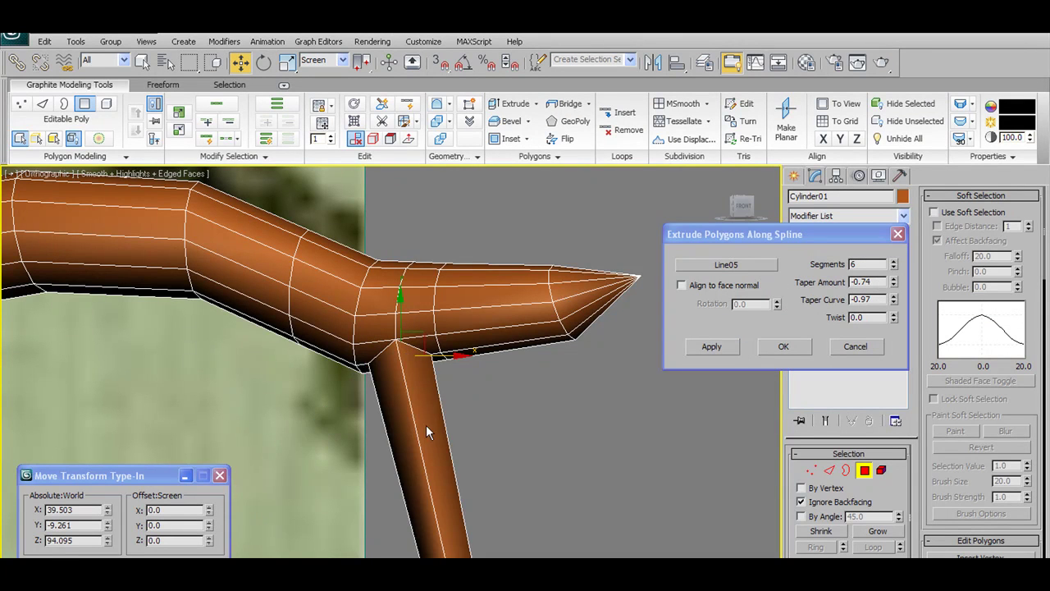
Set the extrusion to 14 segments, taper amount -0.69 and taper curve 0, apply it, and collapse the end face.
{"action": "scroll", "coordinate": [428, 423], "scroll_direction": "down", "scroll_amount": 4}
{"action": "left_click_drag", "start_coordinate": [894, 261], "coordinate": [830, 239]}
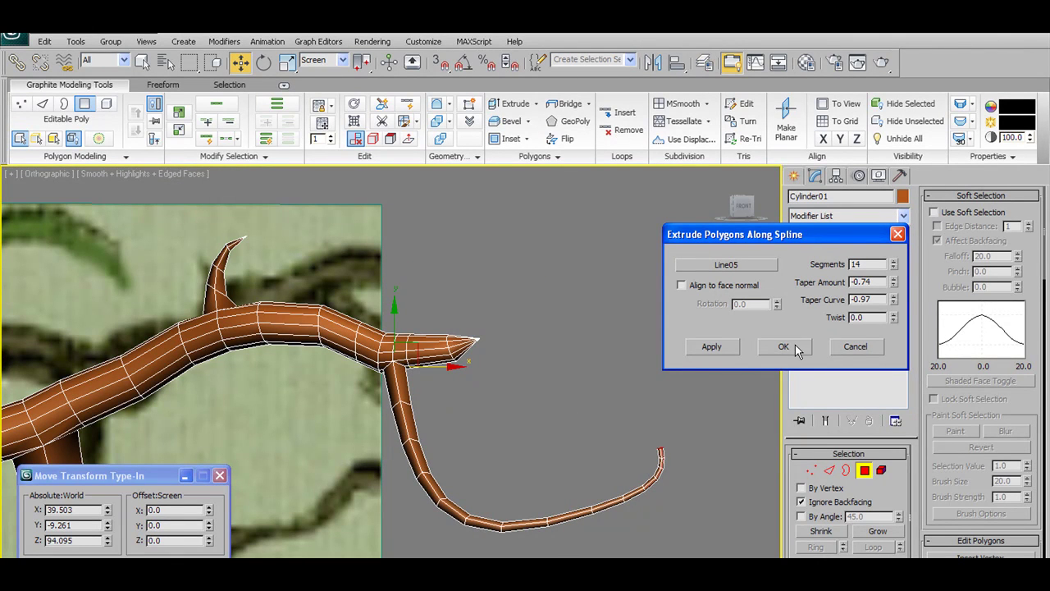
{"action": "right_click", "coordinate": [894, 299]}
{"action": "right_click", "coordinate": [894, 283]}
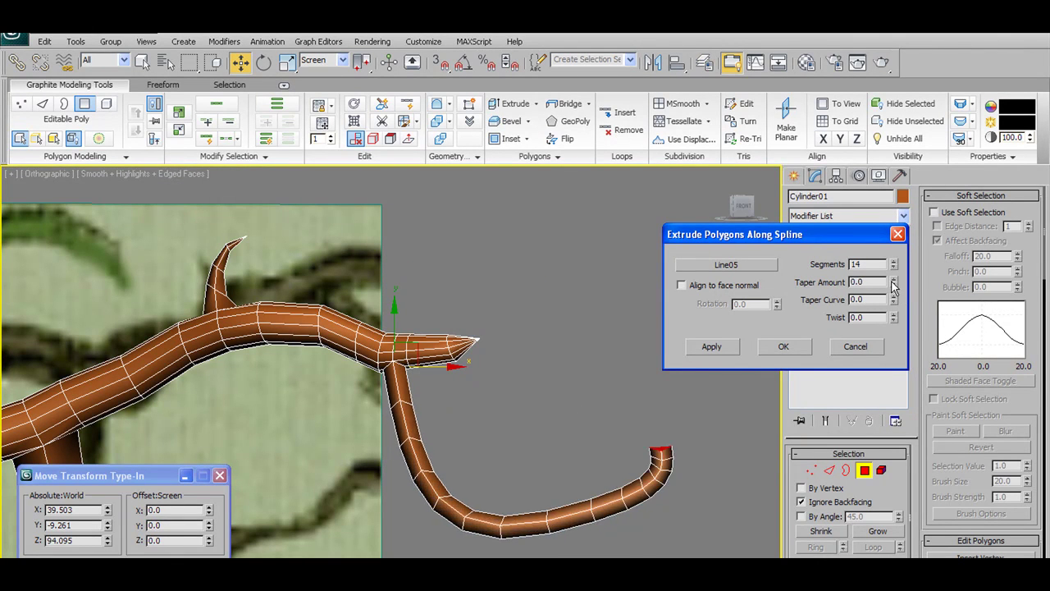
{"action": "left_click_drag", "start_coordinate": [894, 287], "coordinate": [918, 329]}
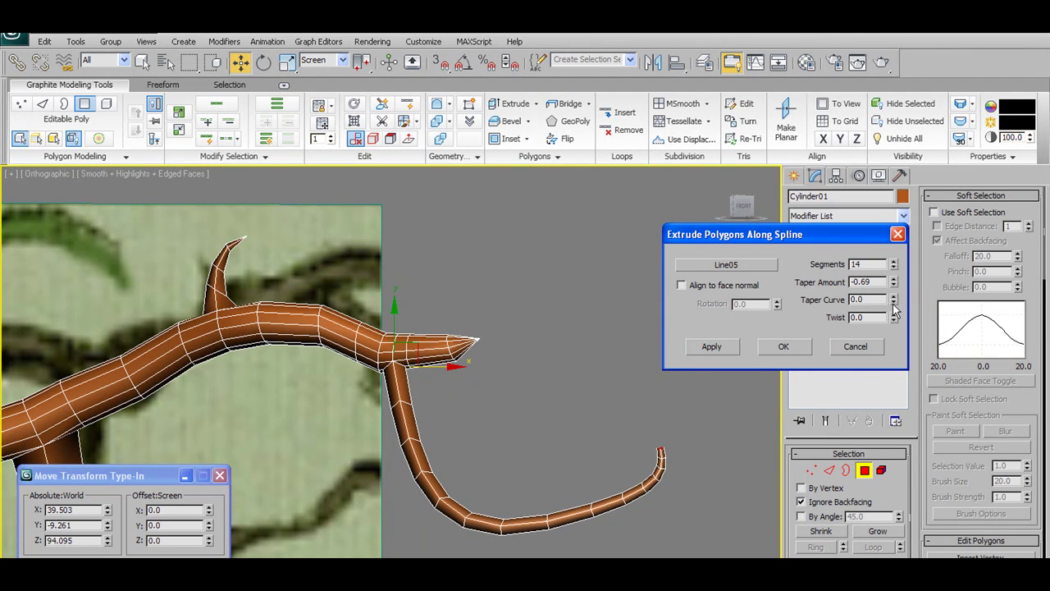
{"action": "left_click", "coordinate": [804, 352]}
{"action": "left_click", "coordinate": [469, 123]}
Check the whole tree against the painted reference in the front view and examine where the magenta guide spline meets the thin left branch.
{"action": "scroll", "coordinate": [603, 392], "scroll_direction": "down", "scroll_amount": 4}
{"action": "scroll", "coordinate": [603, 383], "scroll_direction": "down", "scroll_amount": 3}
{"action": "middle_click_drag", "start_coordinate": [603, 383], "coordinate": [560, 421], "text": "alt"}
{"action": "scroll", "coordinate": [561, 421], "scroll_direction": "down", "scroll_amount": 2}
{"action": "middle_click_drag", "start_coordinate": [452, 456], "coordinate": [554, 358]}
{"action": "scroll", "coordinate": [566, 369], "scroll_direction": "down", "scroll_amount": 2}
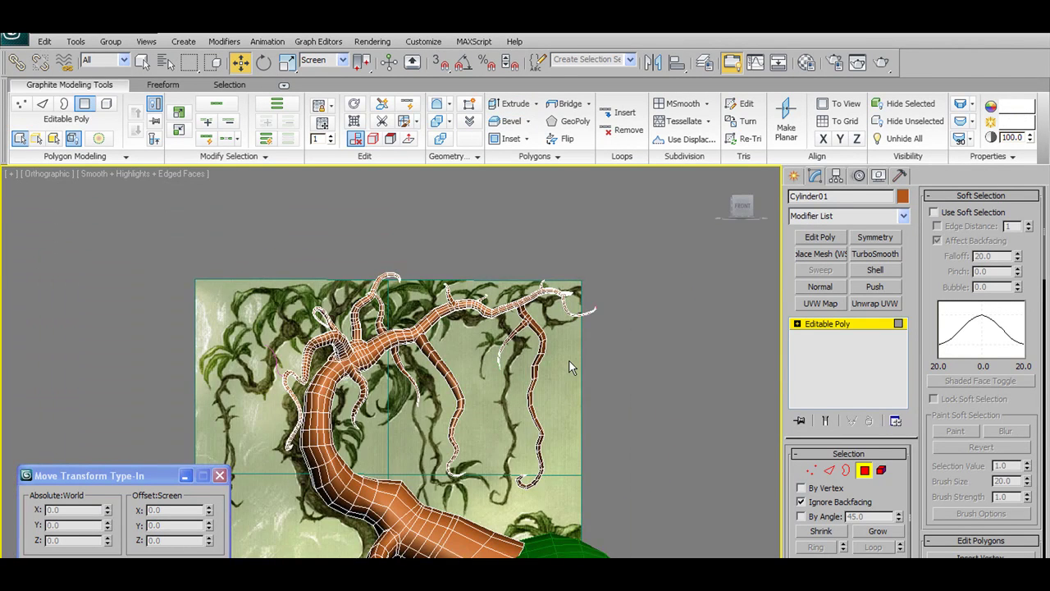
{"action": "key", "text": "f"}
{"action": "scroll", "coordinate": [575, 402], "scroll_direction": "up", "scroll_amount": 6}
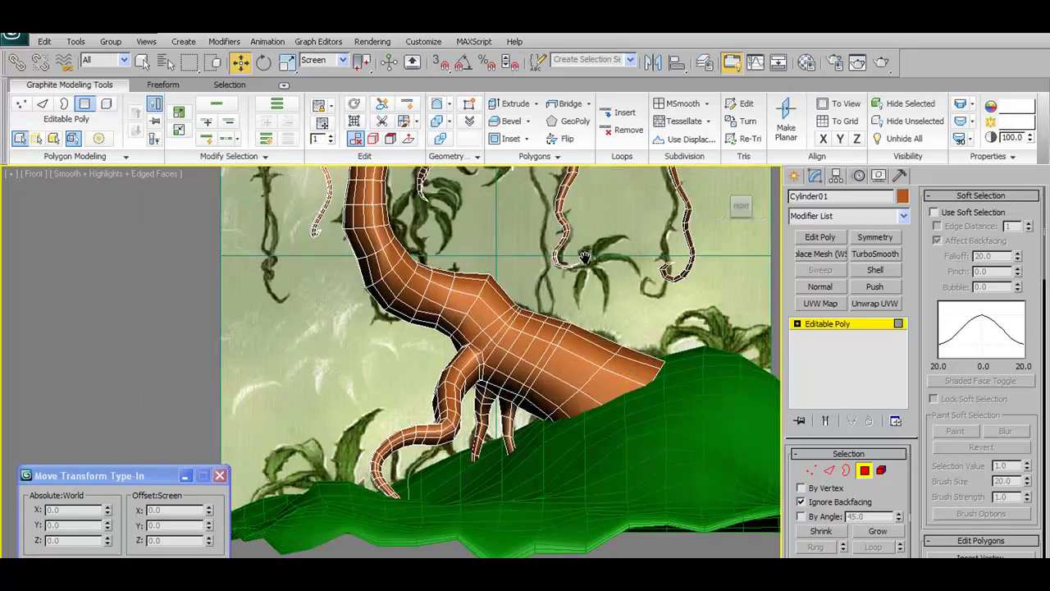
{"action": "middle_click_drag", "start_coordinate": [585, 257], "coordinate": [618, 488]}
{"action": "middle_click_drag", "start_coordinate": [560, 400], "coordinate": [569, 412]}
{"action": "scroll", "coordinate": [568, 410], "scroll_direction": "up", "scroll_amount": 2}
{"action": "middle_click_drag", "start_coordinate": [566, 330], "coordinate": [621, 353]}
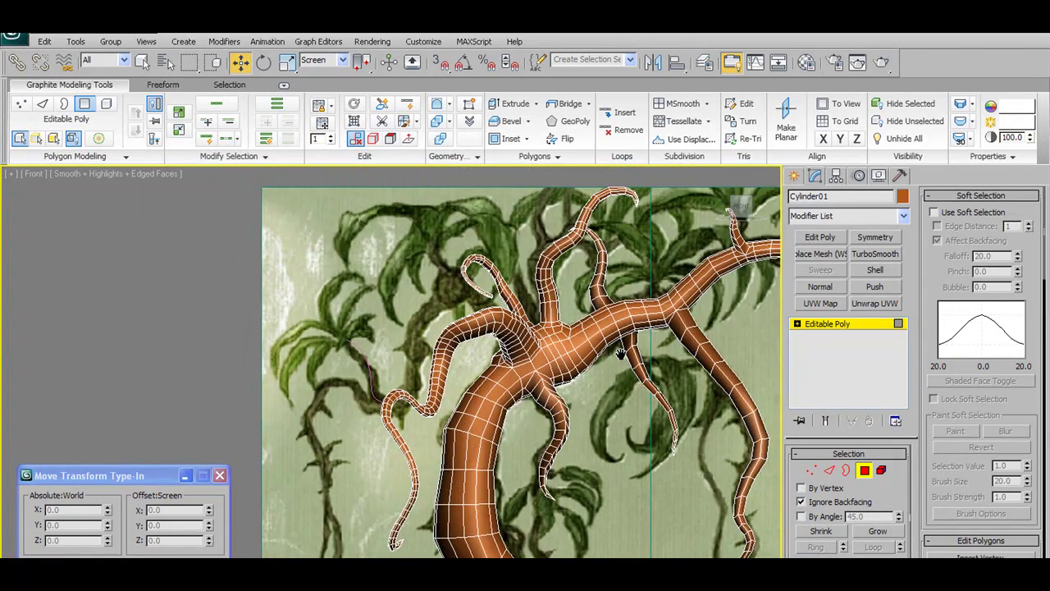
{"action": "scroll", "coordinate": [451, 400], "scroll_direction": "up", "scroll_amount": 8}
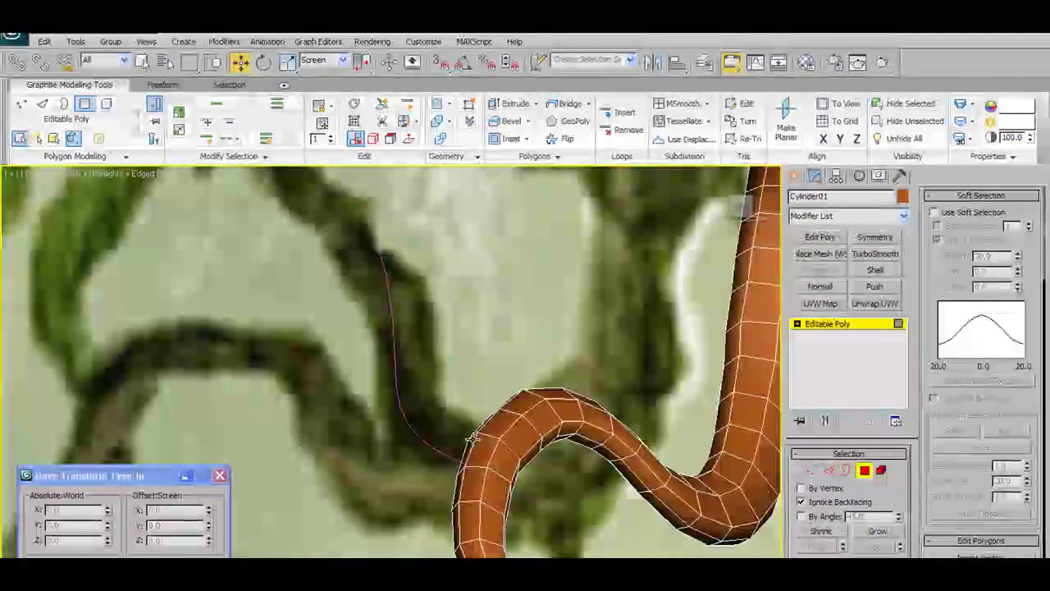
Chamfer the vertex on the thin left branch where the magenta guide spline meets it, creating a small face for the offshoot.
{"action": "left_click", "coordinate": [810, 470]}
{"action": "left_click", "coordinate": [471, 467]}
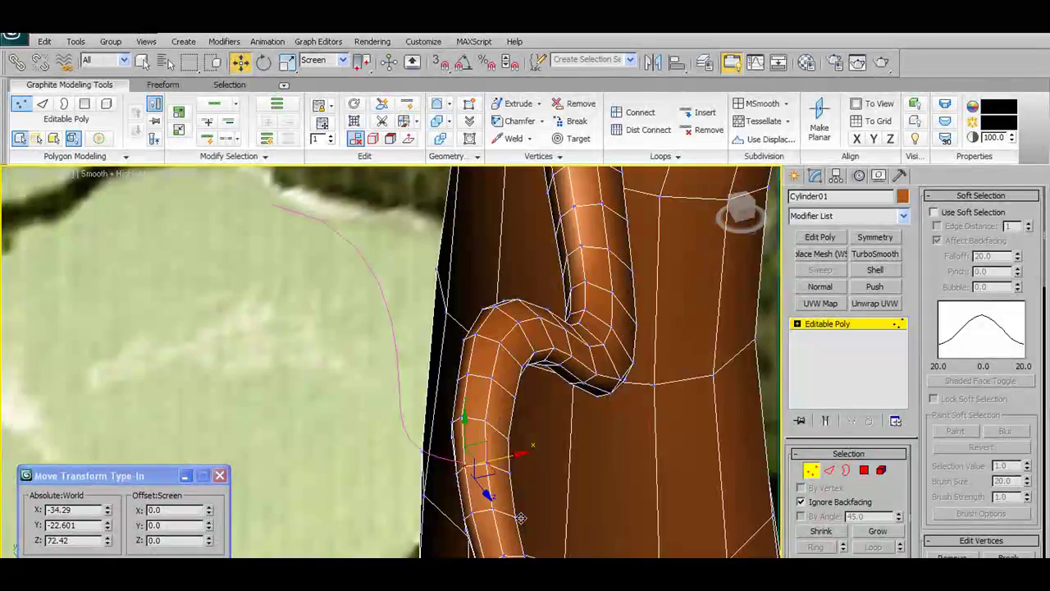
{"action": "middle_click_drag", "start_coordinate": [521, 518], "coordinate": [526, 516], "text": "alt"}
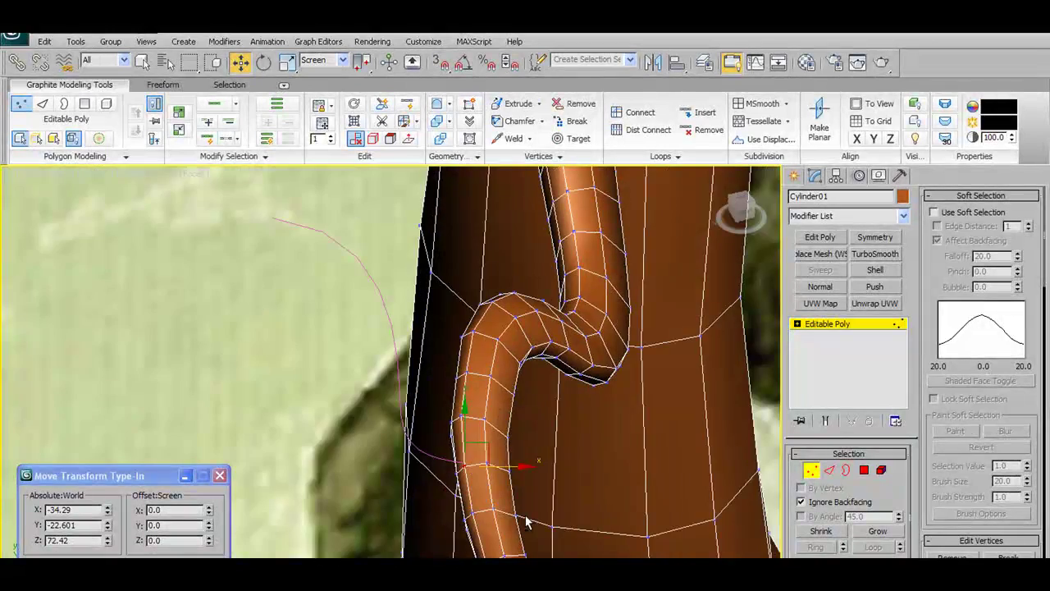
{"action": "middle_click_drag", "start_coordinate": [477, 451], "coordinate": [517, 461], "text": "alt"}
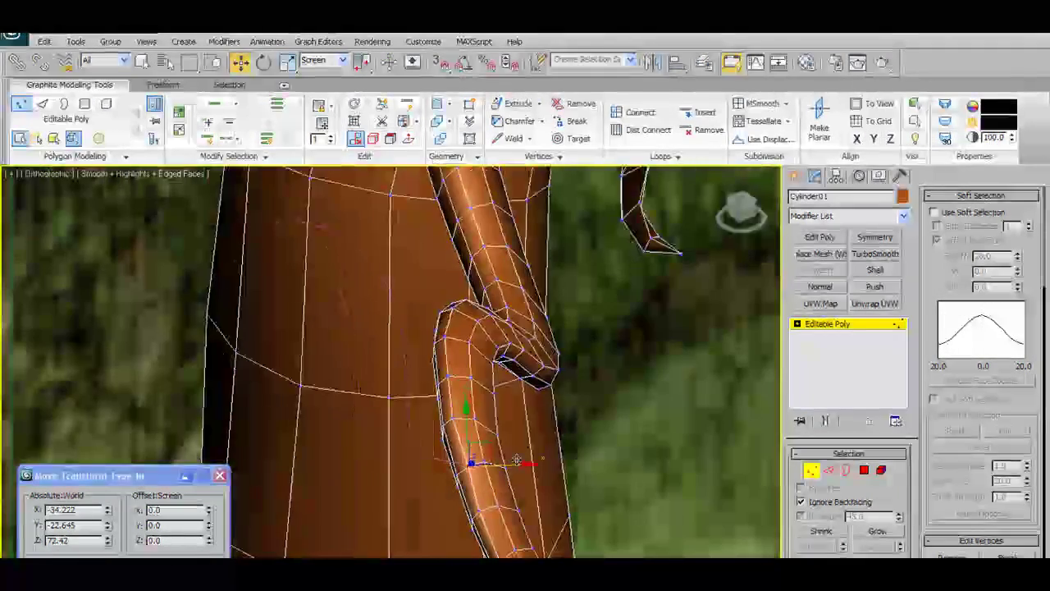
{"action": "middle_click_drag", "start_coordinate": [521, 375], "coordinate": [517, 406], "text": "alt"}
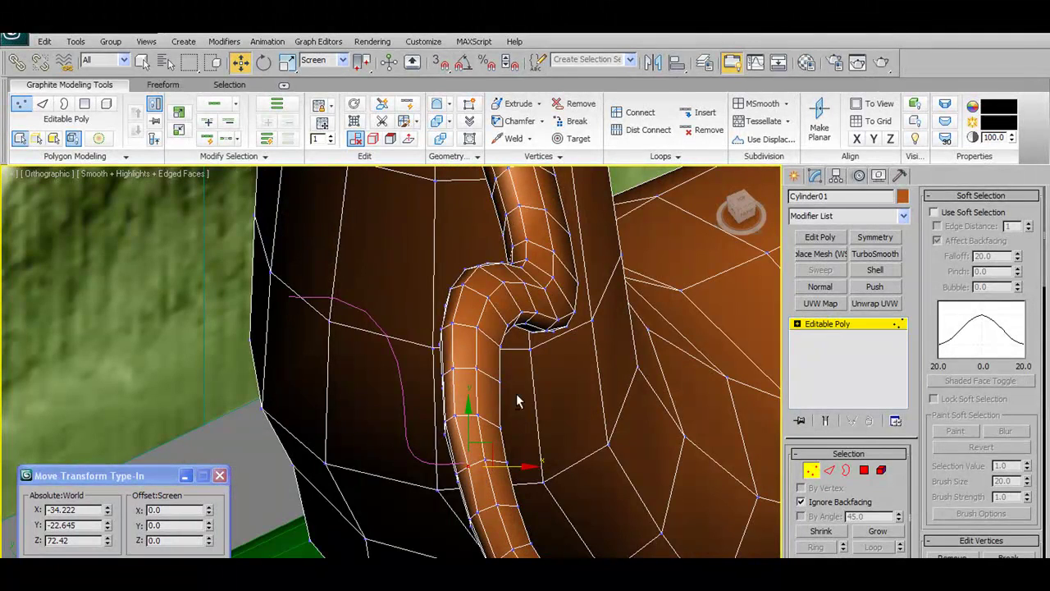
{"action": "left_click", "coordinate": [517, 120], "text": "shift"}
{"action": "left_click", "coordinate": [697, 296]}
{"action": "left_click", "coordinate": [818, 297]}
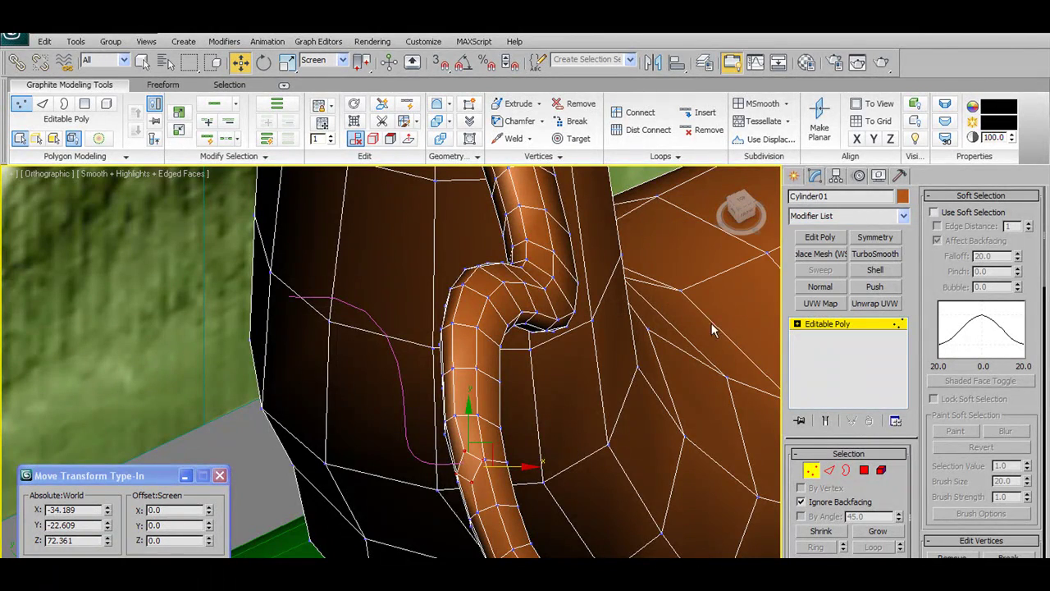
{"action": "mouse_move", "coordinate": [478, 482]}
{"action": "middle_mouse_down", "text": "alt"}
{"action": "mouse_move", "coordinate": [513, 466]}
{"action": "mouse_move", "coordinate": [478, 469]}
{"action": "middle_mouse_up", "text": "alt"}
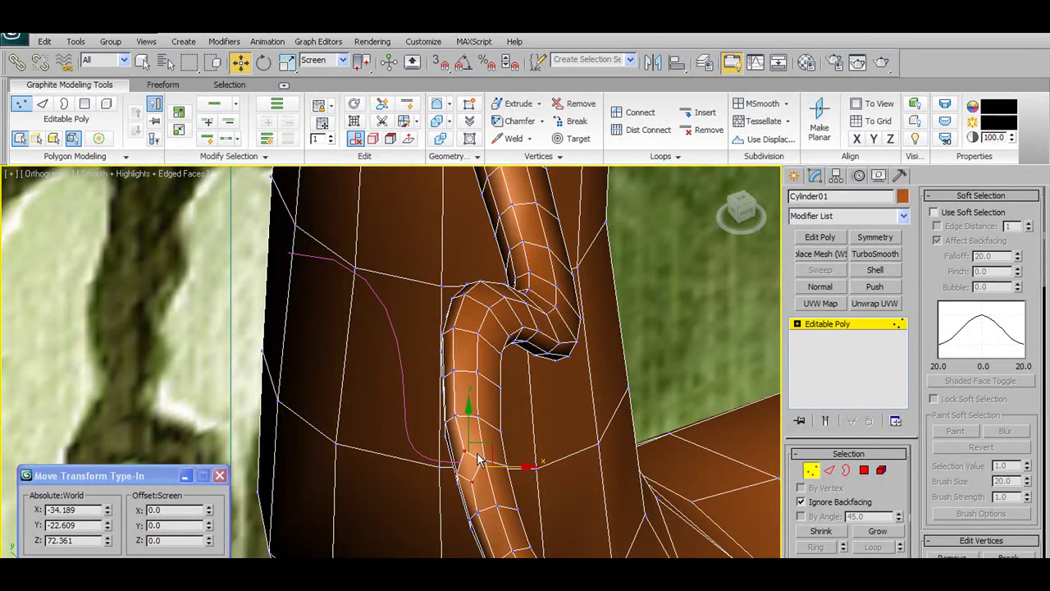
{"action": "middle_click_drag", "start_coordinate": [493, 476], "coordinate": [466, 480], "text": "alt"}
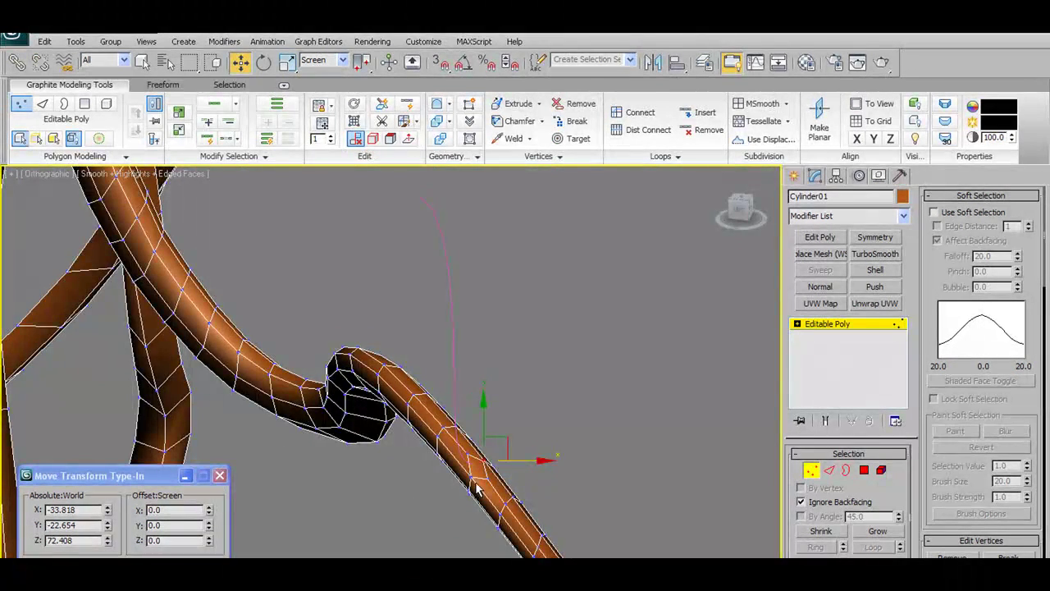
{"action": "middle_click_drag", "start_coordinate": [535, 468], "coordinate": [554, 170], "text": "alt"}
{"action": "left_click", "coordinate": [518, 141]}
{"action": "middle_click_drag", "start_coordinate": [517, 463], "coordinate": [558, 427], "text": "alt"}
Finish mesh vertex editing, select guide spline Line04 and move its starting vertex onto the chamfered face of the left branch.
{"action": "left_click", "coordinate": [811, 470]}
{"action": "left_click", "coordinate": [405, 377]}
{"action": "middle_click_drag", "start_coordinate": [457, 418], "coordinate": [492, 409], "text": "alt"}
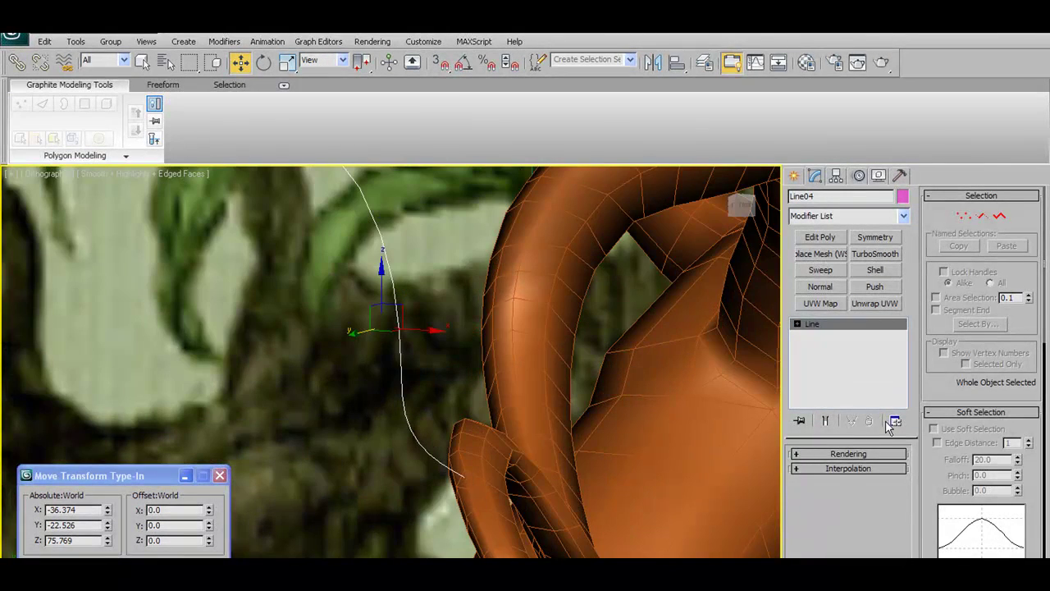
{"action": "left_click", "coordinate": [964, 215]}
{"action": "left_click", "coordinate": [402, 396]}
{"action": "middle_click_drag", "start_coordinate": [402, 396], "coordinate": [454, 388], "text": "alt"}
{"action": "left_click_drag", "start_coordinate": [454, 388], "coordinate": [496, 377]}
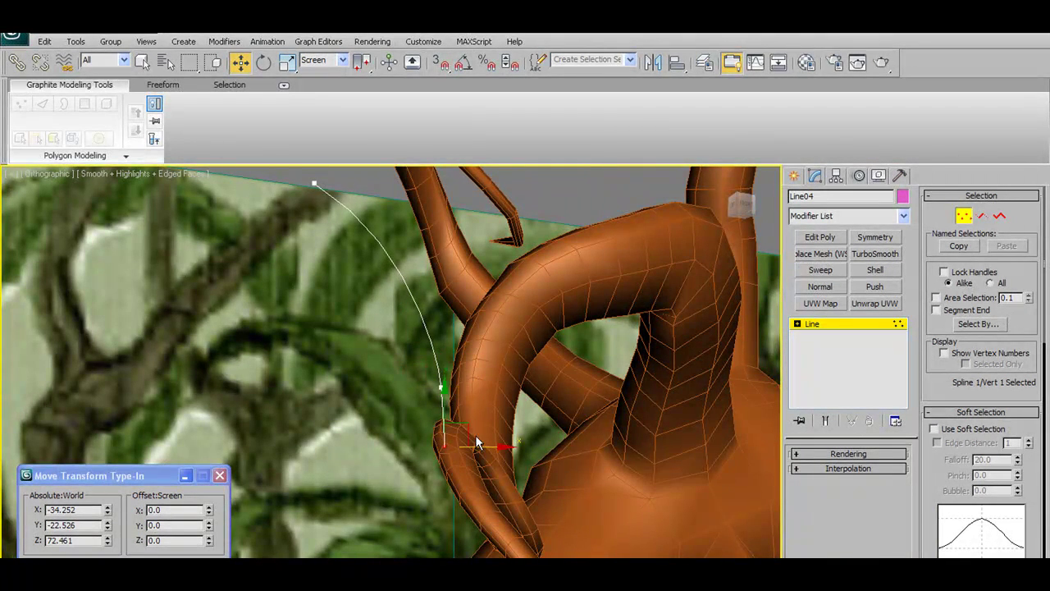
Reposition the far end vertex of Line04 in depth so the spline curves away from the branch, and finish vertex editing.
{"action": "scroll", "coordinate": [472, 334], "scroll_direction": "down", "scroll_amount": 2}
{"action": "middle_click_drag", "start_coordinate": [473, 334], "coordinate": [411, 287], "text": "alt"}
{"action": "left_click", "coordinate": [372, 325]}
{"action": "middle_click_drag", "start_coordinate": [373, 325], "coordinate": [422, 320], "text": "alt"}
{"action": "left_click_drag", "start_coordinate": [425, 323], "coordinate": [453, 325]}
{"action": "middle_click_drag", "start_coordinate": [453, 324], "coordinate": [552, 401], "text": "alt"}
{"action": "scroll", "coordinate": [394, 381], "scroll_direction": "up", "scroll_amount": 4}
{"action": "scroll", "coordinate": [502, 387], "scroll_direction": "up", "scroll_amount": 3}
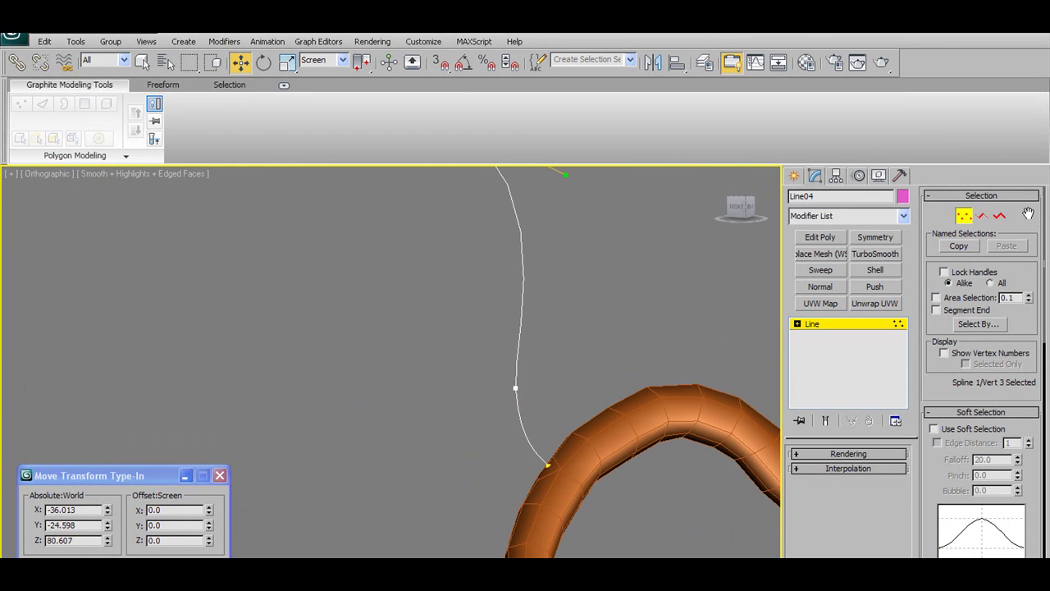
{"action": "left_click", "coordinate": [969, 222]}
Select the tree mesh's chamfered face on the thin left branch and extrude it along Line04 using Extrude on Spline.
{"action": "left_click", "coordinate": [653, 419]}
{"action": "middle_click_drag", "start_coordinate": [725, 423], "coordinate": [558, 337]}
{"action": "scroll", "coordinate": [557, 337], "scroll_direction": "down", "scroll_amount": 2}
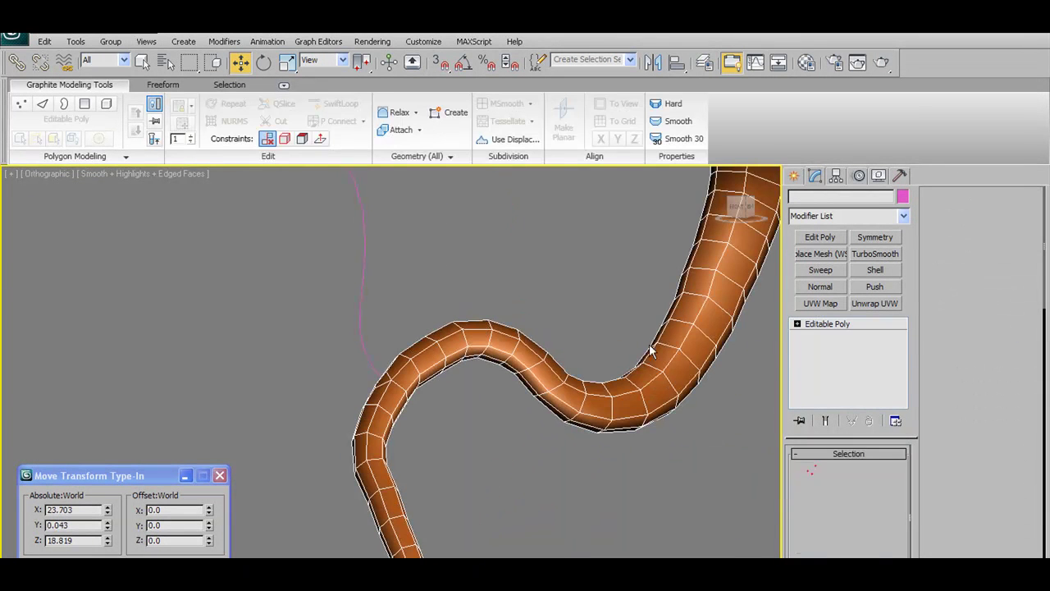
{"action": "left_click", "coordinate": [864, 471]}
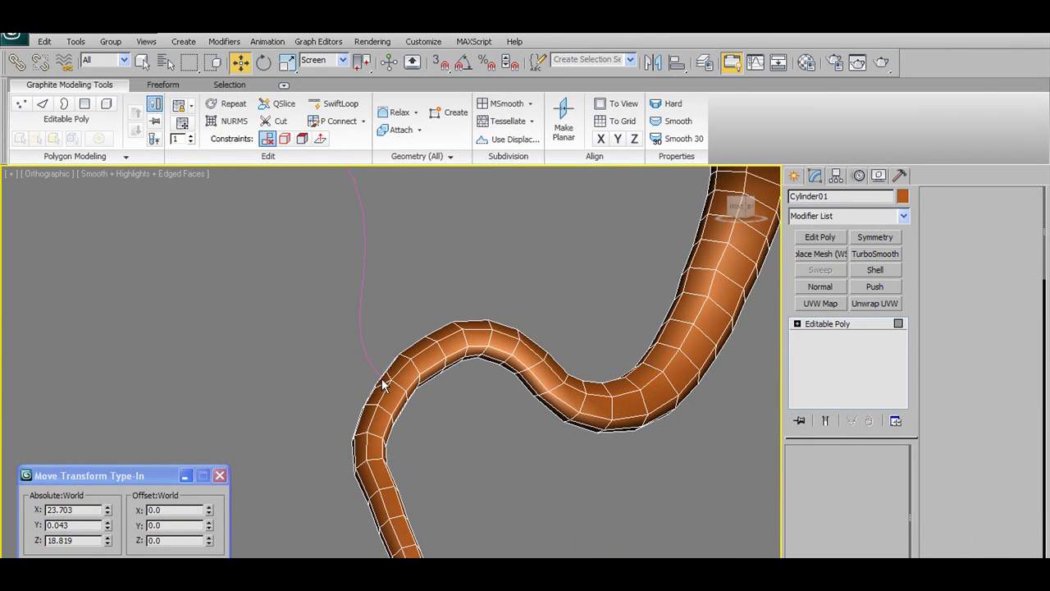
{"action": "left_click", "coordinate": [382, 380]}
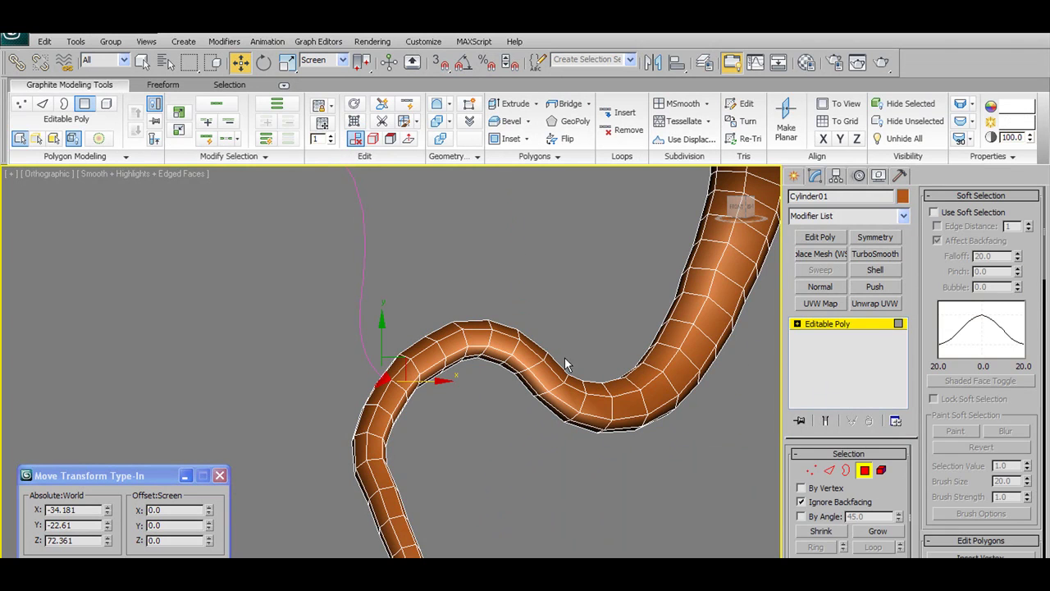
{"action": "left_click", "coordinate": [534, 156]}
{"action": "left_click", "coordinate": [532, 194]}
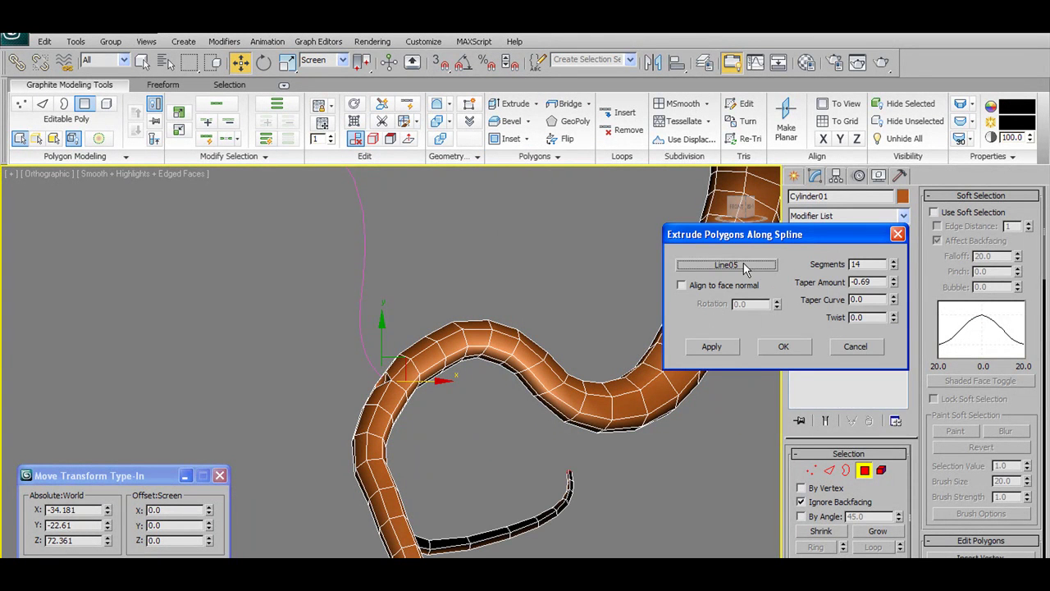
{"action": "left_click", "coordinate": [365, 268]}
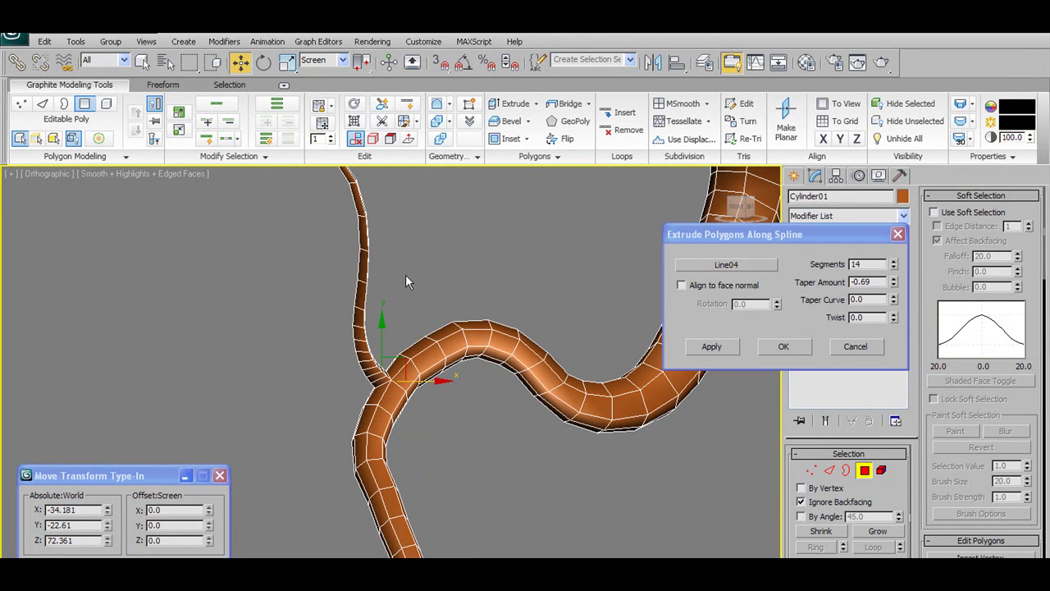
Set the Line04 extrusion to 15 segments, accept it, and collapse the offshoot's end face to a point.
{"action": "scroll", "coordinate": [426, 268], "scroll_direction": "down", "scroll_amount": 4}
{"action": "middle_click_drag", "start_coordinate": [426, 269], "coordinate": [458, 338], "text": "alt"}
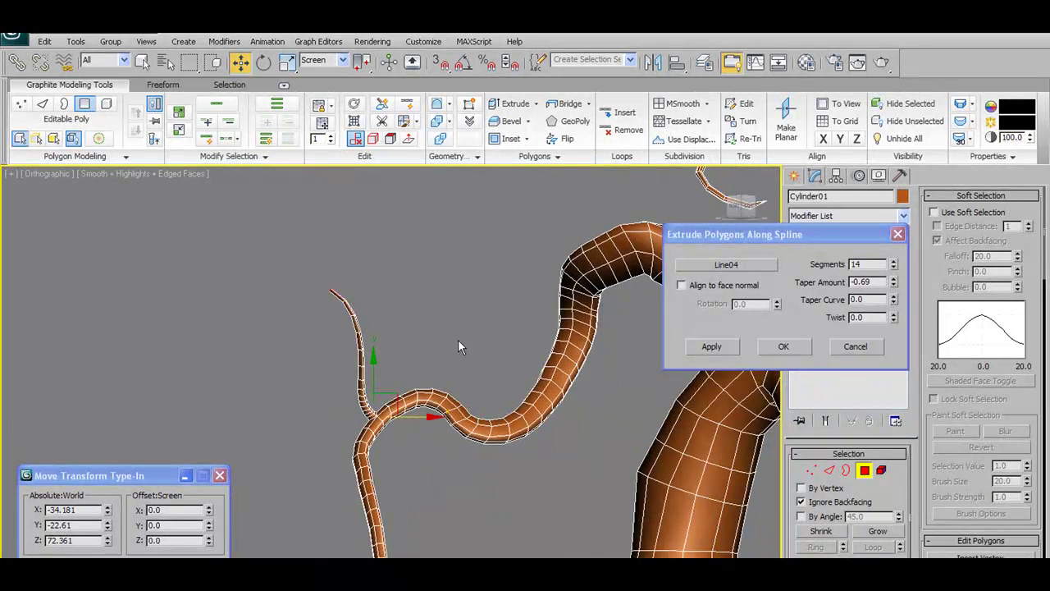
{"action": "scroll", "coordinate": [461, 339], "scroll_direction": "up", "scroll_amount": 4}
{"action": "scroll", "coordinate": [717, 311], "scroll_direction": "down", "scroll_amount": 1}
{"action": "left_click", "coordinate": [895, 267]}
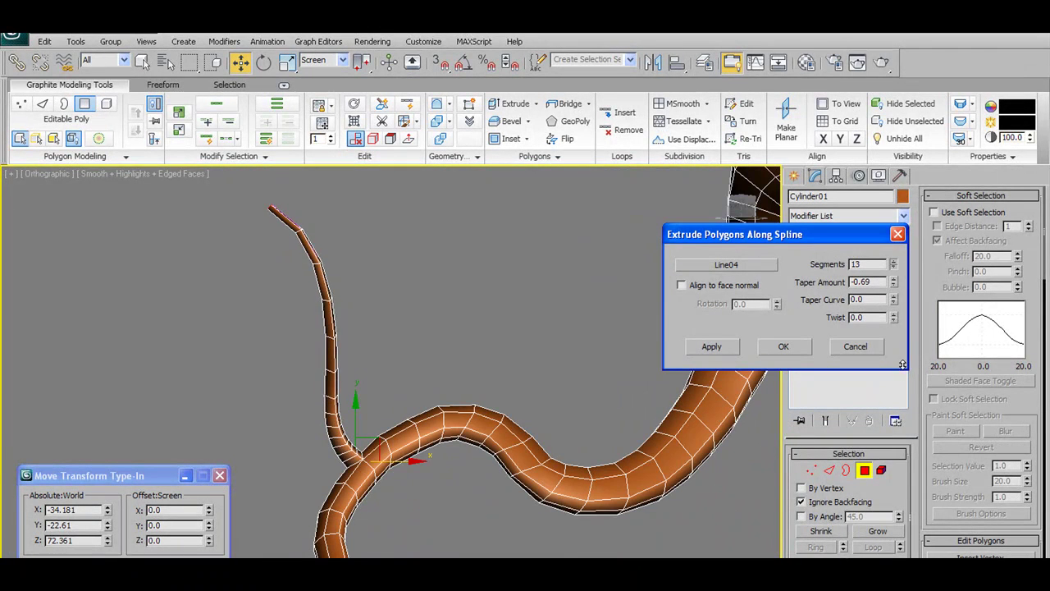
{"action": "left_click_drag", "start_coordinate": [782, 278], "coordinate": [782, 208]}
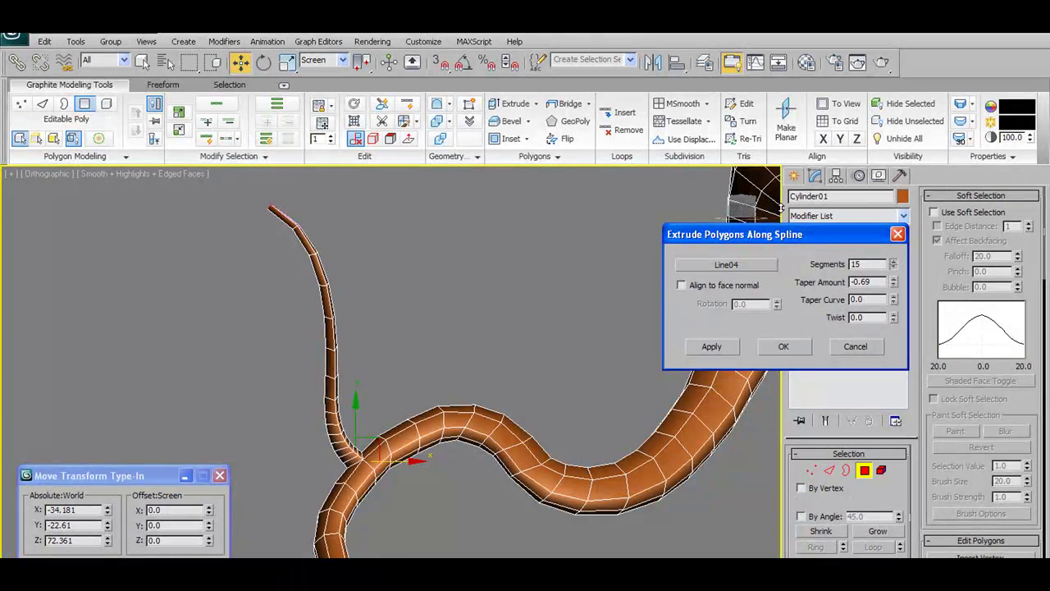
{"action": "left_click", "coordinate": [783, 346]}
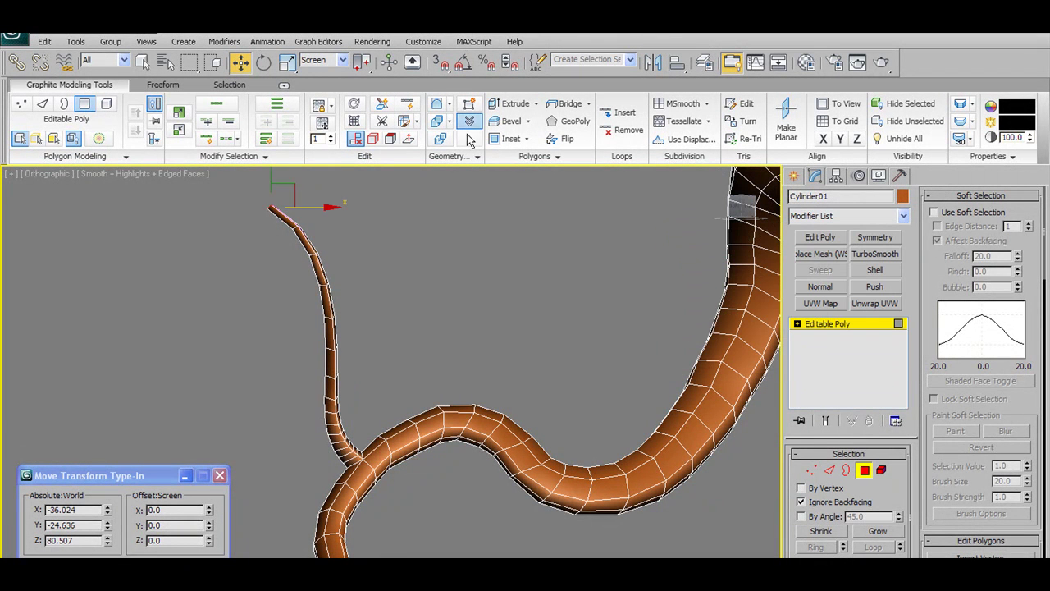
{"action": "left_click", "coordinate": [418, 318]}
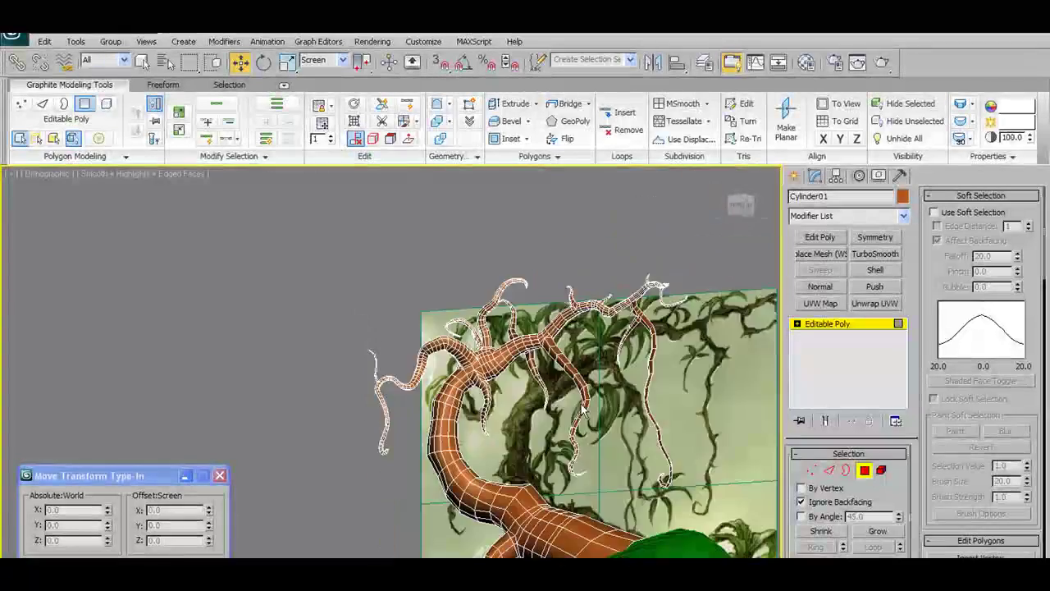
Chamfer the vertex under the front root's bend, where the green guide spline starts, by 1.46 and activate Target Weld.
{"action": "middle_click_drag", "start_coordinate": [584, 410], "coordinate": [542, 376], "text": "alt"}
{"action": "scroll", "coordinate": [589, 426], "scroll_direction": "up", "scroll_amount": 4}
{"action": "scroll", "coordinate": [542, 377], "scroll_direction": "up", "scroll_amount": 8}
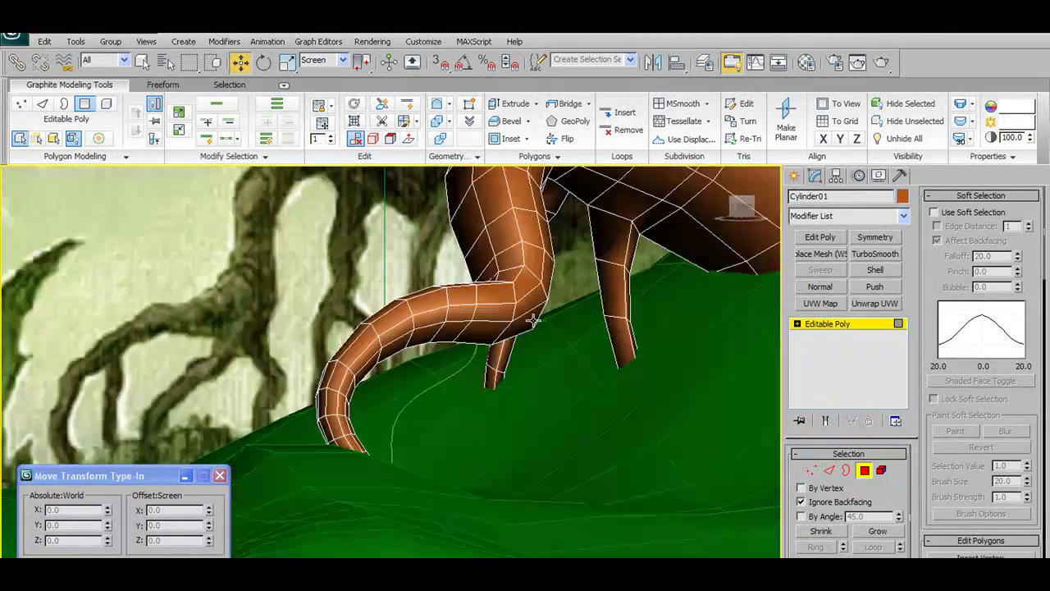
{"action": "middle_click_drag", "start_coordinate": [533, 320], "coordinate": [448, 333], "text": "alt"}
{"action": "middle_click_drag", "start_coordinate": [506, 380], "coordinate": [714, 415], "text": "alt"}
{"action": "left_click", "coordinate": [810, 473]}
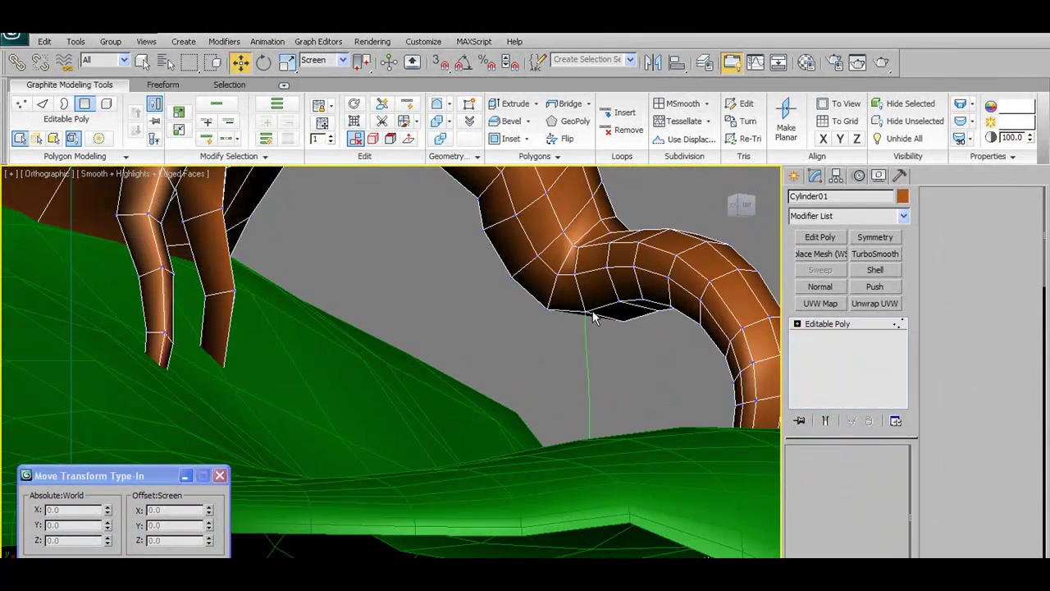
{"action": "left_click", "coordinate": [586, 312]}
{"action": "middle_click_drag", "start_coordinate": [660, 364], "coordinate": [681, 347], "text": "alt"}
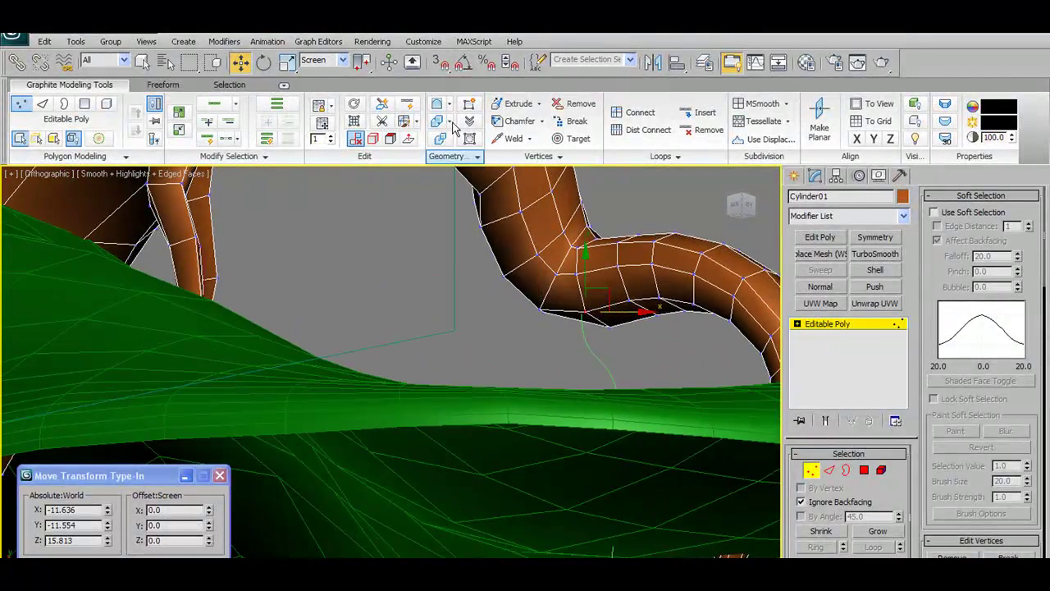
{"action": "left_click", "coordinate": [542, 121]}
{"action": "left_click_drag", "start_coordinate": [746, 272], "coordinate": [764, 191]}
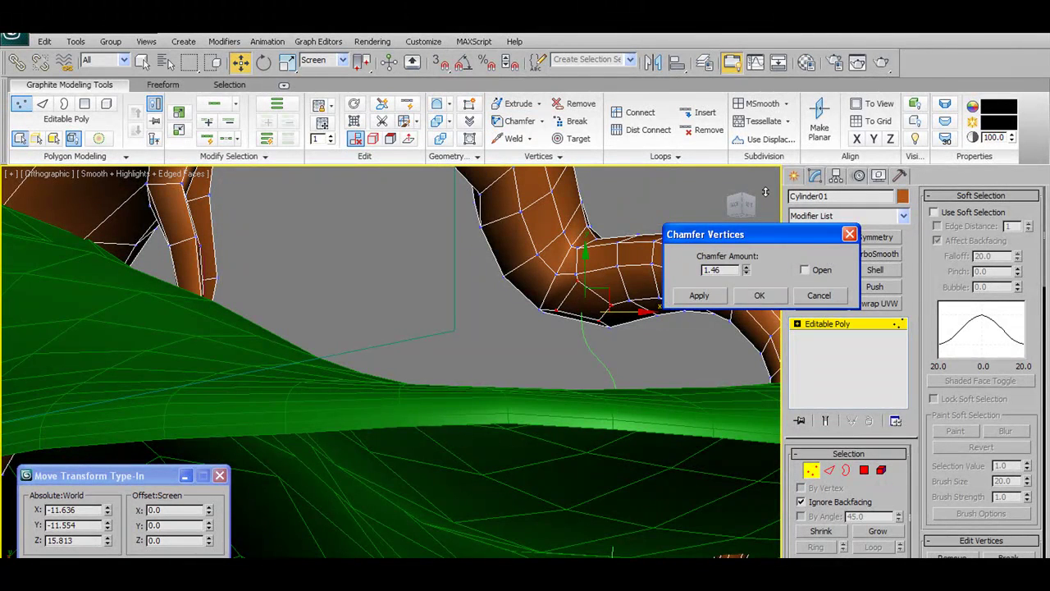
{"action": "left_click", "coordinate": [749, 296]}
{"action": "left_click", "coordinate": [572, 138]}
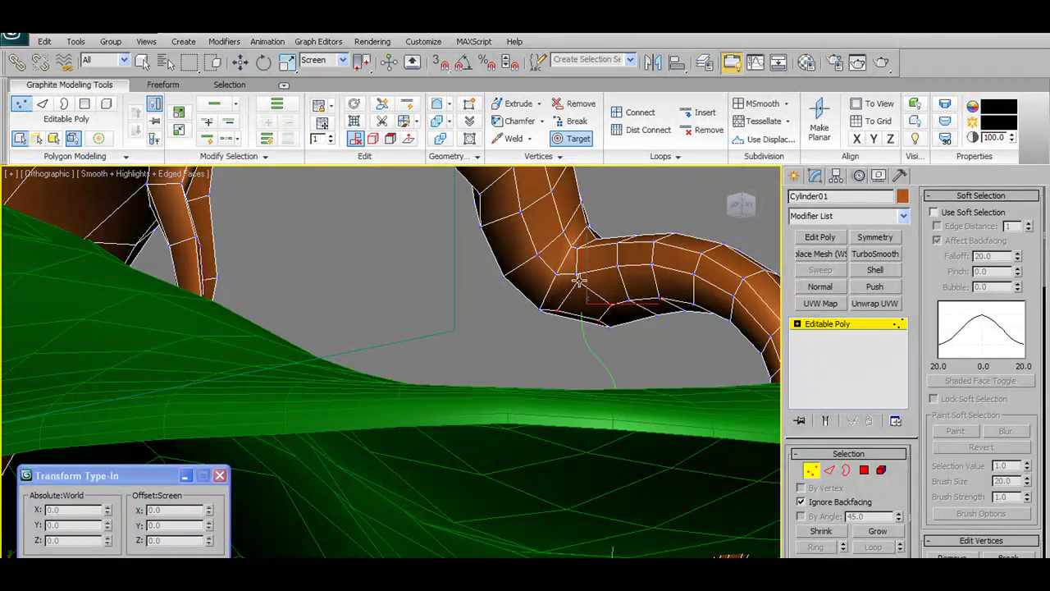
{"action": "middle_click_drag", "start_coordinate": [708, 359], "coordinate": [642, 349], "text": "alt"}
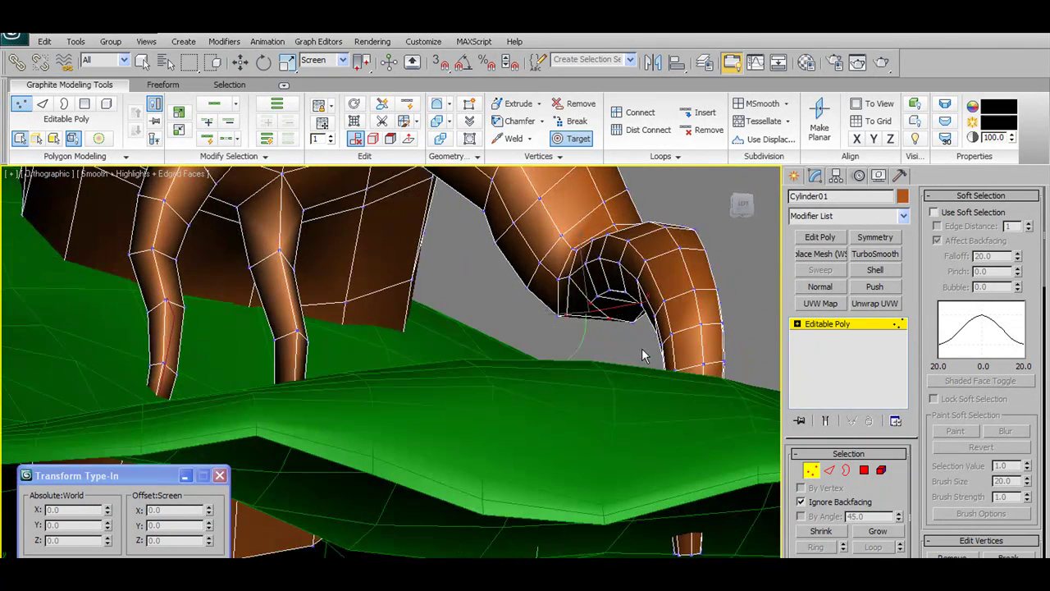
{"action": "middle_click_drag", "start_coordinate": [630, 322], "coordinate": [745, 379], "text": "alt"}
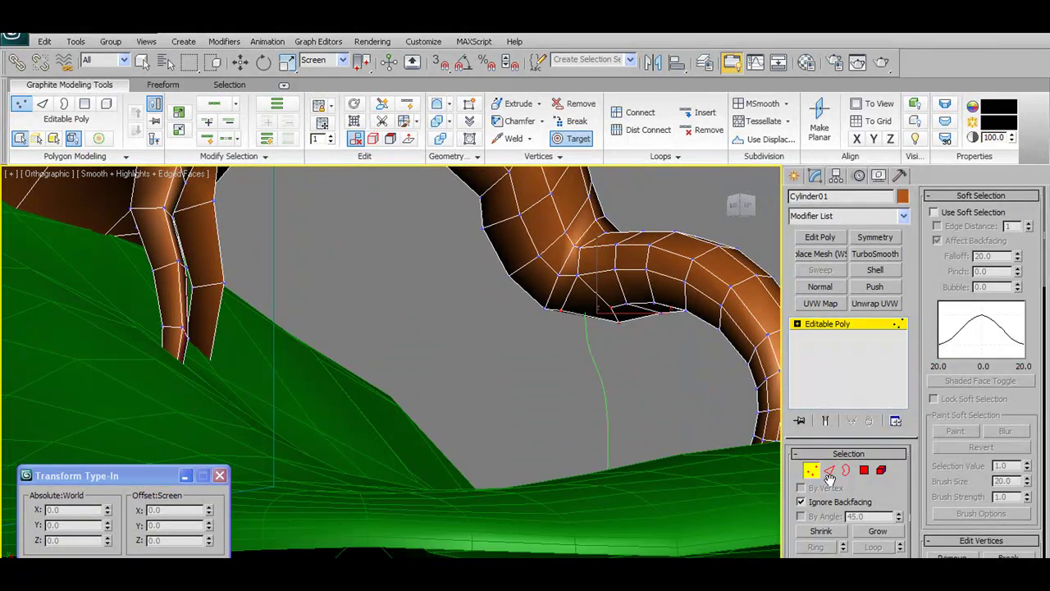
Select the chamfered face under the front root's bend and extrude it along the green guide spline Line06 with Extrude on Spline.
{"action": "left_click", "coordinate": [862, 474]}
{"action": "left_click", "coordinate": [592, 310]}
{"action": "middle_click_drag", "start_coordinate": [636, 320], "coordinate": [535, 238], "text": "alt"}
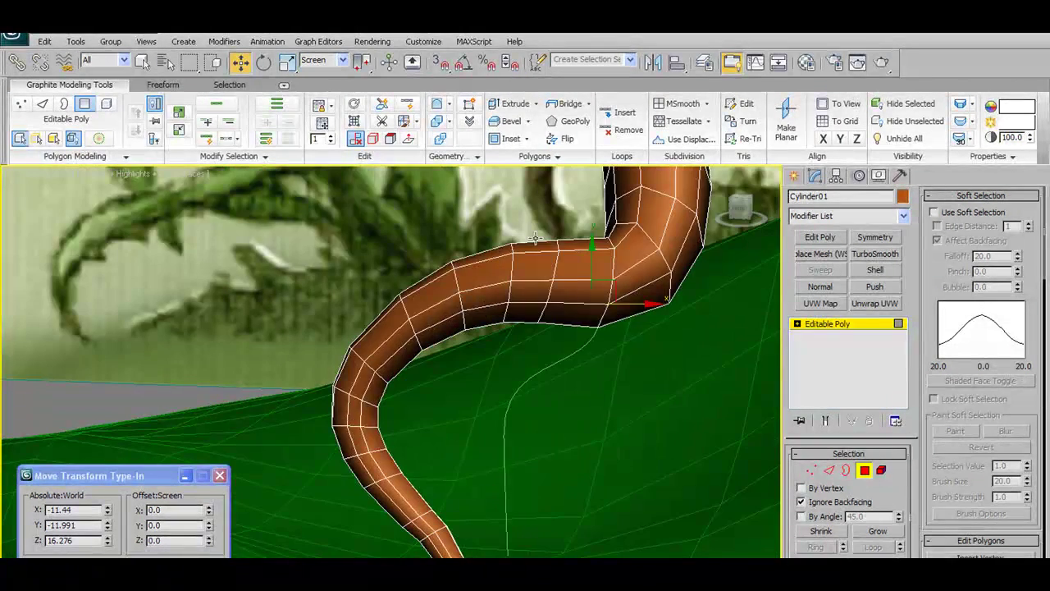
{"action": "left_click", "coordinate": [534, 156]}
{"action": "left_click", "coordinate": [531, 195]}
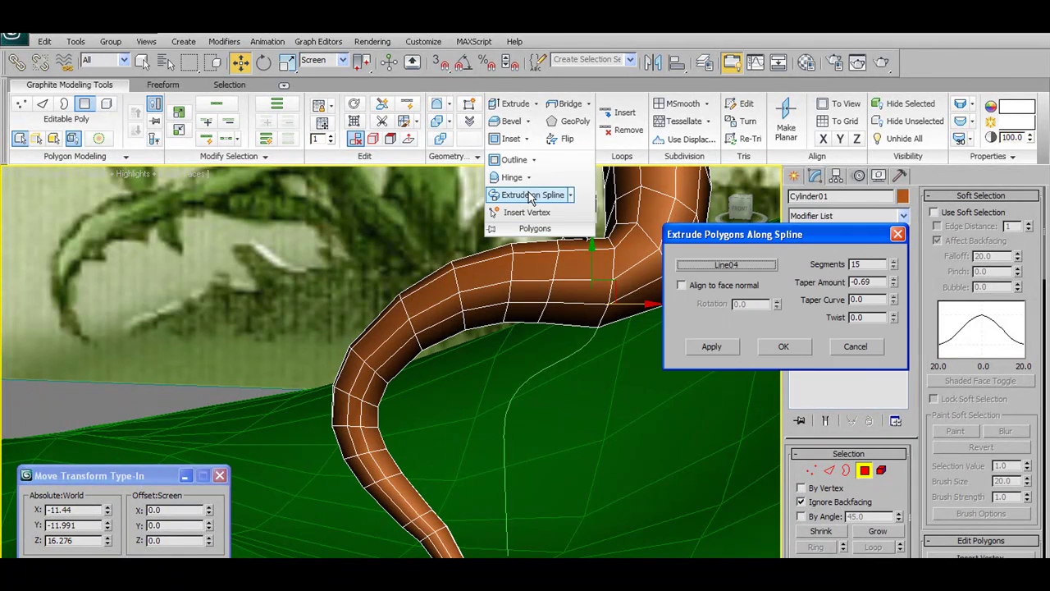
{"action": "left_click", "coordinate": [727, 266]}
{"action": "left_click", "coordinate": [571, 352]}
Accept the Line06 extrusion with 9 segments and taper curve -0.74, and collapse the new root offshoot's end face to a point.
{"action": "scroll", "coordinate": [566, 353], "scroll_direction": "down", "scroll_amount": 5}
{"action": "middle_click_drag", "start_coordinate": [503, 355], "coordinate": [475, 354]}
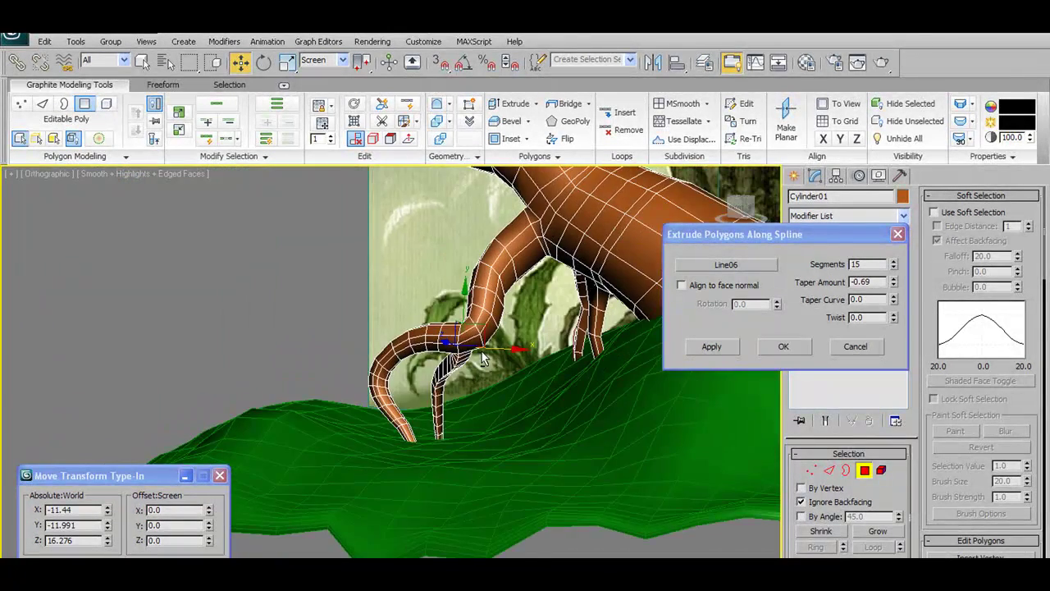
{"action": "key", "text": "f"}
{"action": "scroll", "coordinate": [431, 336], "scroll_direction": "up", "scroll_amount": 5}
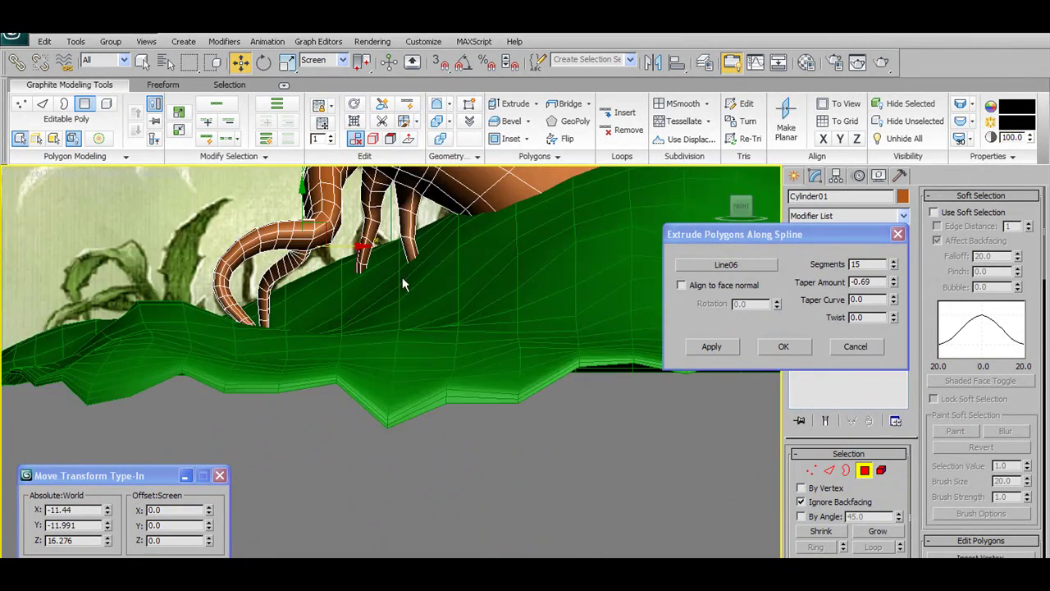
{"action": "scroll", "coordinate": [401, 281], "scroll_direction": "up", "scroll_amount": 2}
{"action": "middle_click_drag", "start_coordinate": [402, 281], "coordinate": [498, 373]}
{"action": "left_click_drag", "start_coordinate": [893, 266], "coordinate": [779, 77]}
{"action": "left_click_drag", "start_coordinate": [894, 300], "coordinate": [900, 357]}
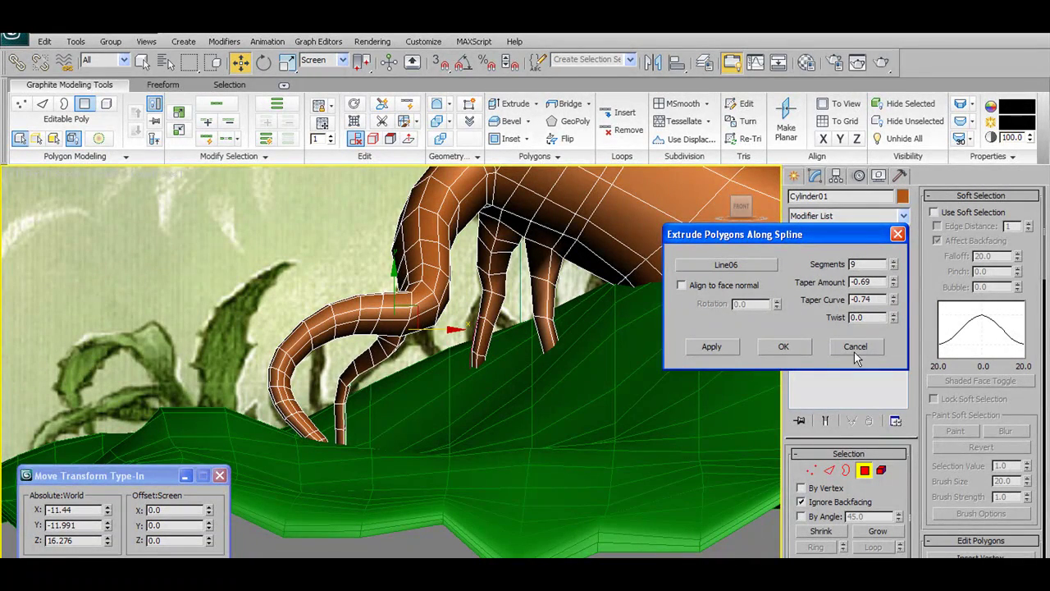
{"action": "left_click", "coordinate": [800, 348]}
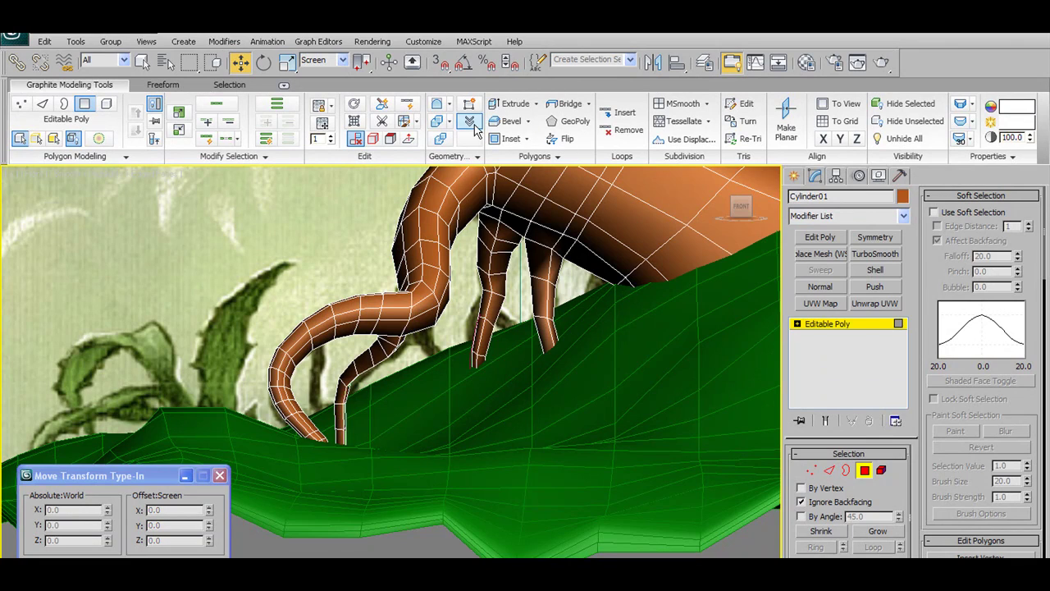
Finish polygon editing on the tree, raise the ground plane Plane02 to Z 1.115, and minimize the Move Transform Type-In.
{"action": "scroll", "coordinate": [568, 328], "scroll_direction": "down", "scroll_amount": 10}
{"action": "middle_click_drag", "start_coordinate": [567, 320], "coordinate": [550, 413]}
{"action": "scroll", "coordinate": [549, 348], "scroll_direction": "up", "scroll_amount": 4}
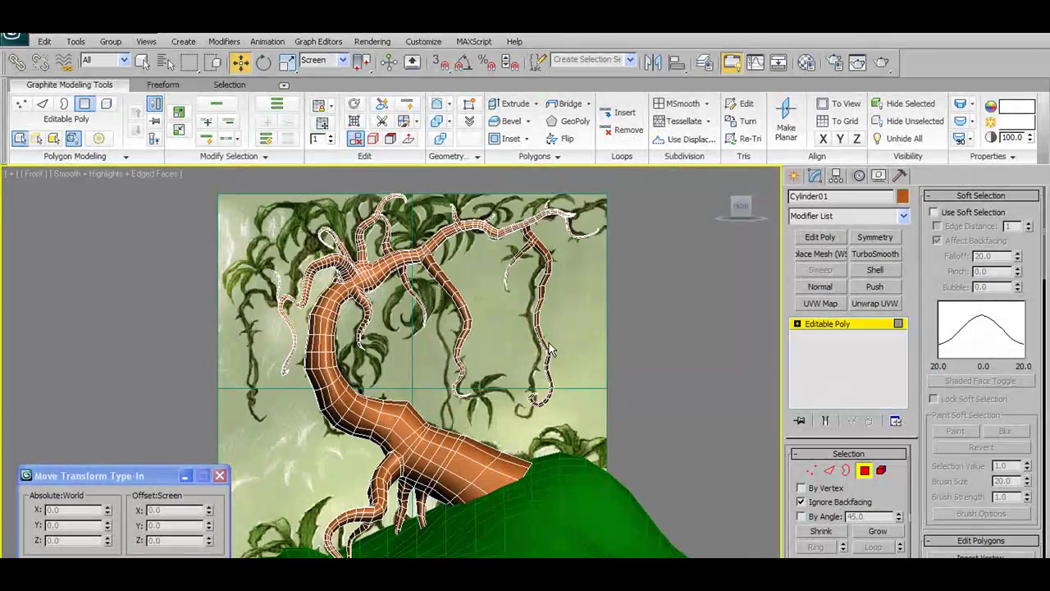
{"action": "scroll", "coordinate": [557, 325], "scroll_direction": "up", "scroll_amount": 2}
{"action": "middle_click_drag", "start_coordinate": [673, 501], "coordinate": [671, 365]}
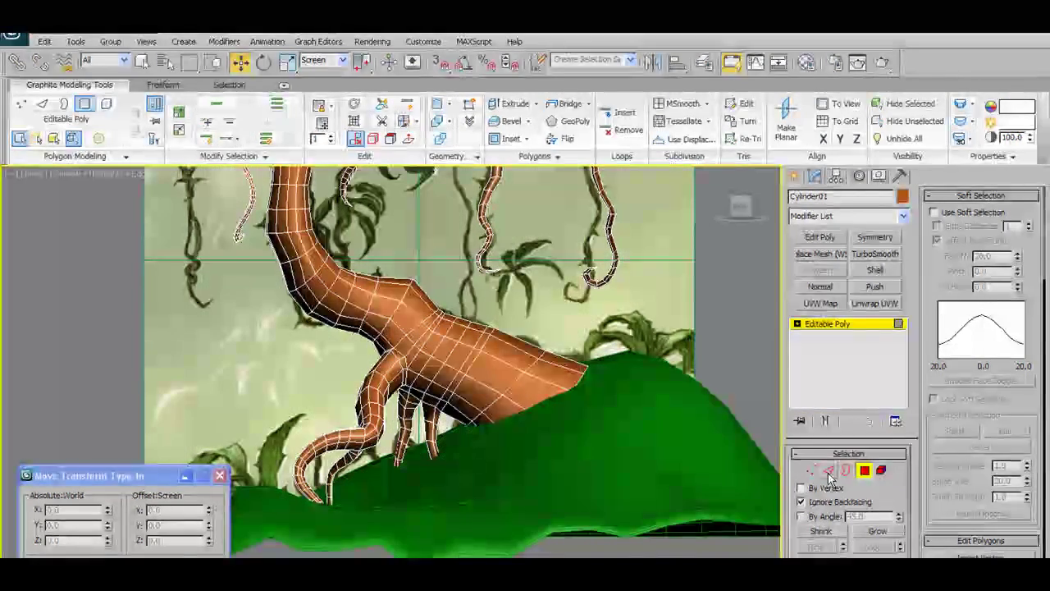
{"action": "left_click", "coordinate": [865, 472]}
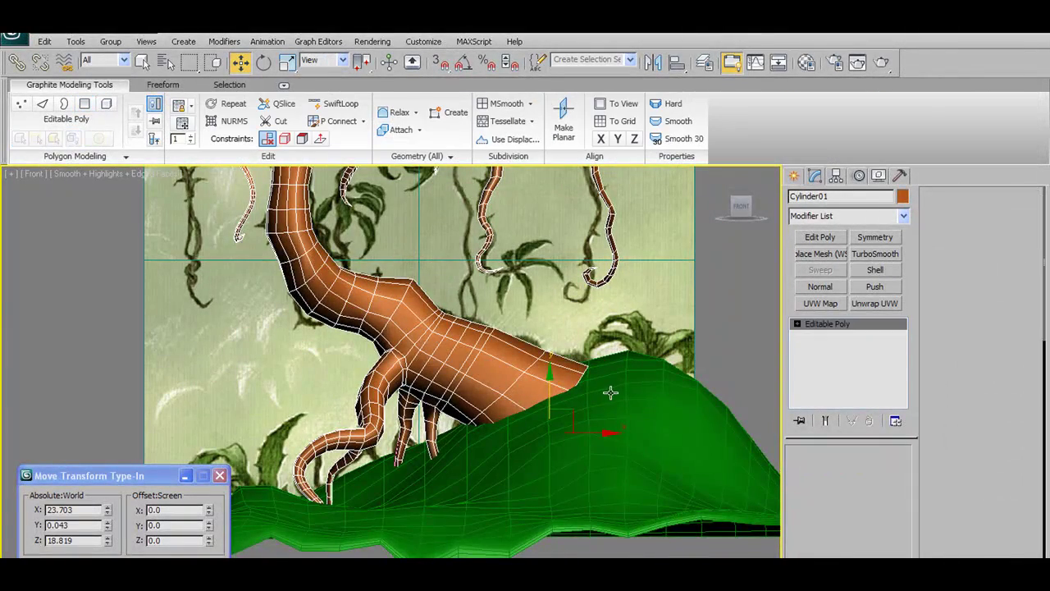
{"action": "left_click", "coordinate": [599, 384]}
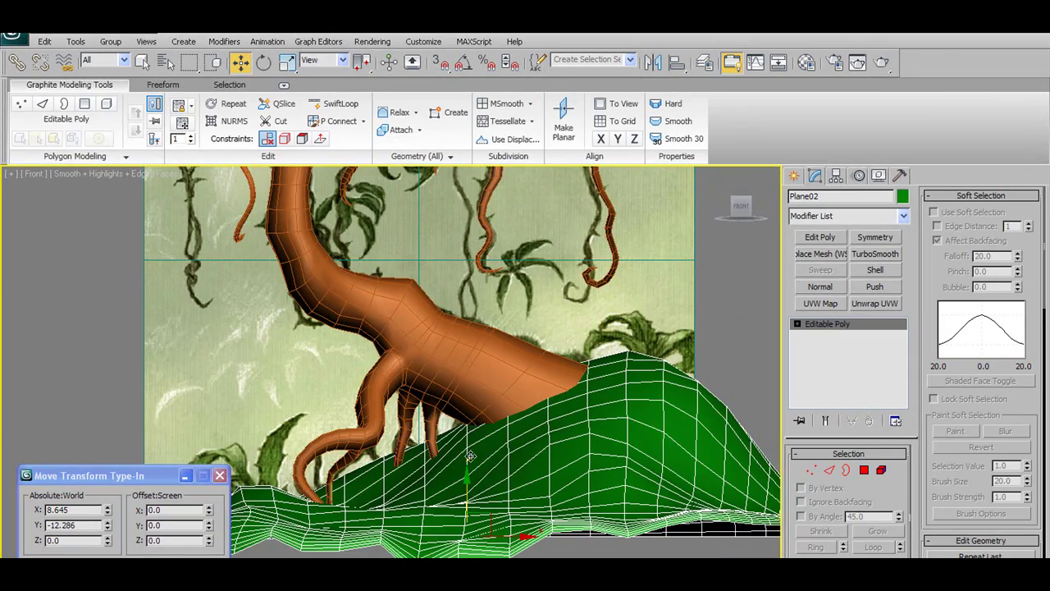
{"action": "scroll", "coordinate": [470, 457], "scroll_direction": "down", "scroll_amount": 3}
{"action": "scroll", "coordinate": [467, 476], "scroll_direction": "up", "scroll_amount": 3}
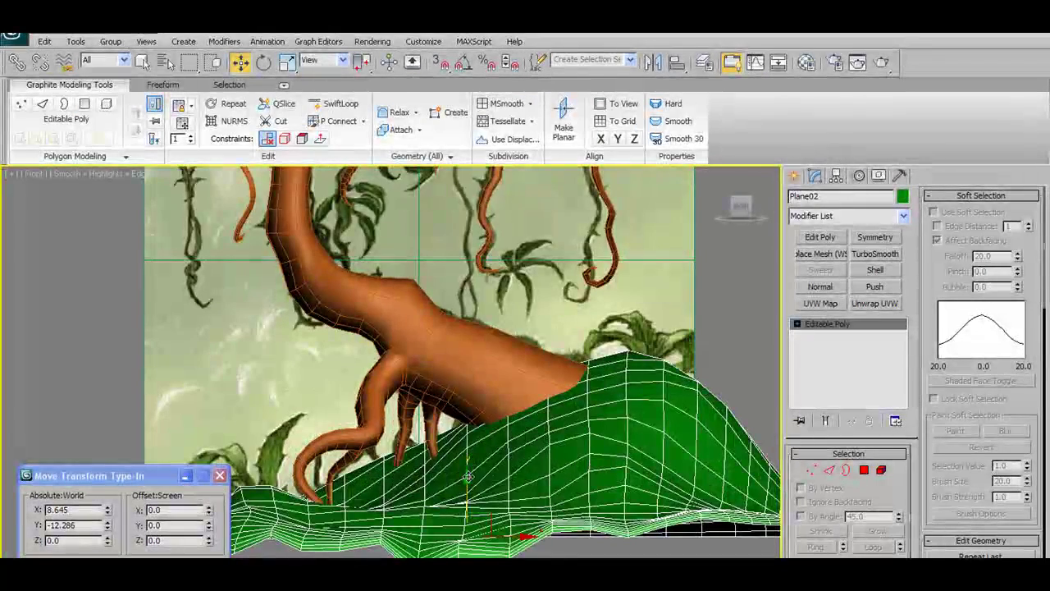
{"action": "left_click_drag", "start_coordinate": [468, 478], "coordinate": [468, 474]}
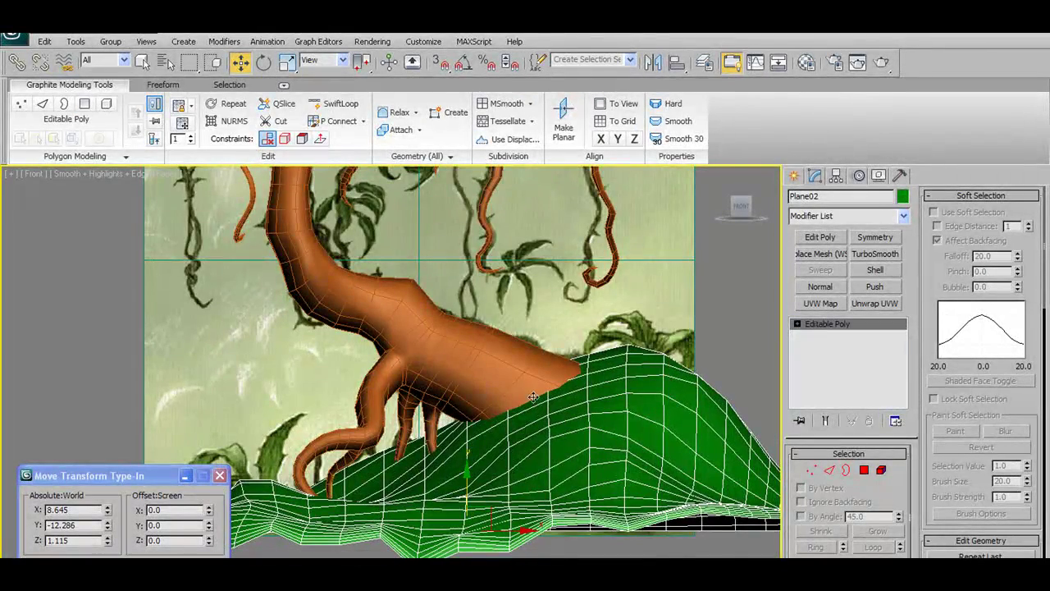
{"action": "scroll", "coordinate": [488, 449], "scroll_direction": "down", "scroll_amount": 3}
{"action": "scroll", "coordinate": [416, 218], "scroll_direction": "up", "scroll_amount": 3}
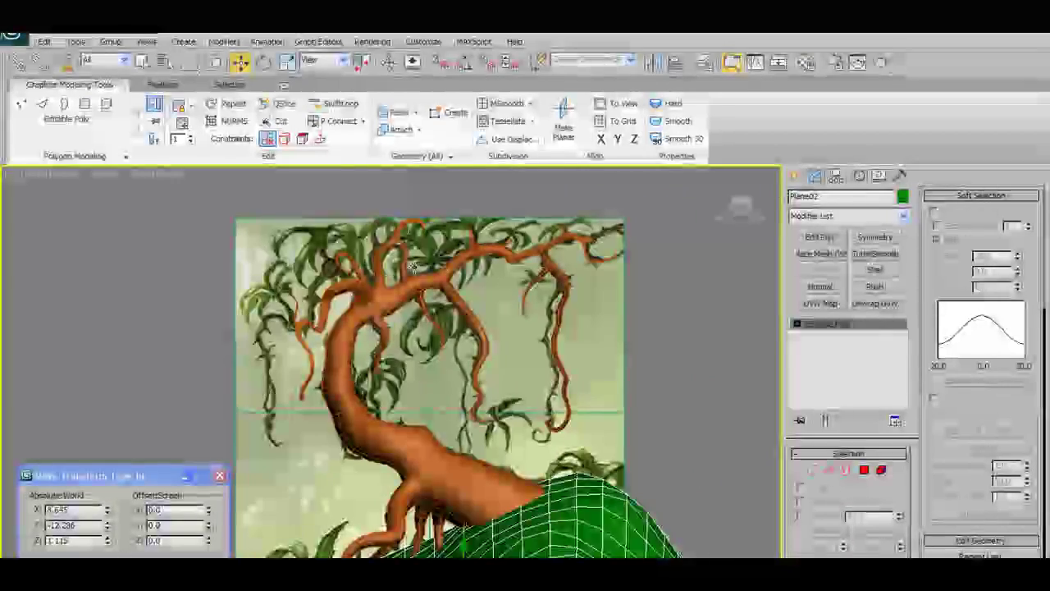
{"action": "scroll", "coordinate": [393, 361], "scroll_direction": "up", "scroll_amount": 2}
{"action": "left_click", "coordinate": [186, 477]}
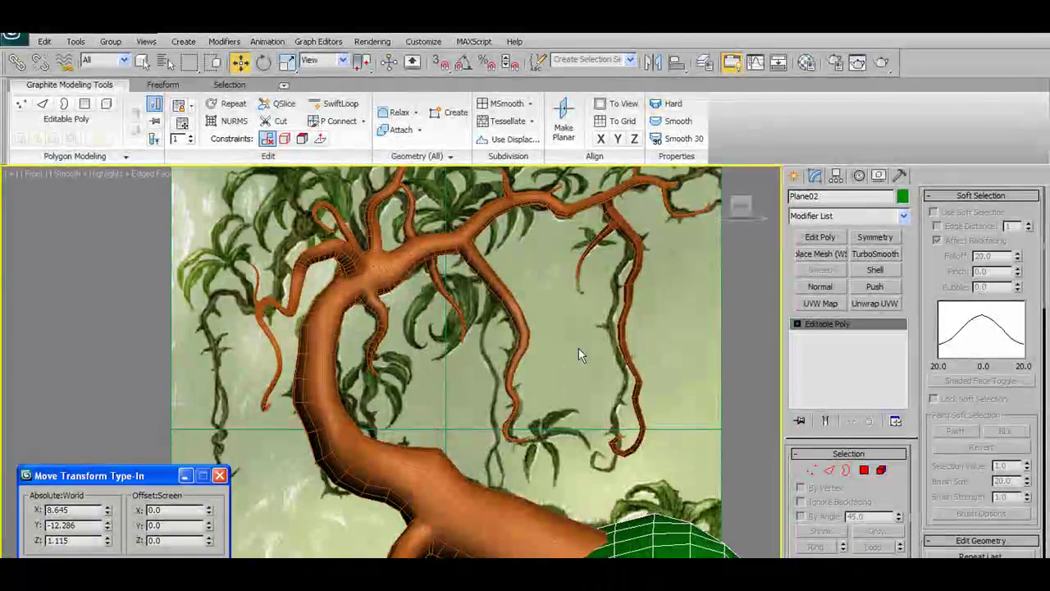
Examine the tree's trunk and branches against the painted reference.
{"action": "scroll", "coordinate": [578, 348], "scroll_direction": "up", "scroll_amount": 4}
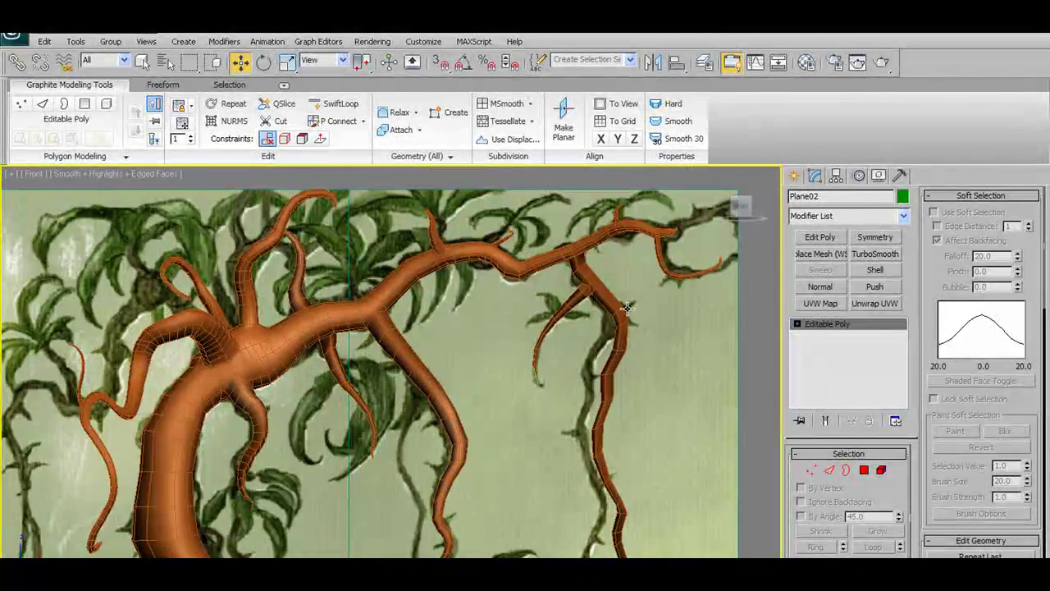
{"action": "scroll", "coordinate": [630, 297], "scroll_direction": "down", "scroll_amount": 3}
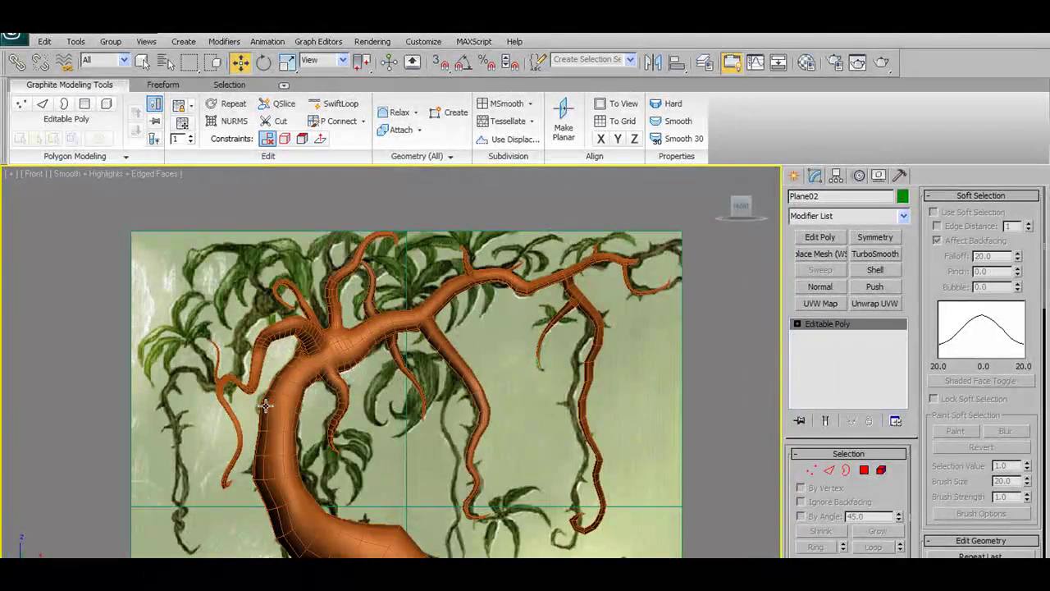
{"action": "middle_click_drag", "start_coordinate": [497, 374], "coordinate": [497, 268]}
{"action": "scroll", "coordinate": [438, 473], "scroll_direction": "down", "scroll_amount": 2}
{"action": "scroll", "coordinate": [451, 481], "scroll_direction": "up", "scroll_amount": 2}
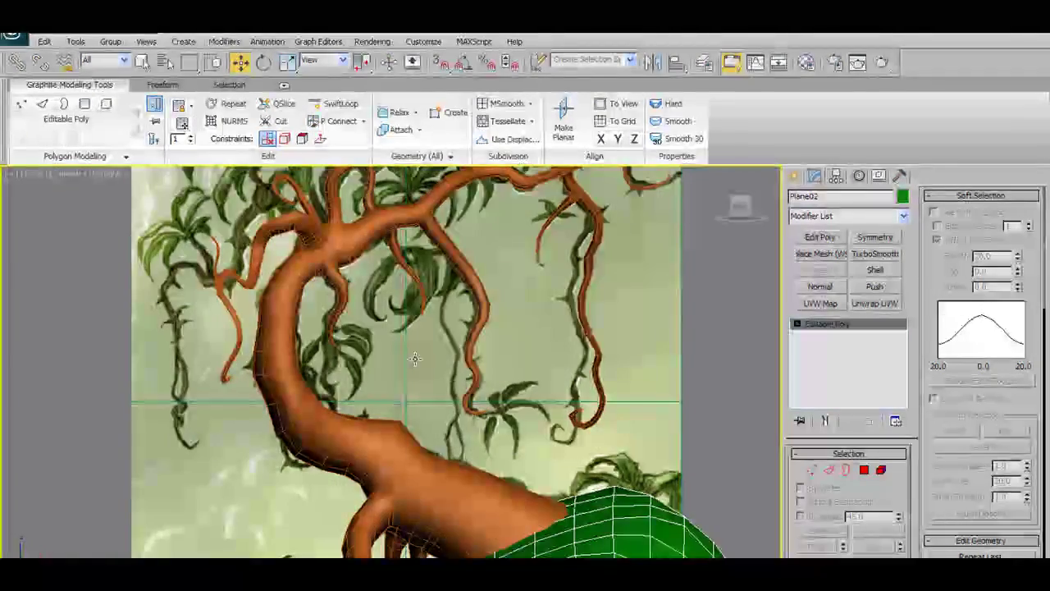
{"action": "middle_click_drag", "start_coordinate": [415, 362], "coordinate": [498, 273]}
{"action": "middle_click_drag", "start_coordinate": [450, 402], "coordinate": [422, 377]}
{"action": "middle_click_drag", "start_coordinate": [427, 242], "coordinate": [430, 392]}
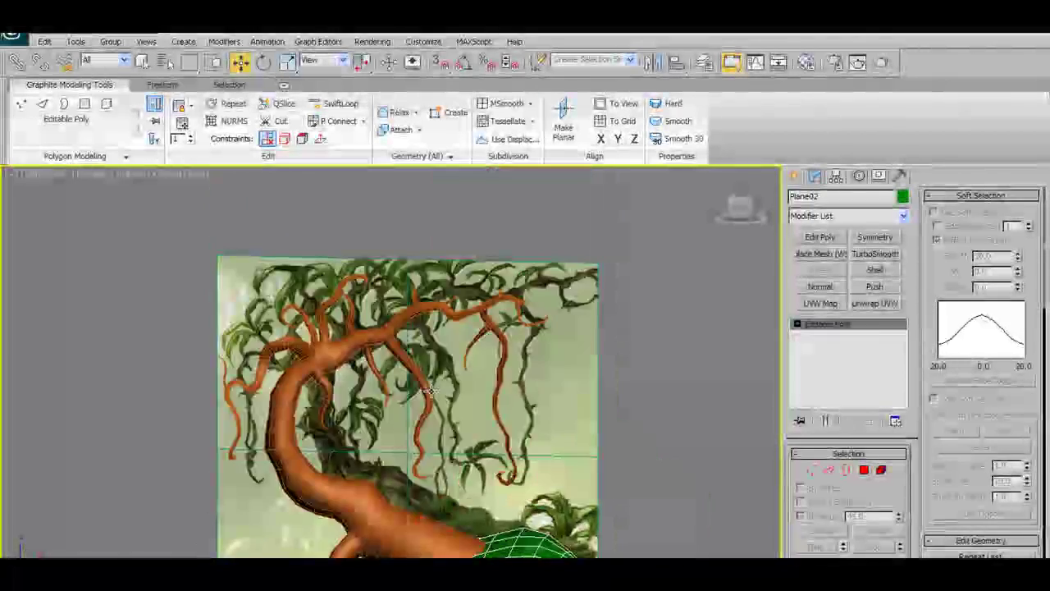
{"action": "scroll", "coordinate": [427, 392], "scroll_direction": "up", "scroll_amount": 5}
Enter vertex editing on the tree mesh and select individual vertices spaced along the outermost long hanging branch.
{"action": "left_click", "coordinate": [618, 301]}
{"action": "left_click", "coordinate": [810, 469]}
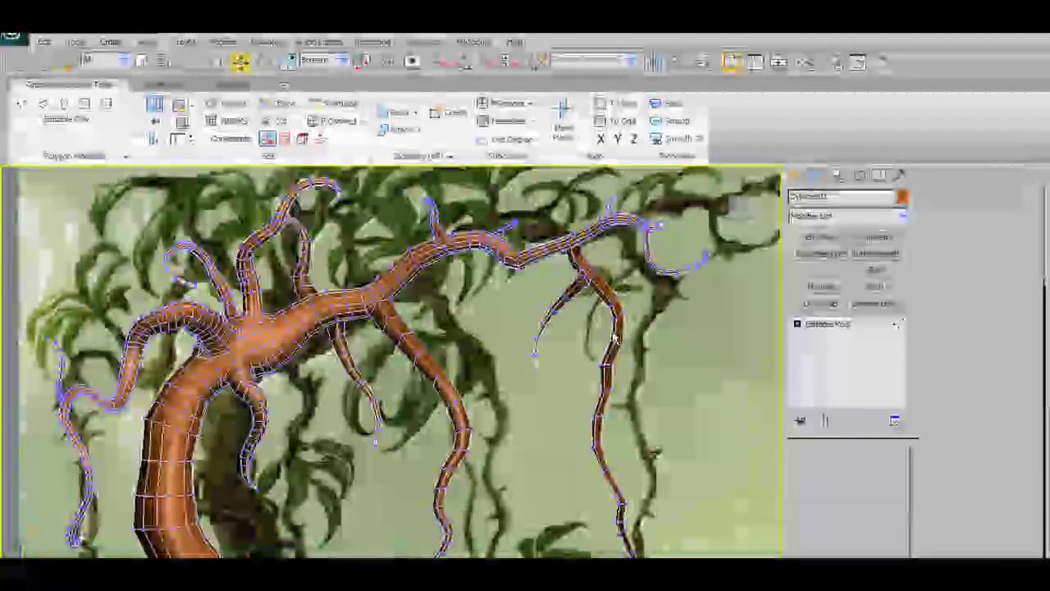
{"action": "middle_click_drag", "start_coordinate": [706, 314], "coordinate": [550, 343]}
{"action": "scroll", "coordinate": [548, 335], "scroll_direction": "up", "scroll_amount": 2}
{"action": "scroll", "coordinate": [525, 342], "scroll_direction": "up", "scroll_amount": 2}
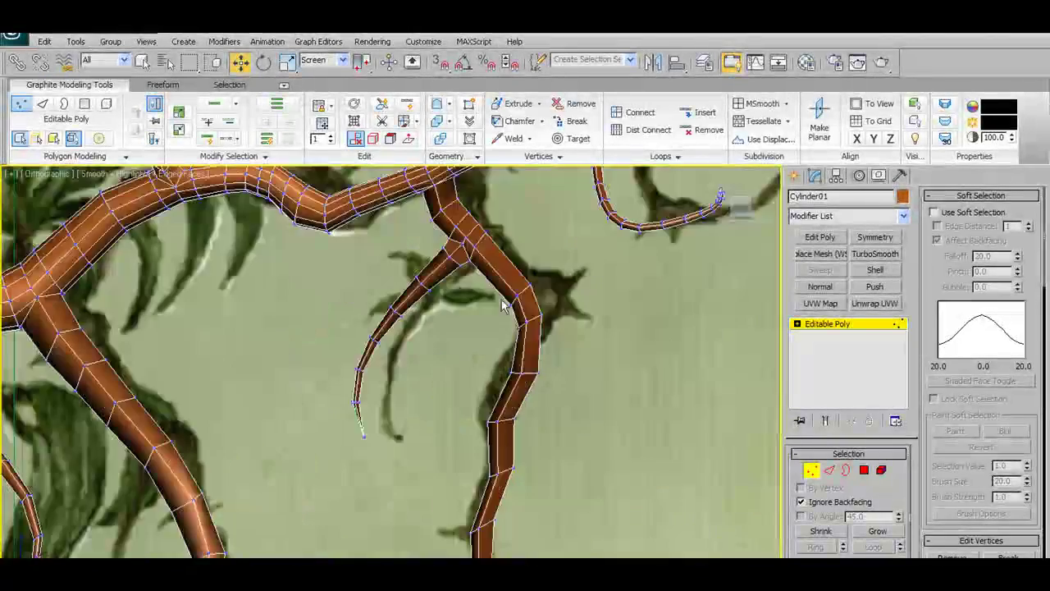
{"action": "scroll", "coordinate": [499, 312], "scroll_direction": "up", "scroll_amount": 1}
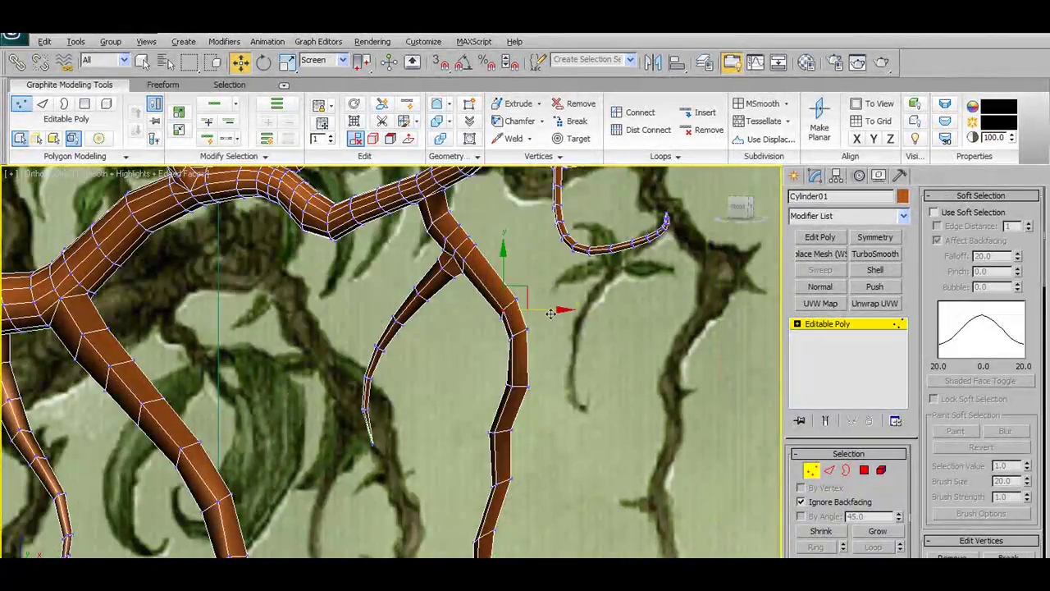
{"action": "scroll", "coordinate": [549, 312], "scroll_direction": "down", "scroll_amount": 3}
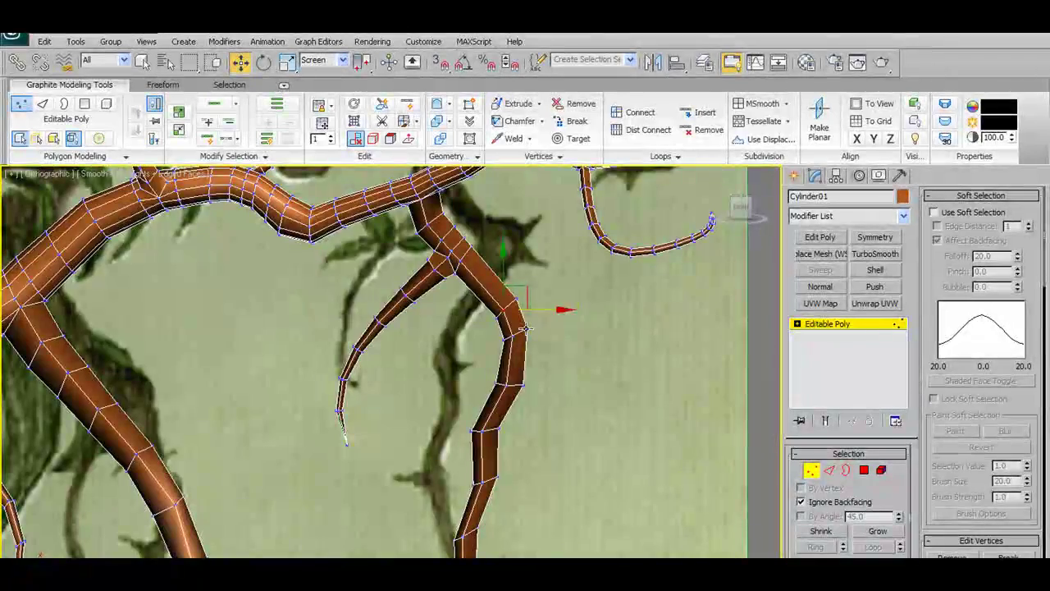
{"action": "scroll", "coordinate": [439, 425], "scroll_direction": "down", "scroll_amount": 1}
{"action": "middle_click_drag", "start_coordinate": [439, 425], "coordinate": [496, 329]}
{"action": "middle_click_drag", "start_coordinate": [495, 329], "coordinate": [411, 377], "text": "alt"}
{"action": "scroll", "coordinate": [434, 370], "scroll_direction": "up", "scroll_amount": 3}
{"action": "scroll", "coordinate": [410, 378], "scroll_direction": "up", "scroll_amount": 3}
{"action": "middle_click_drag", "start_coordinate": [410, 459], "coordinate": [448, 289]}
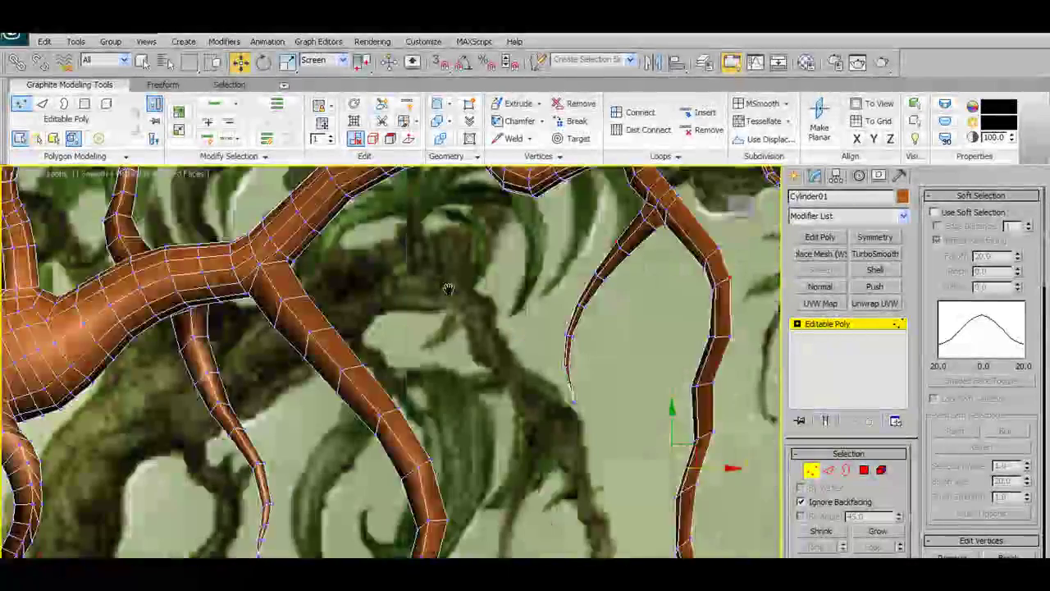
{"action": "scroll", "coordinate": [448, 289], "scroll_direction": "down", "scroll_amount": 5}
{"action": "scroll", "coordinate": [435, 393], "scroll_direction": "down", "scroll_amount": 2}
{"action": "mouse_move", "coordinate": [435, 394]}
{"action": "middle_mouse_down", "text": "alt"}
{"action": "mouse_move", "coordinate": [466, 396]}
{"action": "mouse_move", "coordinate": [448, 397]}
{"action": "middle_mouse_up", "text": "alt"}
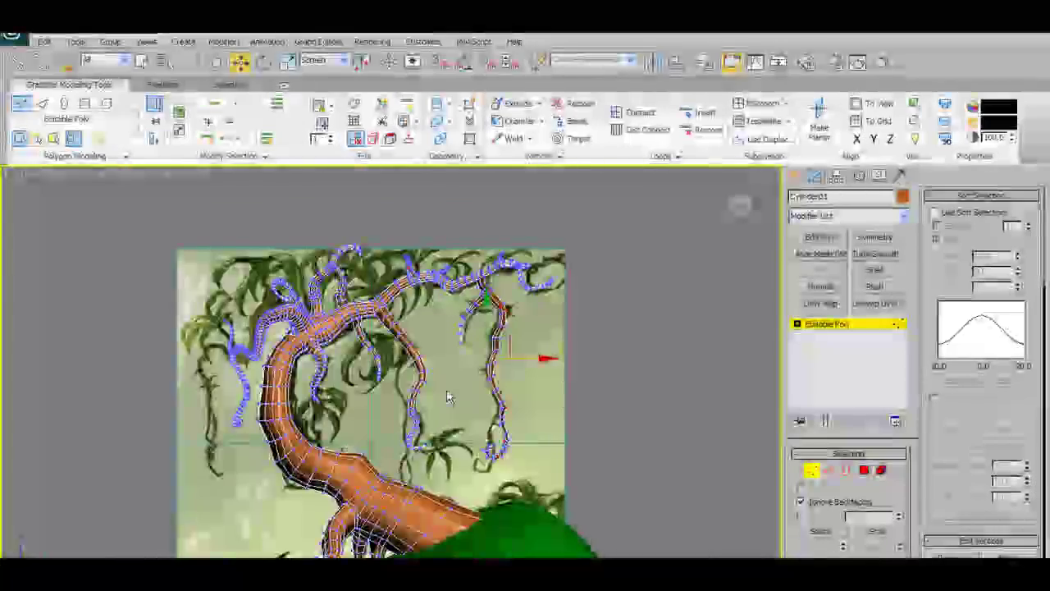
{"action": "scroll", "coordinate": [448, 397], "scroll_direction": "up", "scroll_amount": 5}
Add scattered vertices on the other hanging branch and nearby offshoots to the selection, and save the scene.
{"action": "middle_click_drag", "start_coordinate": [462, 300], "coordinate": [548, 318], "text": "alt"}
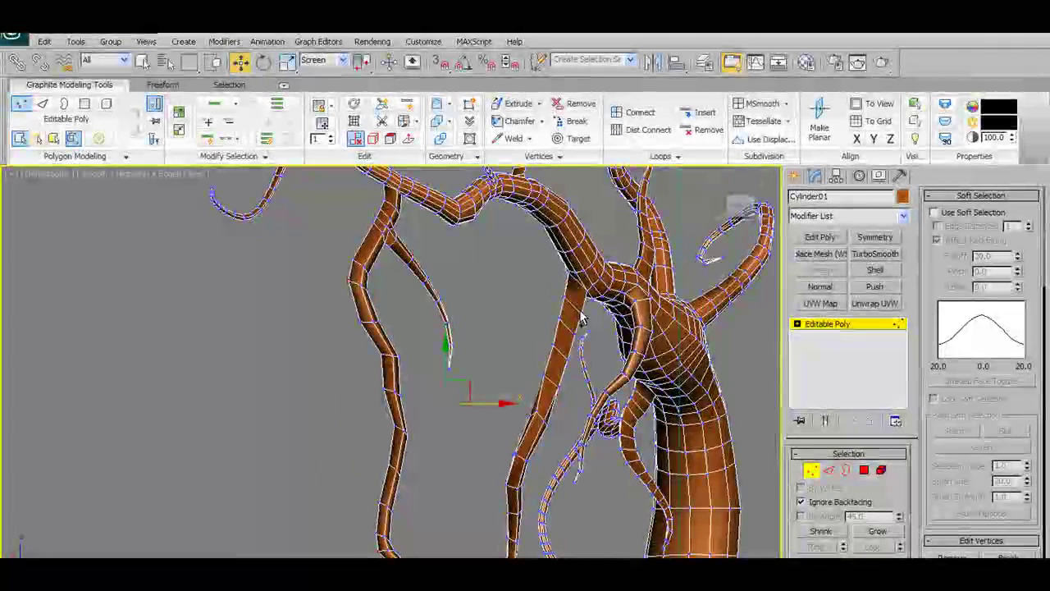
{"action": "scroll", "coordinate": [537, 414], "scroll_direction": "down", "scroll_amount": 4}
{"action": "scroll", "coordinate": [558, 371], "scroll_direction": "up", "scroll_amount": 4}
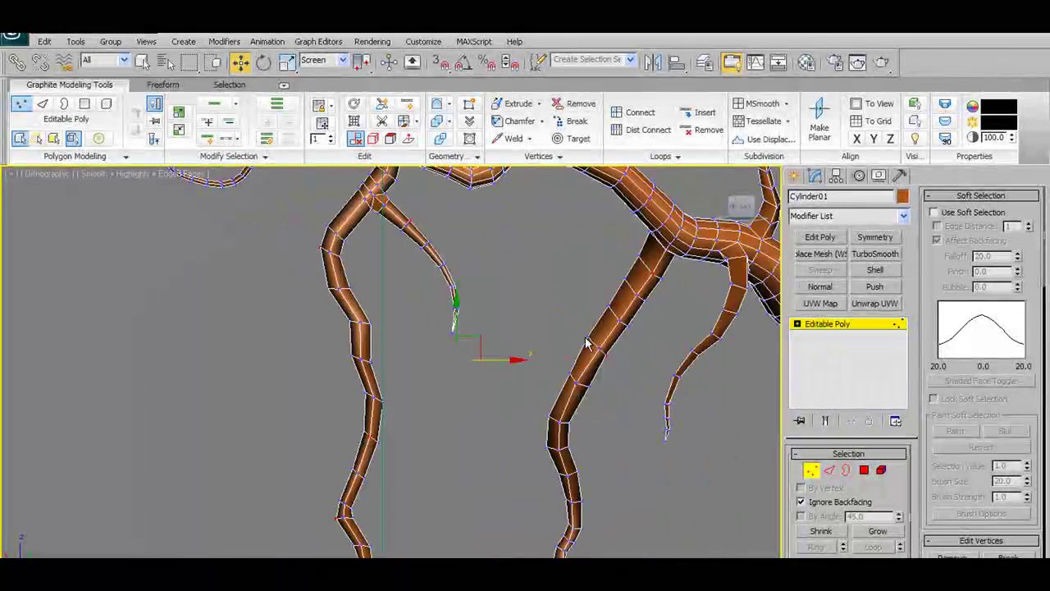
{"action": "middle_click_drag", "start_coordinate": [722, 314], "coordinate": [598, 338], "text": "alt"}
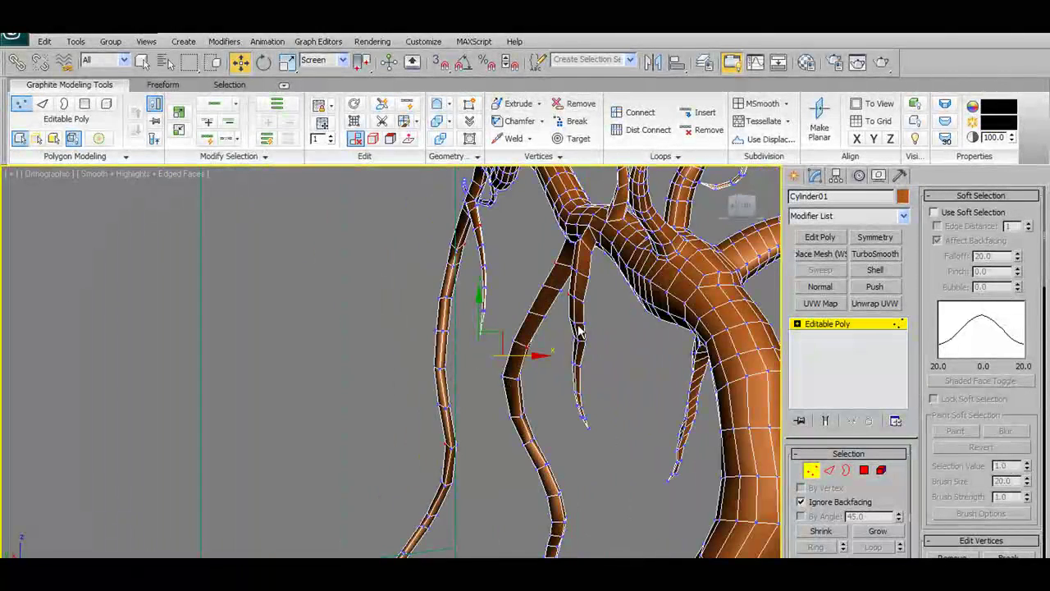
{"action": "middle_click_drag", "start_coordinate": [549, 404], "coordinate": [685, 408], "text": "alt"}
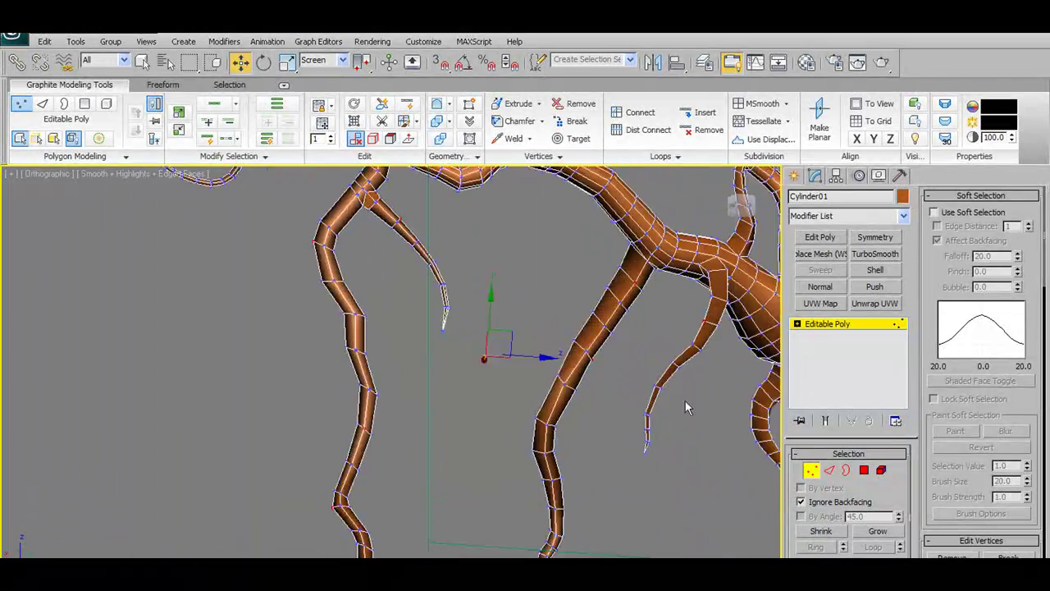
{"action": "middle_click_drag", "start_coordinate": [778, 454], "coordinate": [814, 448], "text": "alt"}
{"action": "middle_click_drag", "start_coordinate": [385, 372], "coordinate": [430, 416]}
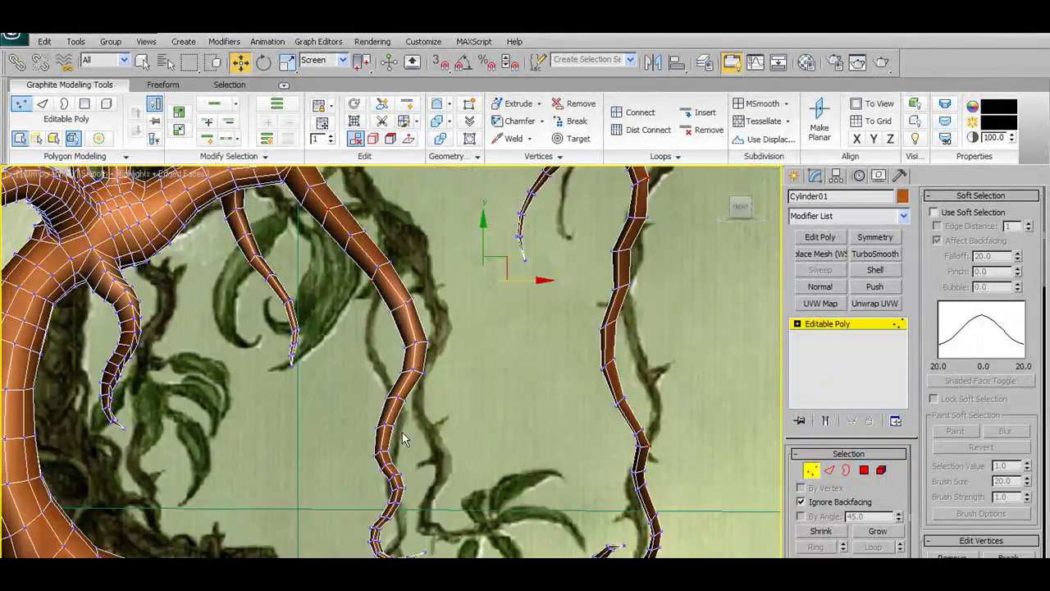
{"action": "middle_click_drag", "start_coordinate": [467, 490], "coordinate": [380, 253], "text": "alt"}
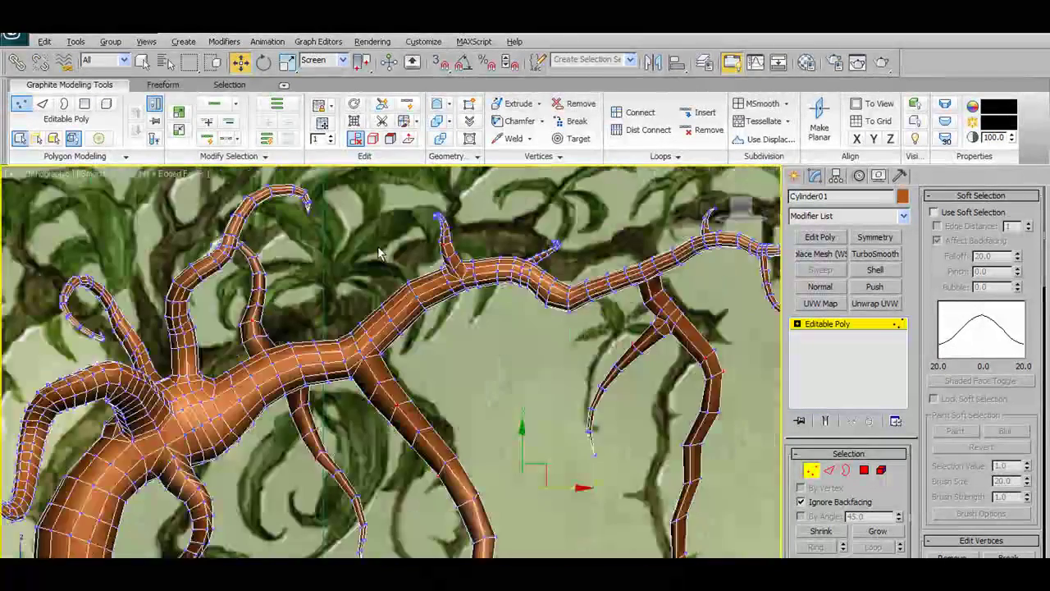
{"action": "middle_click_drag", "start_coordinate": [264, 283], "coordinate": [202, 396], "text": "alt"}
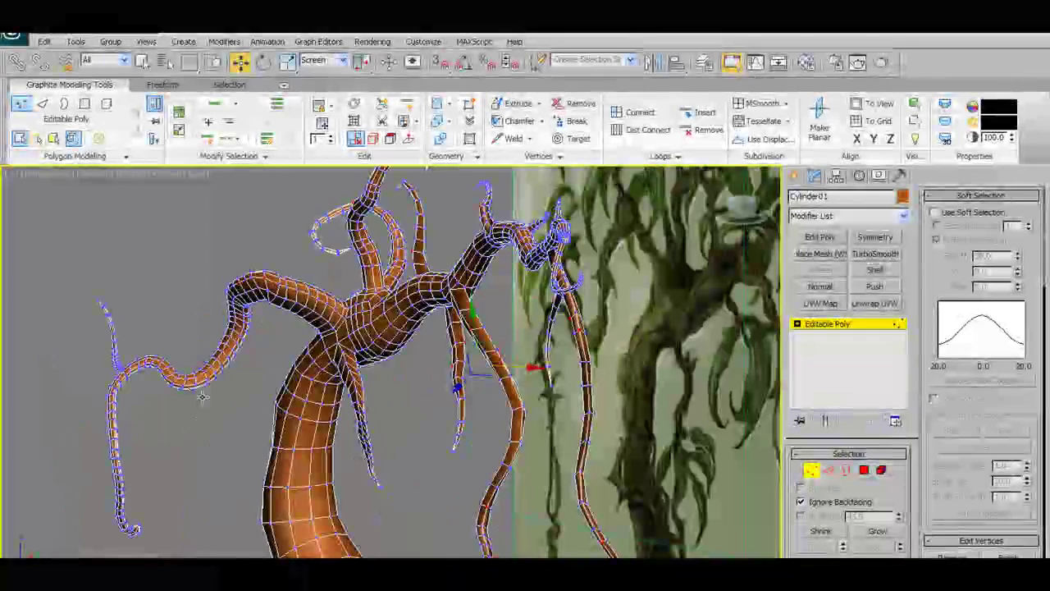
{"action": "middle_click_drag", "start_coordinate": [156, 359], "coordinate": [455, 368], "text": "alt"}
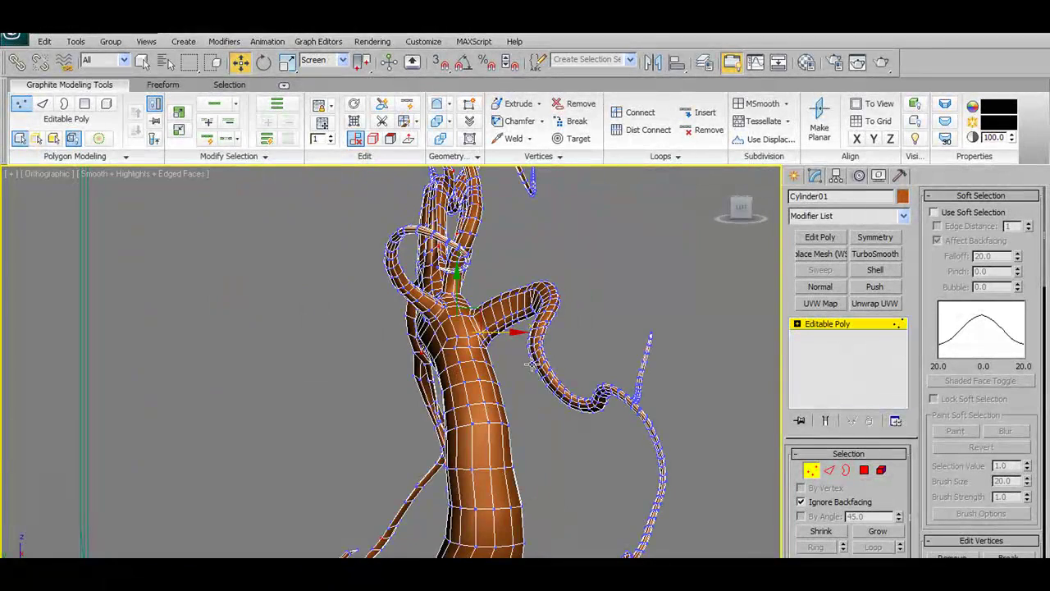
{"action": "middle_click_drag", "start_coordinate": [638, 435], "coordinate": [509, 380]}
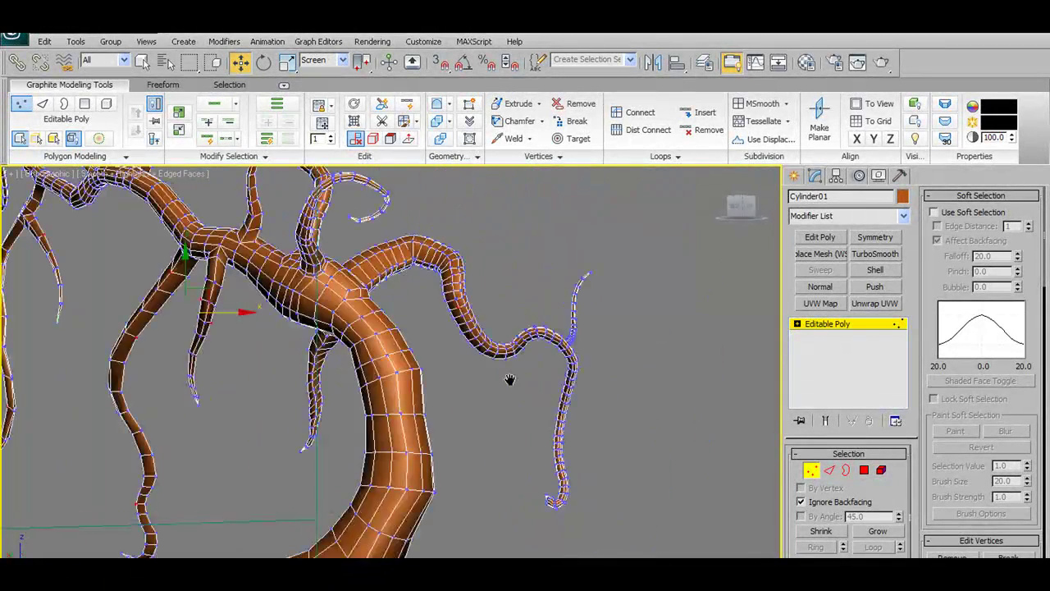
{"action": "scroll", "coordinate": [582, 401], "scroll_direction": "up", "scroll_amount": 2}
{"action": "middle_click_drag", "start_coordinate": [582, 405], "coordinate": [164, 321], "text": "alt"}
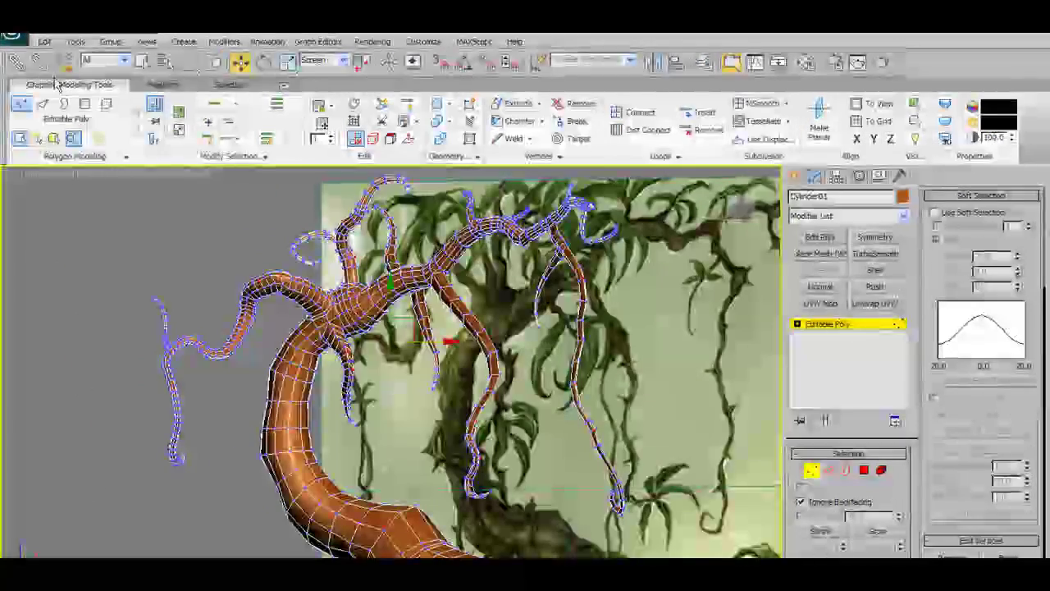
{"action": "left_click", "coordinate": [12, 38]}
{"action": "left_click", "coordinate": [50, 189]}
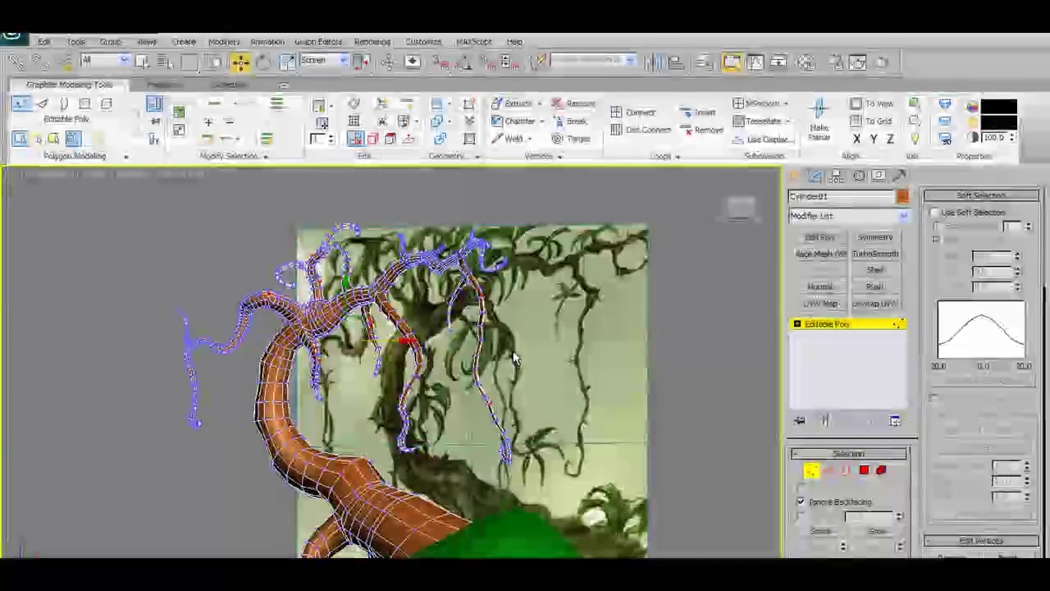
Extrude the selected branch vertices into spikes, trying a height of 4.4 with a base width of 0.51.
{"action": "scroll", "coordinate": [514, 358], "scroll_direction": "up", "scroll_amount": 4}
{"action": "scroll", "coordinate": [515, 356], "scroll_direction": "down", "scroll_amount": 2}
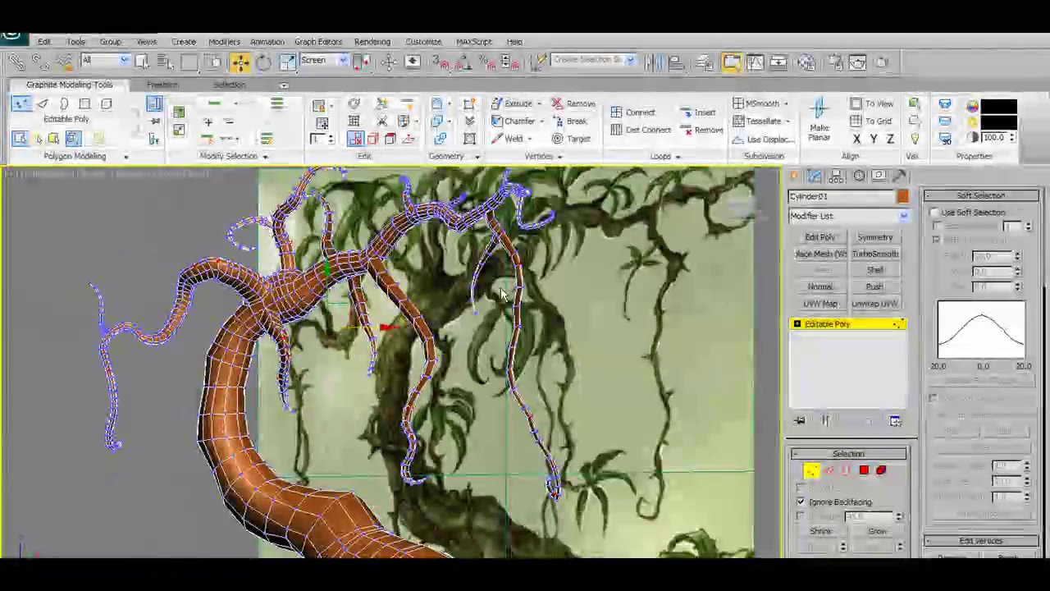
{"action": "middle_click_drag", "start_coordinate": [515, 356], "coordinate": [513, 381]}
{"action": "left_click", "coordinate": [519, 105], "text": "shift"}
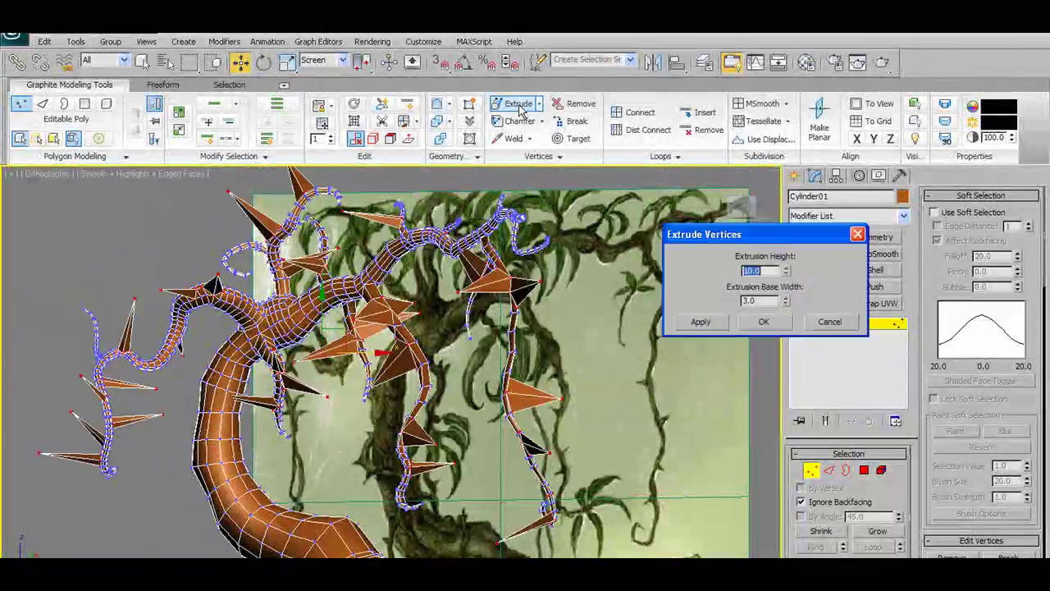
{"action": "left_click_drag", "start_coordinate": [786, 272], "coordinate": [796, 360]}
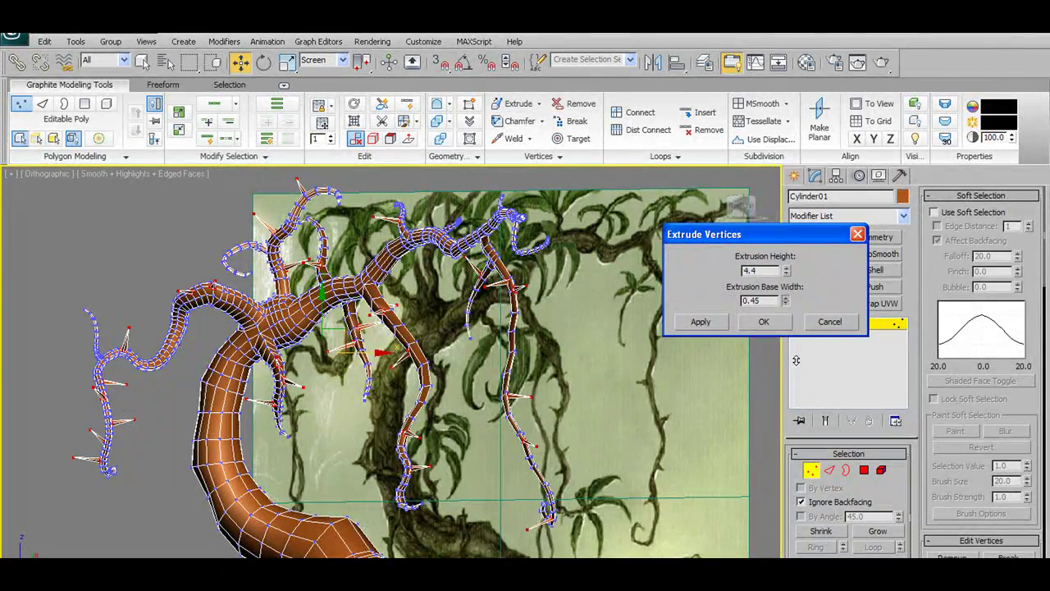
{"action": "scroll", "coordinate": [462, 391], "scroll_direction": "up", "scroll_amount": 4}
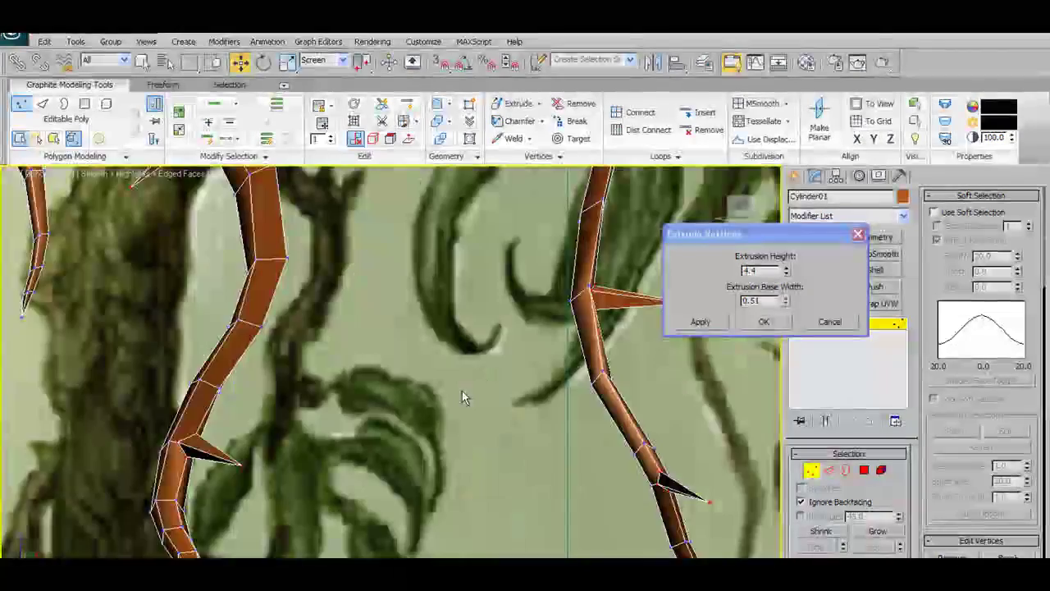
{"action": "scroll", "coordinate": [462, 391], "scroll_direction": "down", "scroll_amount": 1}
{"action": "middle_click_drag", "start_coordinate": [462, 390], "coordinate": [186, 467]}
{"action": "scroll", "coordinate": [414, 381], "scroll_direction": "down", "scroll_amount": 1}
{"action": "scroll", "coordinate": [185, 467], "scroll_direction": "down", "scroll_amount": 5}
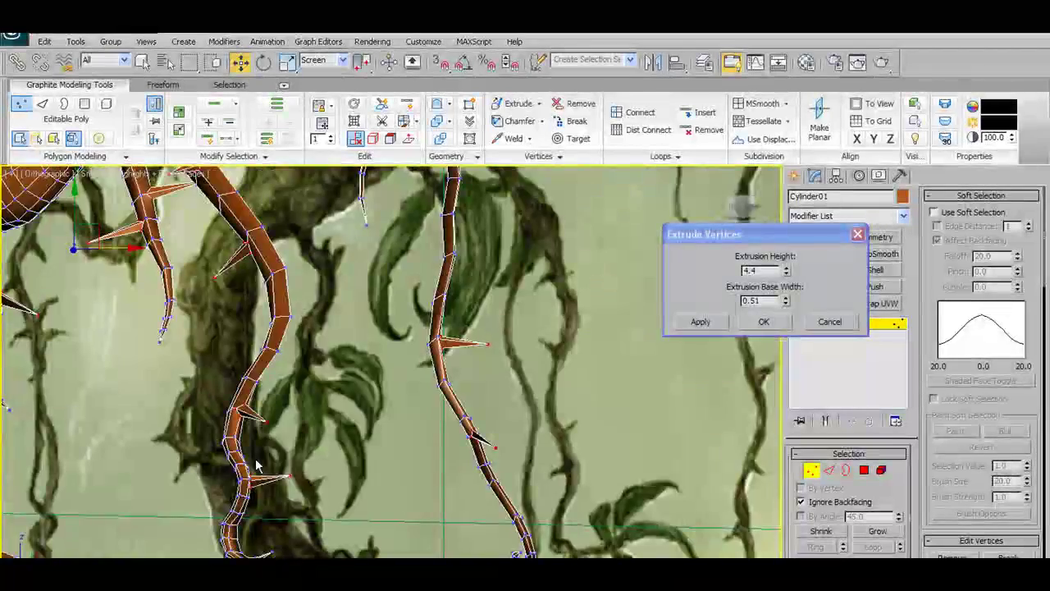
{"action": "middle_click_drag", "start_coordinate": [256, 465], "coordinate": [300, 360], "text": "alt"}
{"action": "scroll", "coordinate": [552, 305], "scroll_direction": "down", "scroll_amount": 4}
{"action": "middle_click_drag", "start_coordinate": [552, 305], "coordinate": [537, 425], "text": "alt"}
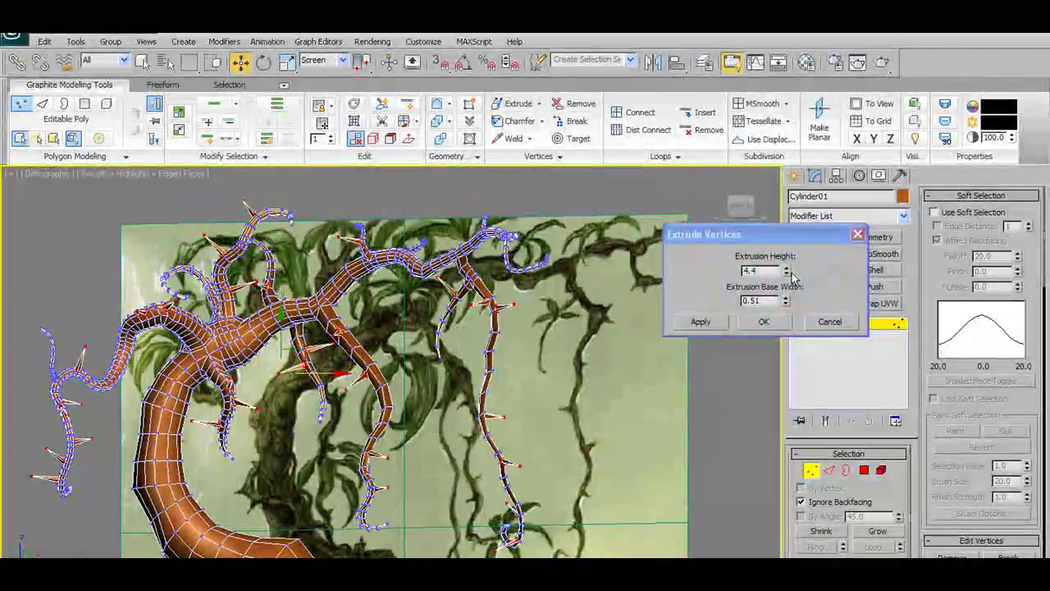
Shorten the vertex spikes to an extrusion height of 2.288 and accept the extrusion.
{"action": "left_click_drag", "start_coordinate": [786, 271], "coordinate": [783, 307]}
{"action": "middle_click_drag", "start_coordinate": [499, 418], "coordinate": [323, 389], "text": "alt"}
{"action": "left_click_drag", "start_coordinate": [296, 343], "coordinate": [267, 357], "text": "alt"}
{"action": "middle_click_drag", "start_coordinate": [268, 364], "coordinate": [288, 381], "text": "alt"}
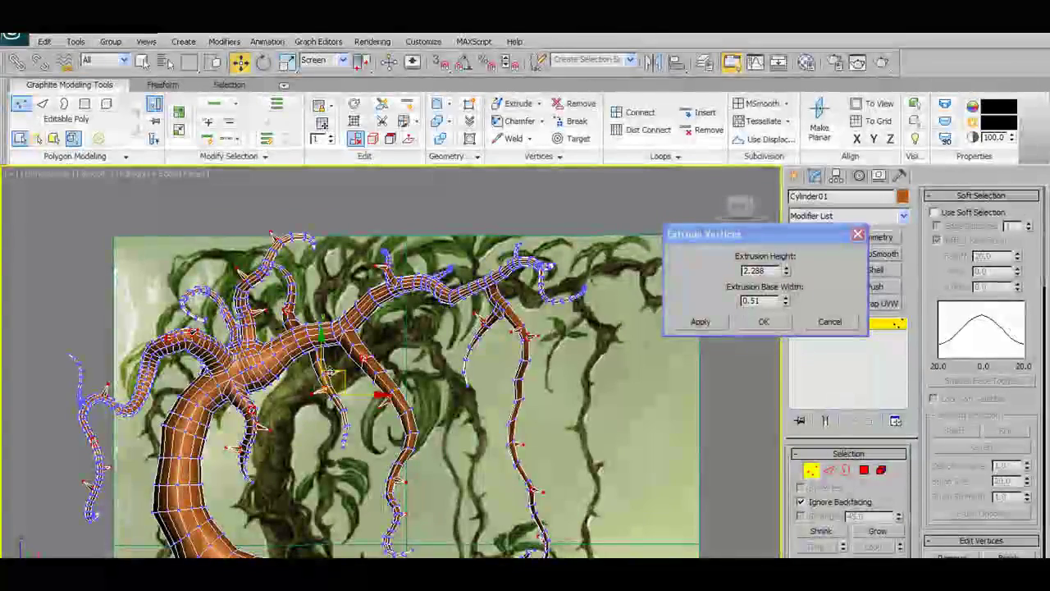
{"action": "middle_click_drag", "start_coordinate": [350, 374], "coordinate": [502, 424], "text": "alt"}
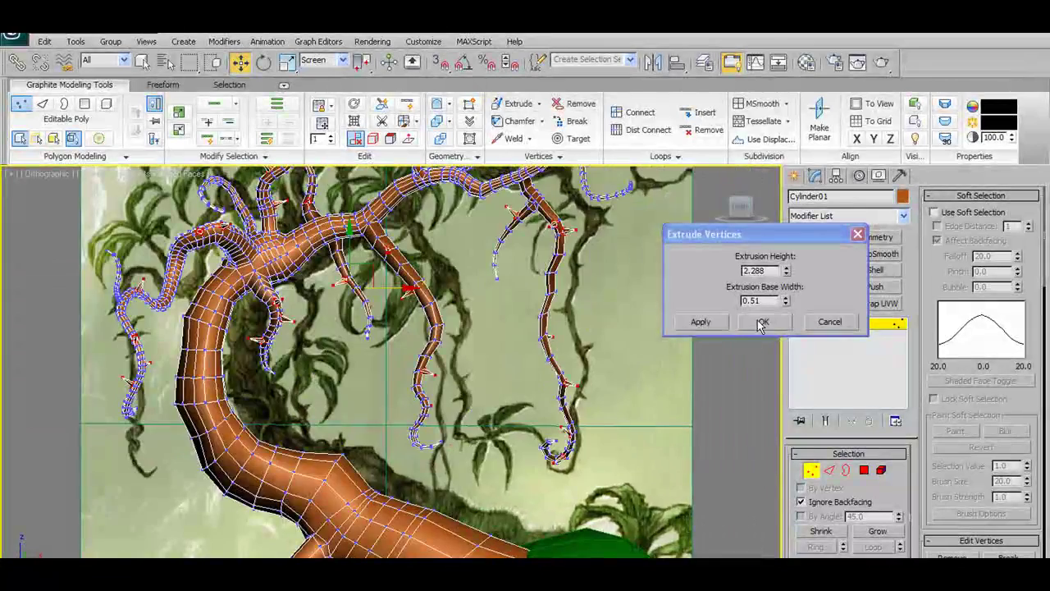
{"action": "left_click", "coordinate": [743, 318]}
Adjust individual spike tips along the outermost long hanging branch.
{"action": "scroll", "coordinate": [568, 281], "scroll_direction": "up", "scroll_amount": 3}
{"action": "middle_click_drag", "start_coordinate": [568, 281], "coordinate": [551, 398]}
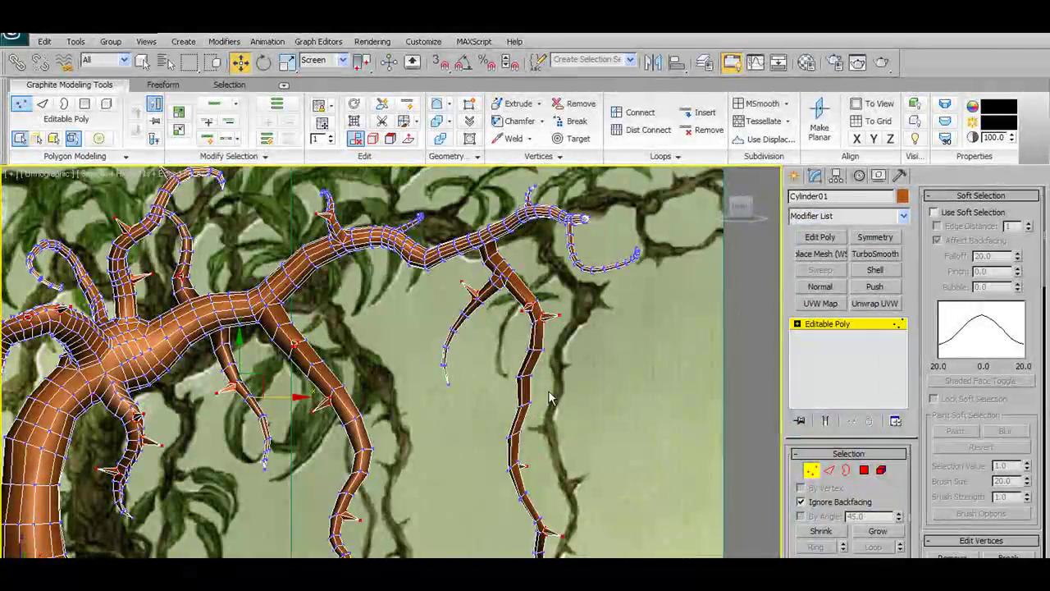
{"action": "middle_click_drag", "start_coordinate": [464, 283], "coordinate": [474, 221], "text": "alt"}
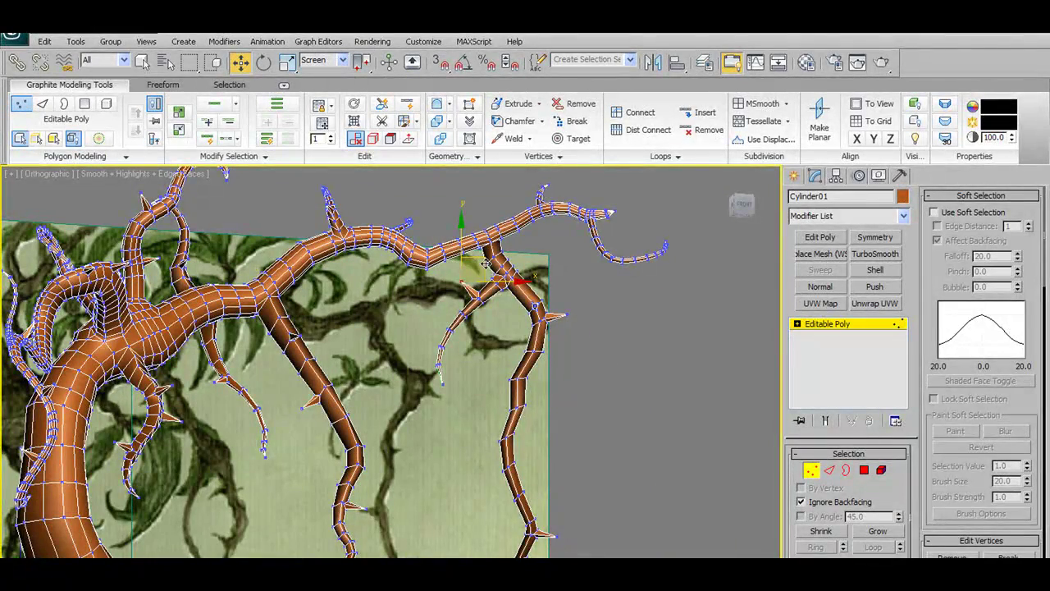
{"action": "middle_click_drag", "start_coordinate": [561, 337], "coordinate": [561, 365], "text": "alt"}
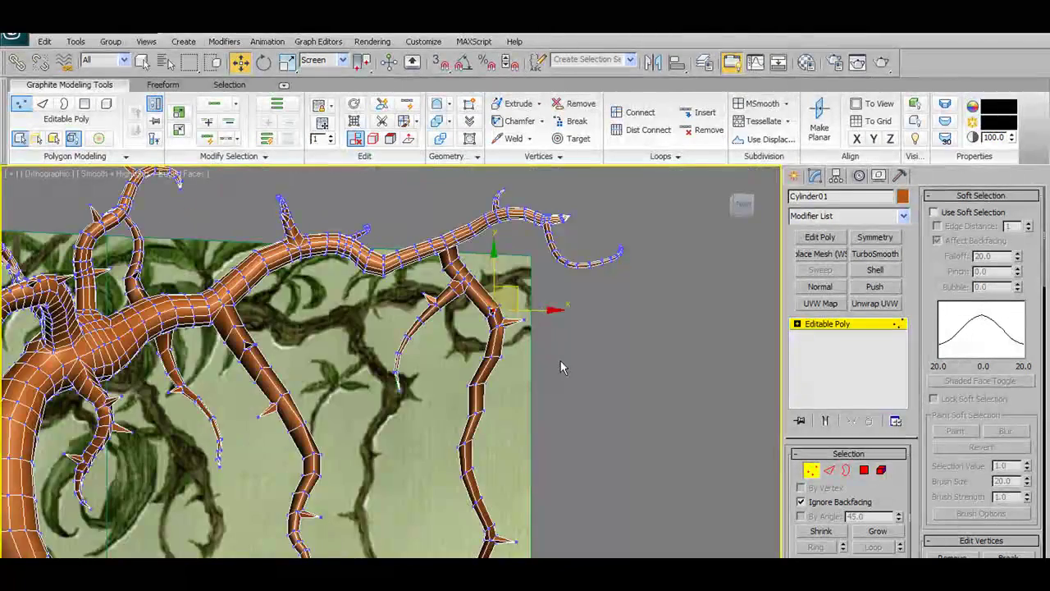
{"action": "left_click", "coordinate": [525, 320]}
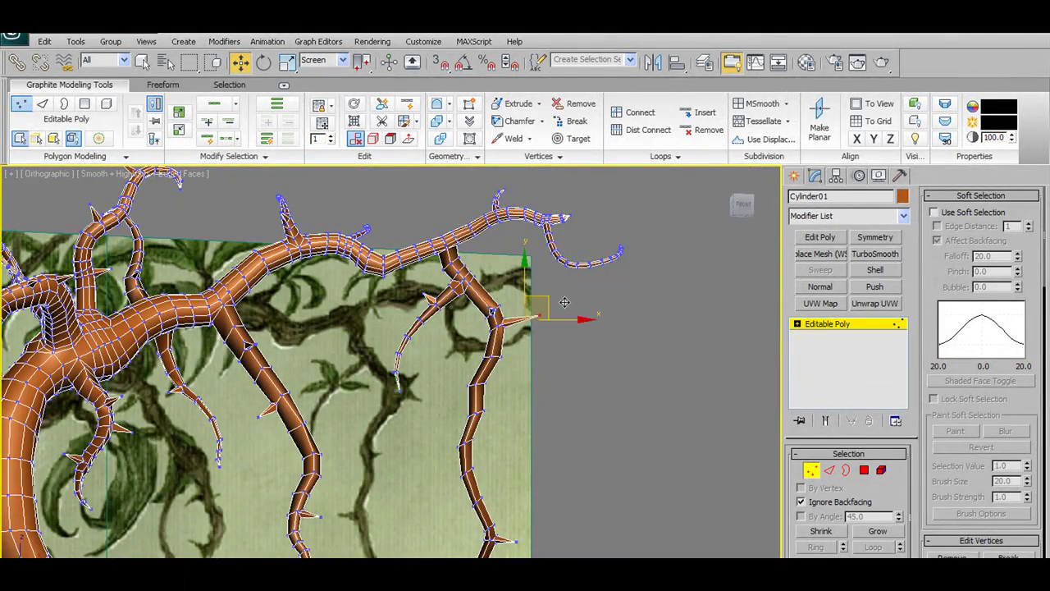
{"action": "middle_click_drag", "start_coordinate": [558, 306], "coordinate": [377, 490], "text": "alt"}
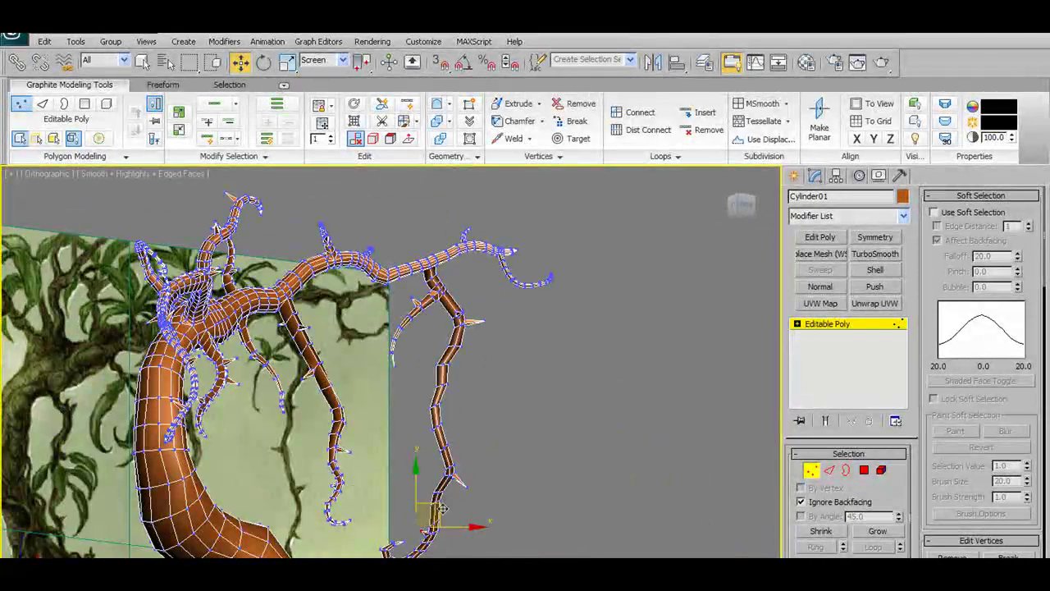
{"action": "middle_click_drag", "start_coordinate": [438, 508], "coordinate": [348, 386], "text": "alt"}
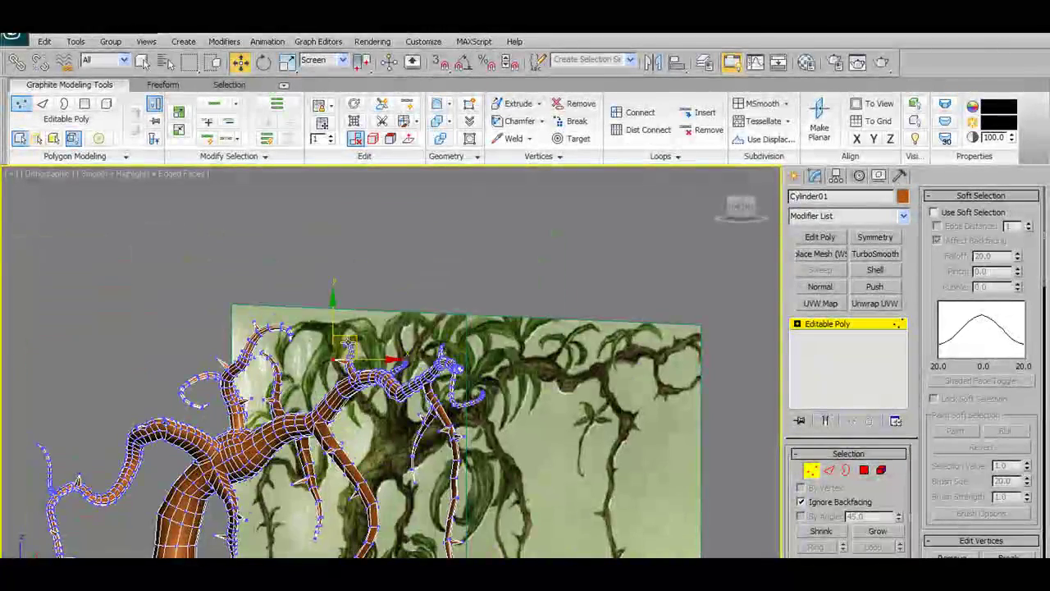
Reposition spike tips on the upper offshoots and the inner hanging branch.
{"action": "middle_click_drag", "start_coordinate": [355, 339], "coordinate": [481, 403], "text": "alt"}
{"action": "middle_click_drag", "start_coordinate": [373, 576], "coordinate": [375, 420]}
{"action": "scroll", "coordinate": [375, 420], "scroll_direction": "up", "scroll_amount": 4}
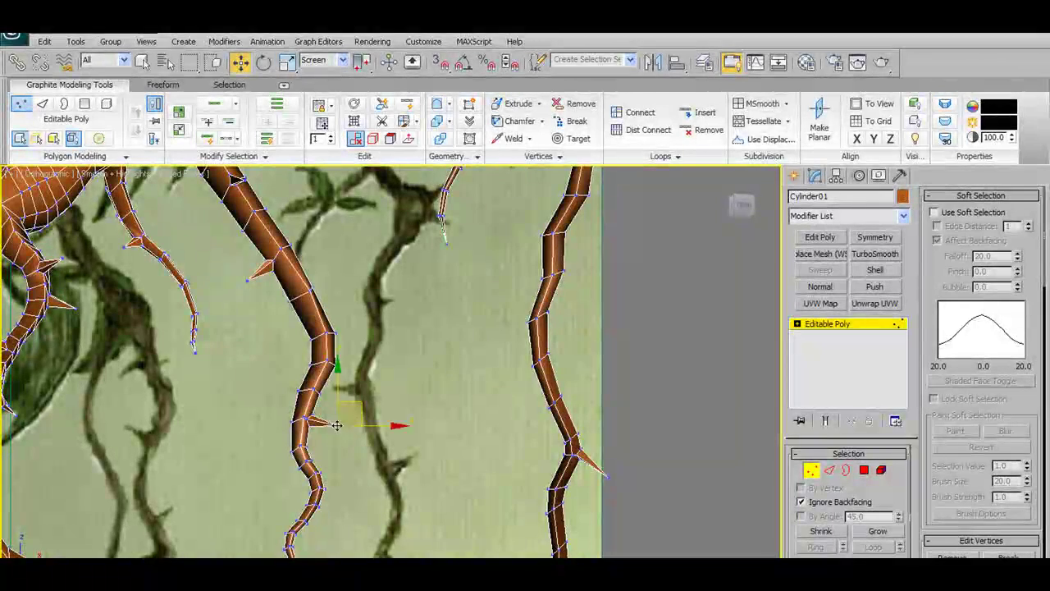
{"action": "middle_click_drag", "start_coordinate": [269, 270], "coordinate": [416, 302]}
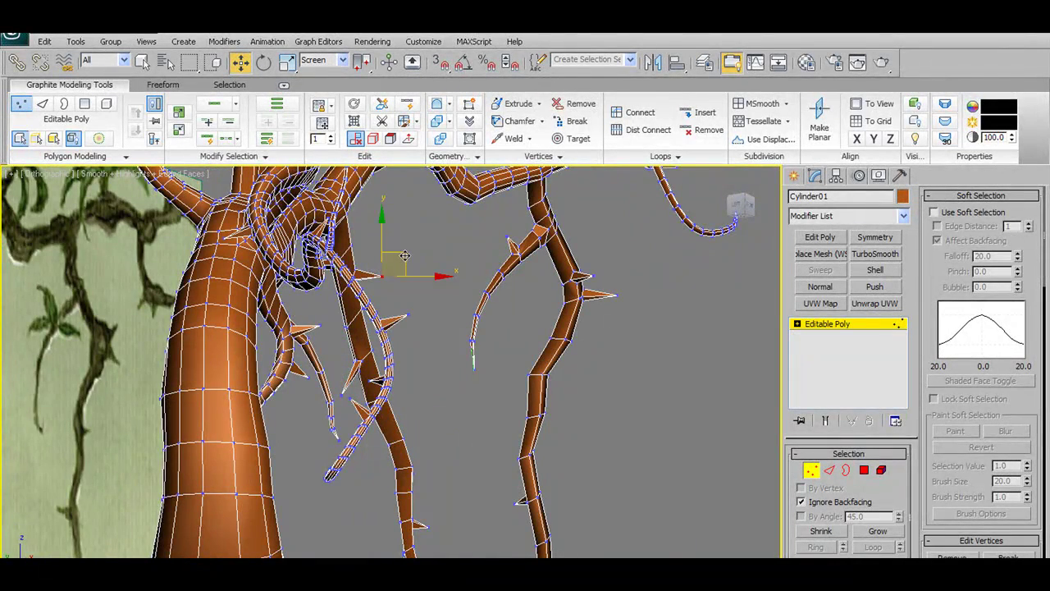
{"action": "middle_click_drag", "start_coordinate": [393, 257], "coordinate": [443, 332], "text": "alt"}
{"action": "left_click", "coordinate": [507, 338]}
{"action": "scroll", "coordinate": [510, 330], "scroll_direction": "up", "scroll_amount": 10}
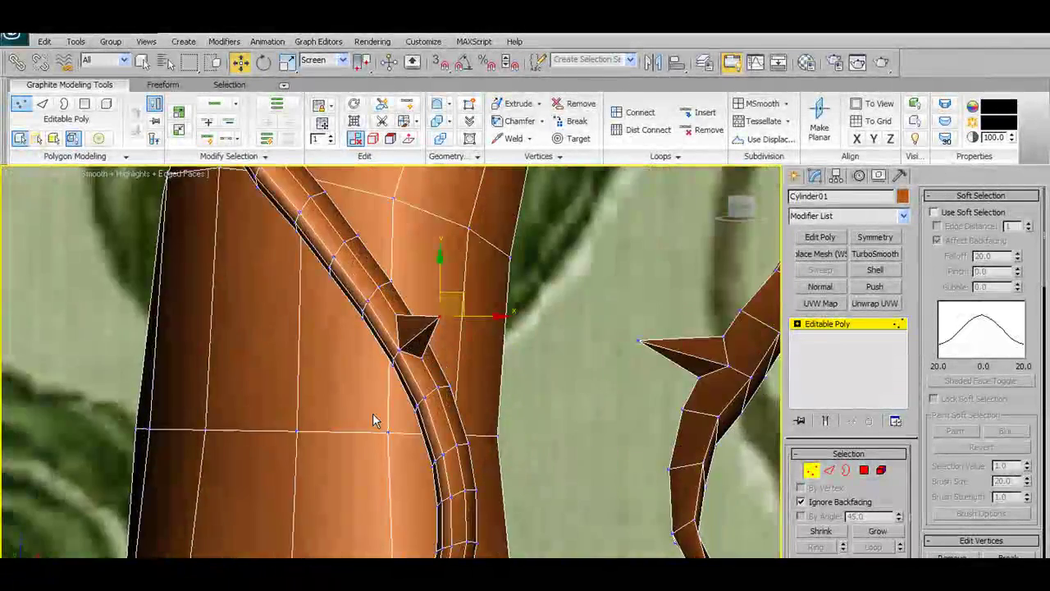
Move spike tips along the drooping end of the long curling side branch for a more irregular look.
{"action": "middle_click_drag", "start_coordinate": [373, 414], "coordinate": [438, 388], "text": "alt"}
{"action": "scroll", "coordinate": [421, 391], "scroll_direction": "down", "scroll_amount": 5}
{"action": "middle_click_drag", "start_coordinate": [384, 484], "coordinate": [374, 389]}
{"action": "left_click", "coordinate": [337, 397]}
{"action": "left_click_drag", "start_coordinate": [357, 370], "coordinate": [379, 387]}
{"action": "middle_click_drag", "start_coordinate": [379, 388], "coordinate": [473, 407], "text": "alt"}
{"action": "middle_click_drag", "start_coordinate": [462, 191], "coordinate": [468, 349]}
{"action": "middle_click_drag", "start_coordinate": [468, 350], "coordinate": [332, 387], "text": "alt"}
{"action": "middle_click_drag", "start_coordinate": [424, 261], "coordinate": [449, 308], "text": "alt"}
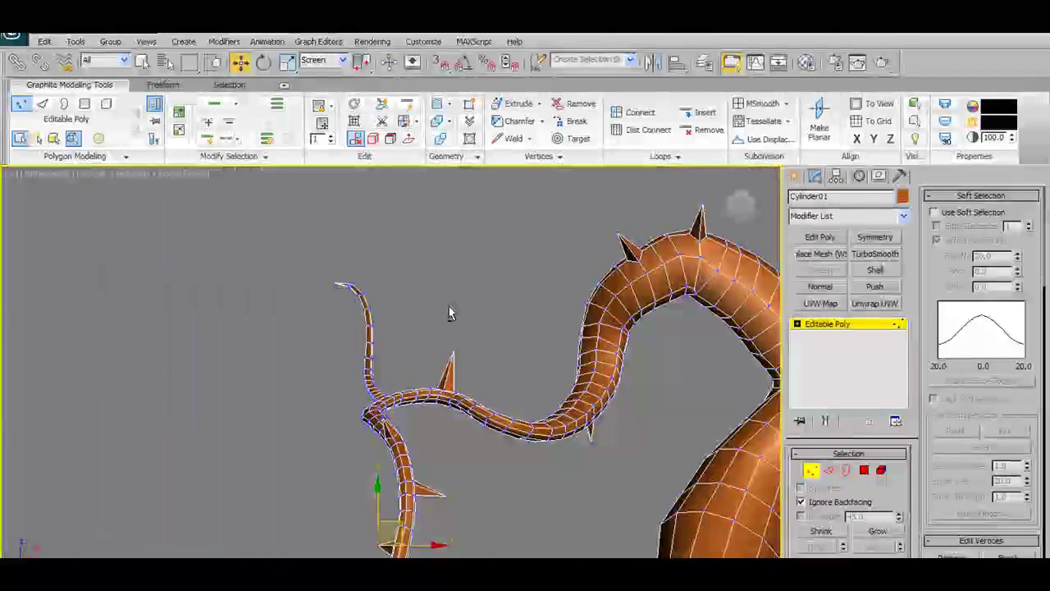
Tilt the spike above the curling side branch's fork and pull out another spike along its bend.
{"action": "left_click", "coordinate": [451, 359]}
{"action": "left_click_drag", "start_coordinate": [466, 336], "coordinate": [446, 330]}
{"action": "middle_click_drag", "start_coordinate": [451, 332], "coordinate": [529, 456], "text": "alt"}
{"action": "left_click", "coordinate": [637, 351]}
{"action": "middle_click_drag", "start_coordinate": [644, 355], "coordinate": [694, 348], "text": "alt"}
{"action": "left_click_drag", "start_coordinate": [690, 352], "coordinate": [700, 346]}
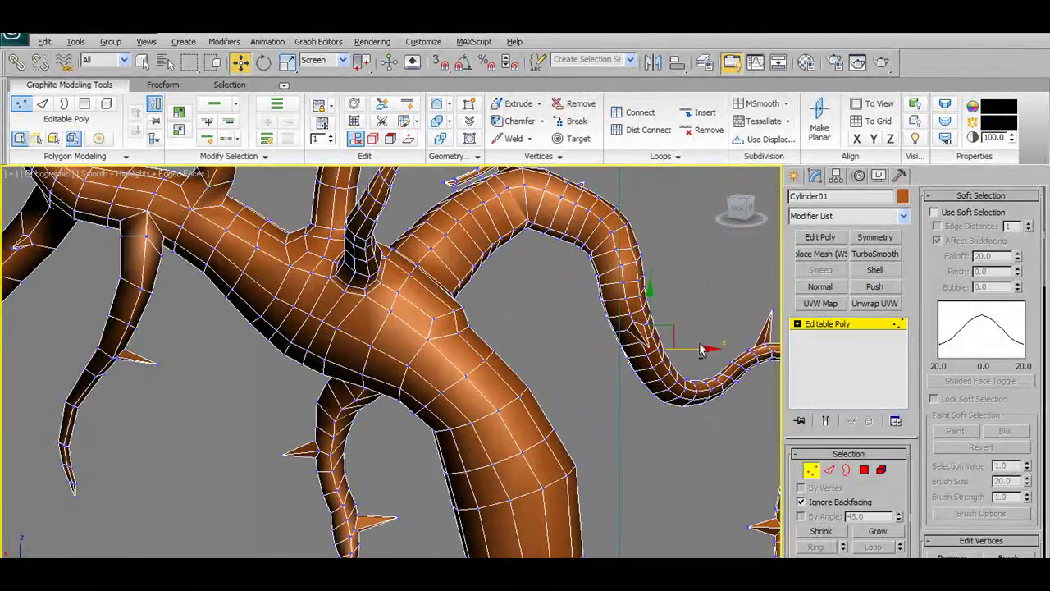
Adjust the spike tips on the short drooping offshoot beneath the trunk's fork and near the top of the inner hanging branch.
{"action": "middle_click_drag", "start_coordinate": [696, 334], "coordinate": [675, 256], "text": "alt"}
{"action": "middle_click_drag", "start_coordinate": [678, 334], "coordinate": [642, 405], "text": "alt"}
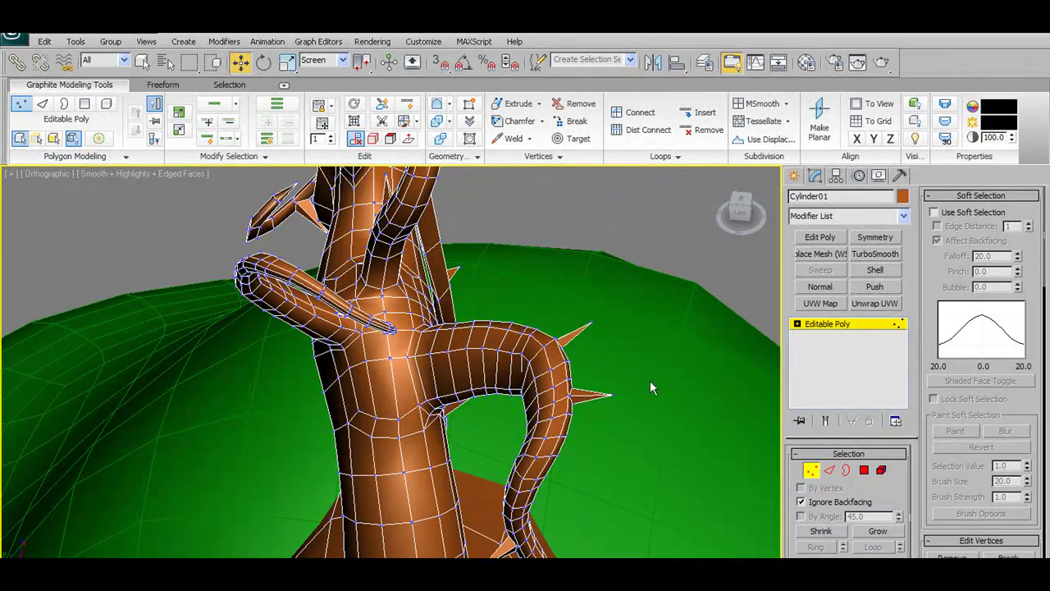
{"action": "middle_click_drag", "start_coordinate": [648, 385], "coordinate": [583, 410], "text": "alt"}
{"action": "scroll", "coordinate": [505, 437], "scroll_direction": "up", "scroll_amount": 5}
{"action": "left_click", "coordinate": [413, 447]}
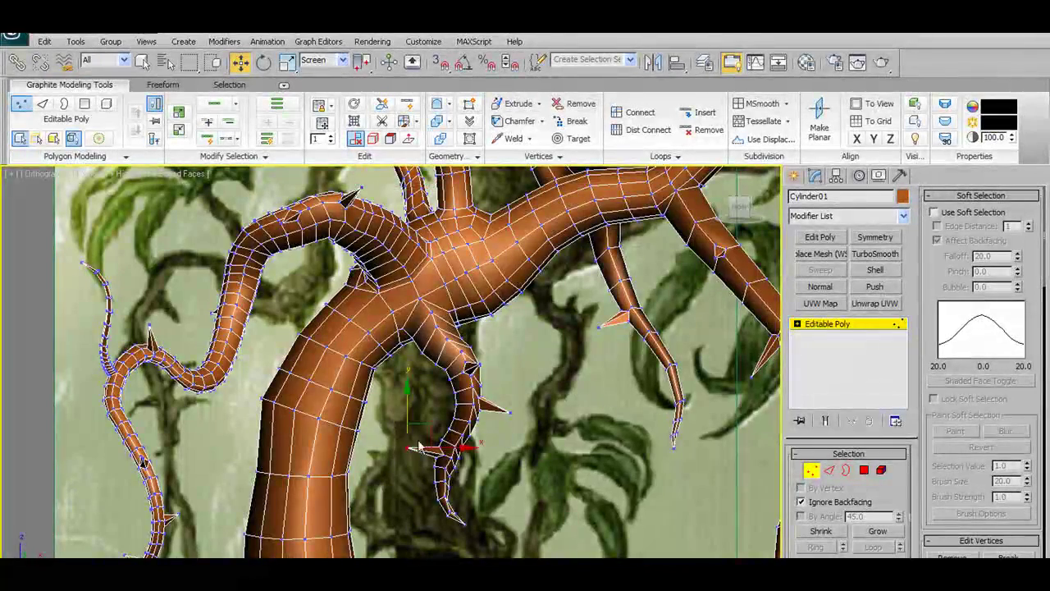
{"action": "middle_click_drag", "start_coordinate": [438, 428], "coordinate": [636, 416], "text": "alt"}
{"action": "left_click", "coordinate": [505, 409]}
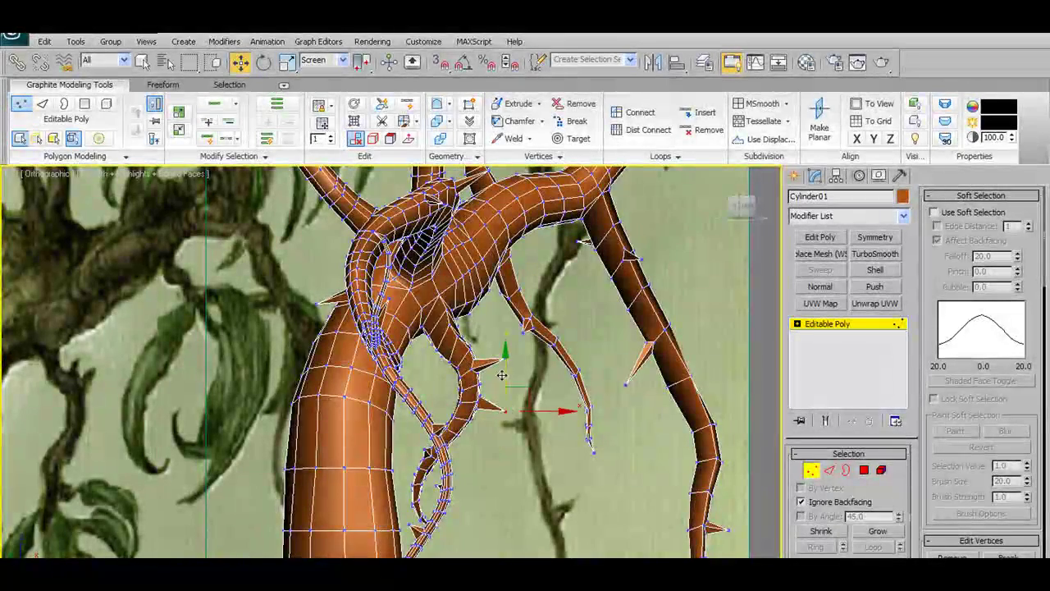
{"action": "middle_click_drag", "start_coordinate": [504, 359], "coordinate": [626, 352], "text": "alt"}
{"action": "left_click", "coordinate": [620, 315]}
{"action": "left_click", "coordinate": [632, 323]}
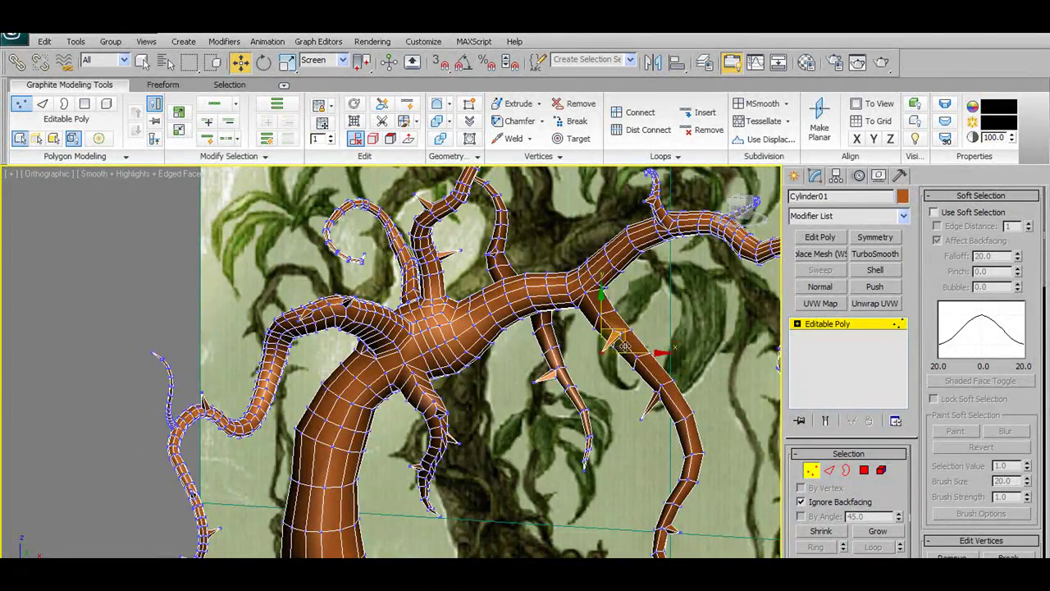
Finish vertex editing on the tree and inspect the whole model shaded without edged faces.
{"action": "scroll", "coordinate": [685, 381], "scroll_direction": "down", "scroll_amount": 5}
{"action": "middle_click_drag", "start_coordinate": [686, 381], "coordinate": [634, 375], "text": "alt"}
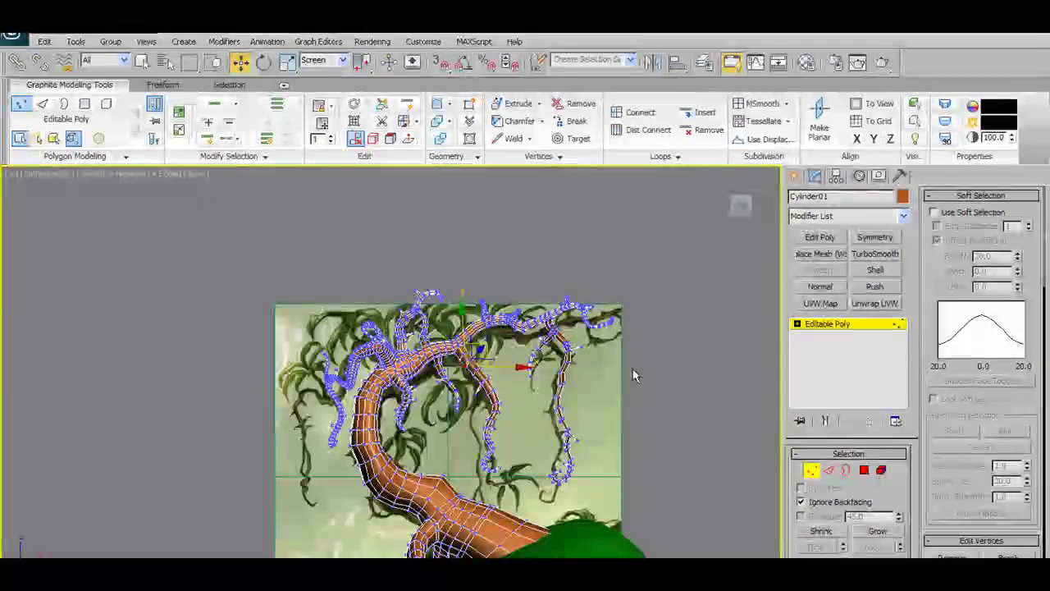
{"action": "left_click", "coordinate": [811, 470]}
{"action": "key", "text": "F4"}
{"action": "scroll", "coordinate": [540, 398], "scroll_direction": "up", "scroll_amount": 2}
{"action": "scroll", "coordinate": [550, 382], "scroll_direction": "down", "scroll_amount": 1}
{"action": "middle_click_drag", "start_coordinate": [551, 384], "coordinate": [547, 304]}
{"action": "scroll", "coordinate": [558, 328], "scroll_direction": "down", "scroll_amount": 1}
{"action": "middle_click_drag", "start_coordinate": [593, 517], "coordinate": [626, 502], "text": "alt"}
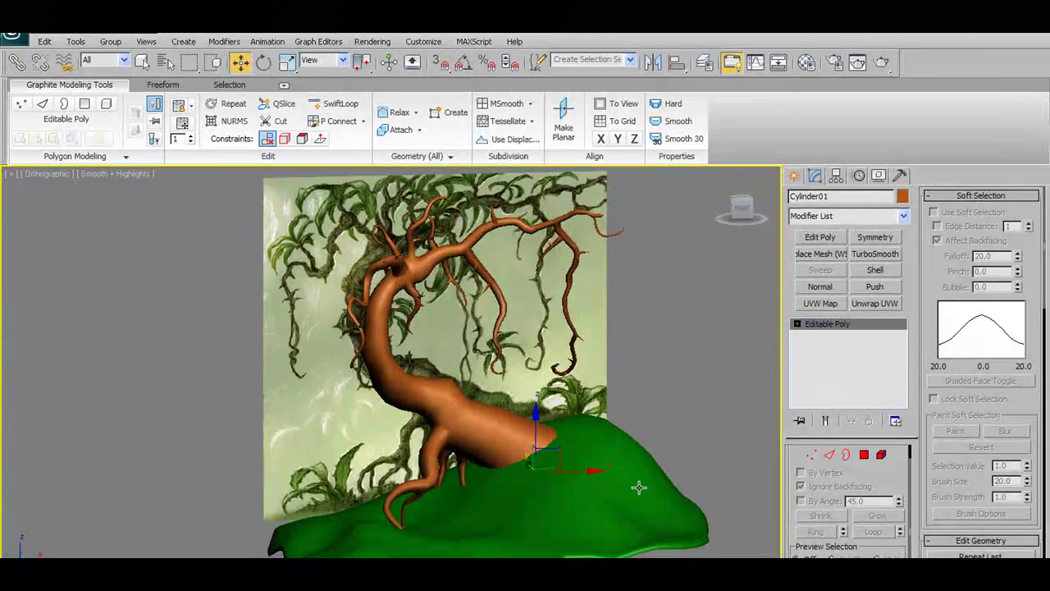
Show edged faces and assign the grey 02 - Default material to both the ground plane and the tree.
{"action": "key", "text": "F4"}
{"action": "left_click", "coordinate": [621, 477]}
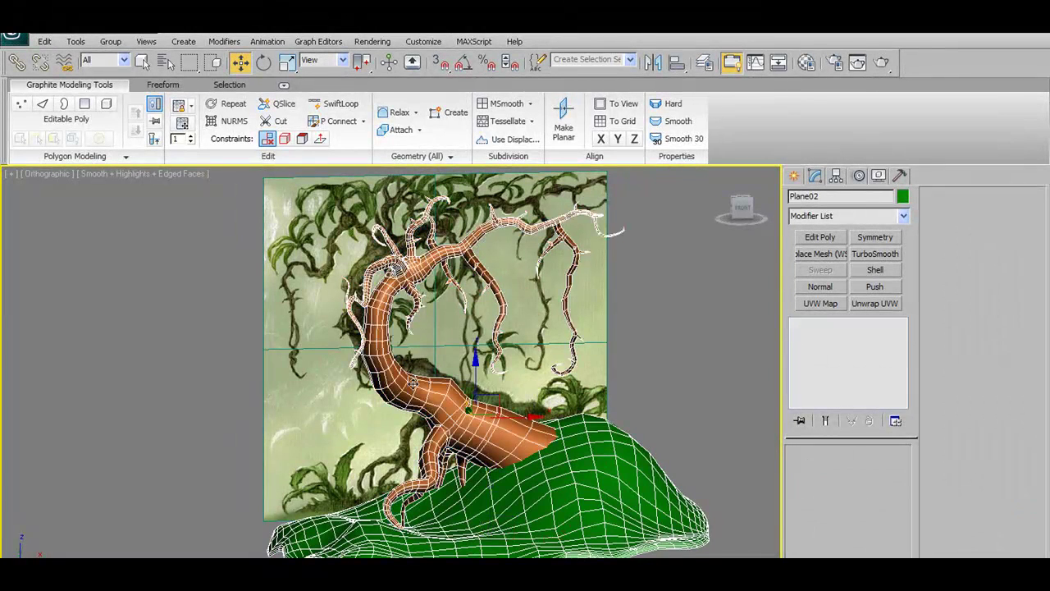
{"action": "left_click", "coordinate": [413, 382], "text": "ctrl"}
{"action": "left_click", "coordinate": [805, 63]}
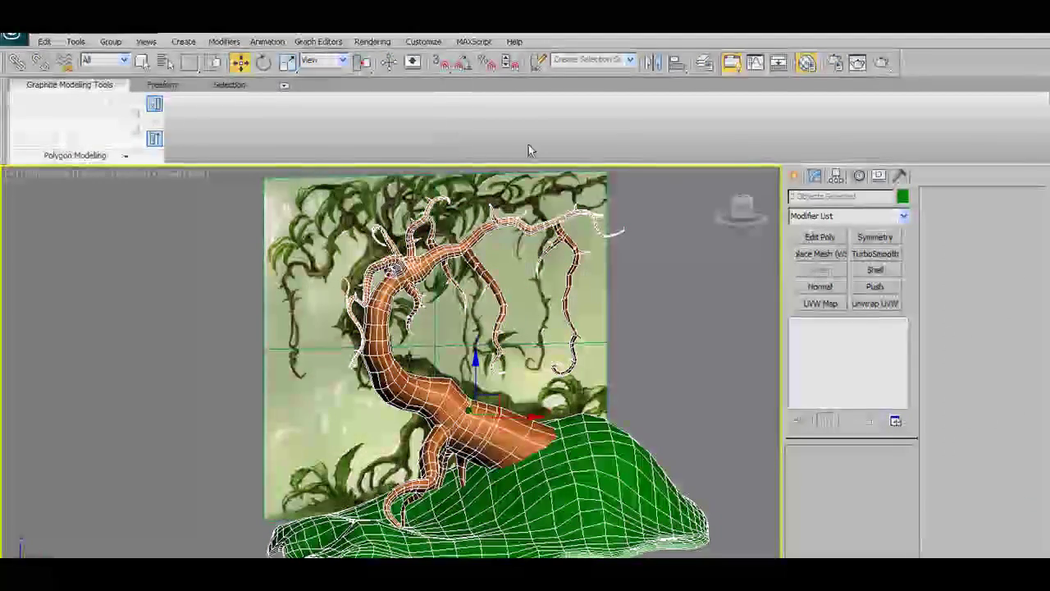
{"action": "left_click", "coordinate": [248, 151]}
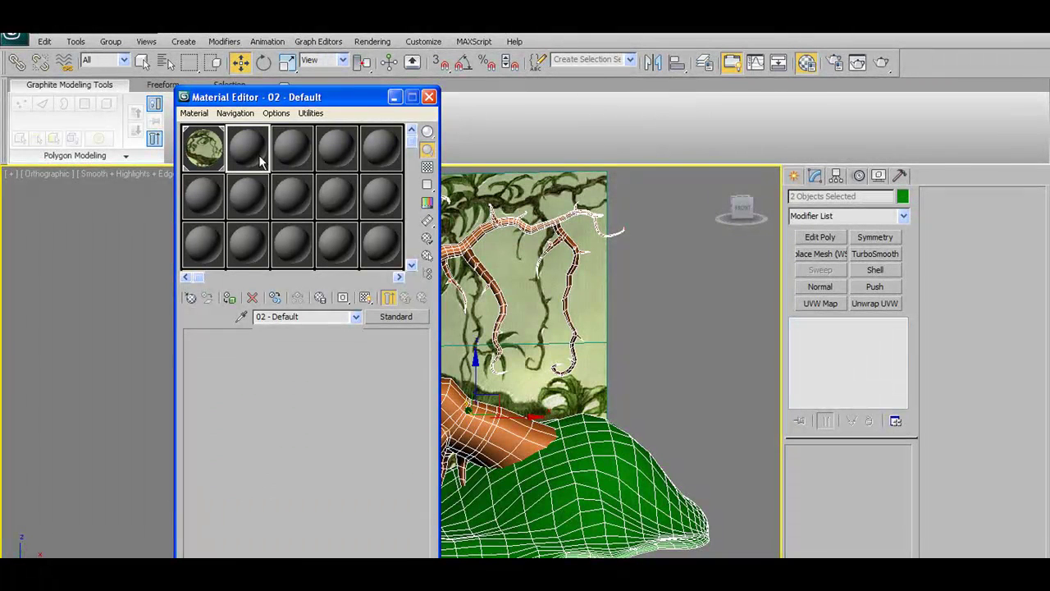
{"action": "left_click", "coordinate": [229, 298]}
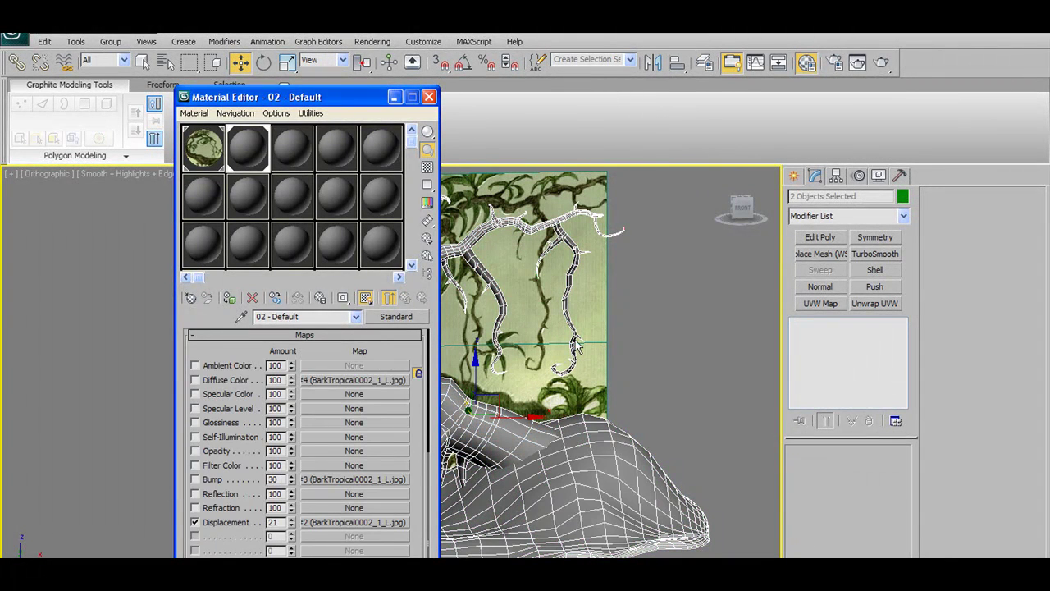
{"action": "key", "text": "m"}
{"action": "left_click", "coordinate": [618, 375]}
Select the tree mesh and enable NURMS subdivision to smooth it.
{"action": "scroll", "coordinate": [500, 402], "scroll_direction": "down", "scroll_amount": 4}
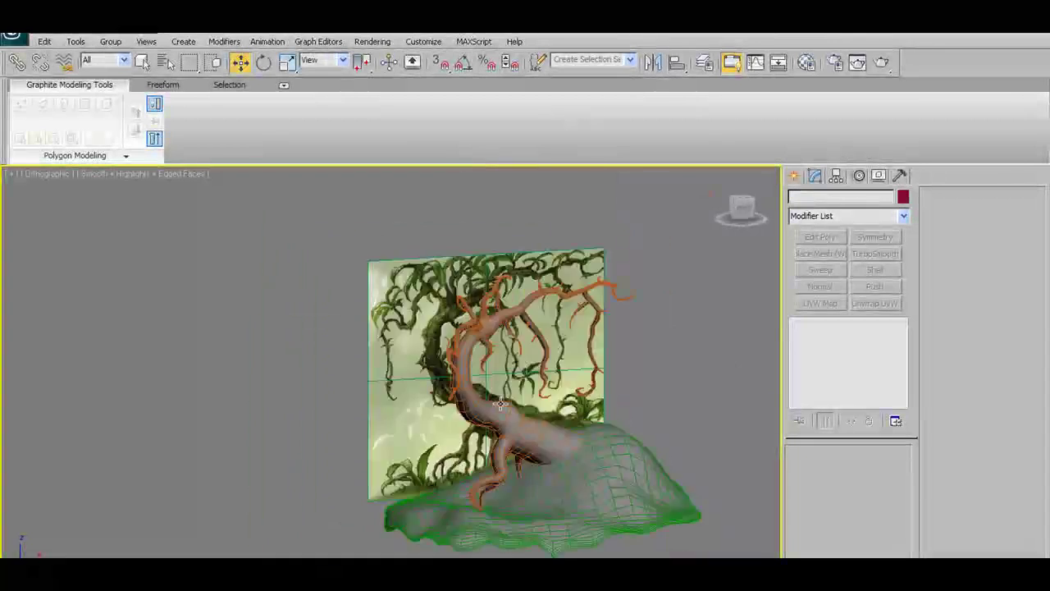
{"action": "middle_click_drag", "start_coordinate": [501, 403], "coordinate": [504, 395], "text": "alt"}
{"action": "middle_click_drag", "start_coordinate": [504, 395], "coordinate": [574, 343]}
{"action": "left_click", "coordinate": [576, 340]}
{"action": "middle_click_drag", "start_coordinate": [637, 304], "coordinate": [561, 358]}
{"action": "left_click", "coordinate": [238, 125]}
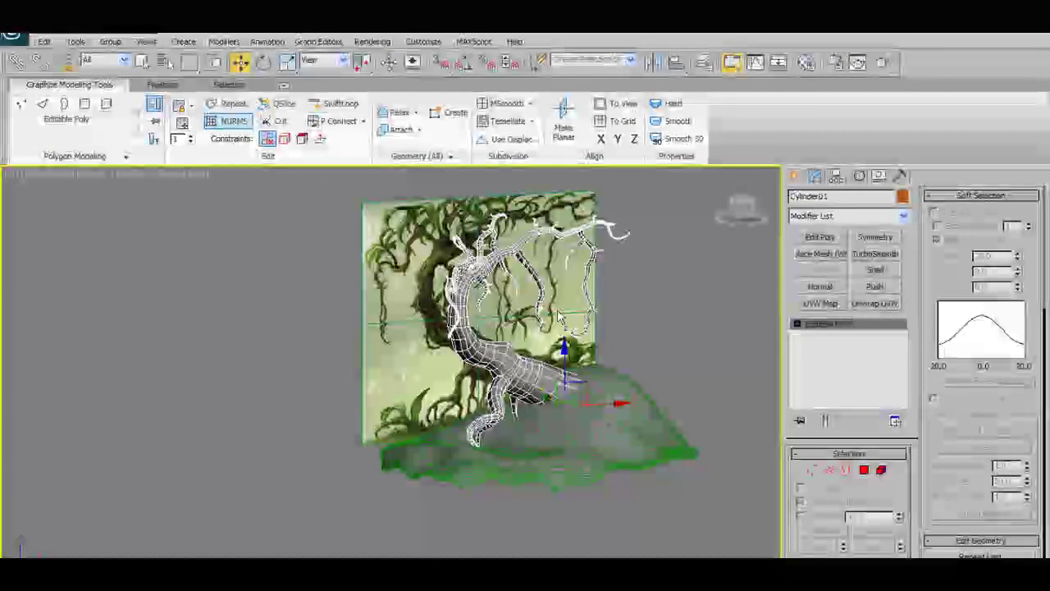
{"action": "middle_click_drag", "start_coordinate": [573, 321], "coordinate": [546, 334]}
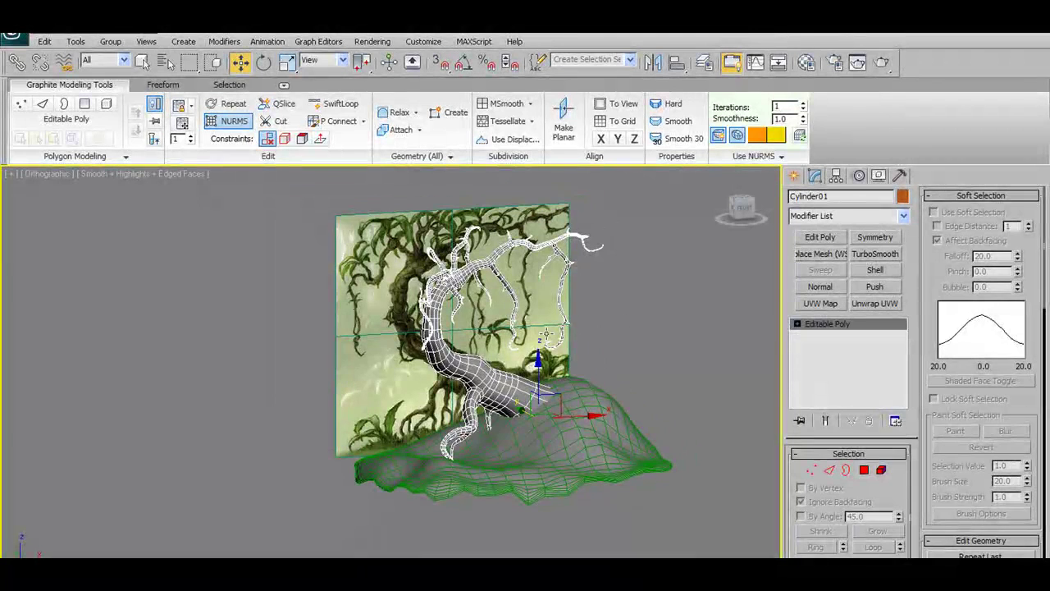
Hide the painted reference plane Plane01 and toggle the edged-faces display.
{"action": "left_click", "coordinate": [358, 231]}
{"action": "right_click", "coordinate": [388, 213]}
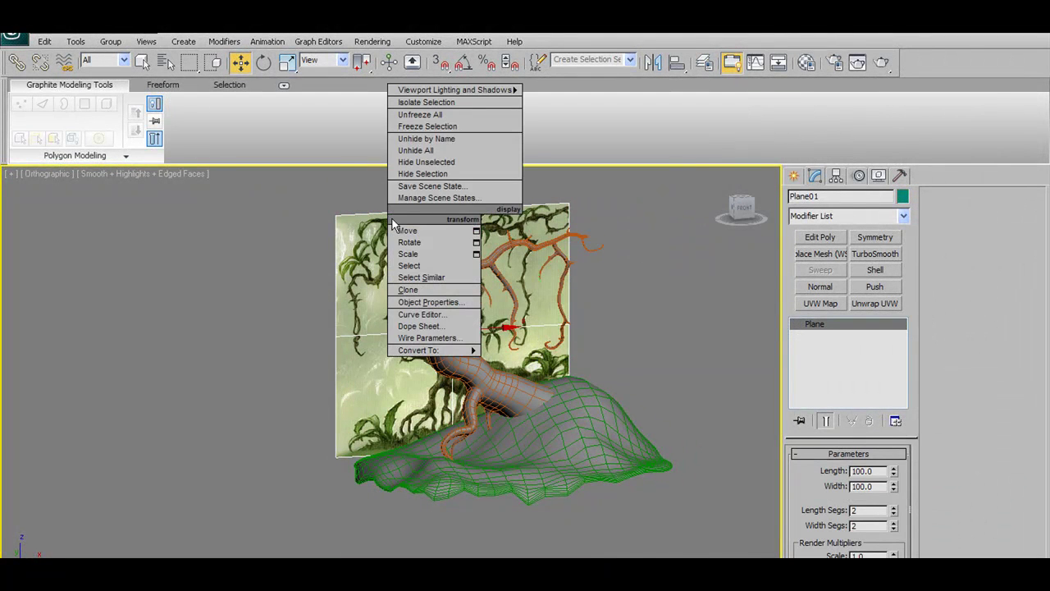
{"action": "left_click", "coordinate": [427, 173]}
{"action": "middle_click_drag", "start_coordinate": [564, 328], "coordinate": [520, 359], "text": "alt"}
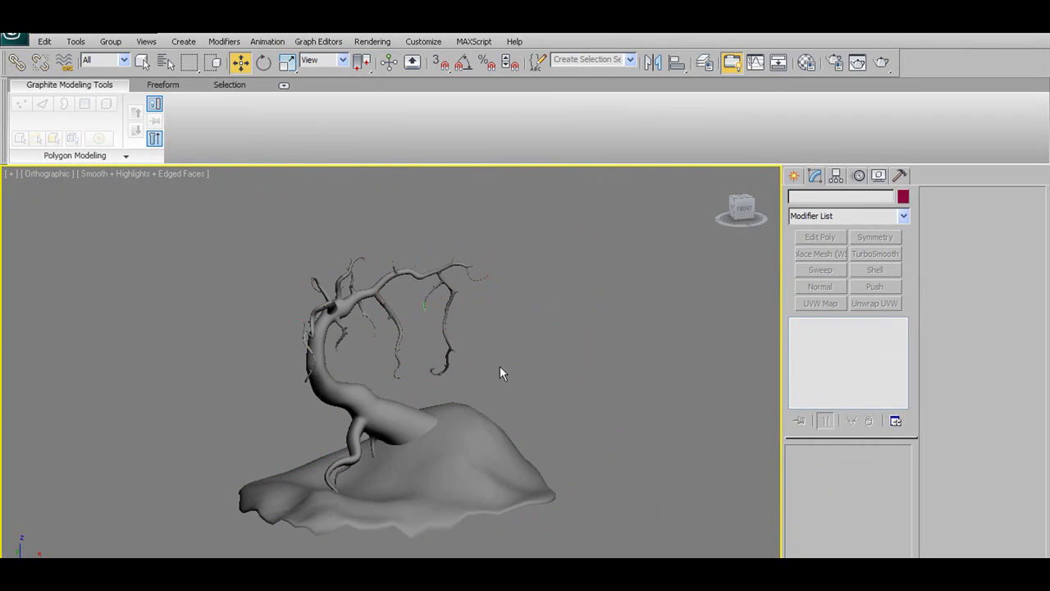
{"action": "key", "text": "F4"}
Examine the smoothed grey tree and ground from several angles and distances.
{"action": "mouse_move", "coordinate": [500, 366]}
{"action": "middle_mouse_down", "text": "alt"}
{"action": "mouse_move", "coordinate": [497, 344]}
{"action": "mouse_move", "coordinate": [474, 353]}
{"action": "mouse_move", "coordinate": [495, 351]}
{"action": "middle_mouse_up", "text": "alt"}
{"action": "left_click", "coordinate": [392, 391]}
{"action": "middle_click_drag", "start_coordinate": [589, 413], "coordinate": [563, 372], "text": "alt"}
{"action": "scroll", "coordinate": [485, 357], "scroll_direction": "up", "scroll_amount": 5}
{"action": "mouse_move", "coordinate": [485, 348]}
{"action": "middle_mouse_down"}
{"action": "mouse_move", "coordinate": [502, 381]}
{"action": "mouse_move", "coordinate": [491, 362]}
{"action": "mouse_move", "coordinate": [361, 366]}
{"action": "mouse_move", "coordinate": [515, 358]}
{"action": "mouse_move", "coordinate": [454, 359]}
{"action": "mouse_move", "coordinate": [472, 360]}
{"action": "middle_mouse_up"}
{"action": "scroll", "coordinate": [502, 369], "scroll_direction": "down", "scroll_amount": 3}
{"action": "scroll", "coordinate": [485, 349], "scroll_direction": "down", "scroll_amount": 3}
{"action": "scroll", "coordinate": [491, 365], "scroll_direction": "up", "scroll_amount": 3}
{"action": "scroll", "coordinate": [474, 360], "scroll_direction": "down", "scroll_amount": 3}
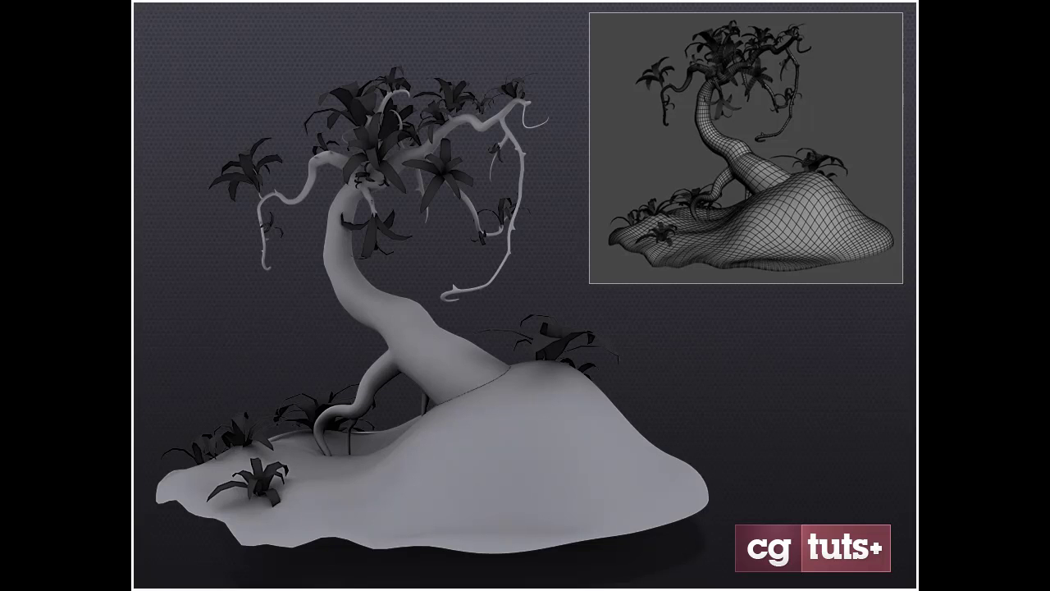